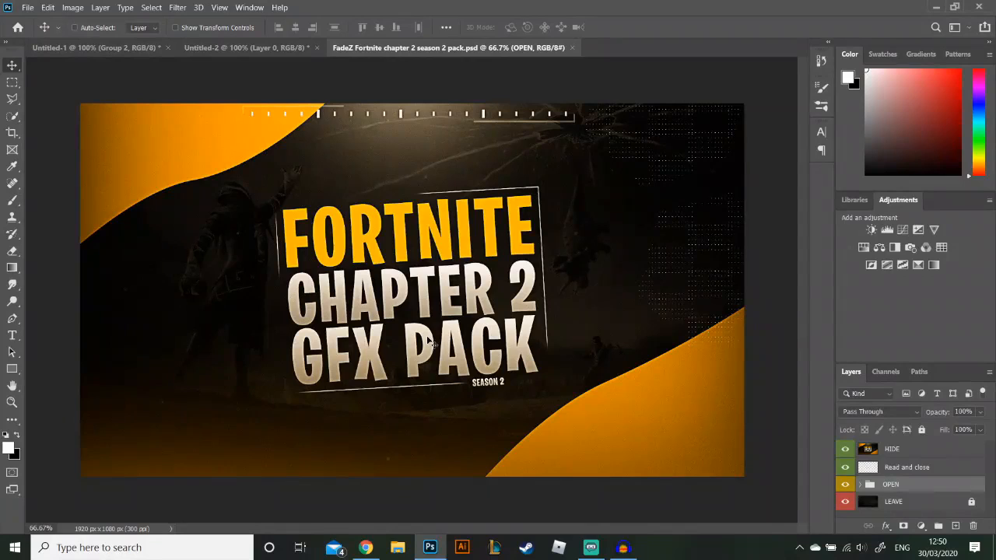
left_click(78, 53)
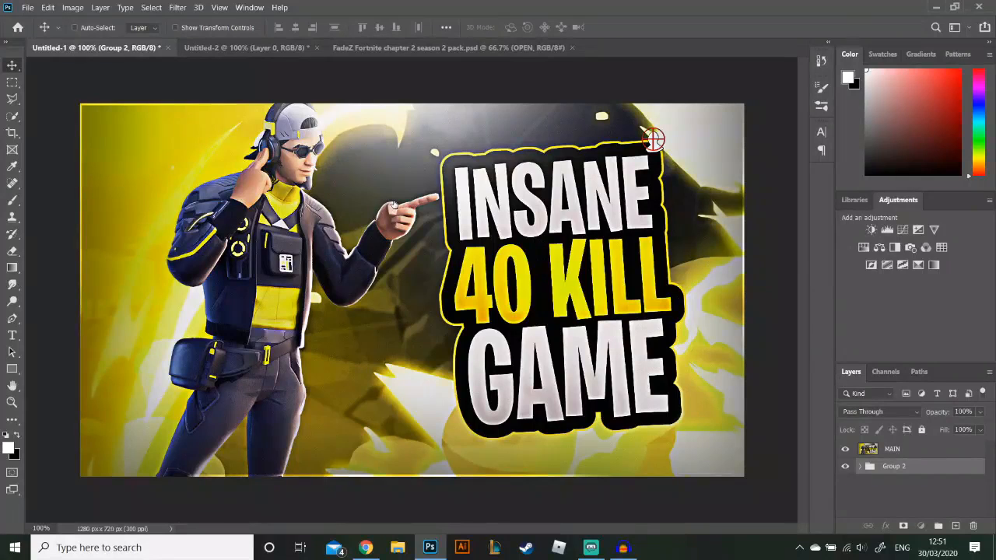
key("alt+]")
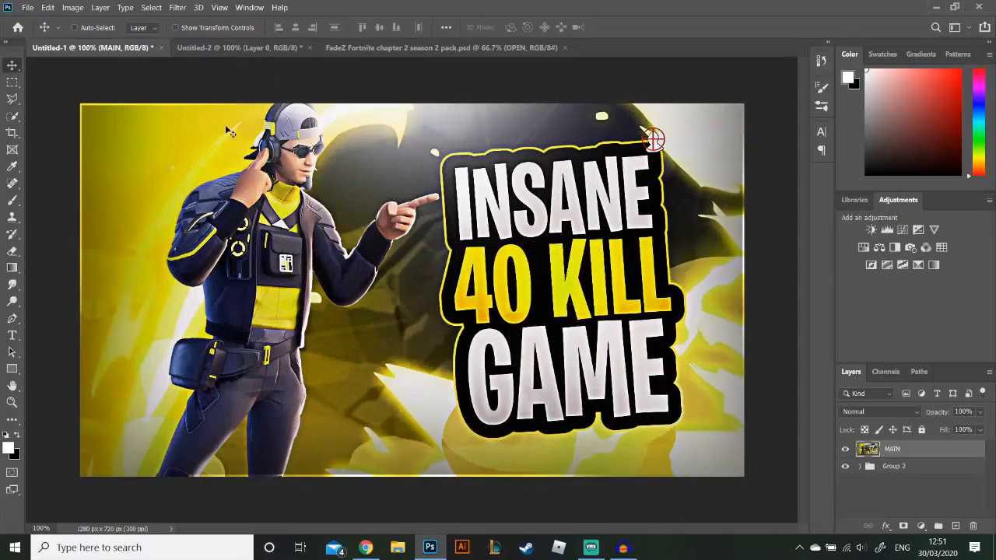
left_click(435, 48)
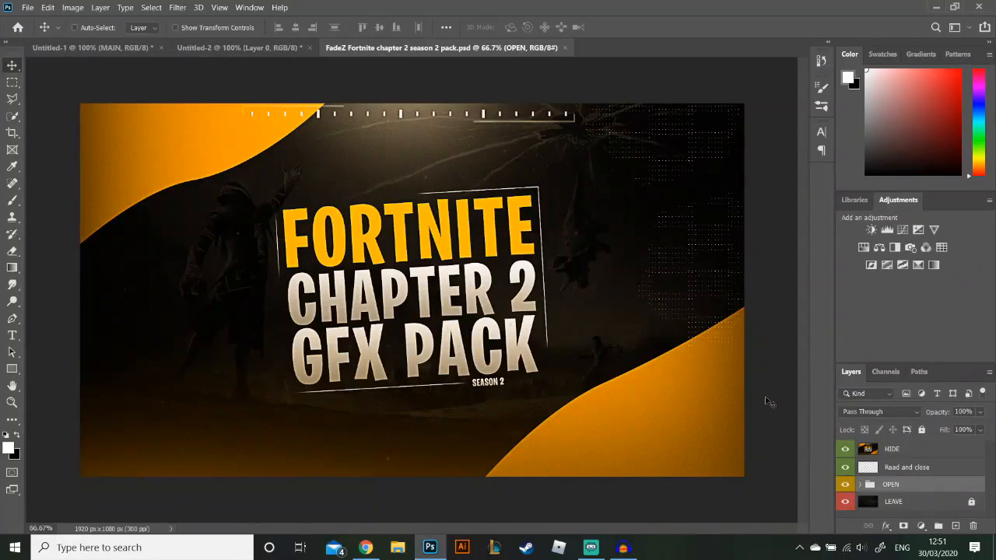
left_click(106, 49)
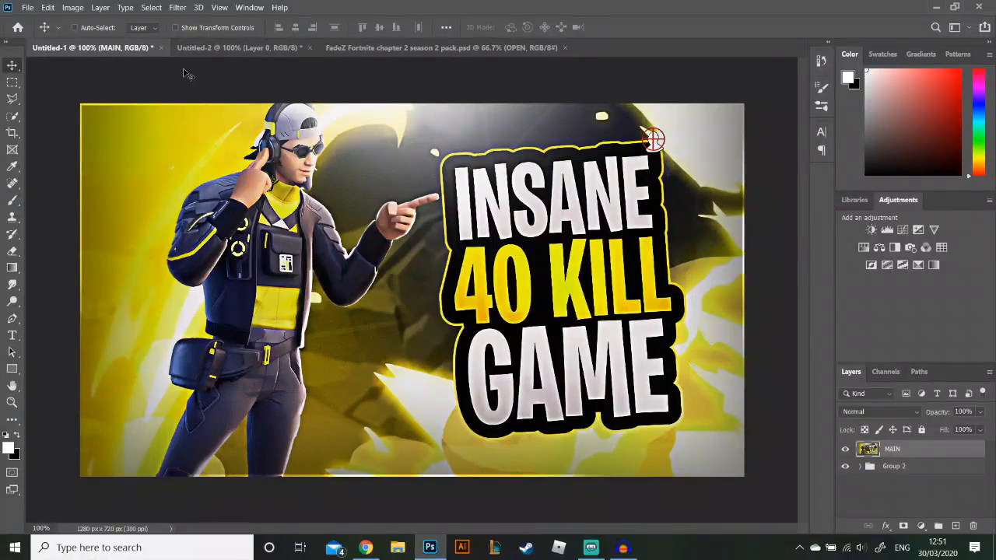
left_click(193, 52)
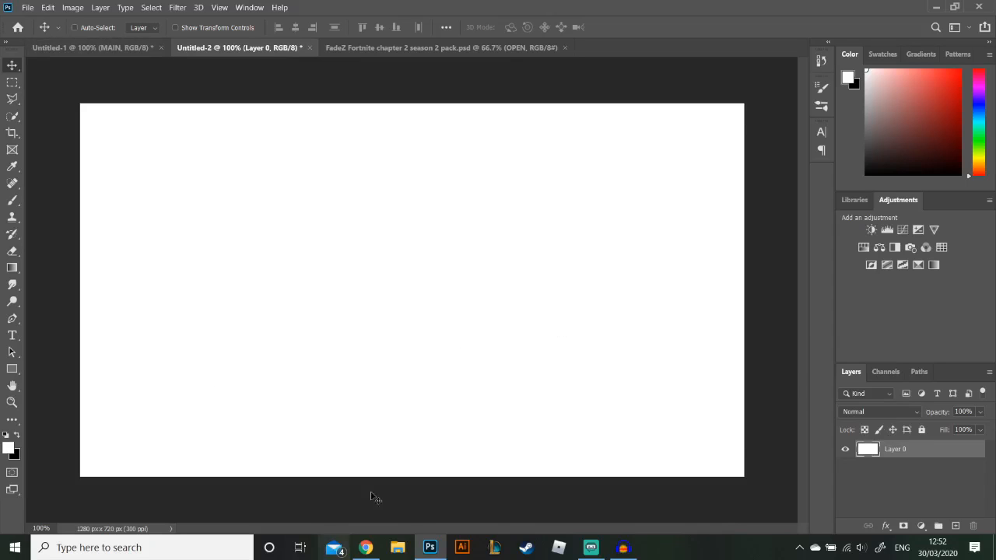
- In the Fortnite pack file, hide the HIDE and Read and close layers, and expand the OPEN and Point Of Interests groups
left_click(376, 49)
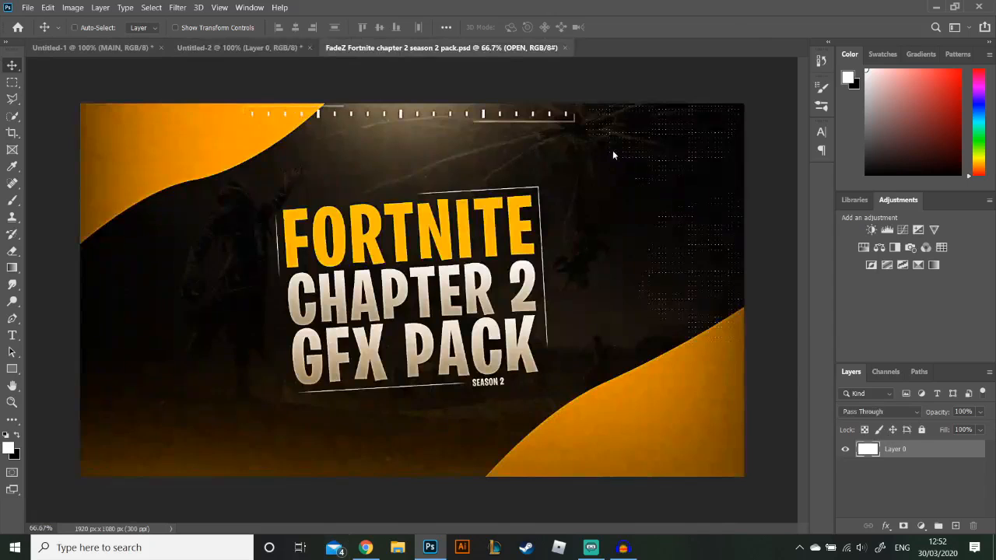
left_click(846, 452)
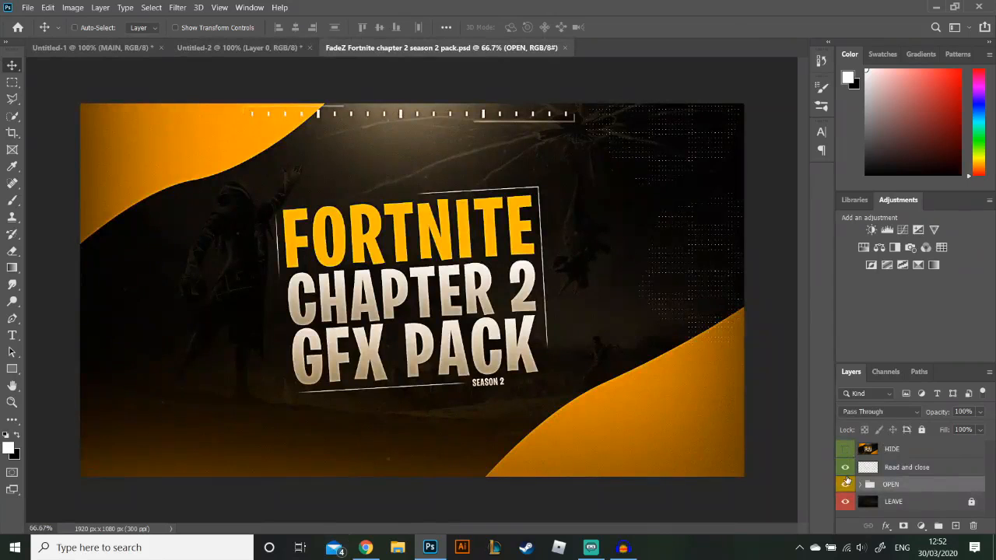
left_click(846, 469)
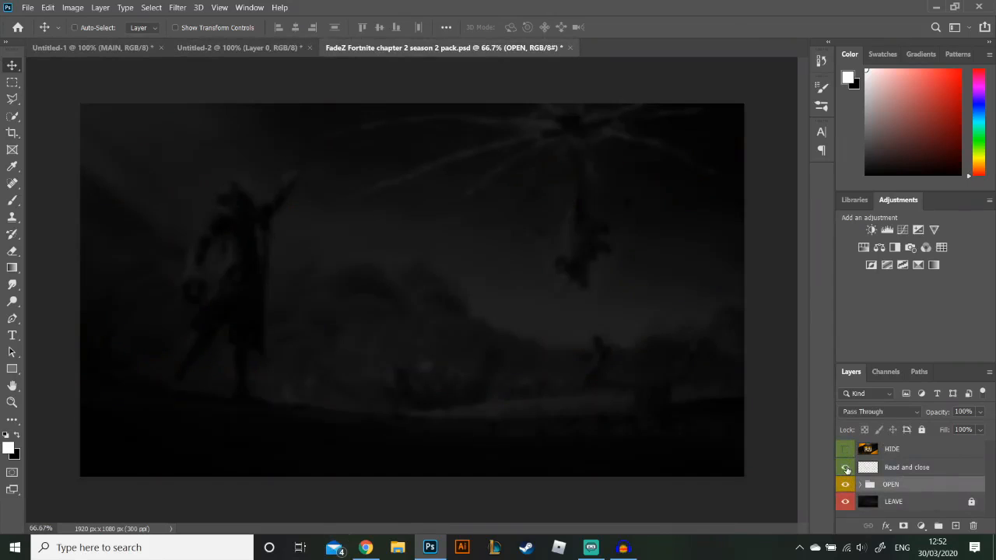
left_click(846, 468)
left_click(847, 468)
left_click(862, 485)
scroll(872, 467, "down", 2)
left_click(870, 446)
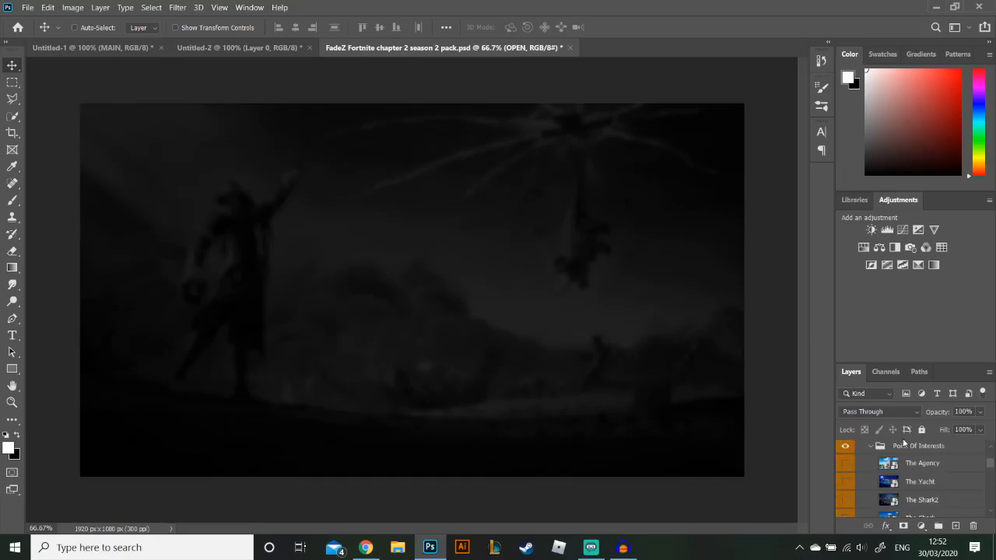
- Preview The Grotto, The Shark and The Agency backgrounds one at a time, hiding each again
scroll(852, 471, "down", 2)
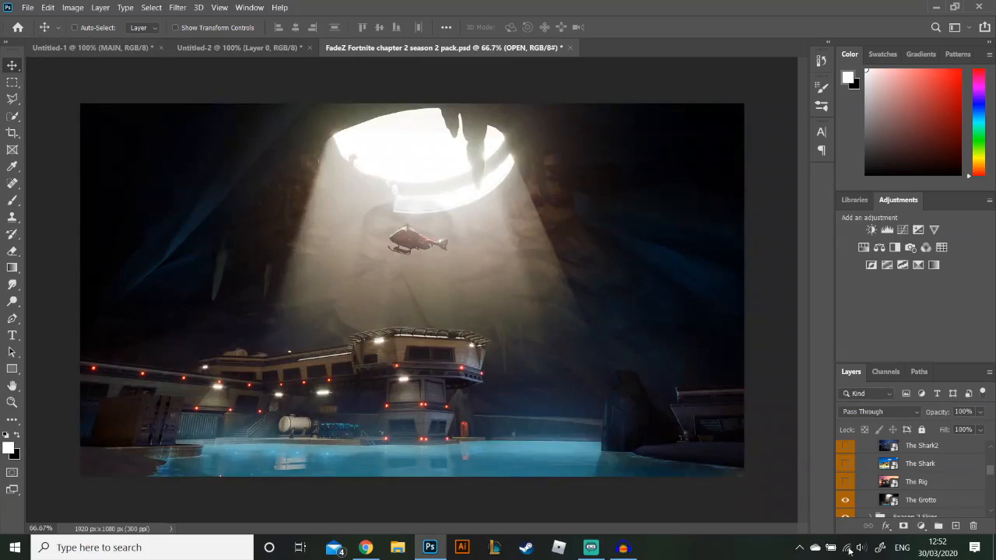
left_click(845, 500)
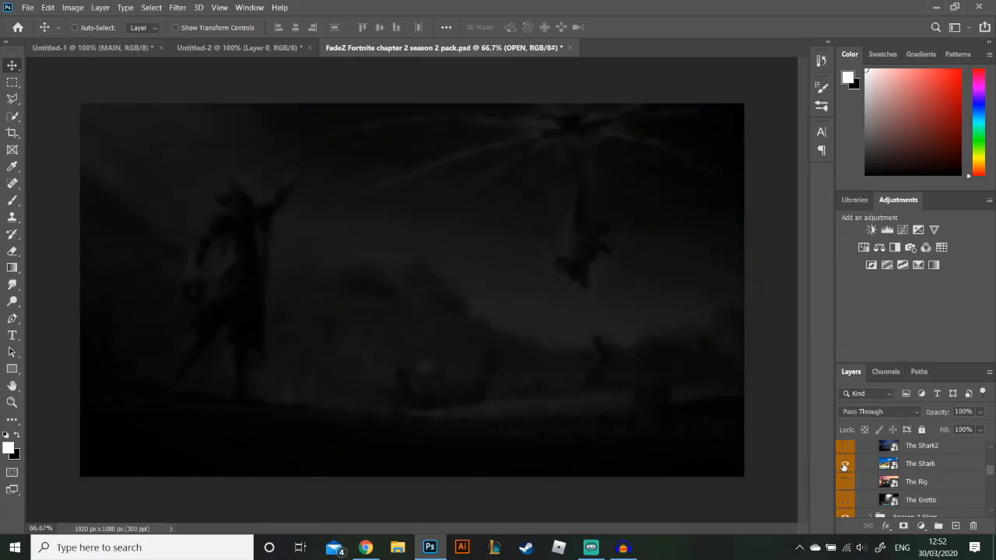
left_click(845, 465)
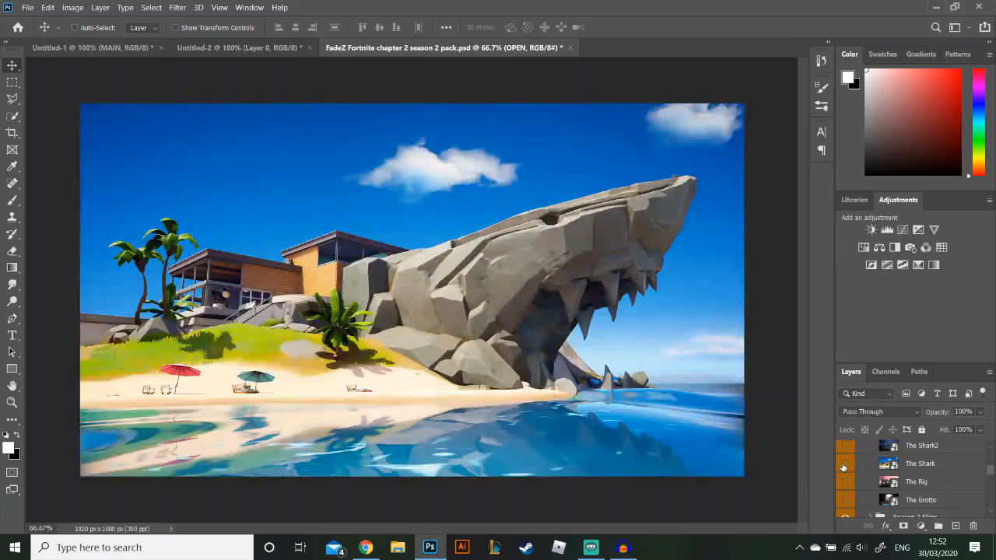
left_click(844, 465)
scroll(843, 467, "up", 2)
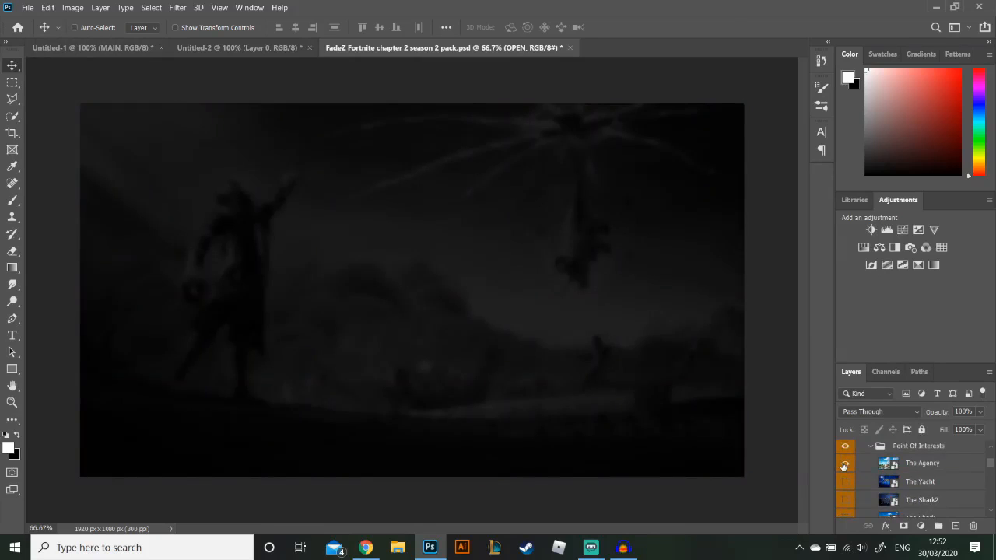
left_click(844, 465)
left_click(845, 465)
- Show The Shark background, copy it into Untitled-2 and position it so the whole shark head fits within the canvas
scroll(846, 471, "down", 2)
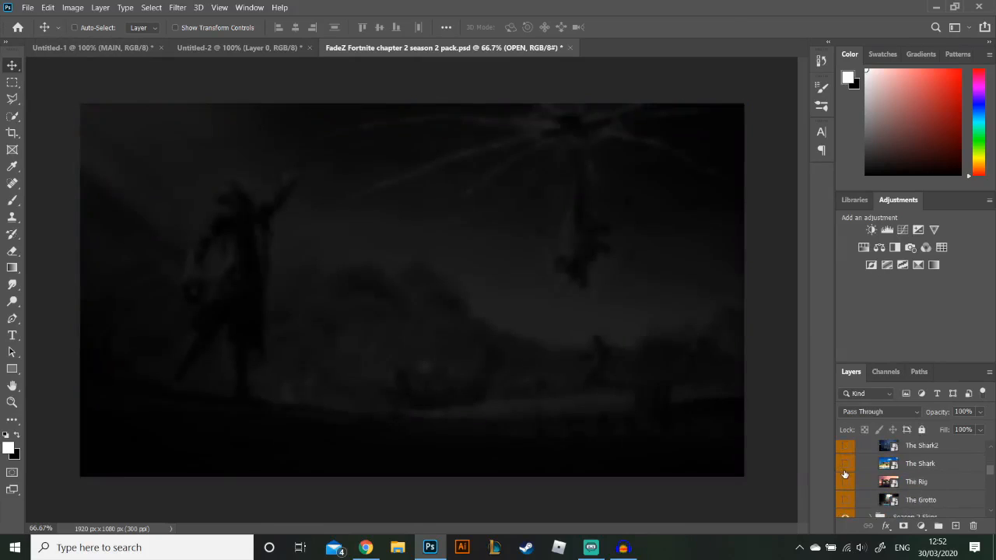
scroll(845, 474, "up", 1)
left_click(845, 481)
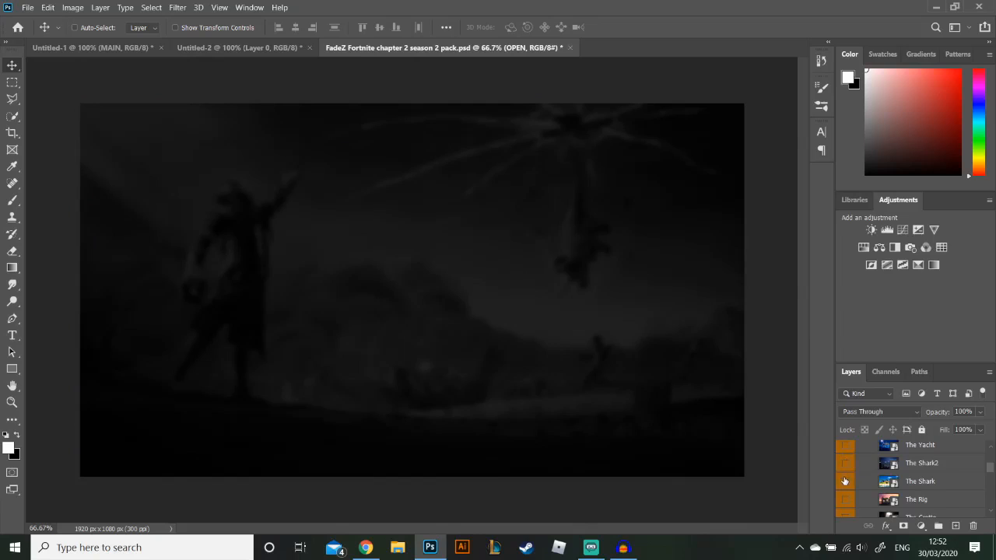
left_click(915, 483)
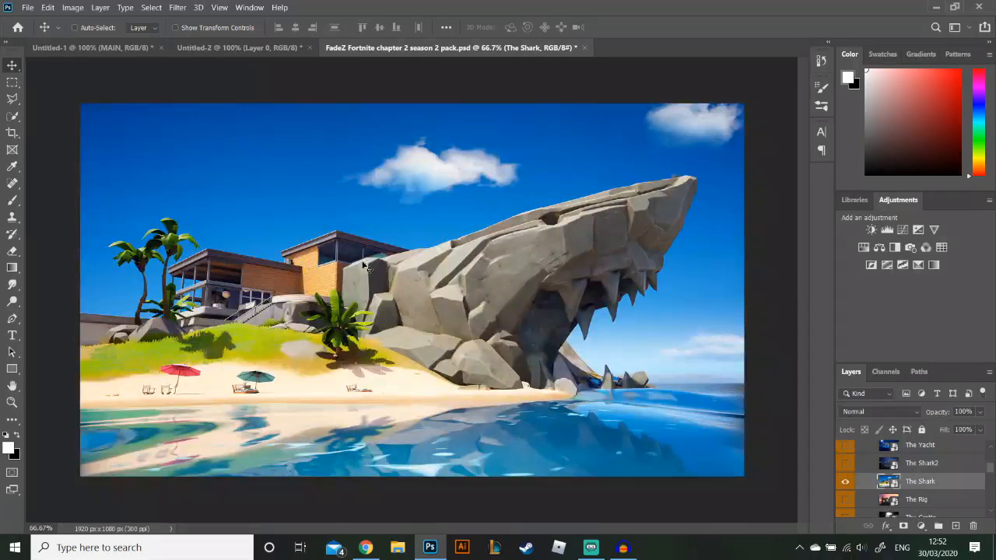
left_click(202, 48)
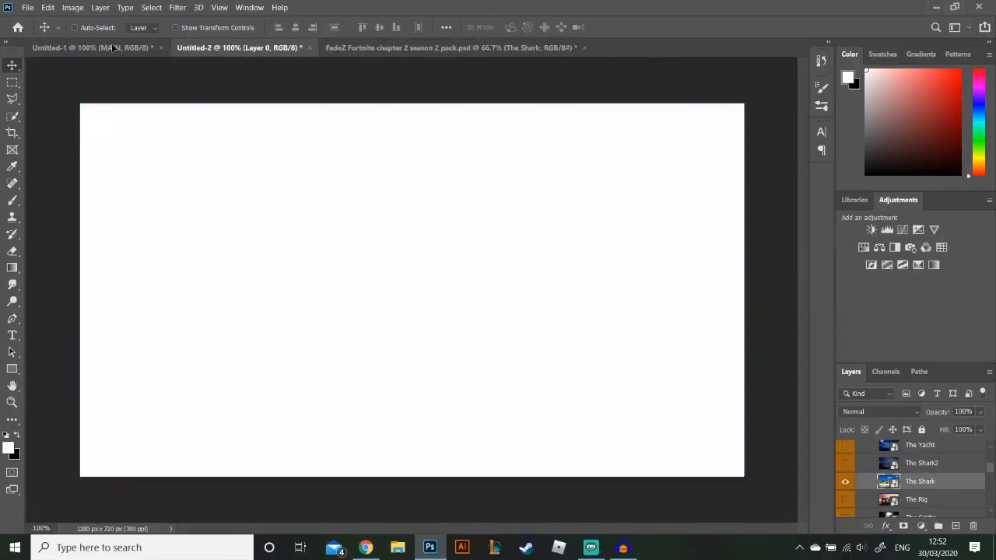
left_click(113, 48)
left_click(230, 48)
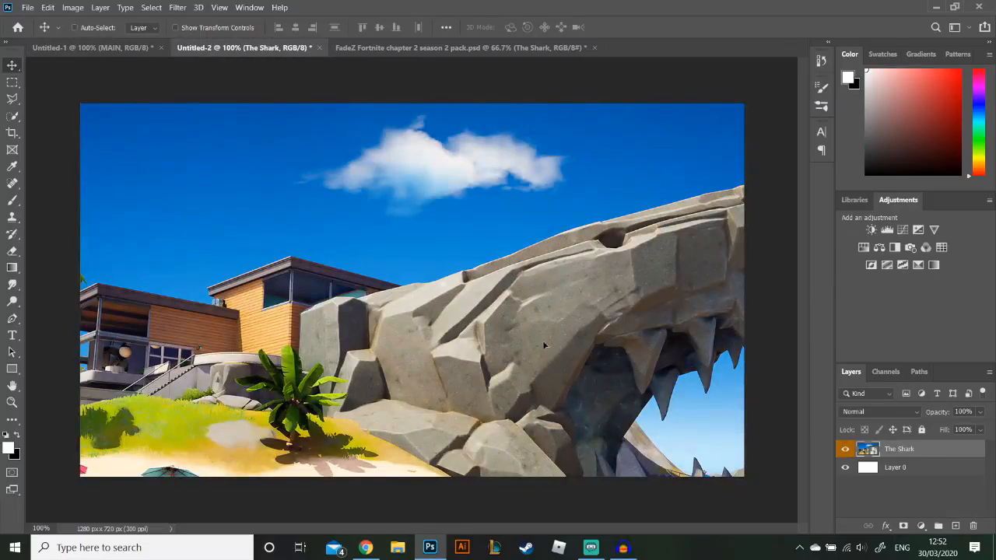
left_click_drag(543, 345, 547, 367)
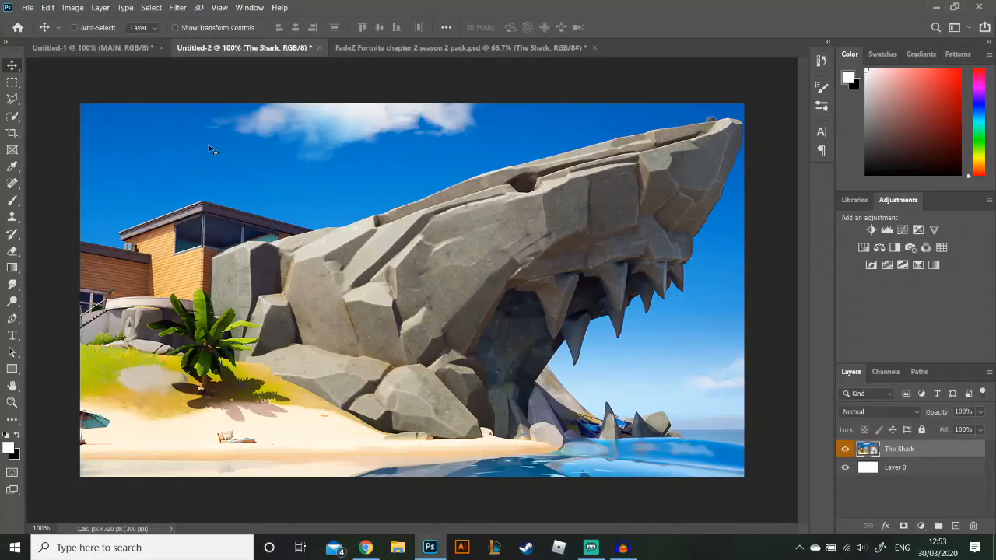
- Delete the white Layer 0 and add a Gradient Map adjustment above The Shark layer
left_click(898, 471)
key("Delete")
left_click(936, 267)
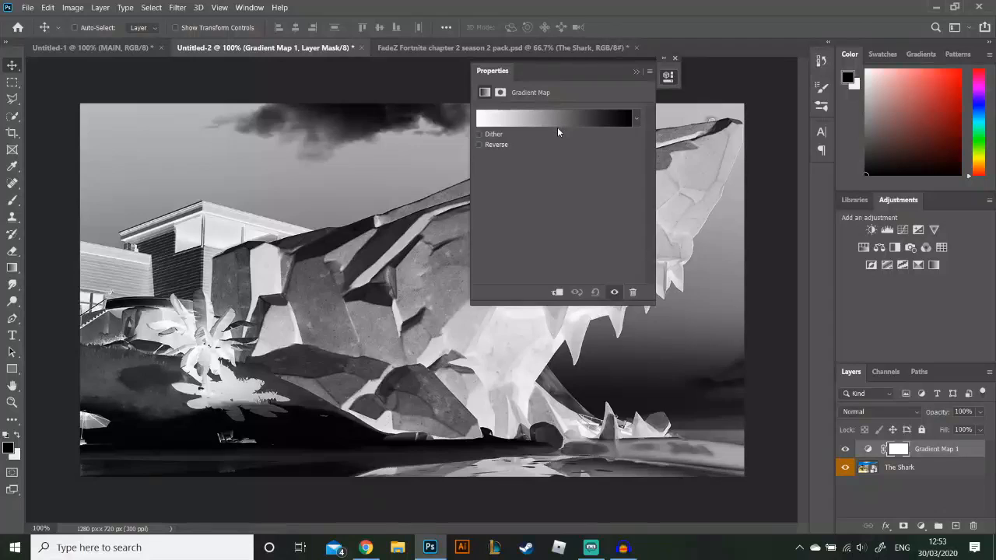
- Apply the near-black Gradient 002 preset to the gradient map
left_click(557, 123)
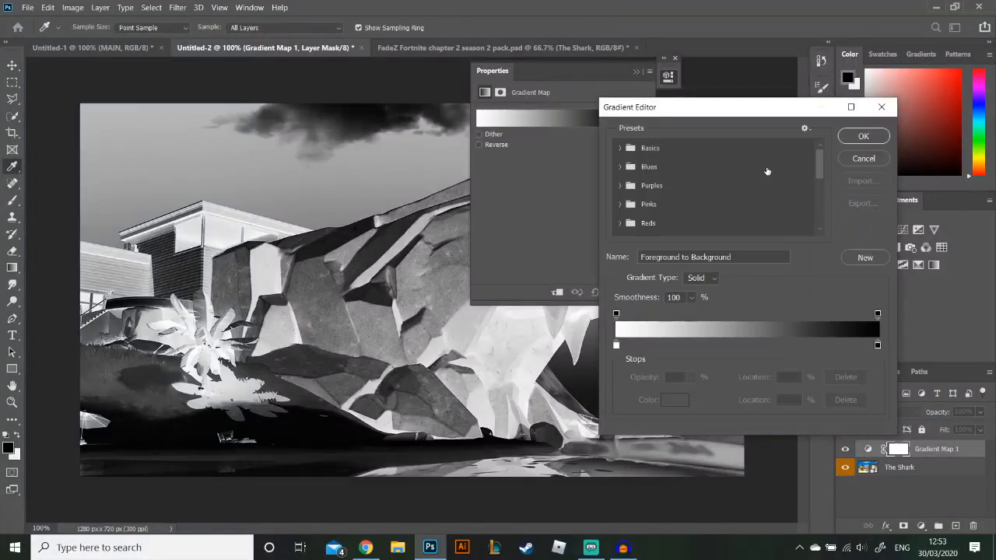
scroll(767, 172, "down", 5)
left_click(665, 227)
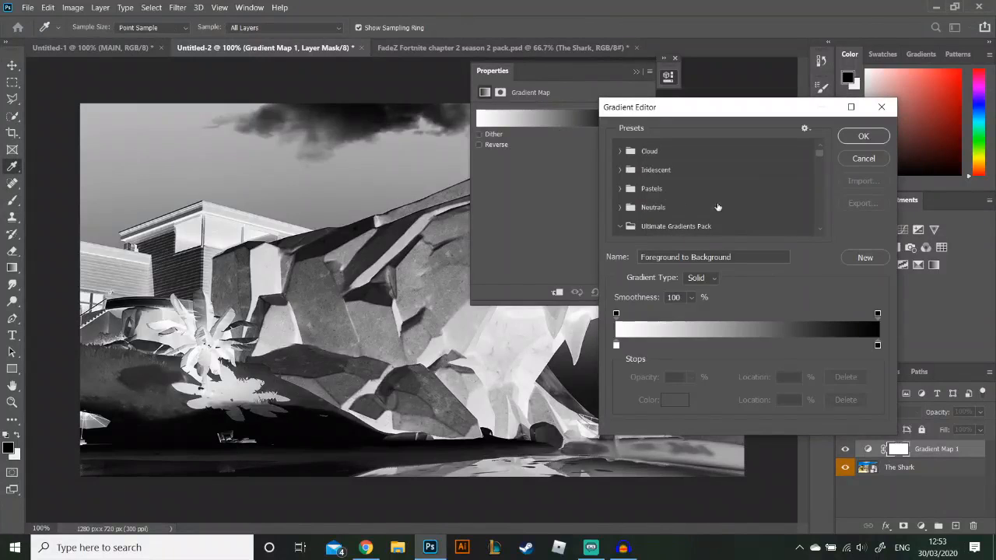
scroll(720, 189, "down", 5)
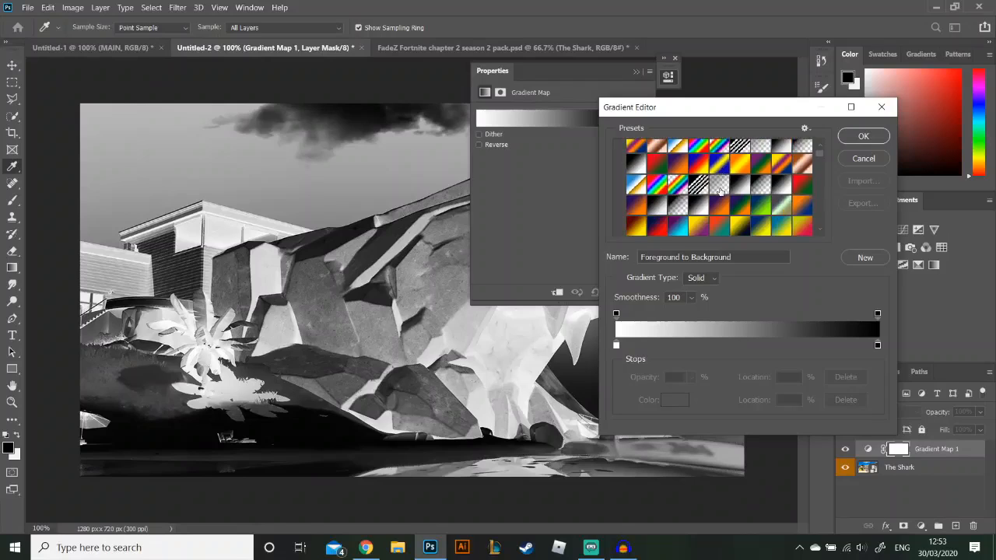
scroll(720, 191, "down", 1)
scroll(720, 187, "down", 2)
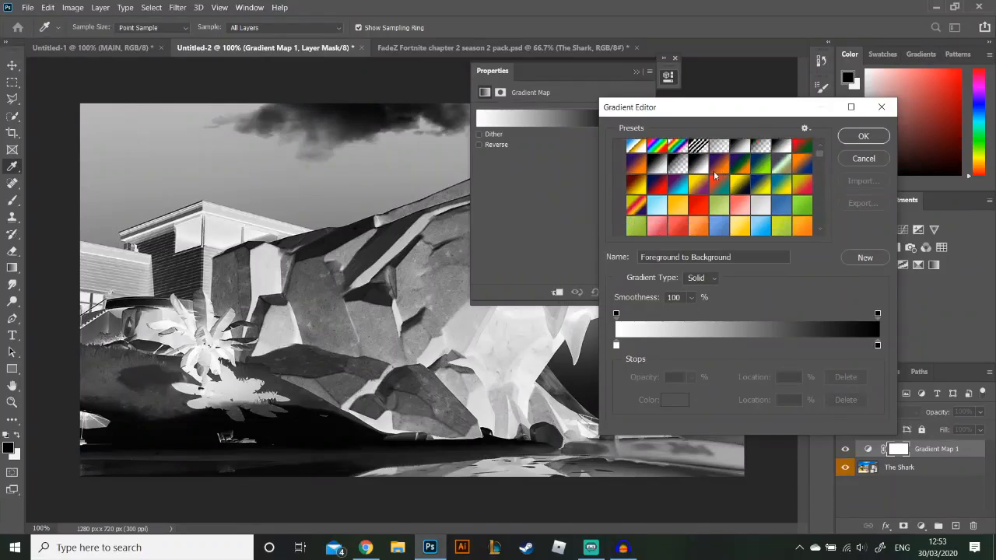
scroll(705, 182, "down", 1)
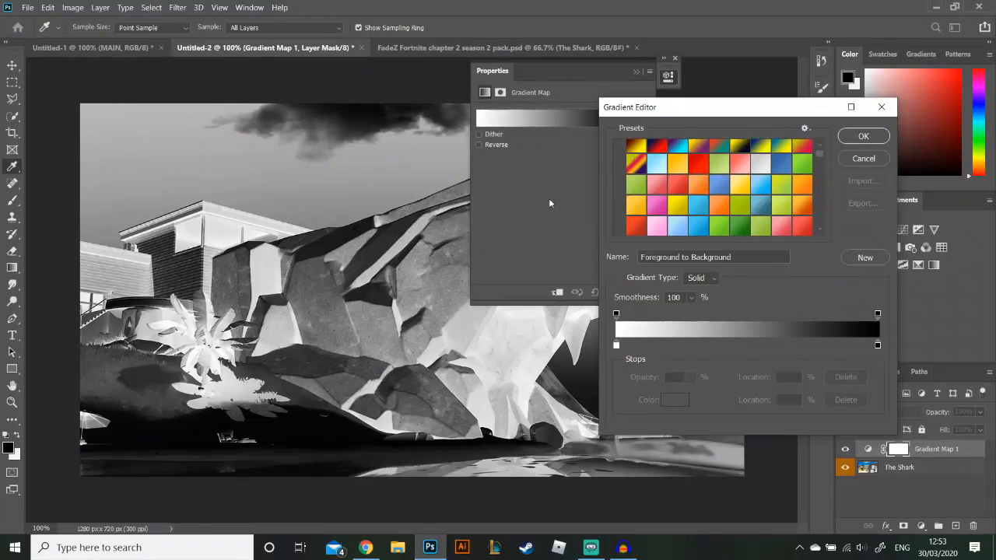
scroll(690, 226, "down", 6)
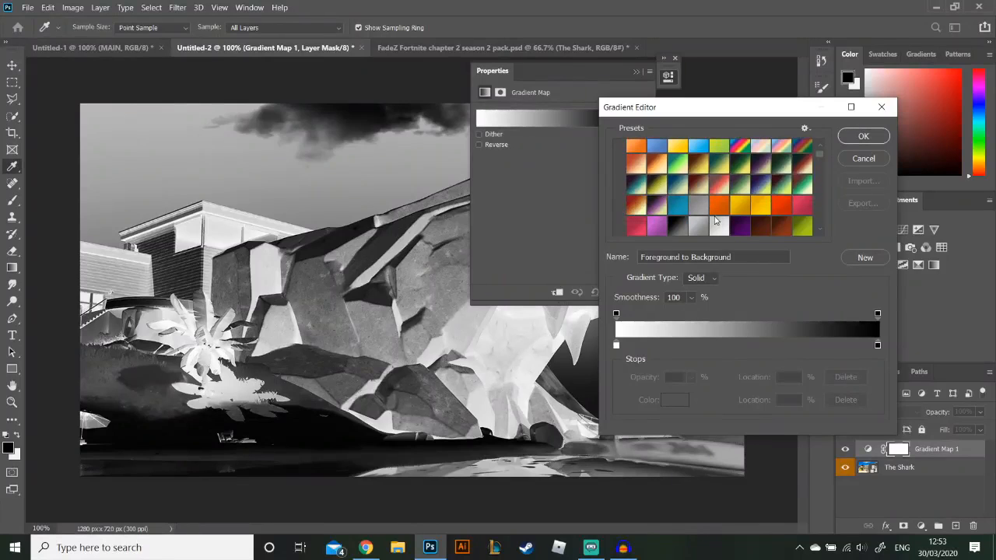
scroll(717, 197, "down", 1)
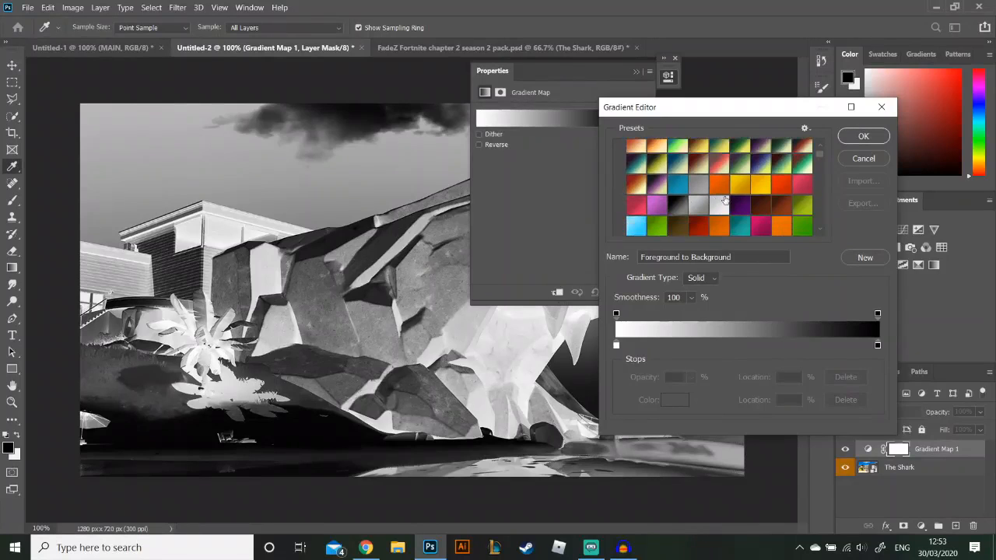
scroll(724, 201, "down", 3)
scroll(724, 201, "down", 6)
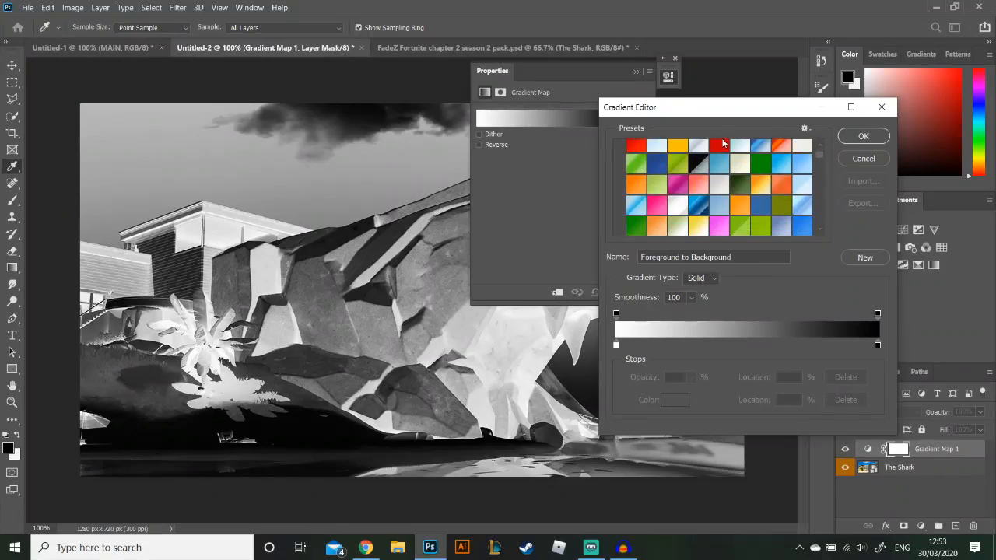
scroll(723, 162, "down", 1)
scroll(724, 161, "down", 1)
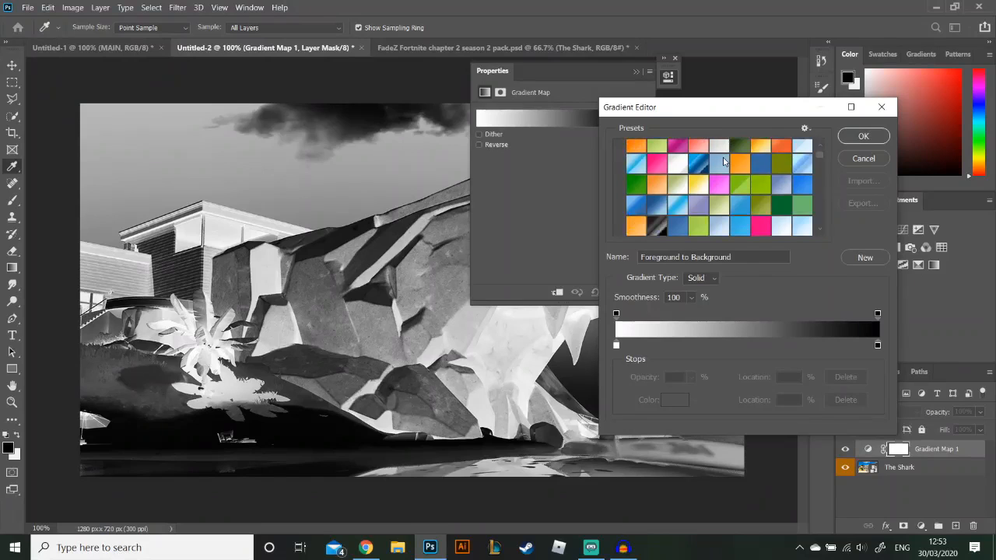
scroll(723, 161, "down", 8)
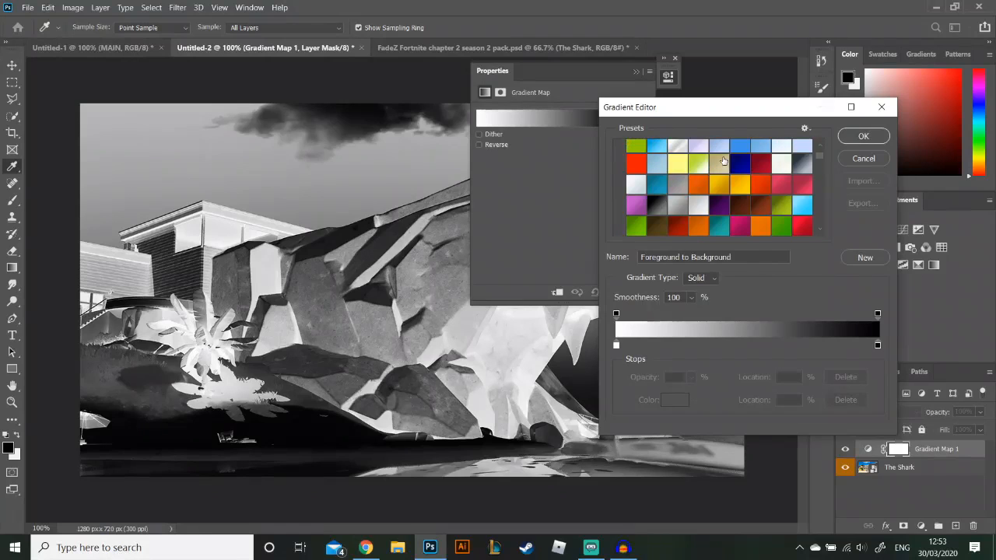
scroll(723, 161, "down", 4)
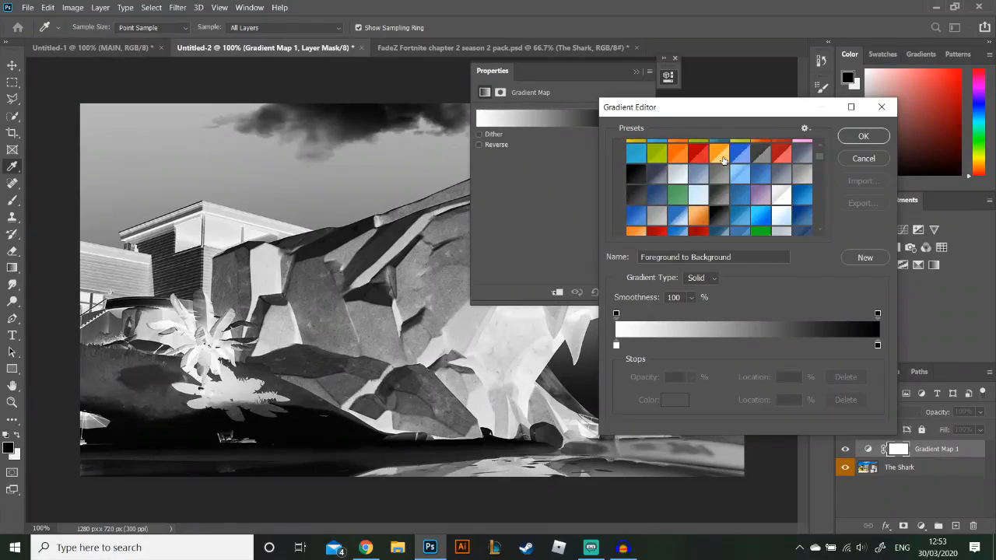
left_click(719, 215)
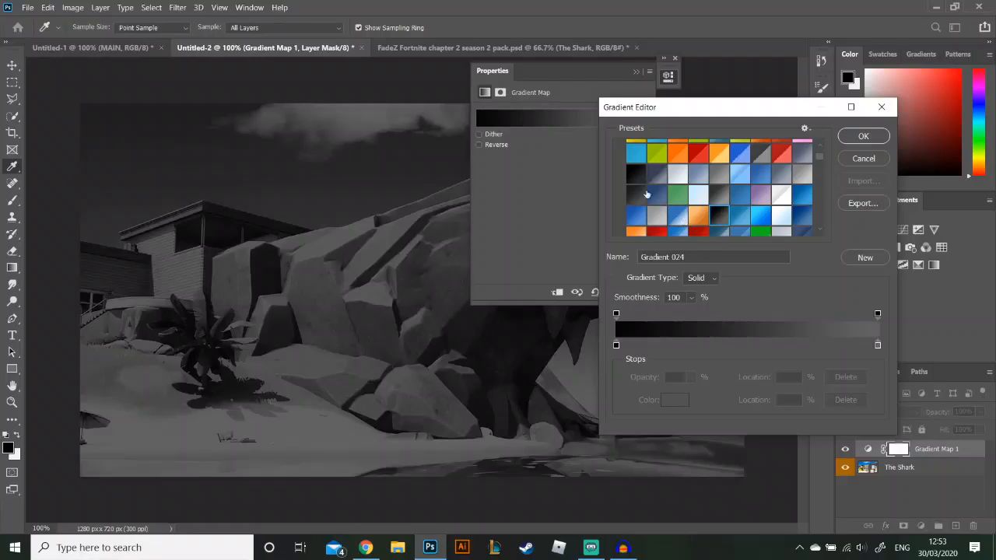
left_click(636, 174)
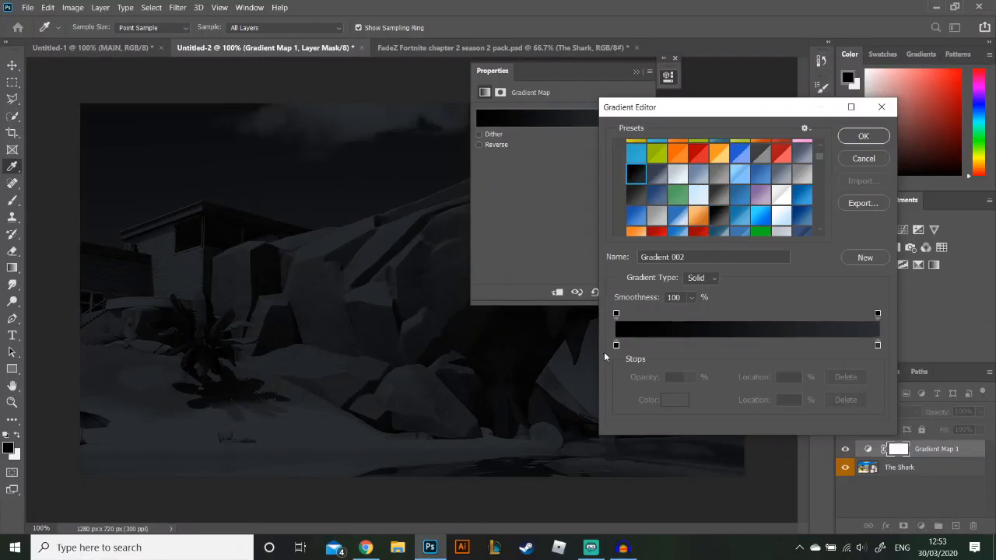
- Set the gradient's start stop to black 000000, keep the end stop at 2a2e31, and accept the custom gradient
left_click(616, 346)
left_click(667, 406)
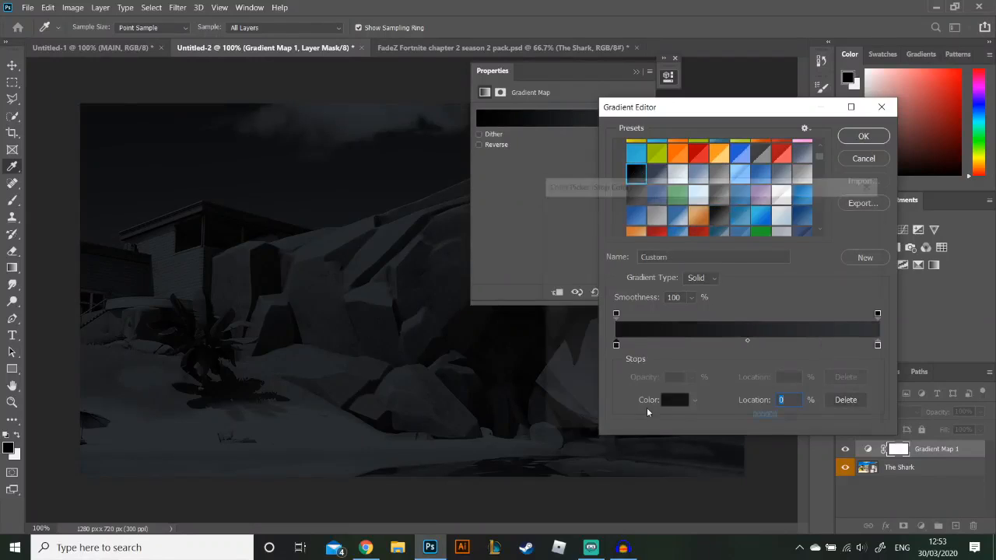
left_click_drag(594, 343, 545, 407)
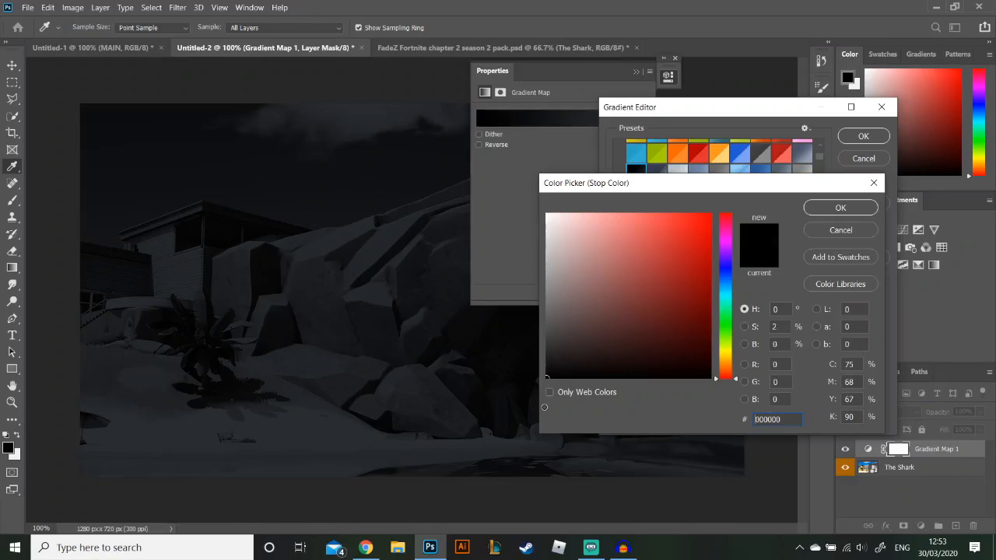
left_click(841, 207)
left_click(878, 346)
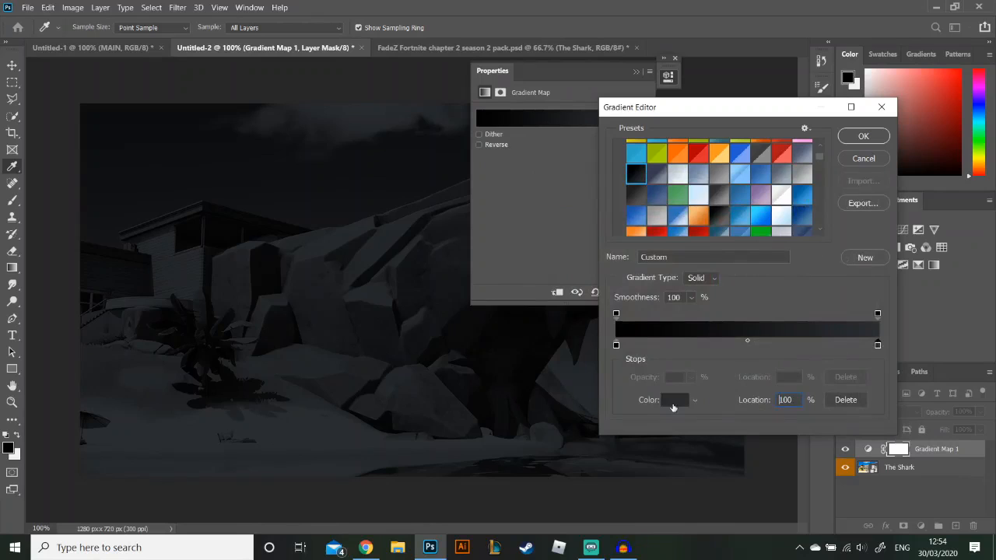
left_click(672, 401)
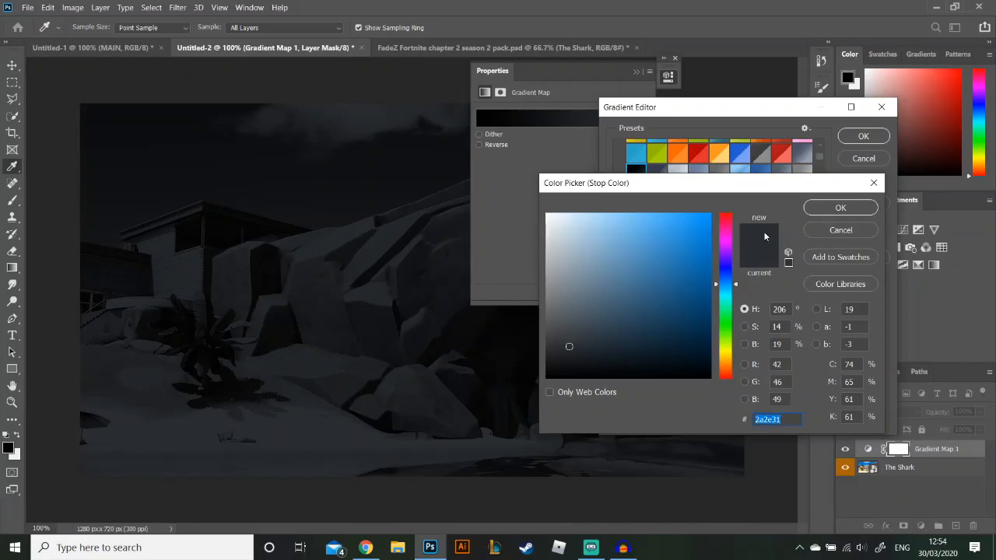
left_click(867, 208)
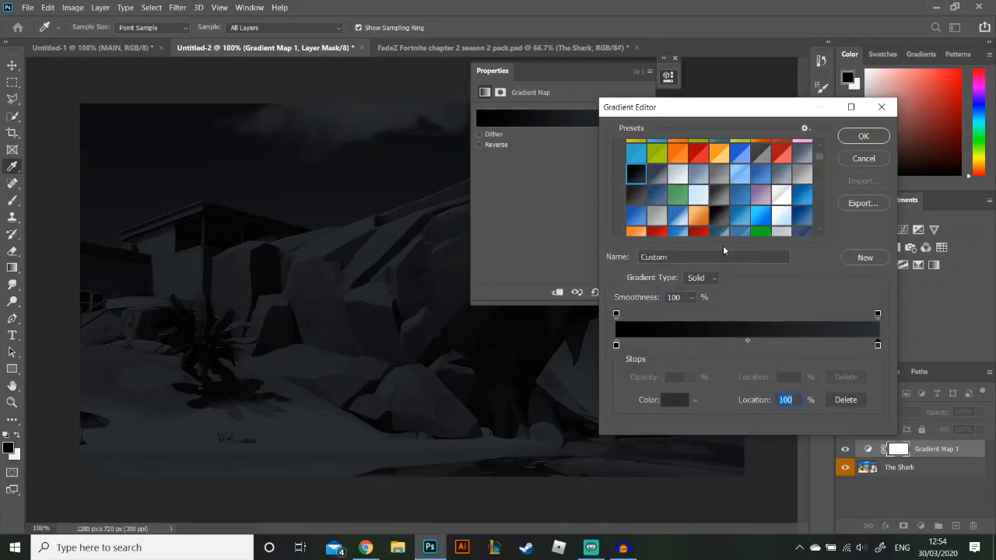
left_click(863, 137)
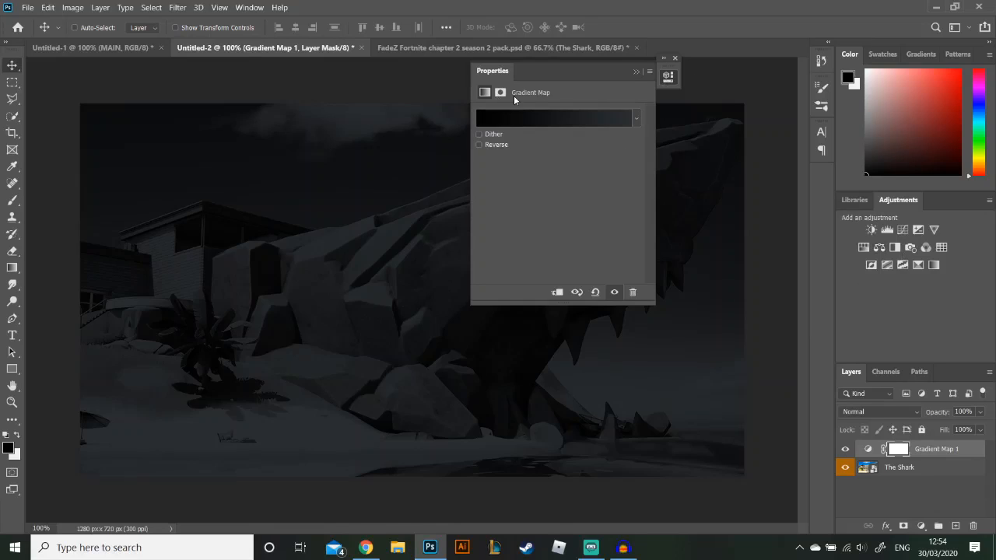
- Check the start stop colour of the gradient map again without changing it, and close the adjustment's properties
left_click(600, 120)
left_click(617, 345)
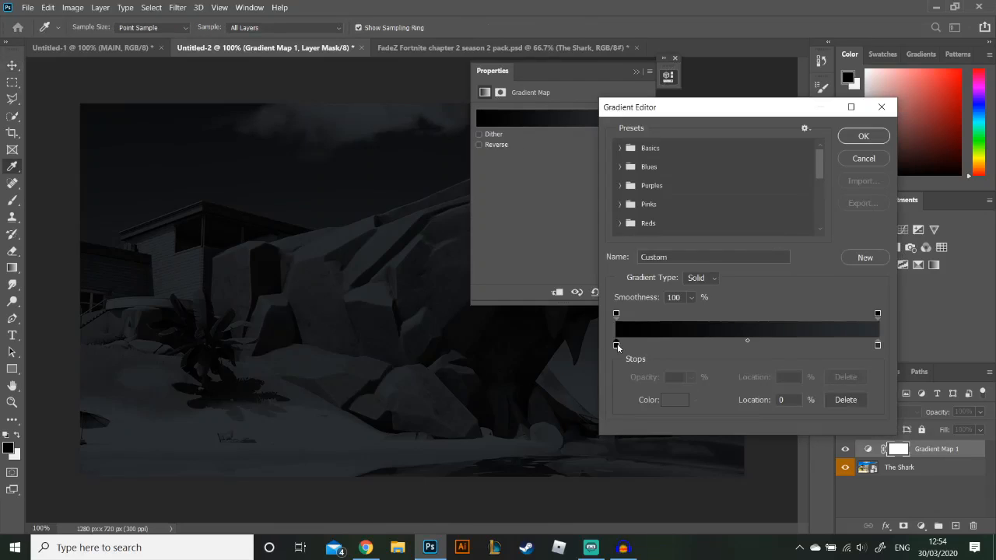
left_click(679, 401)
left_click(846, 232)
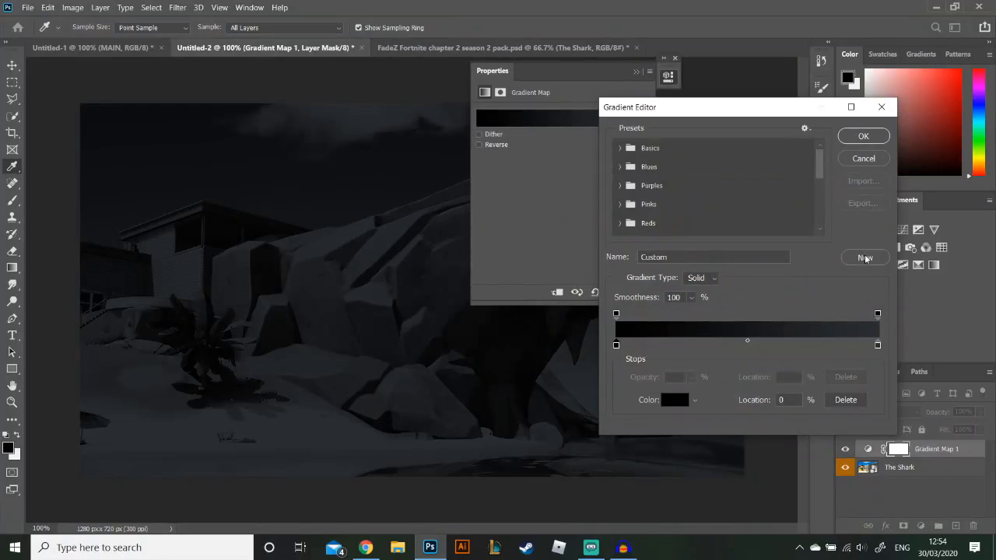
left_click(882, 106)
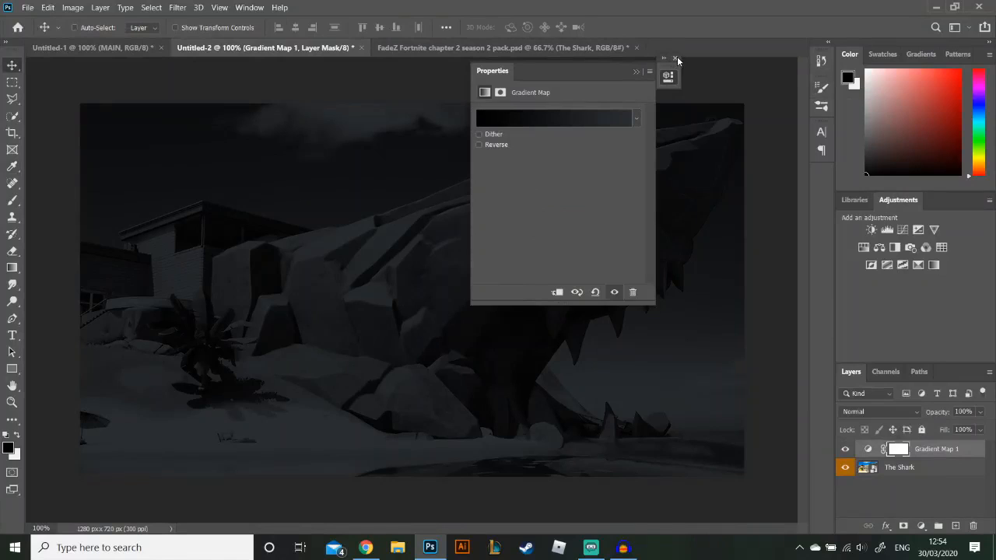
left_click(676, 59)
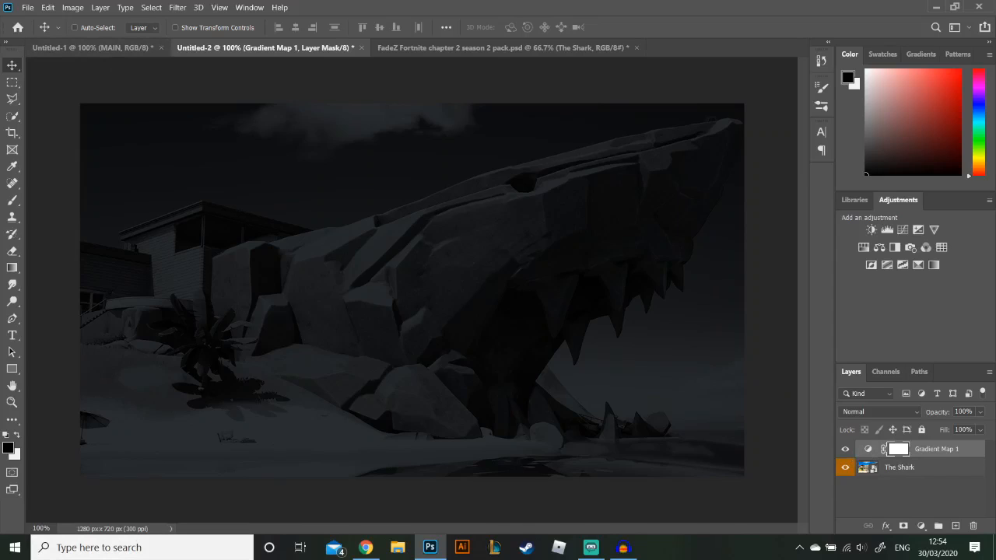
- Switch to Chrome and look over the Tango outfit page on fnbr.co, including its name and available images
left_click(364, 550)
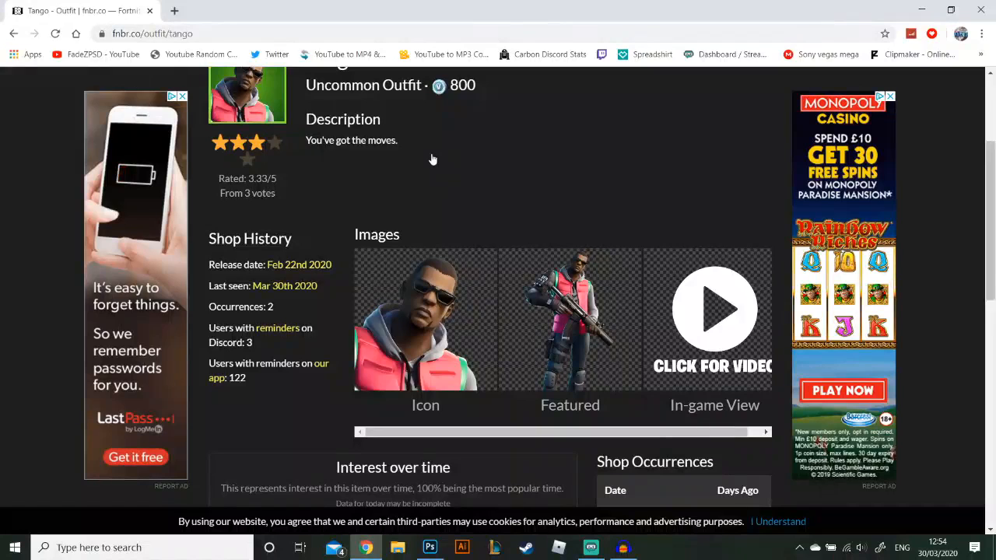
scroll(895, 269, "up", 3)
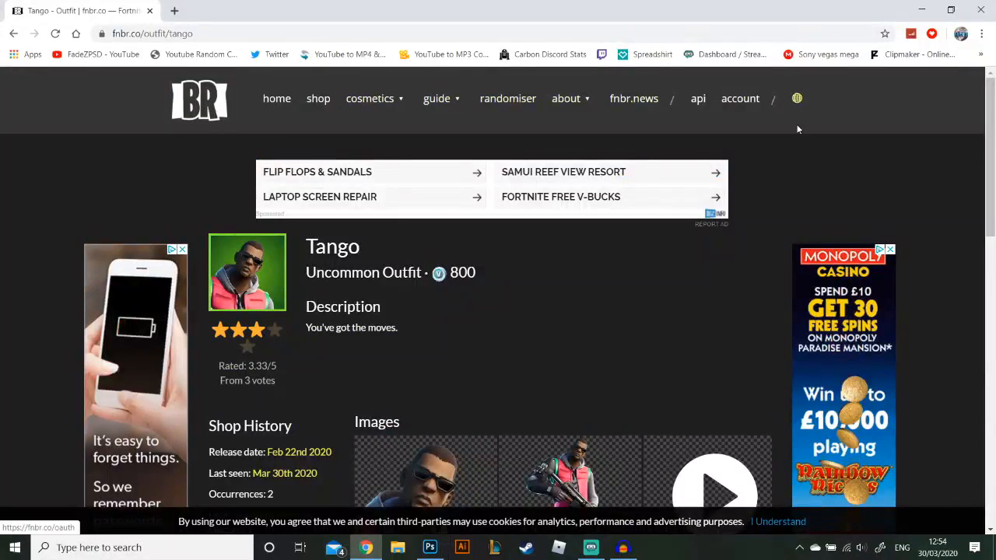
scroll(779, 140, "down", 1)
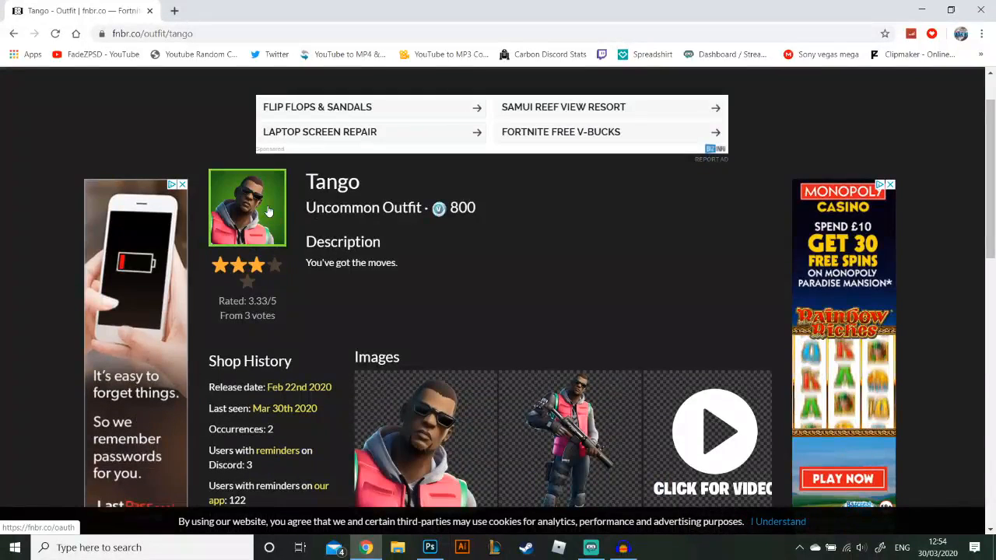
scroll(427, 234, "down", 4)
scroll(429, 238, "up", 3)
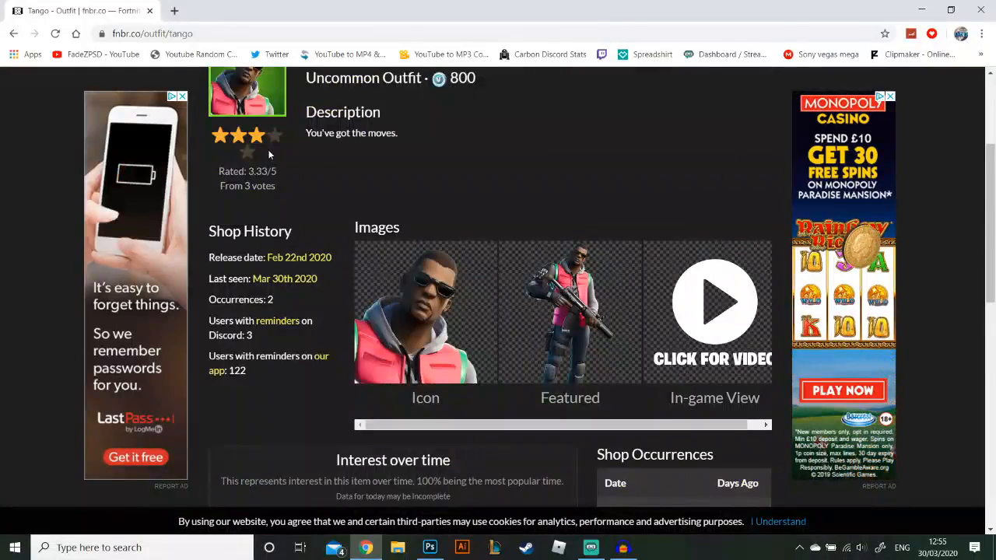
scroll(270, 155, "up", 2)
left_click_drag(361, 185, 304, 186)
left_click(270, 486)
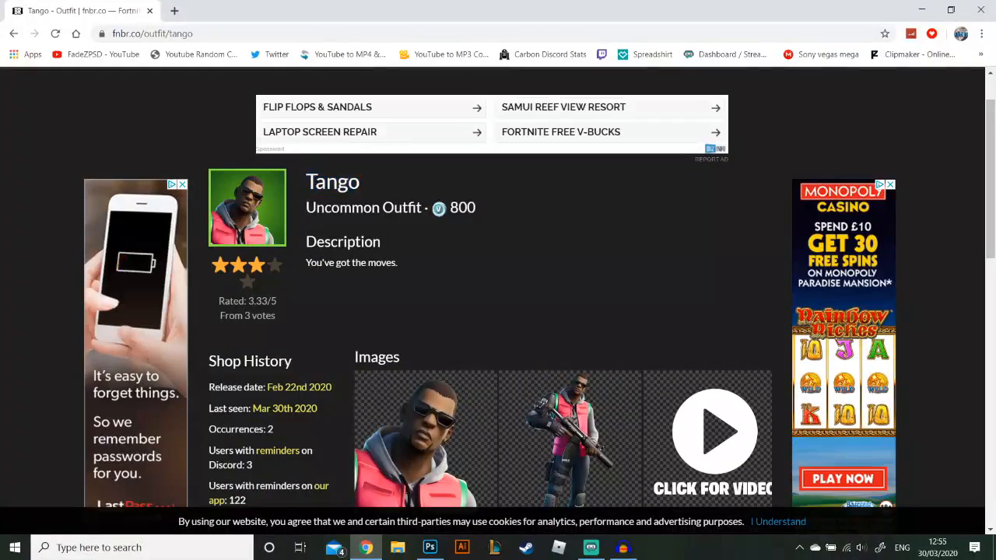
scroll(604, 305, "down", 2)
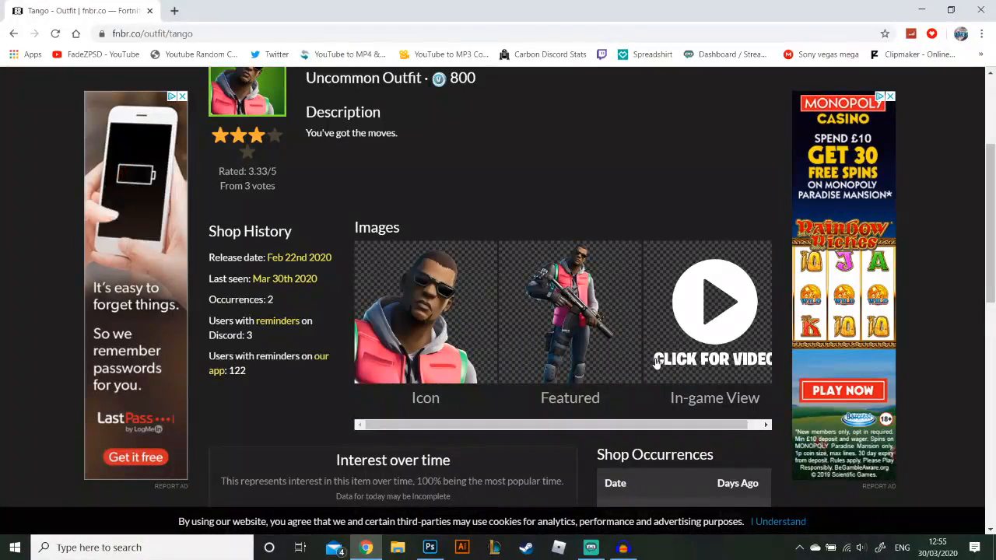
- Save Tango's Featured image to Downloads as the PNG file featured (1) and dismiss the download notice
right_click(569, 295)
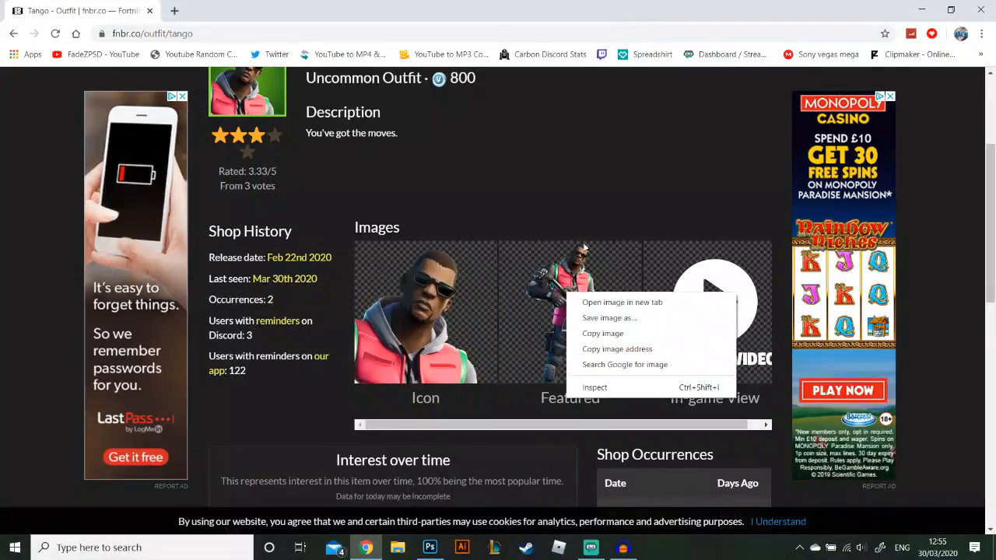
left_click(577, 206)
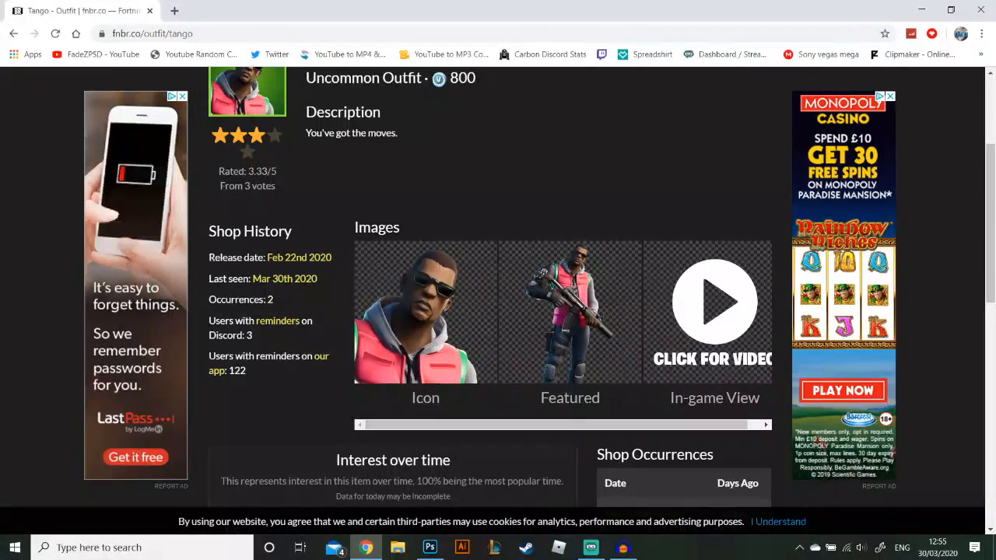
double_click(596, 399)
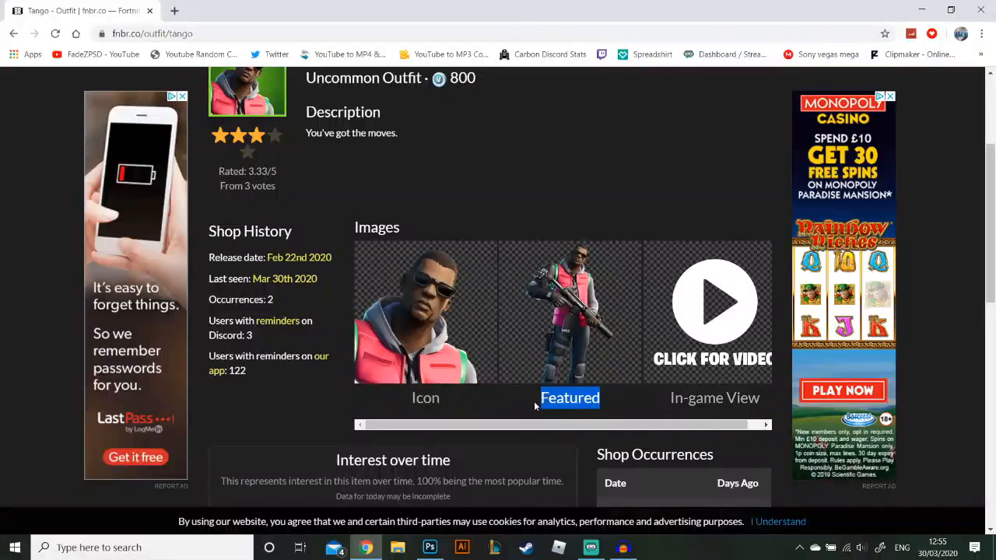
right_click(560, 319)
left_click(613, 341)
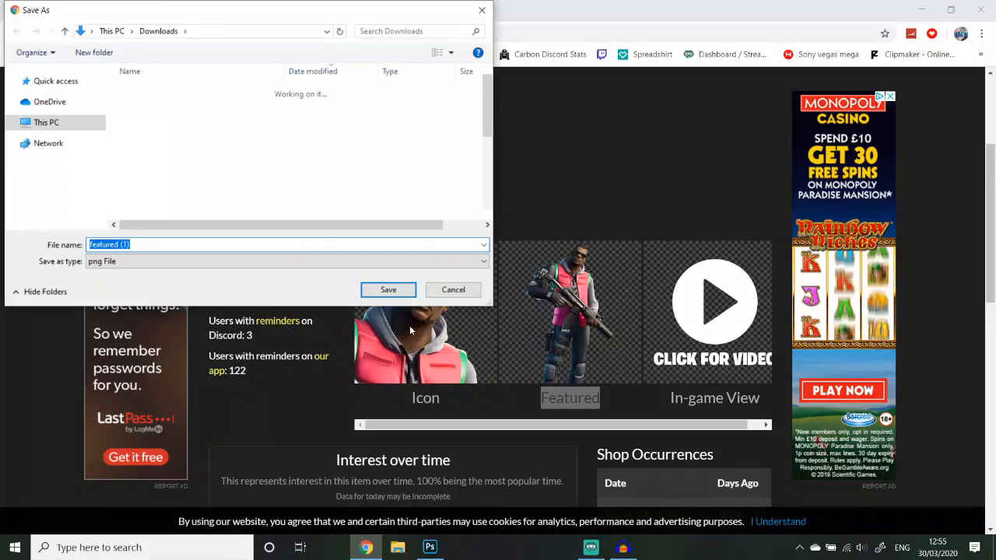
left_click(386, 290)
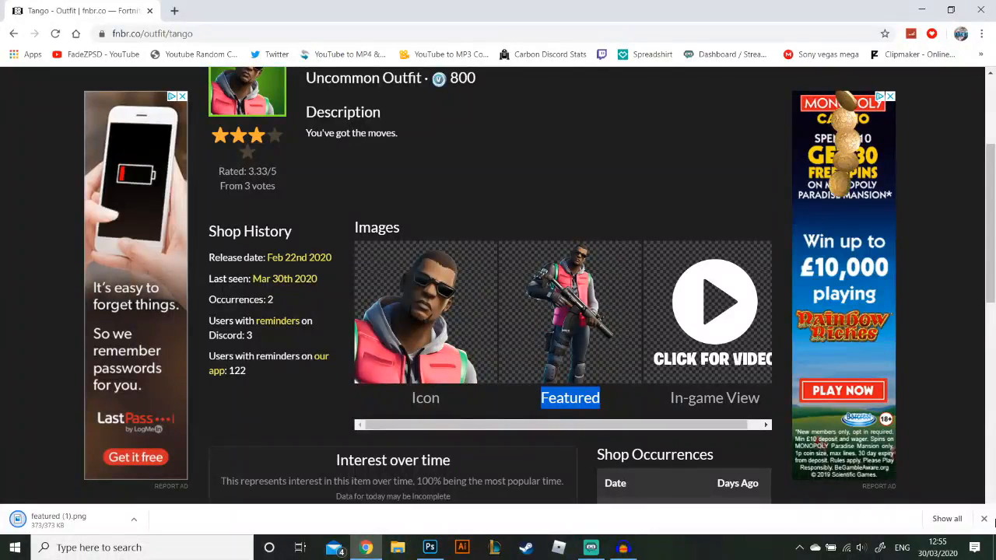
left_click(982, 520)
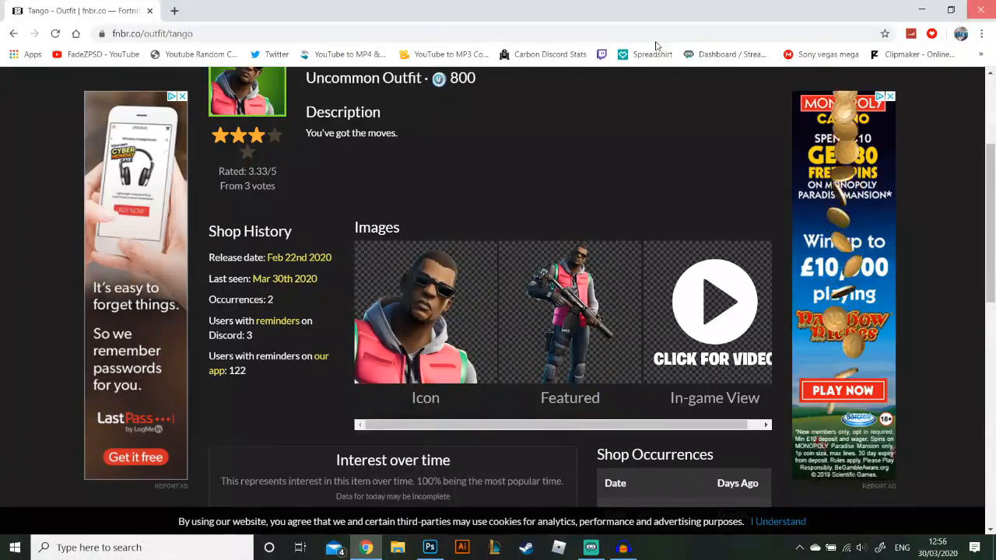
- Switch back to Photoshop and open featured (1) from the Downloads folder
key("alt+F4")
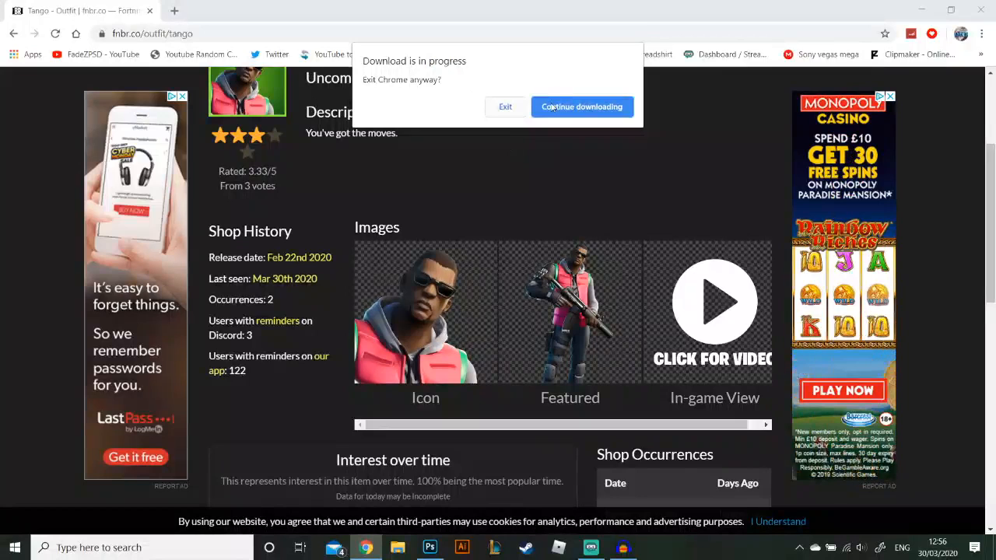
left_click(429, 547)
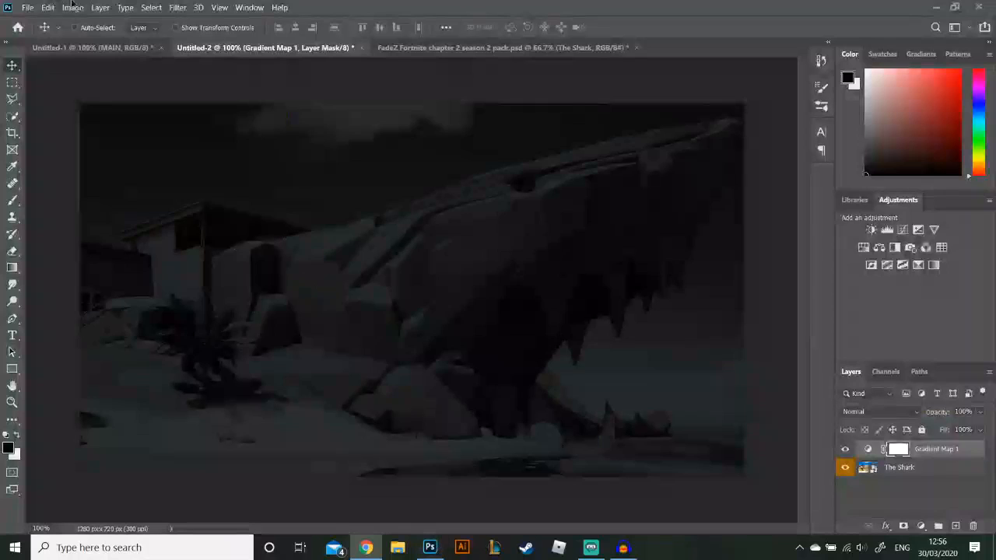
left_click(28, 7)
left_click(35, 34)
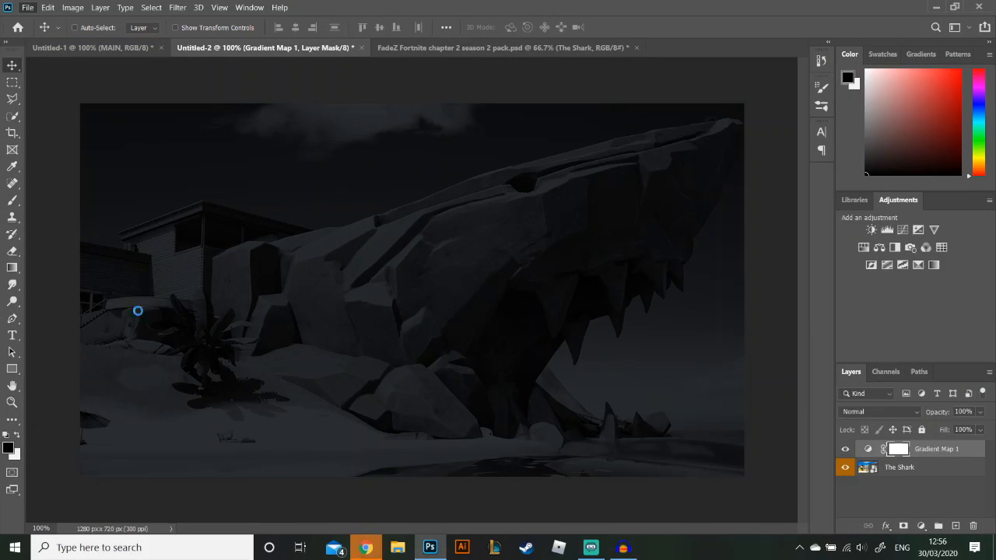
left_click(364, 551)
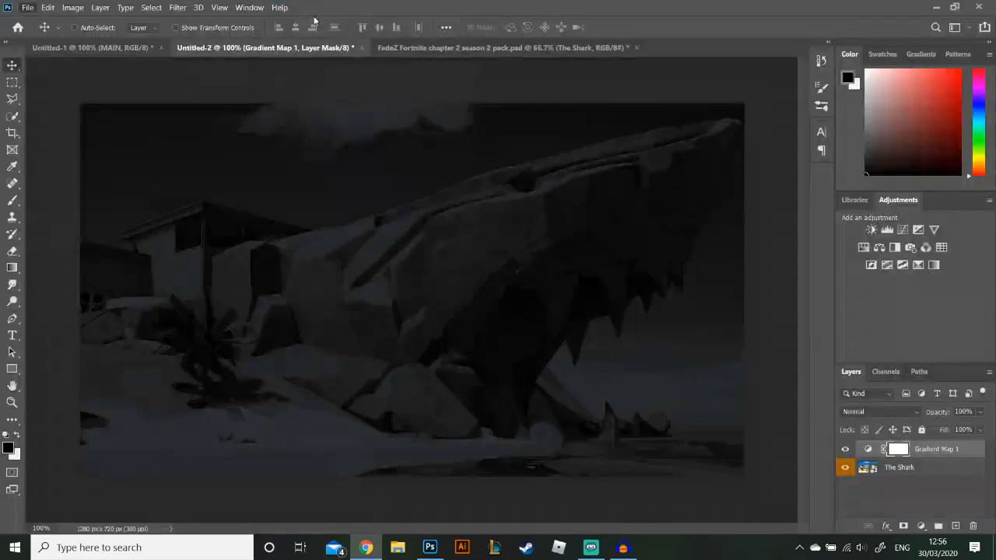
key("ctrl+o")
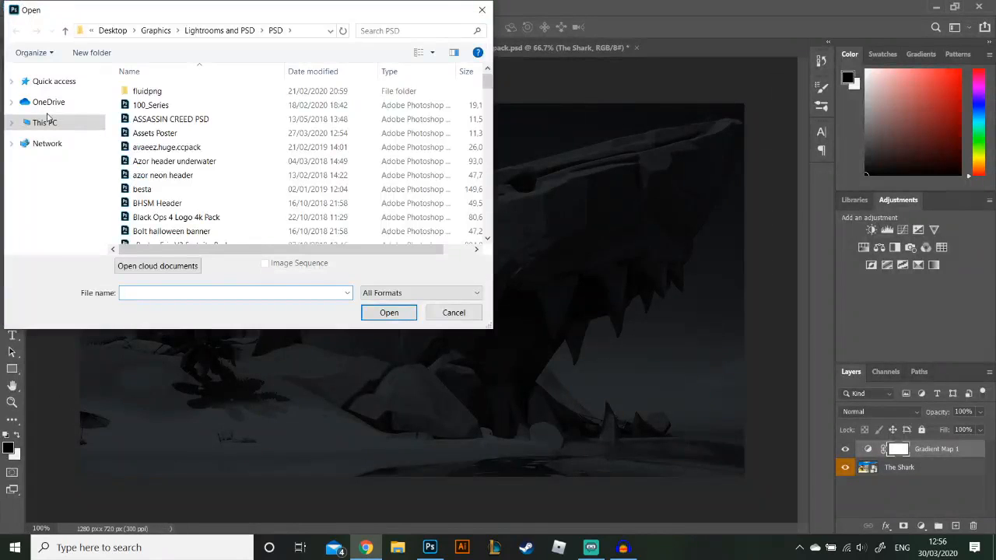
left_click(56, 161)
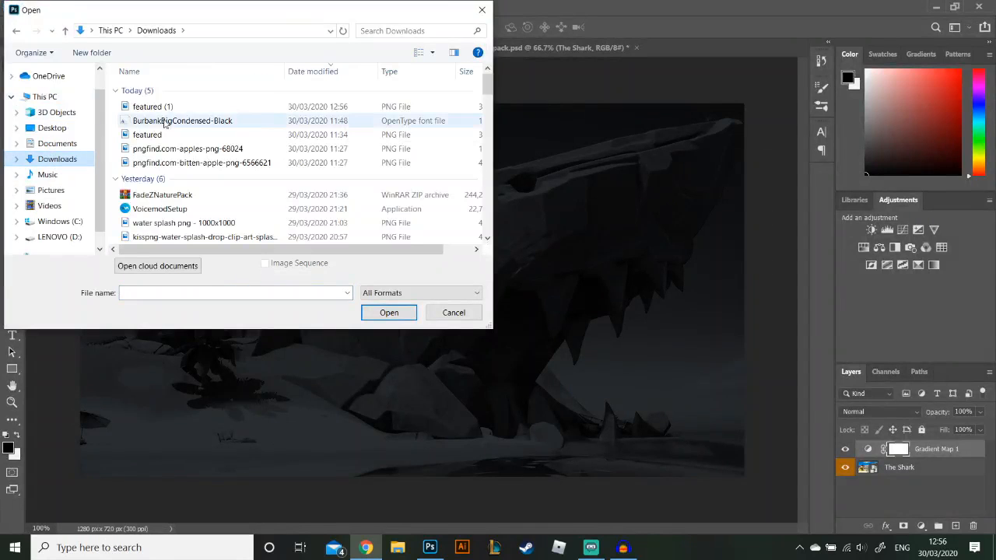
double_click(259, 140)
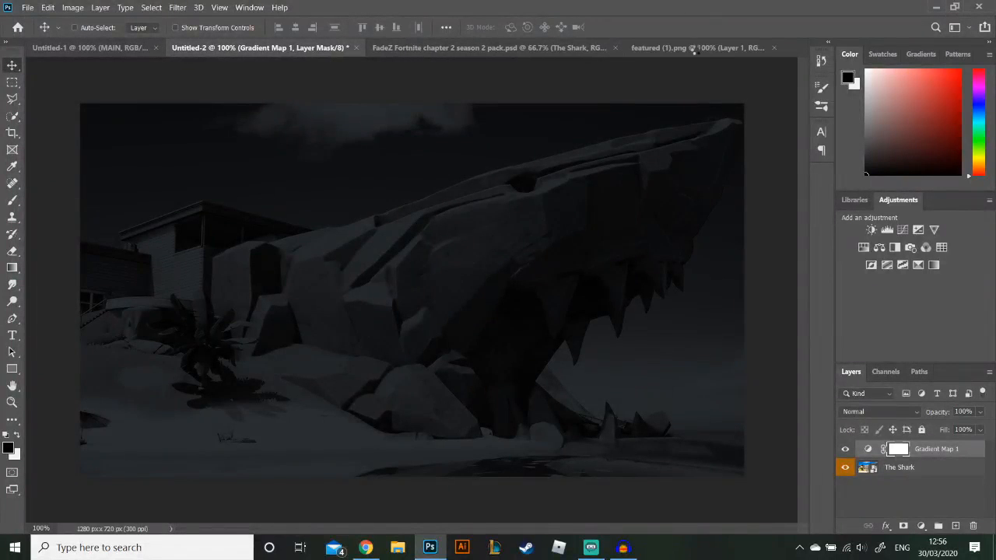
- Copy the character from featured (1).png into Untitled-2 above the gradient map and place it in the canvas's left half with the full head inside
left_click(677, 52)
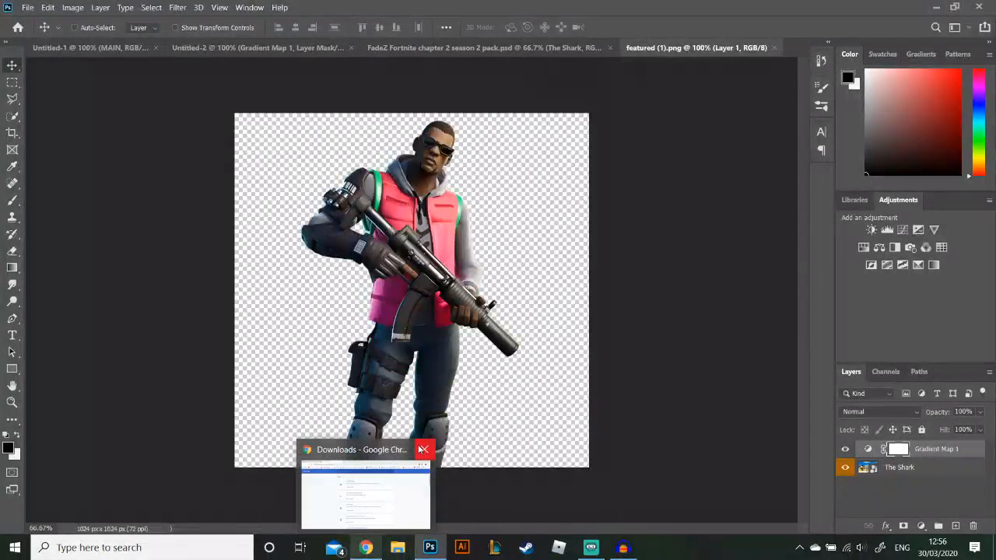
mouse_move(366, 547)
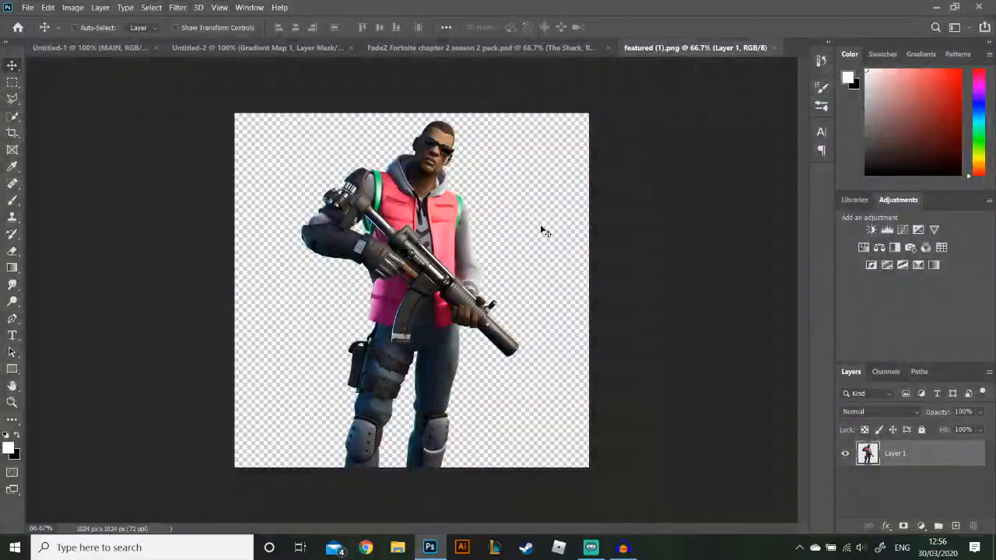
left_click_drag(228, 162, 350, 338)
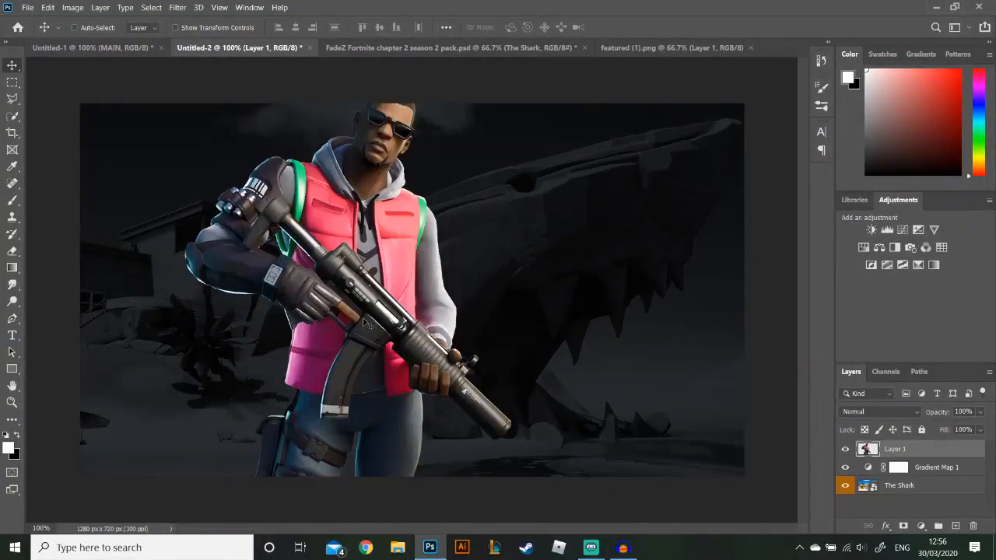
left_click_drag(344, 378, 358, 304)
left_click(375, 306)
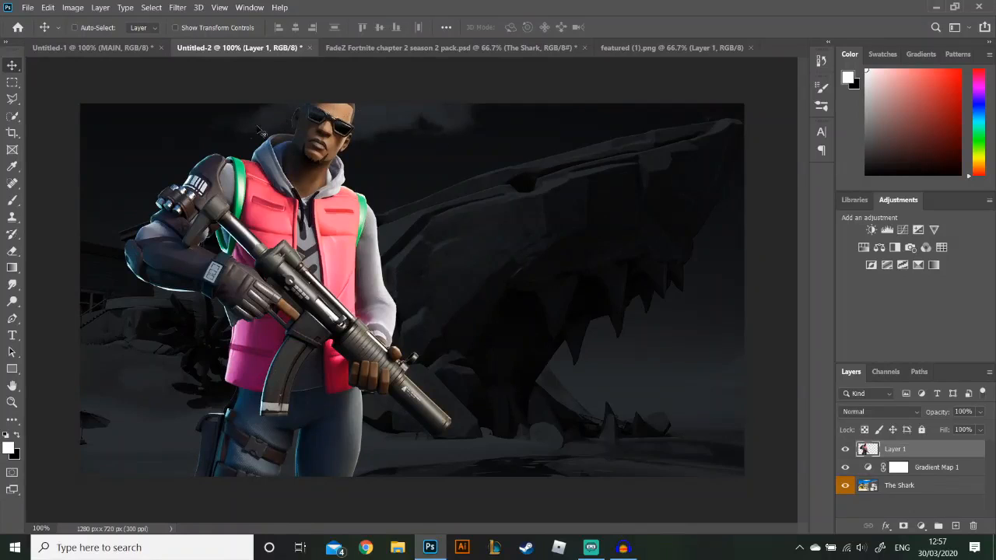
mouse_move(330, 262)
left_mouse_down()
mouse_move(333, 290)
mouse_move(330, 274)
left_mouse_up()
- Scale the character to about 80%, rotate it about 0.8°, and position it left of centre with its head just inside the canvas's upper edge
key("ctrl+t")
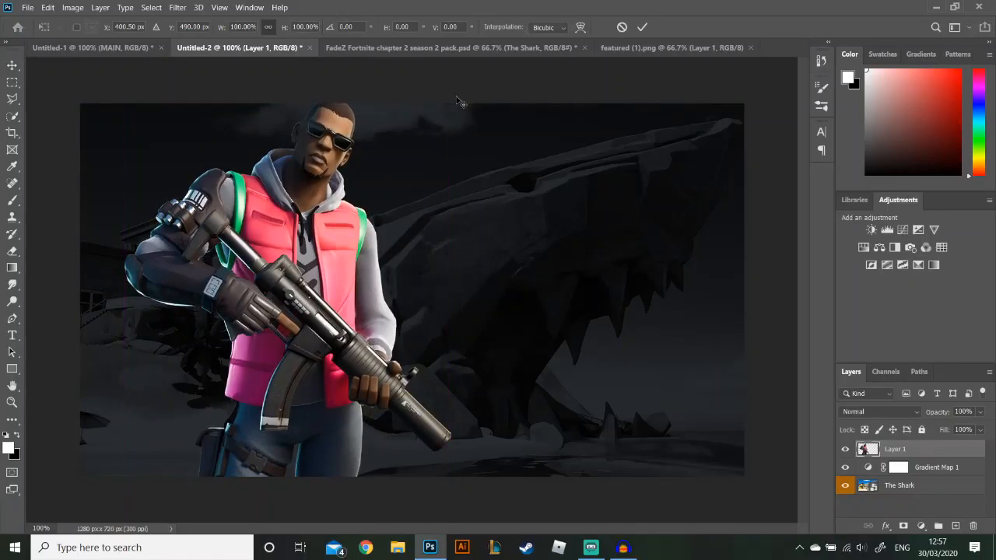
left_click_drag(449, 98, 418, 149)
left_click_drag(332, 270, 329, 218)
left_click_drag(465, 242, 473, 258)
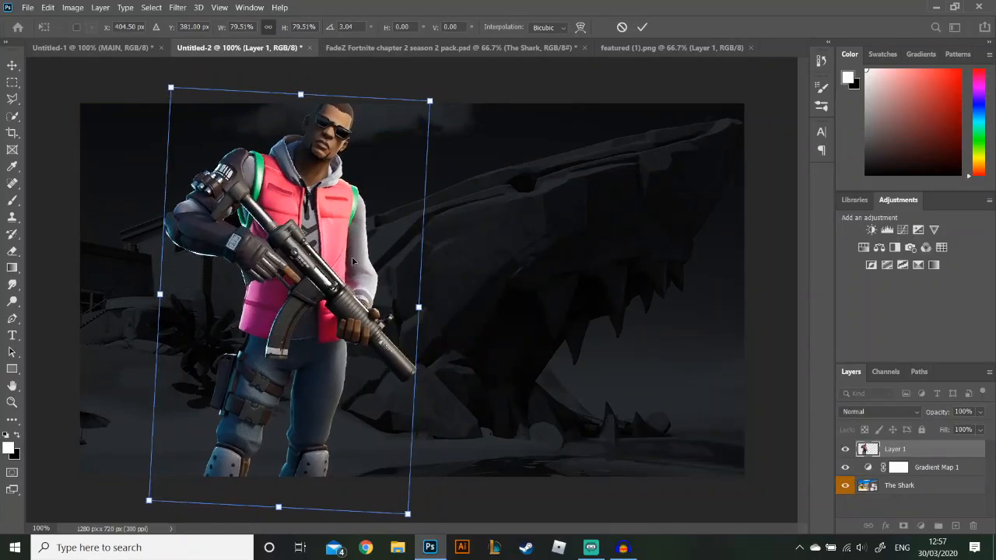
left_click_drag(344, 253, 337, 255)
left_click_drag(487, 256, 488, 246)
left_click_drag(333, 256, 335, 257)
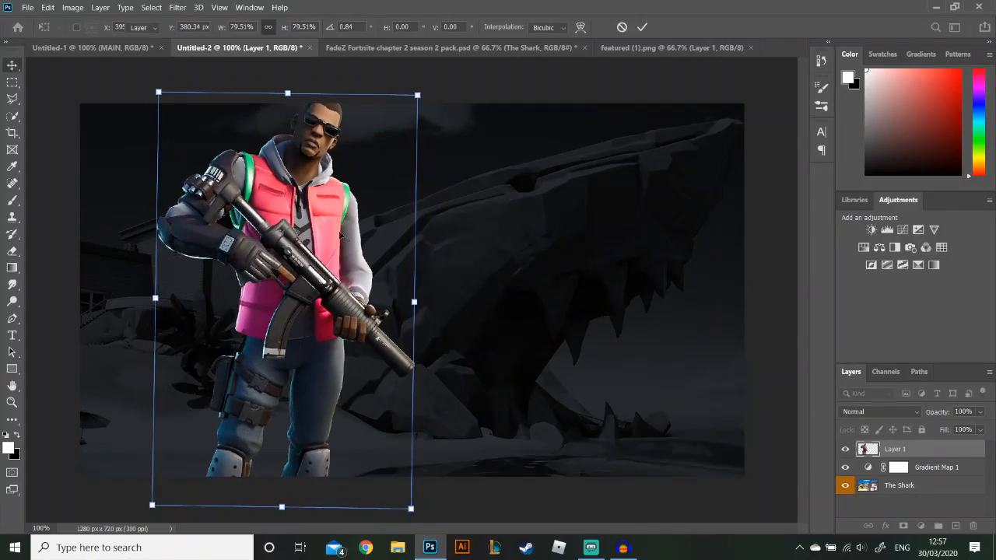
key("Return")
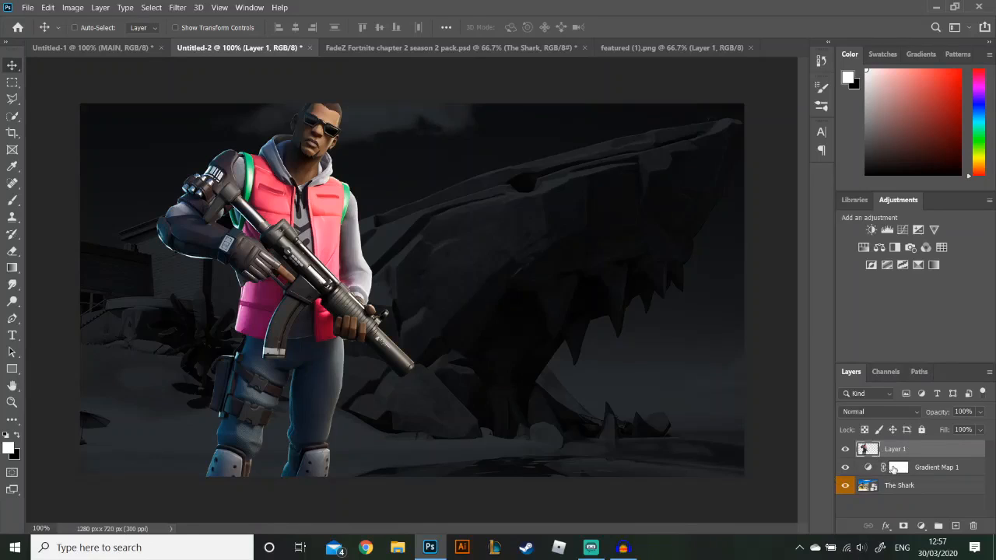
- With Gradient Map 1's layer mask targeted, draw a closed Pen path around the canvas's left part, following the character's middle
left_click(896, 467)
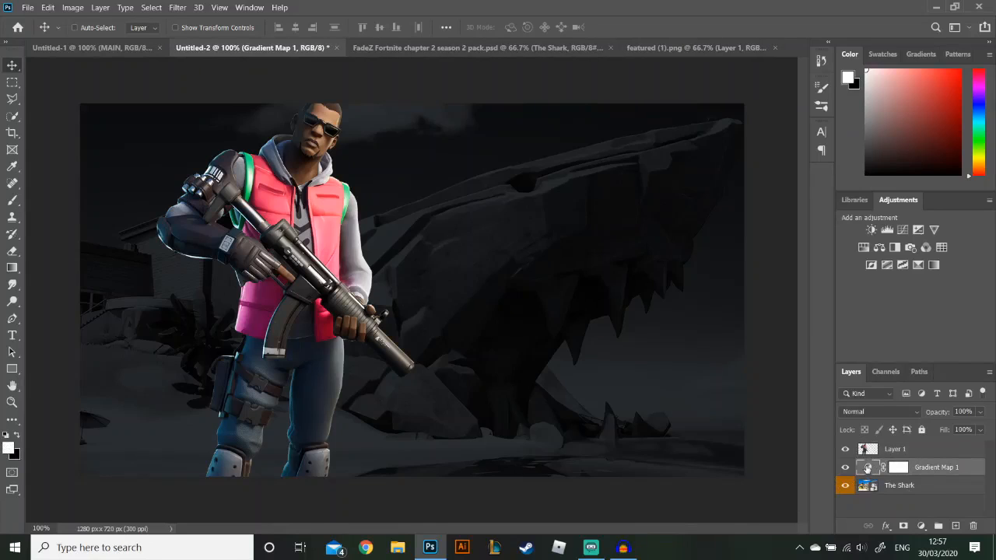
left_click(897, 467)
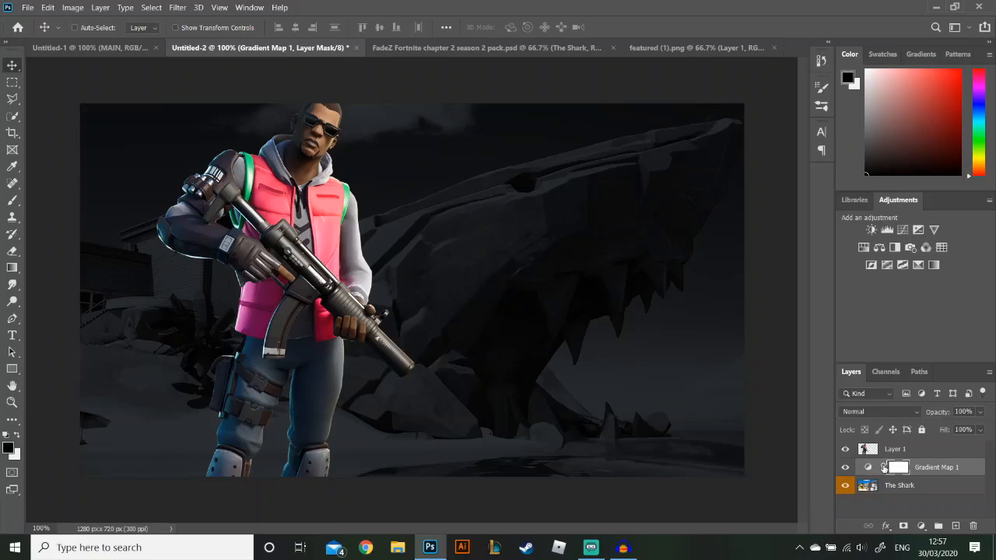
key("p")
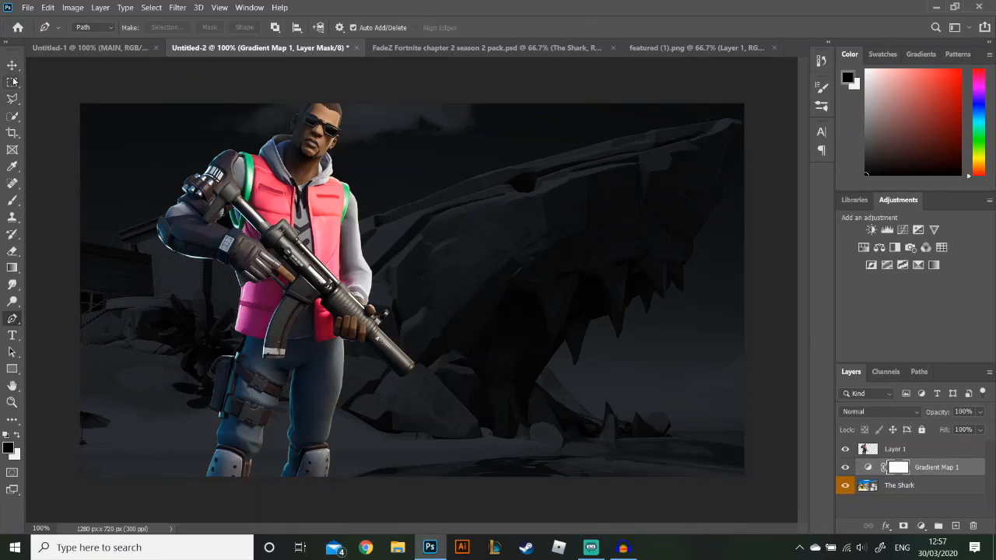
left_click(72, 91)
left_click(52, 350)
left_click(69, 474)
left_click(140, 510)
left_click(227, 474)
left_click(245, 409)
left_click(259, 329)
left_click_drag(305, 269, 308, 242)
left_click(308, 128)
left_click_drag(327, 86, 327, 81)
left_click_drag(240, 70, 206, 70)
left_click(73, 91)
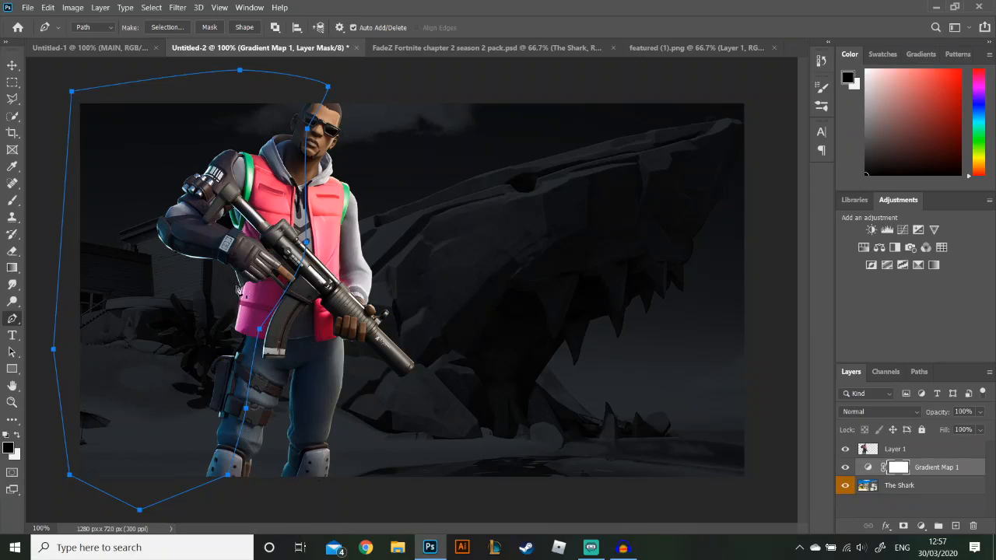
- Fill the path with black at 100% opacity on Gradient Map 1's mask and delete the path
right_click(218, 274)
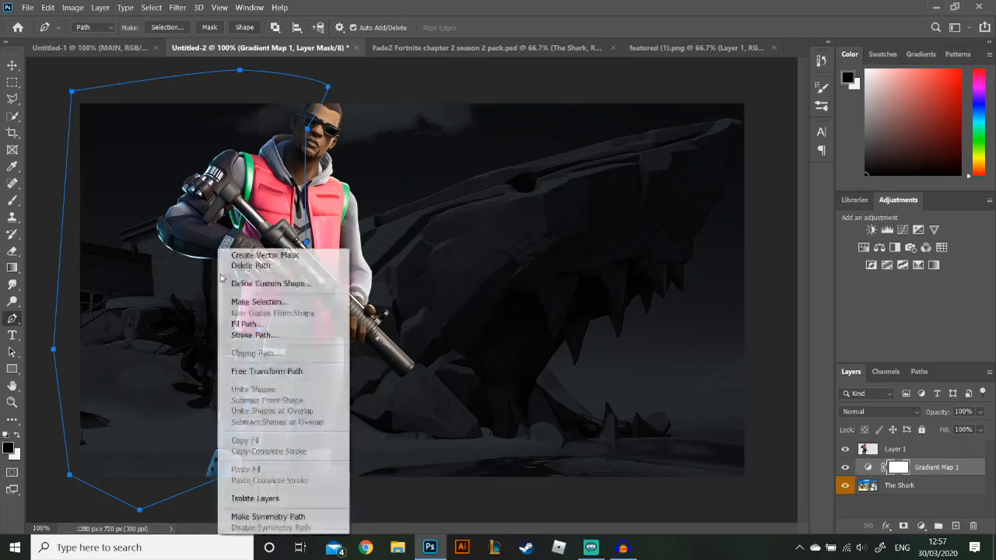
left_click(256, 325)
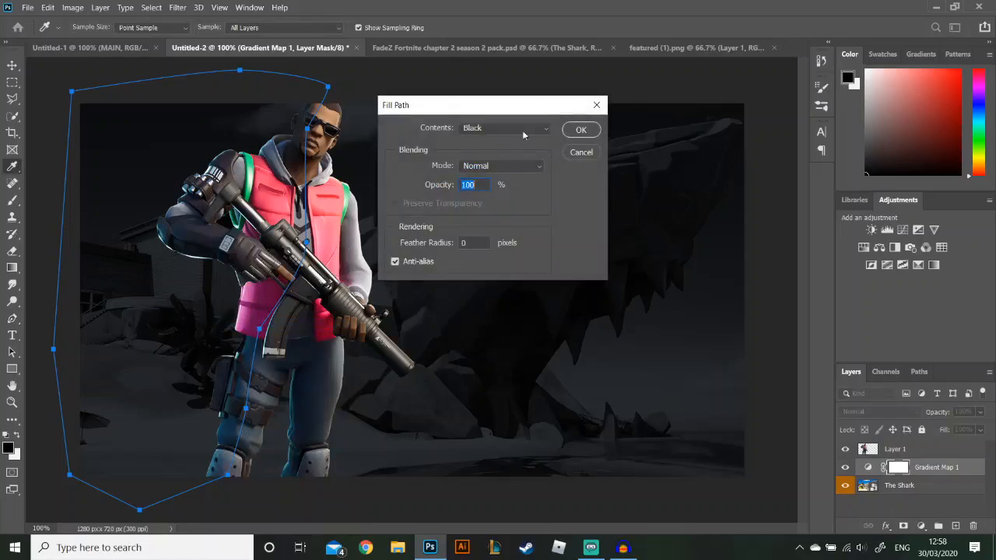
left_click(582, 130)
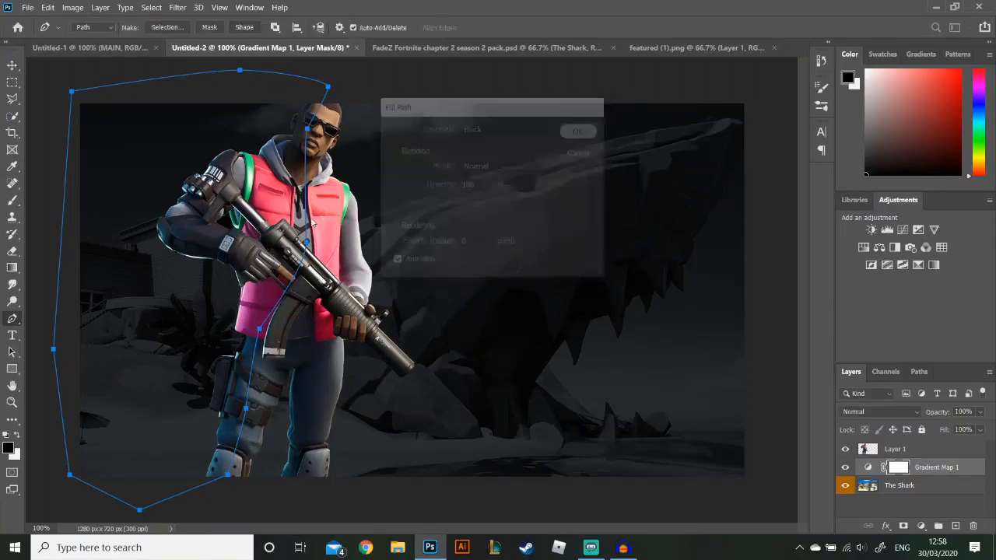
right_click(181, 294)
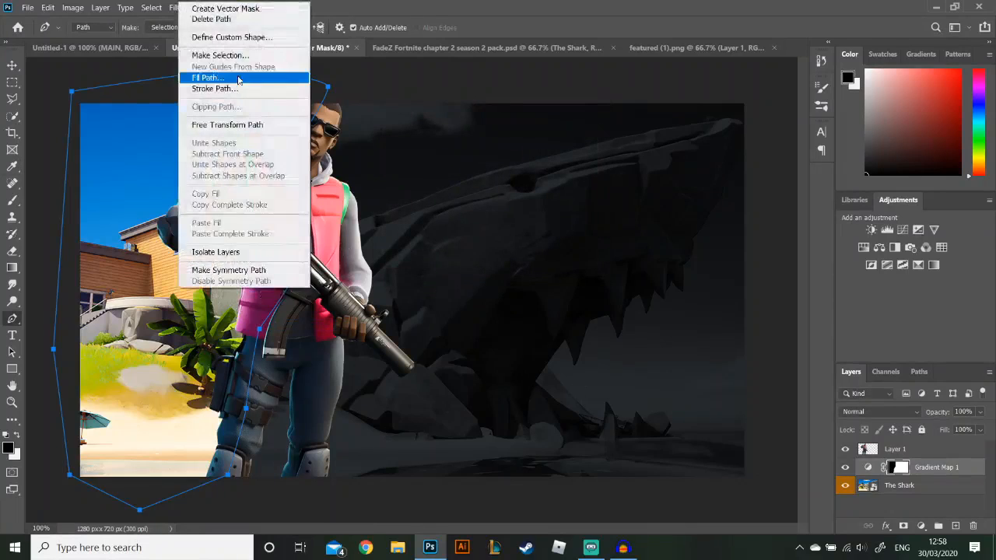
left_click(240, 19)
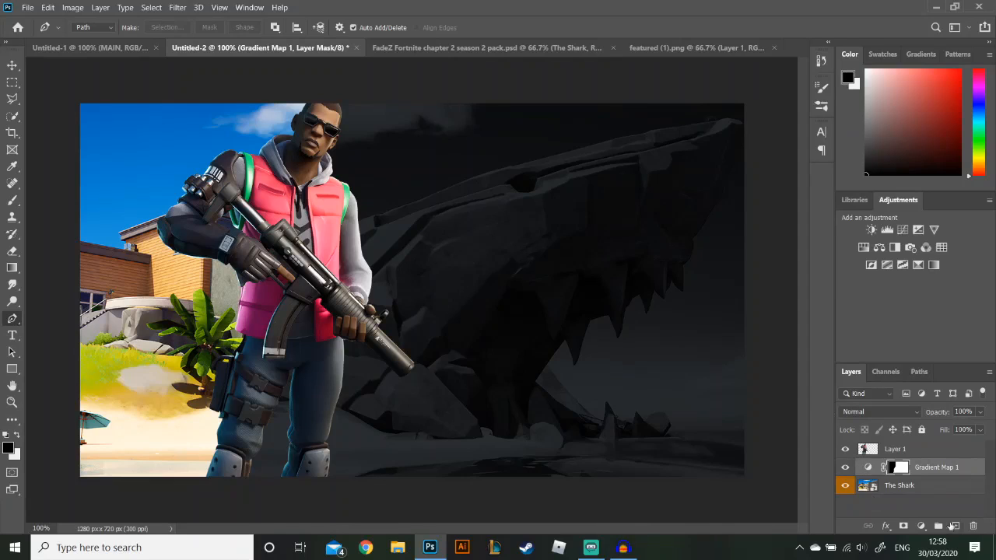
- Add a second gradient map above Gradient Map 1 and open its gradient for editing
left_click(934, 265)
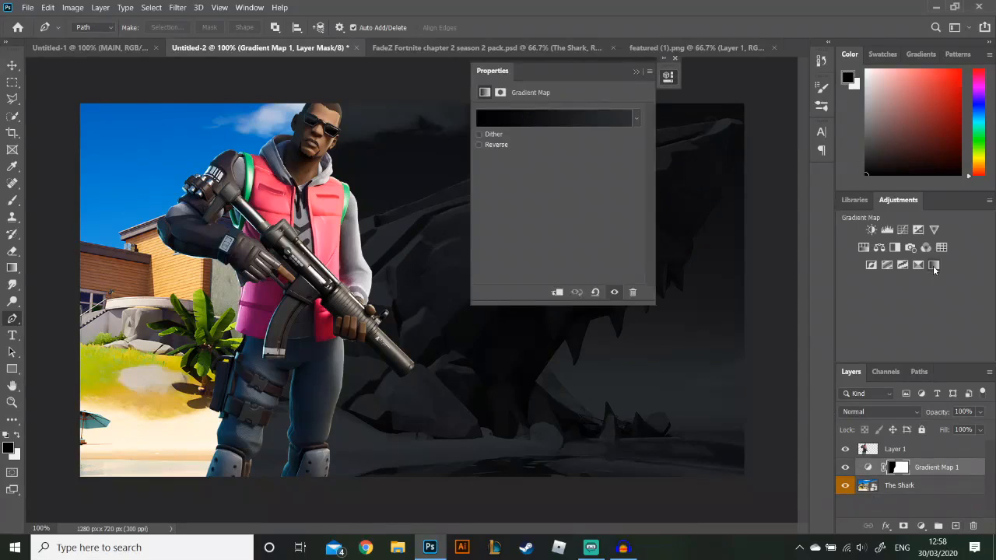
left_click(934, 266)
left_click(576, 118)
- Try the Pink_13 and Pink_10 presets from the Pinks group on the new gradient map
scroll(627, 199, "down", 1)
left_click(619, 193)
scroll(662, 199, "down", 1)
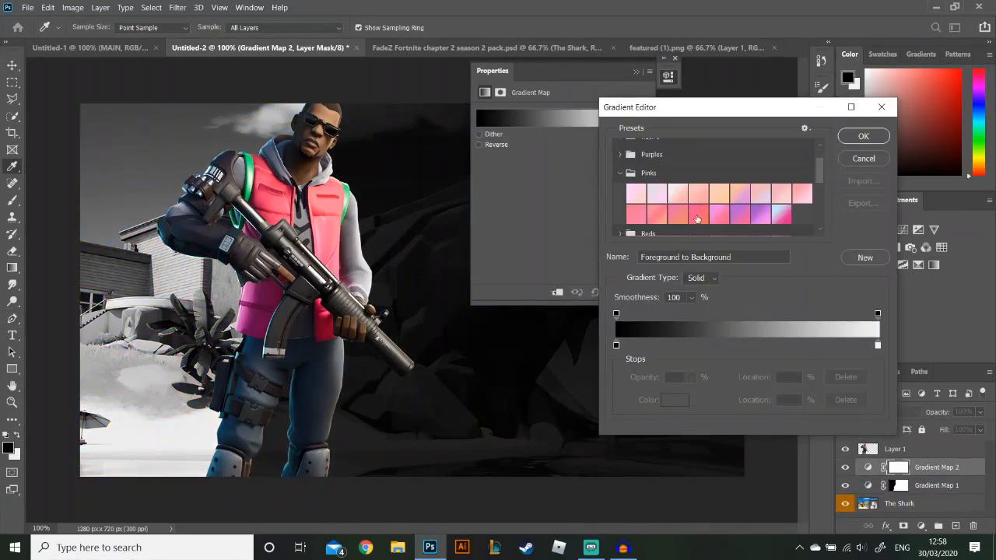
left_click(697, 211)
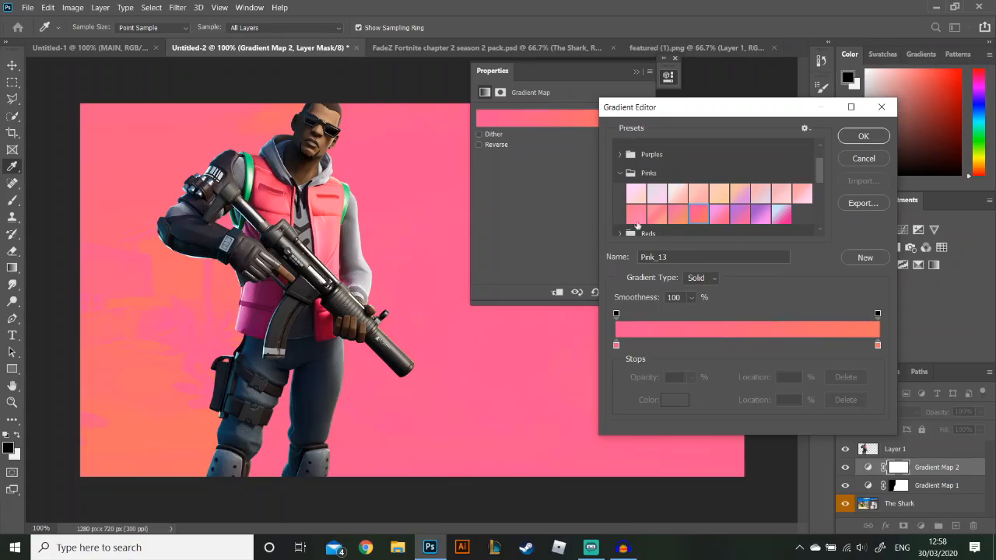
left_click(638, 215)
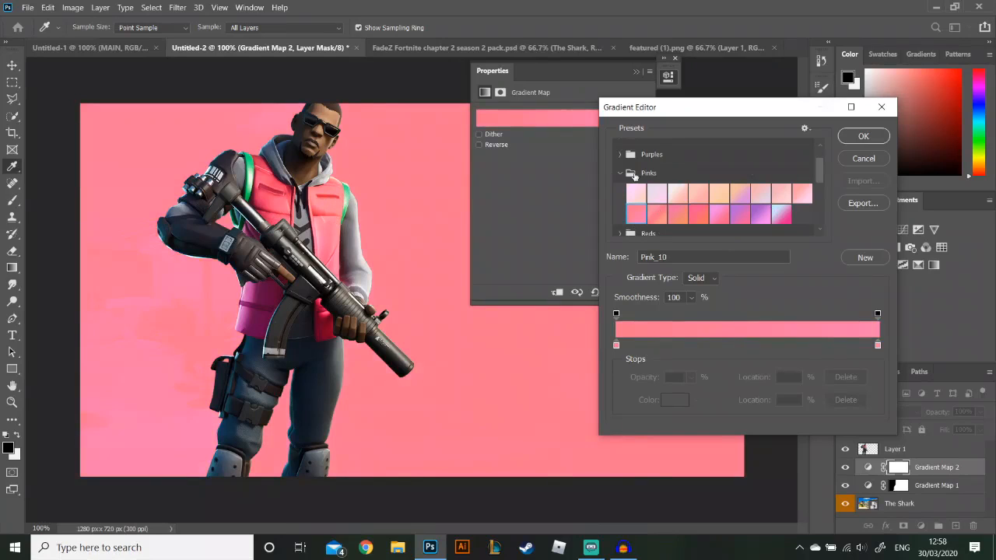
left_click(619, 174)
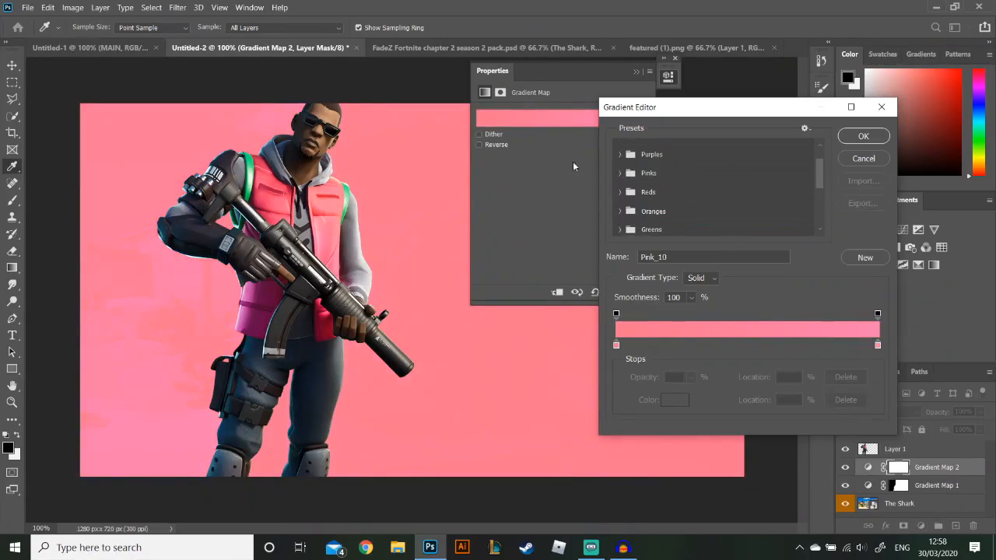
- Apply a light-to-dark red gradient from the Ultimate Gradients Pack to Gradient Map 2 and reverse it
scroll(689, 208, "down", 3)
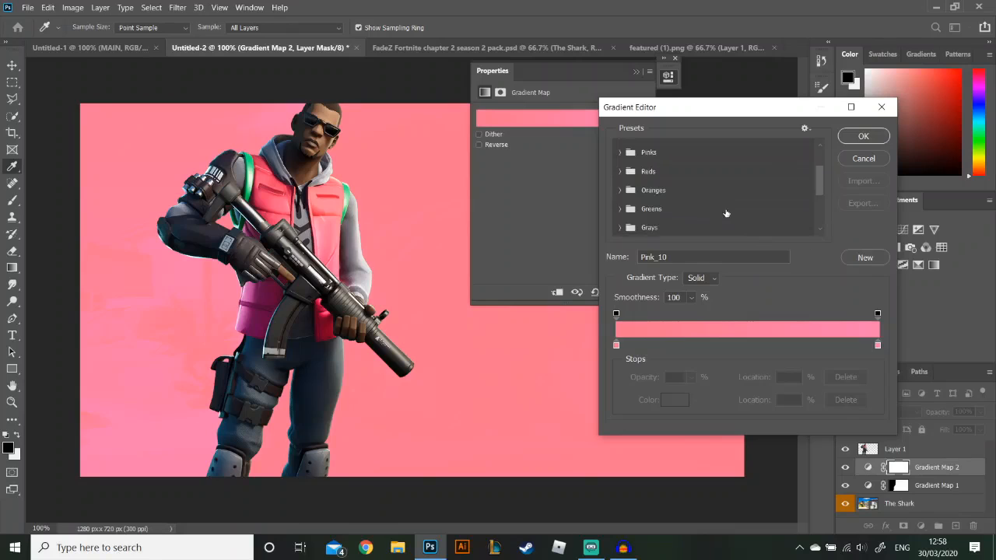
scroll(621, 210, "down", 2)
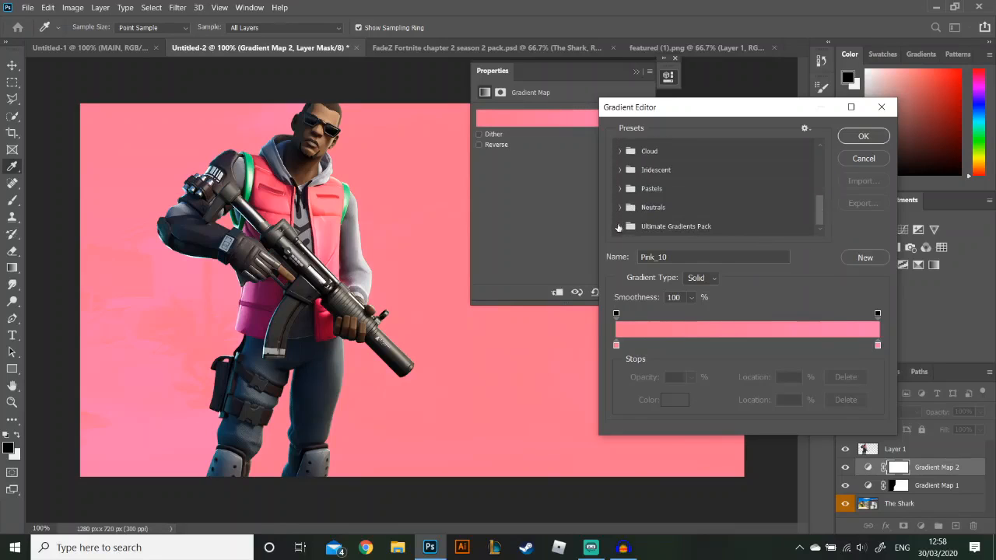
left_click(620, 227)
scroll(673, 195, "down", 5)
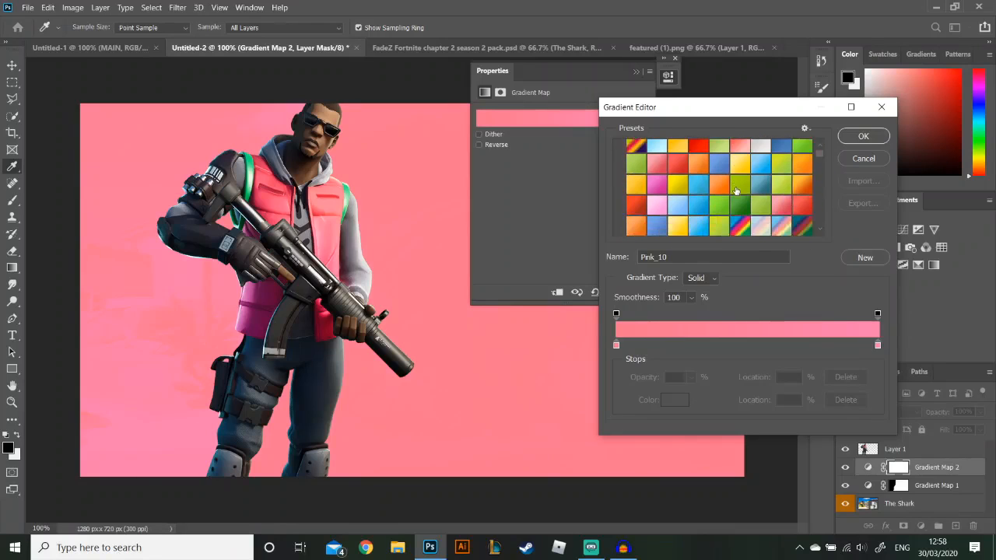
left_click(674, 185)
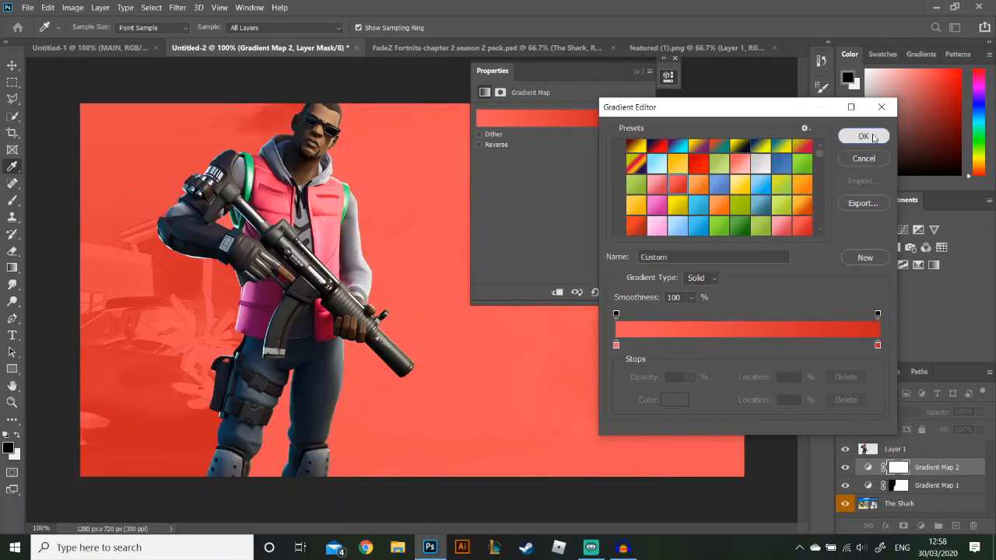
left_click(873, 138)
left_click(490, 145)
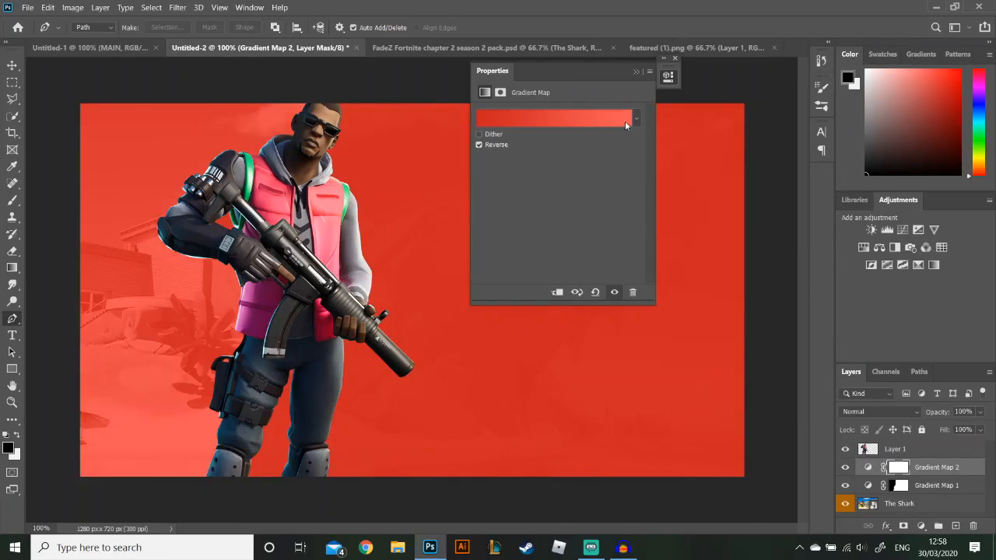
left_click(675, 58)
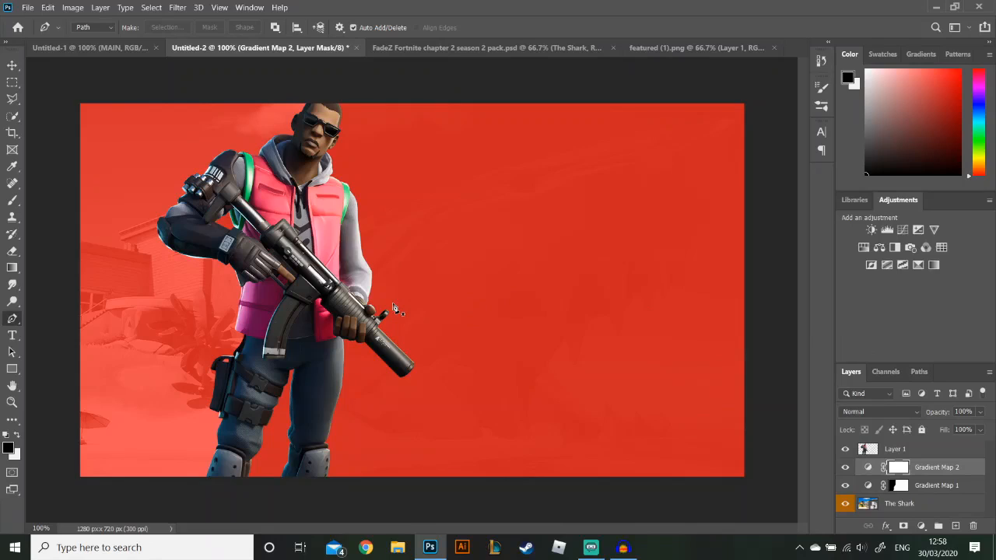
- Draw a closed Pen path around the canvas's right part, running down behind the character from head to left foot
left_click(344, 81)
left_click_drag(316, 134, 281, 214)
left_click(280, 213)
left_click(261, 326)
left_click(243, 398)
left_click(233, 440)
left_click(215, 484)
left_click(295, 496)
left_click(445, 501)
left_click(584, 501)
left_click(678, 500)
left_click(755, 495)
left_click(759, 420)
left_click(761, 309)
left_click(762, 214)
left_click(758, 86)
left_click(651, 77)
left_click(346, 83)
- Fill the right-hand path with black on Gradient Map 2's mask and delete the path
right_click(399, 225)
left_click(463, 301)
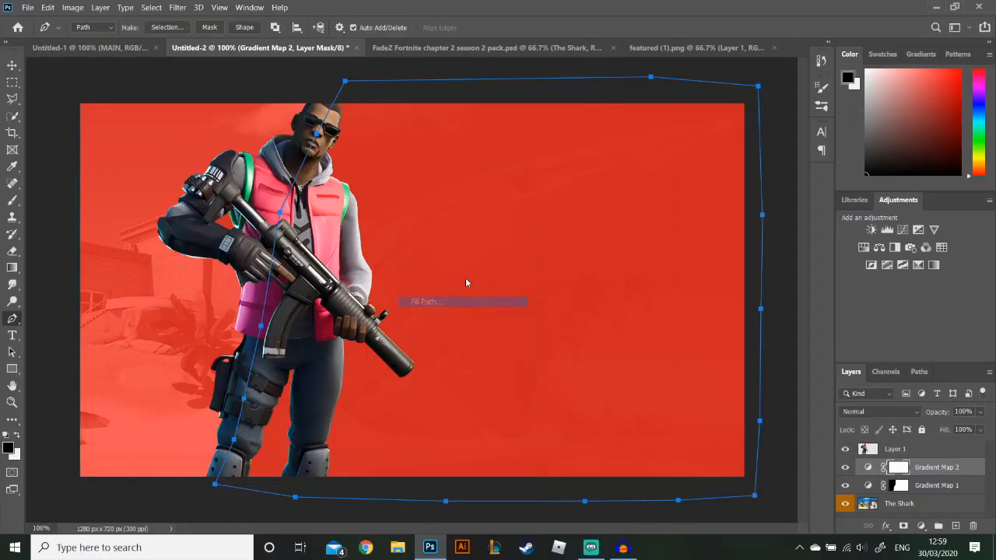
left_click(578, 130)
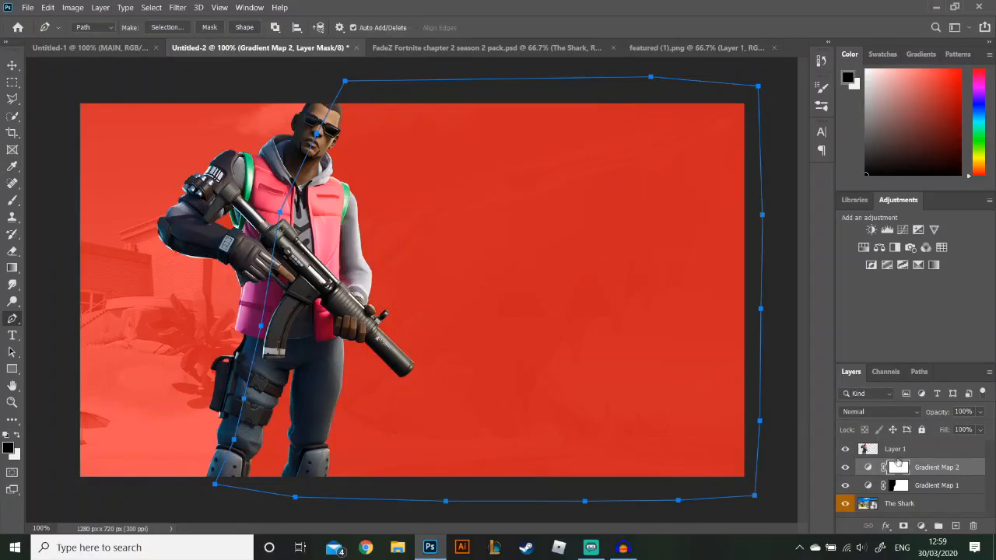
right_click(548, 303)
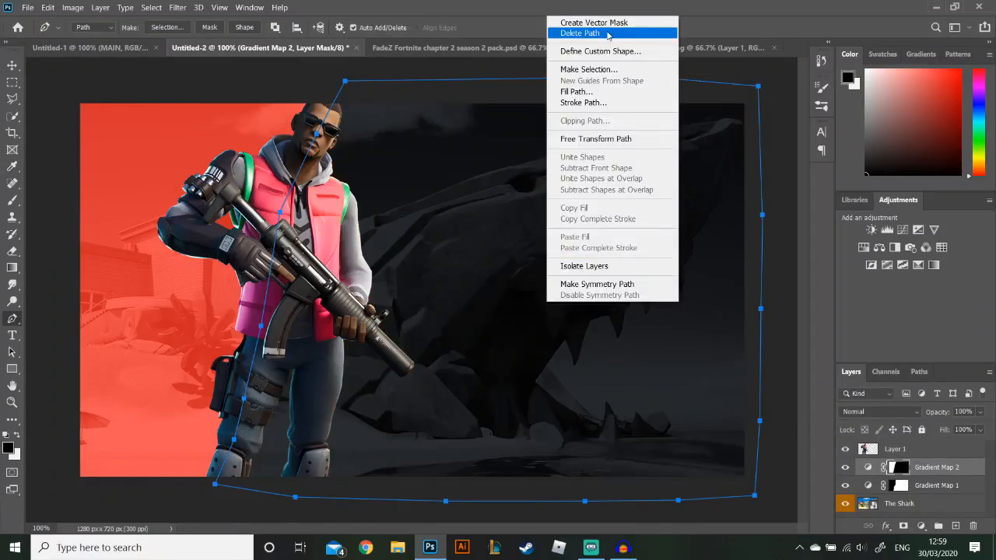
left_click(608, 35)
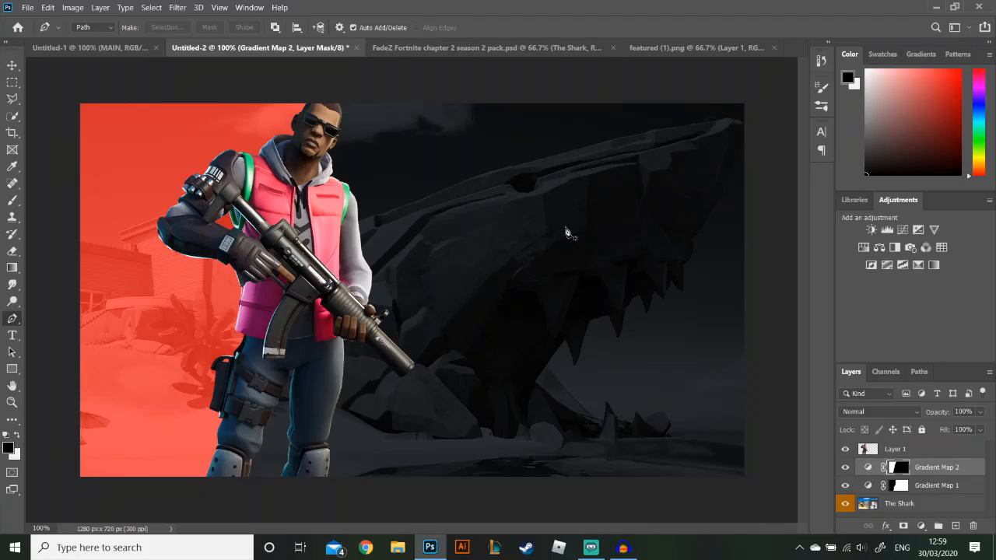
- Apply a Gaussian Blur with a 4.4 pixel radius to The Shark layer
left_click(932, 508)
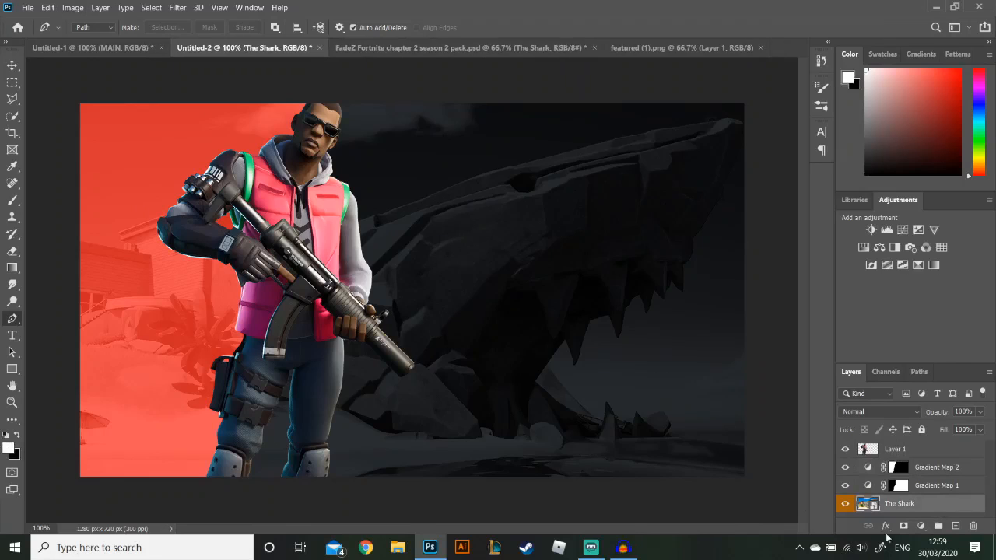
left_click(177, 7)
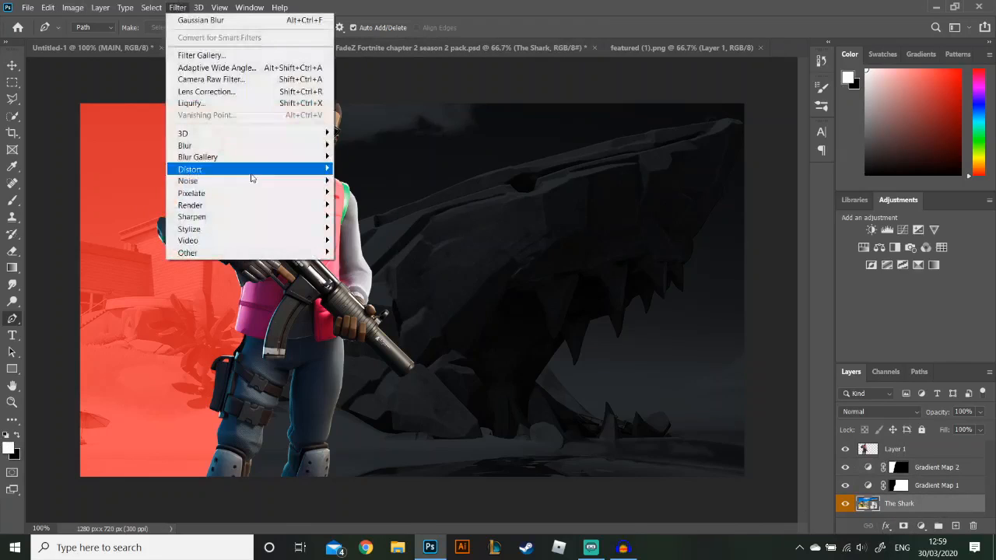
mouse_move(208, 146)
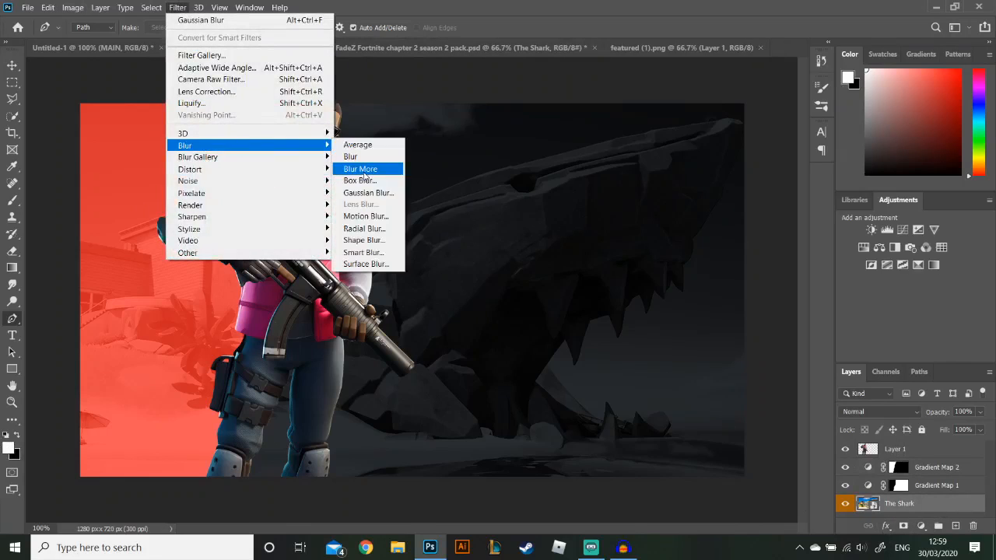
left_click(376, 194)
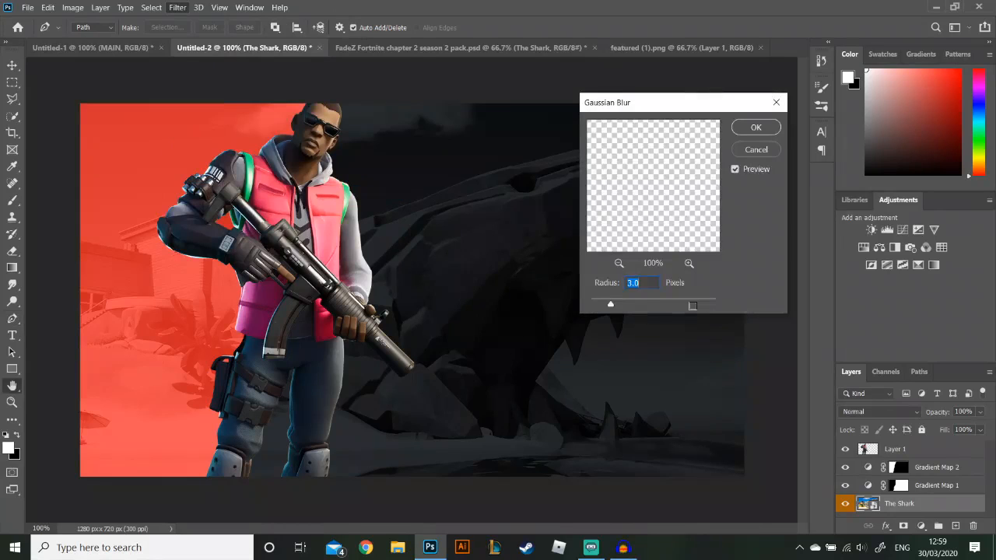
mouse_move(614, 303)
left_mouse_down()
mouse_move(632, 306)
mouse_move(621, 305)
left_mouse_up()
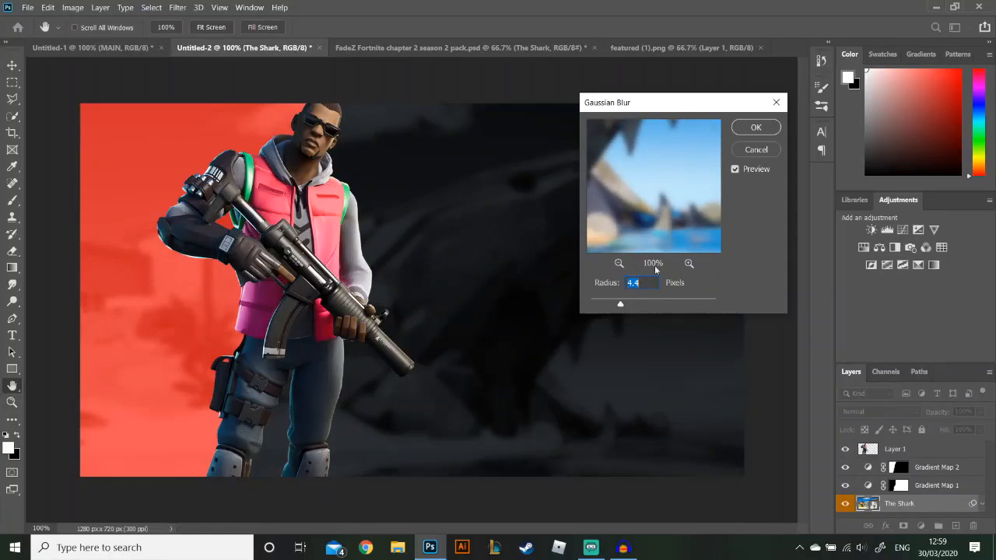
left_click(763, 129)
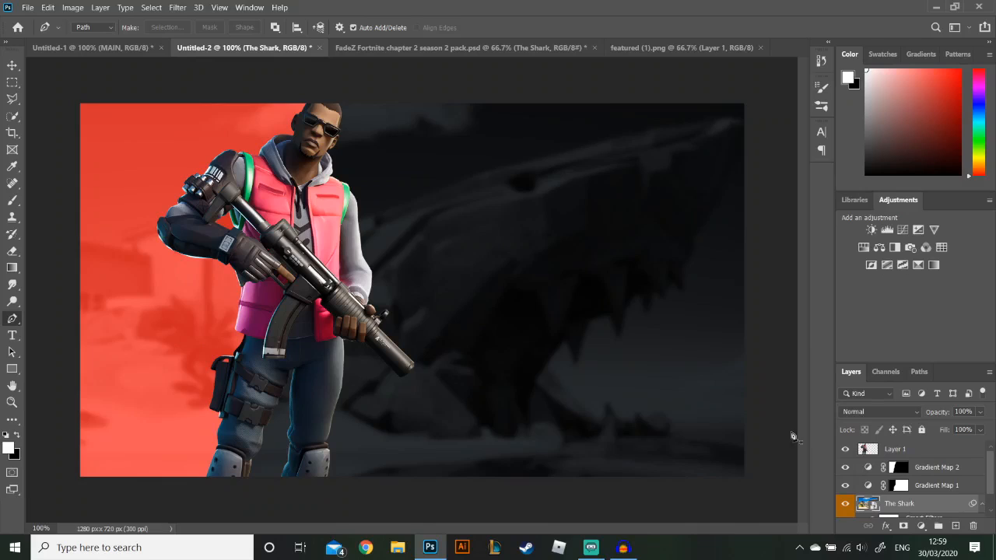
- Add a new empty layer above Layer 1, clip it to the character, and switch to the Brush tool
left_click(919, 448)
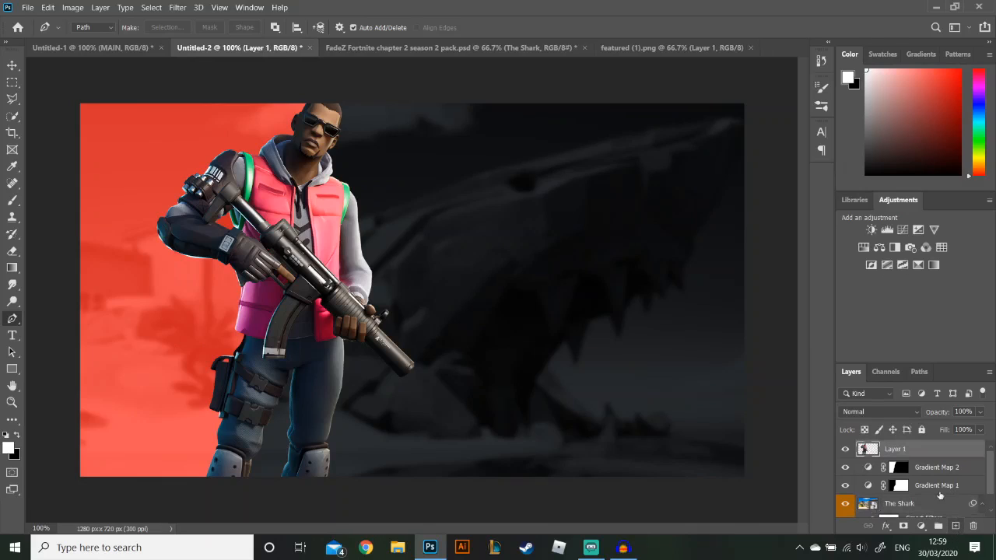
left_click(956, 526)
left_click(876, 459, "alt")
key("b")
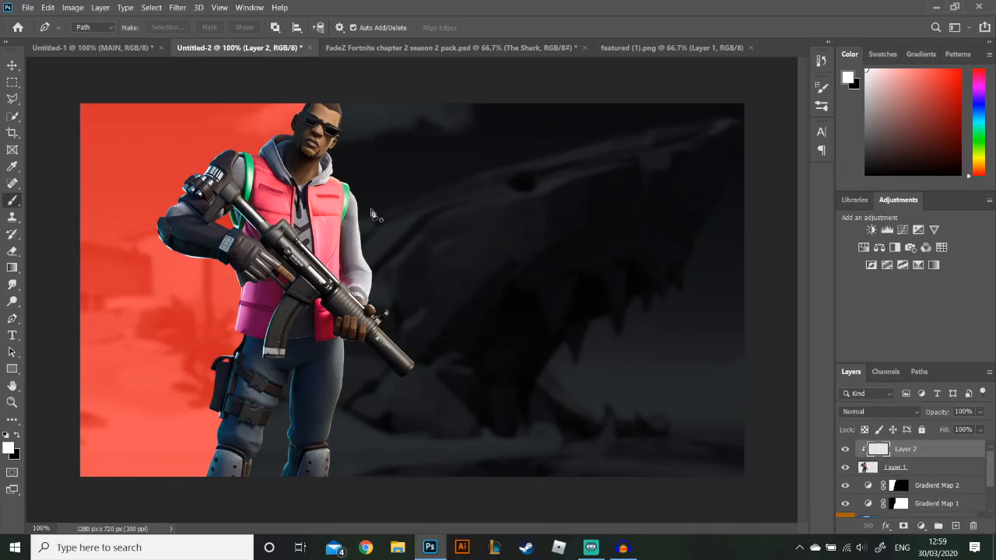
left_click_drag(424, 227, 189, 254)
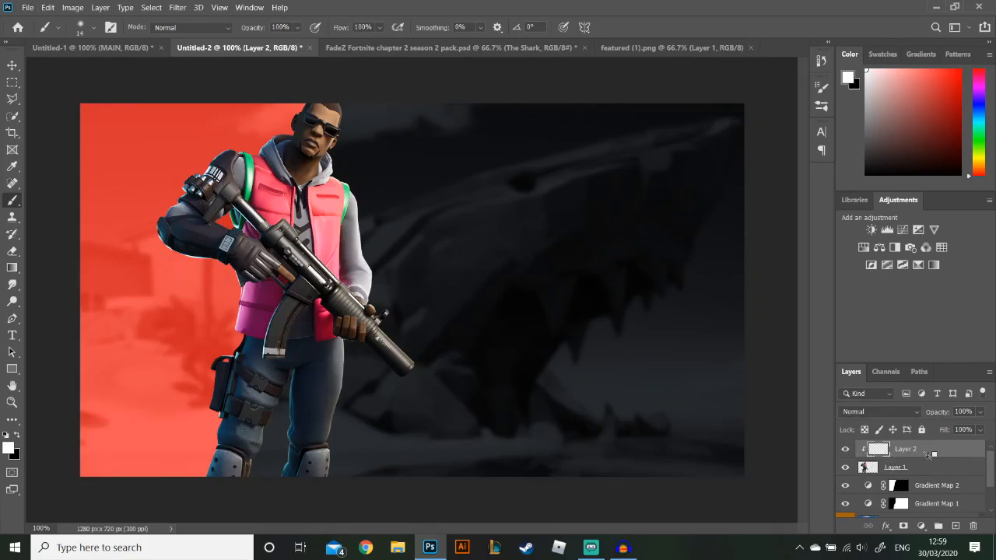
left_click(863, 451, "alt")
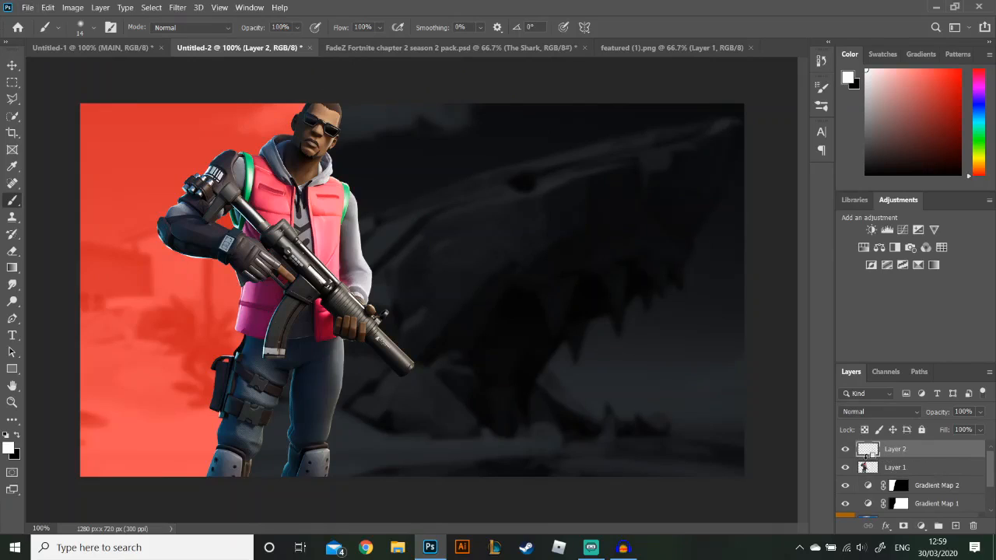
left_click(865, 457, "alt")
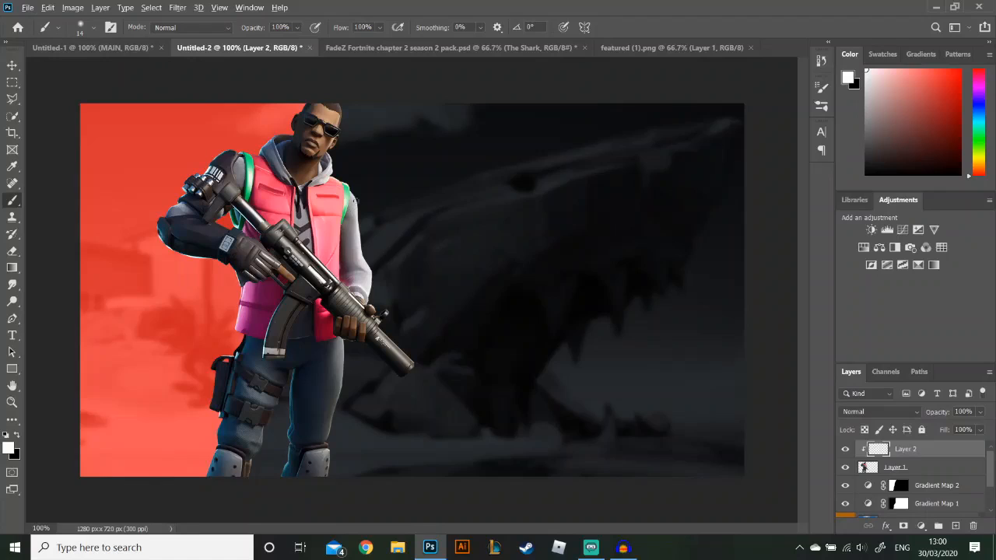
- Paint a white rim highlight with the 14-pixel brush along the character's head, hood and vest shoulder facing the dark half
left_click(16, 437)
left_click(16, 437)
scroll(318, 126, "up", 6)
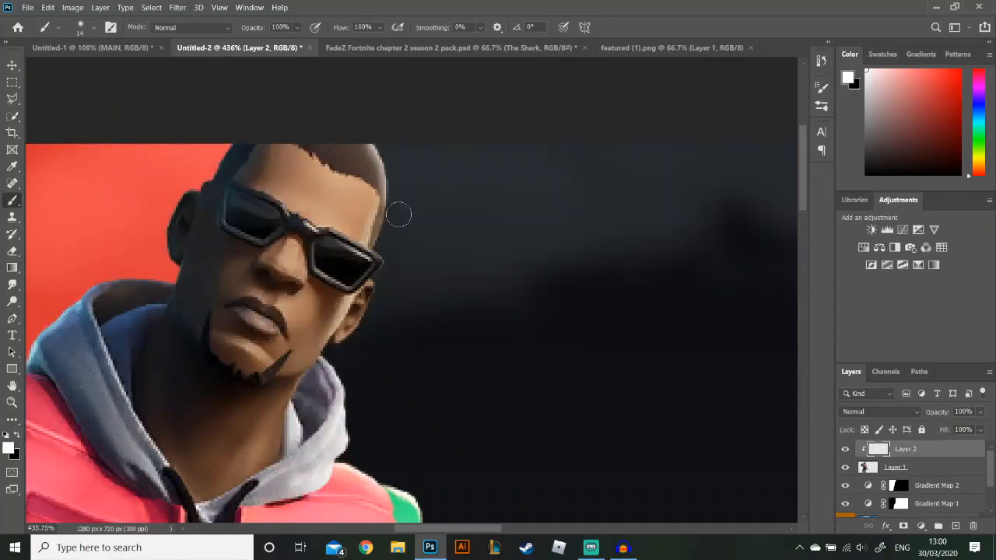
left_click_drag(393, 212, 380, 266)
left_click_drag(397, 218, 363, 343)
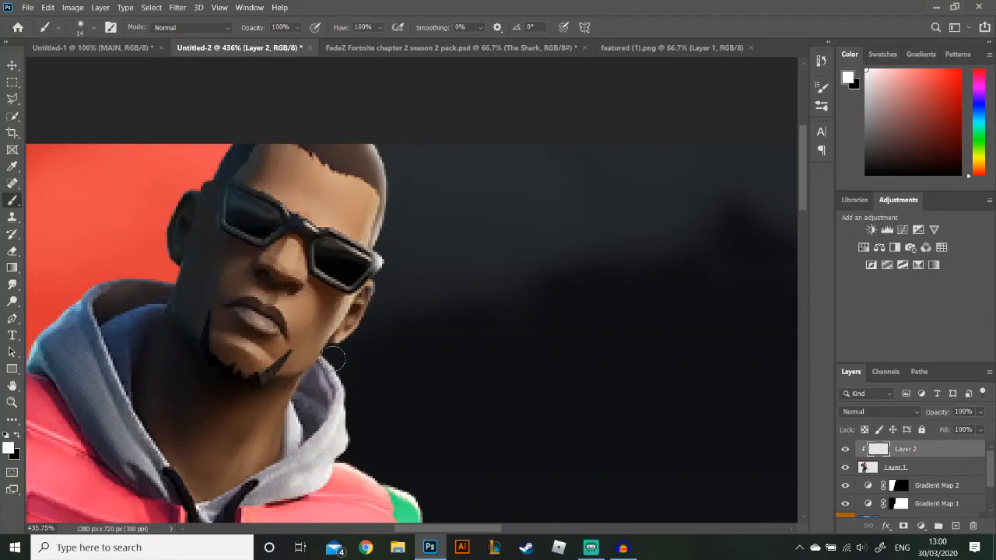
scroll(337, 364, "down", 3)
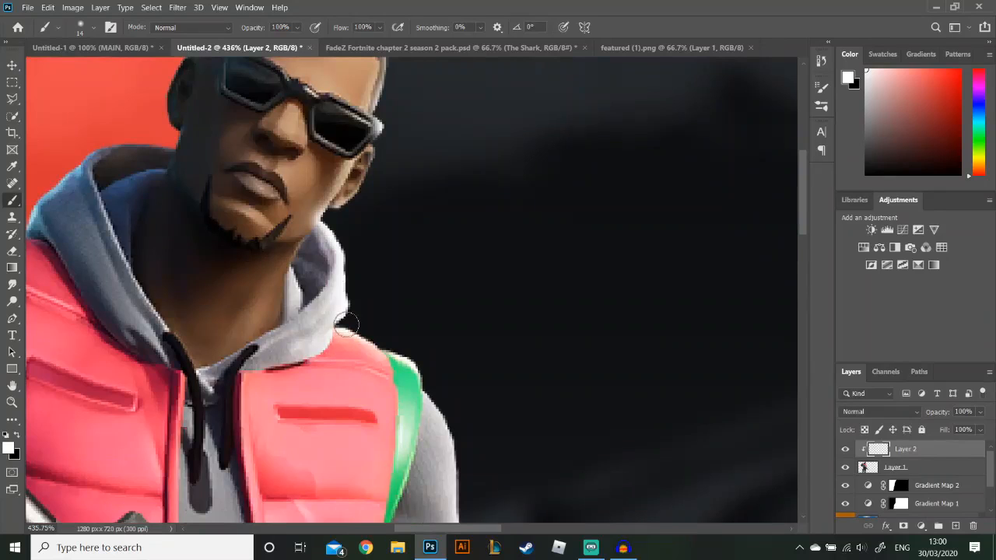
scroll(456, 402, "down", 3)
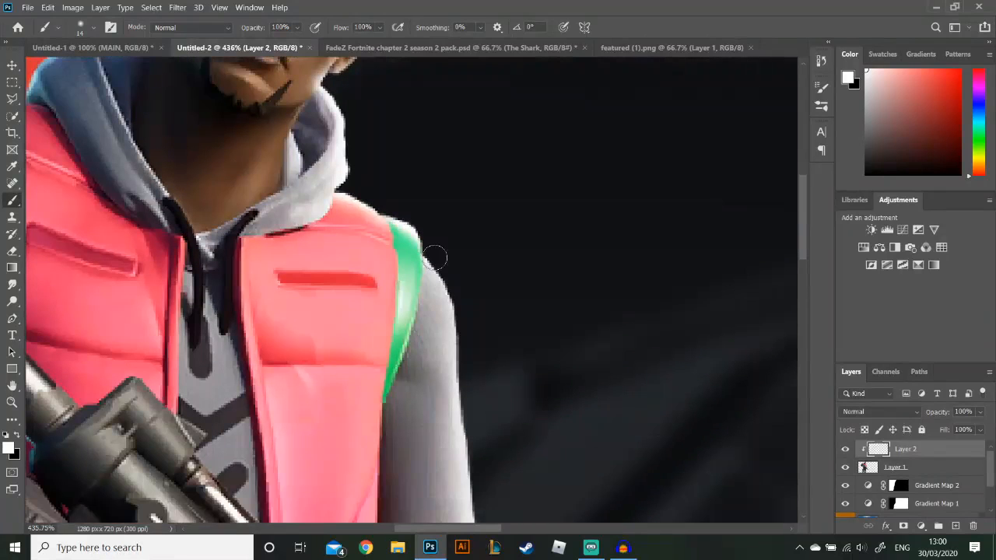
- Continue the white highlight down the grey sleeve's outer edge to the thumb and the rifle's front sight
scroll(473, 349, "down", 3)
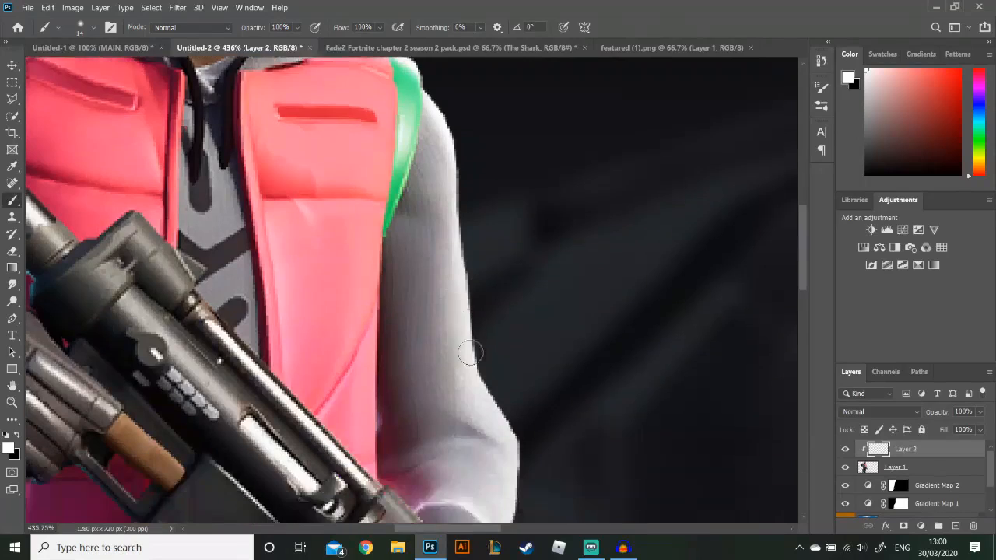
scroll(470, 354, "down", 2)
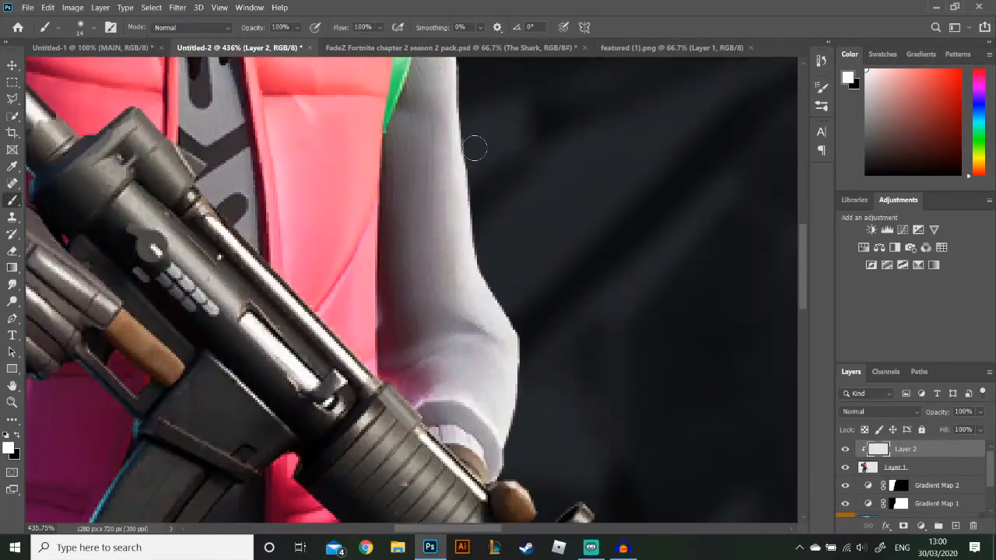
scroll(475, 148, "down", 3)
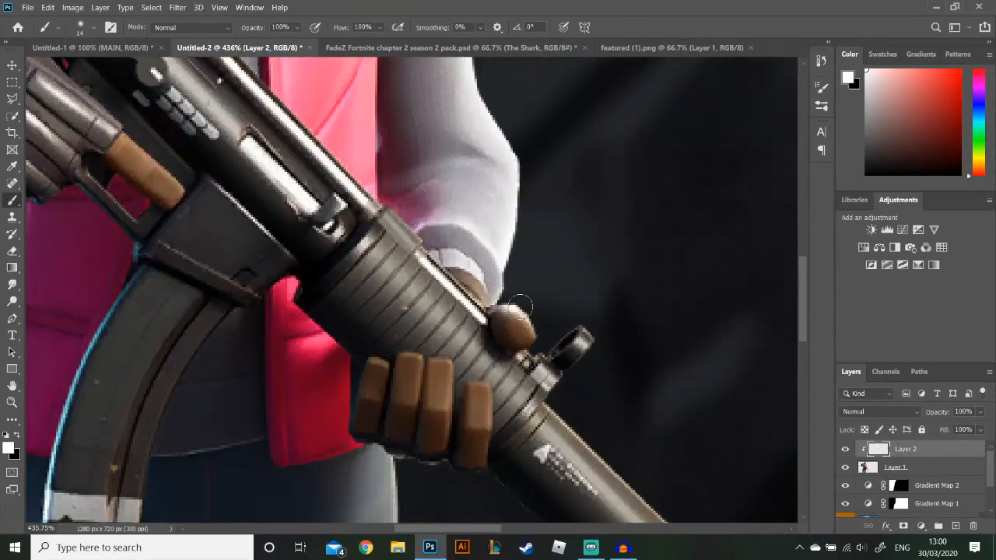
scroll(612, 332, "down", 2)
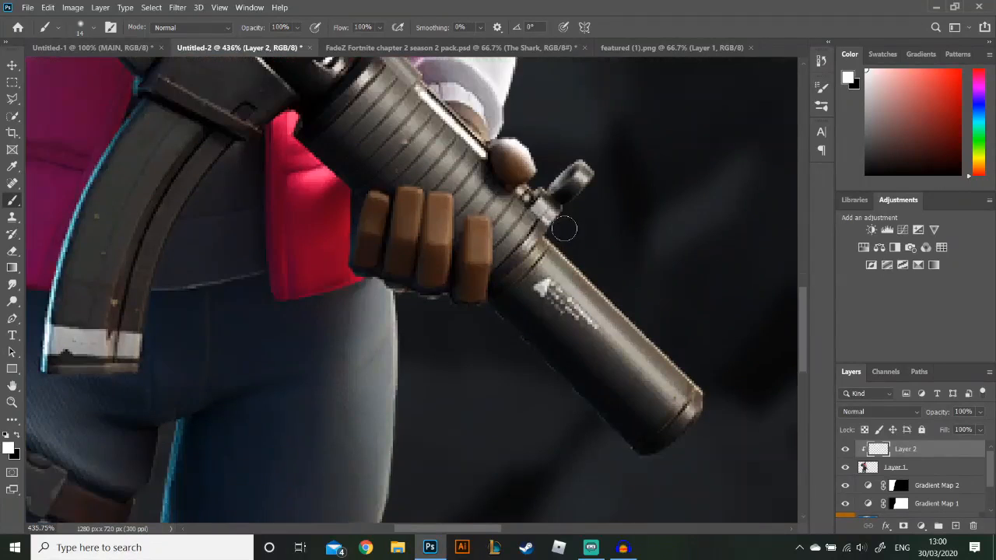
- Paint a white highlight along the upper edge and rounded end of the rifle's silencer
left_click_drag(563, 219, 577, 264)
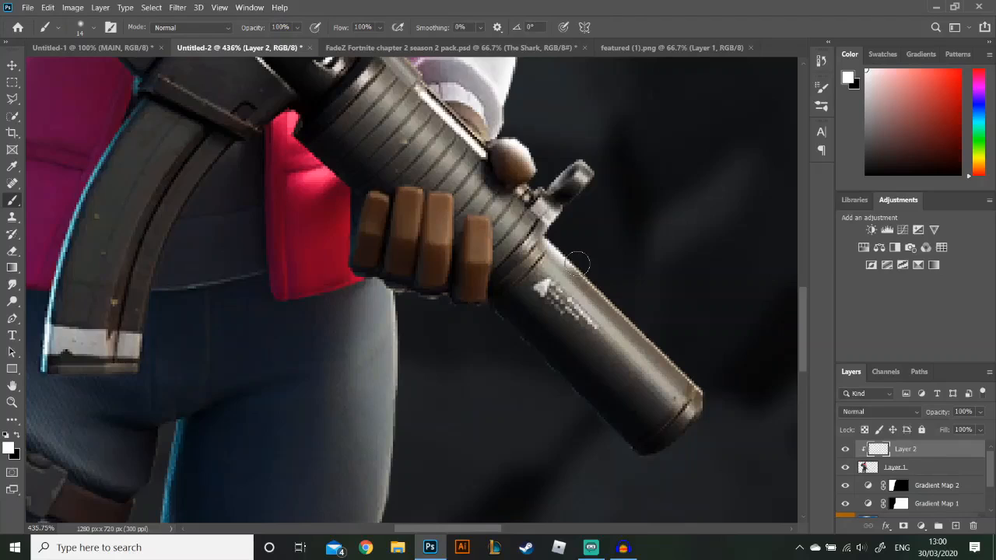
scroll(714, 337, "down", 1)
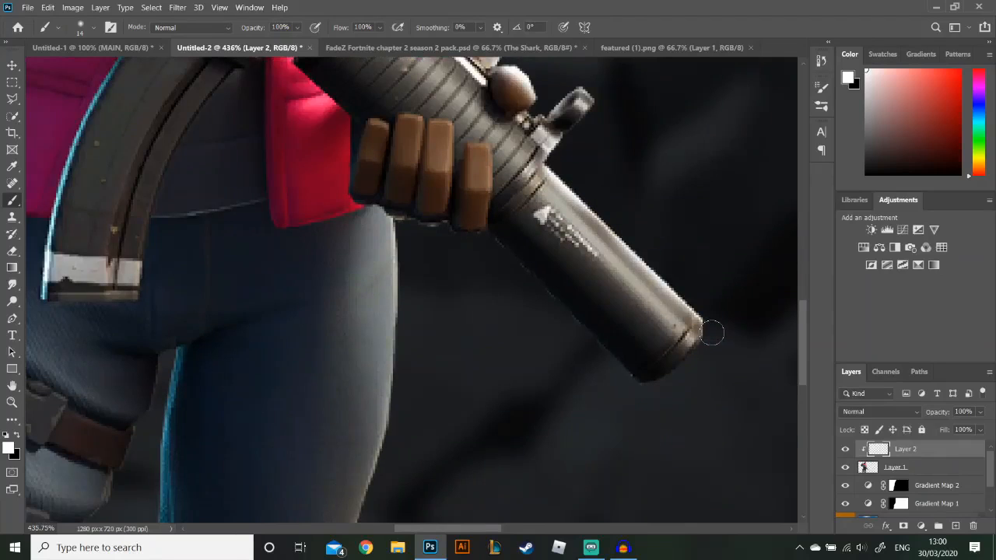
left_click_drag(712, 333, 716, 316)
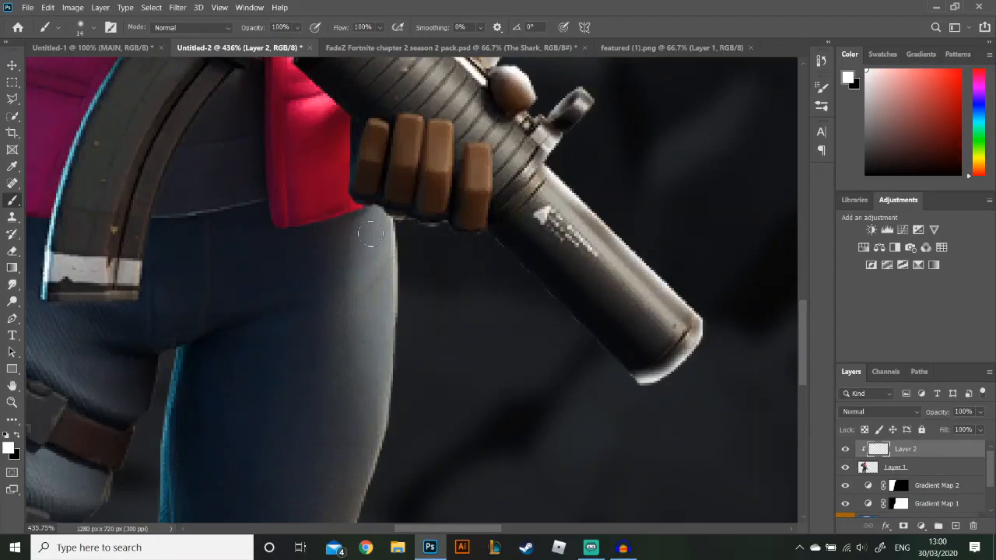
- Paint a white highlight down the outer thigh of the leg beside the dark background
left_click_drag(396, 229, 401, 346)
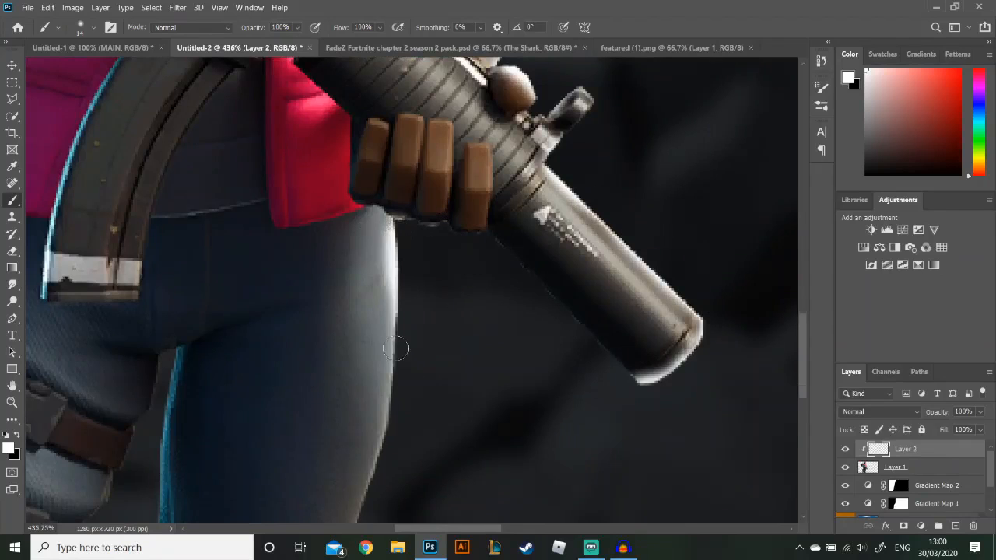
scroll(400, 346, "down", 3)
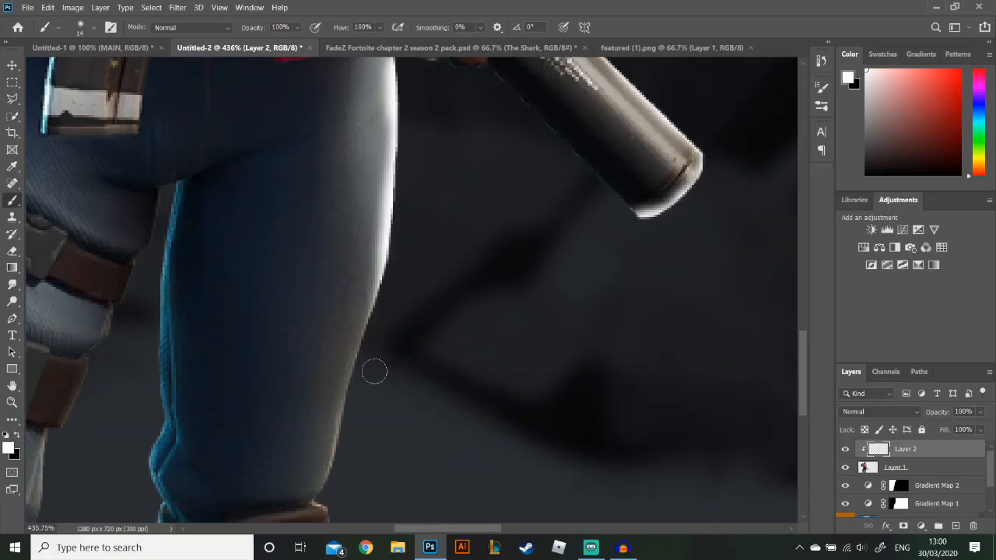
scroll(383, 327, "down", 2)
scroll(407, 145, "up", 1)
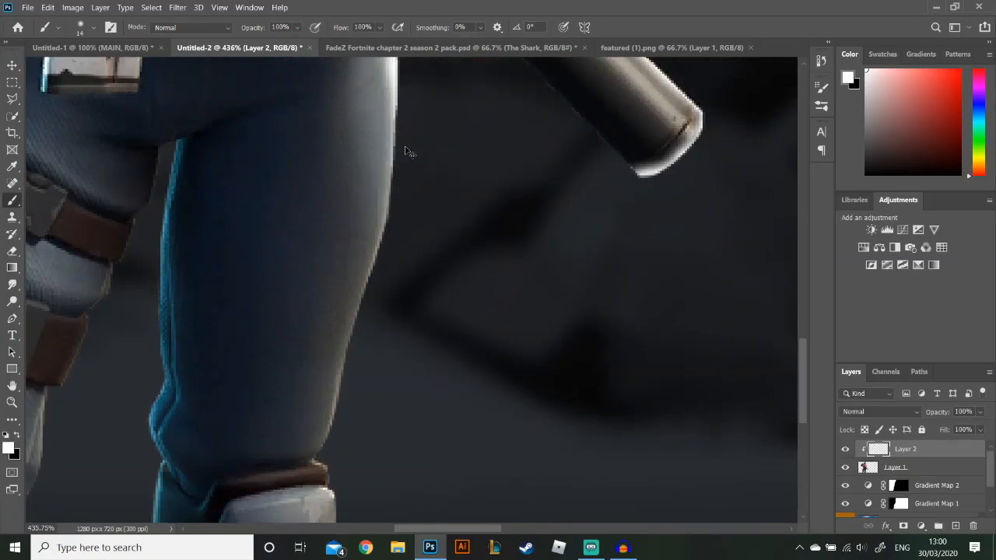
scroll(408, 117, "up", 2)
left_click_drag(404, 128, 400, 315)
scroll(413, 187, "down", 1)
left_click_drag(408, 151, 360, 387)
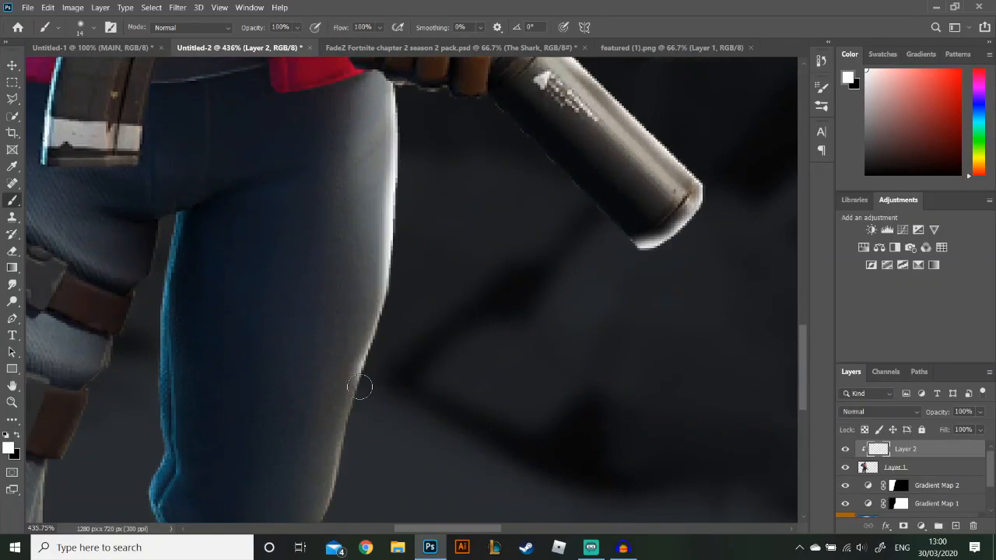
- Extend the white highlight down the same leg's outer edge, past the knee strap and along the knee guard
scroll(398, 287, "down", 2)
scroll(394, 151, "down", 1)
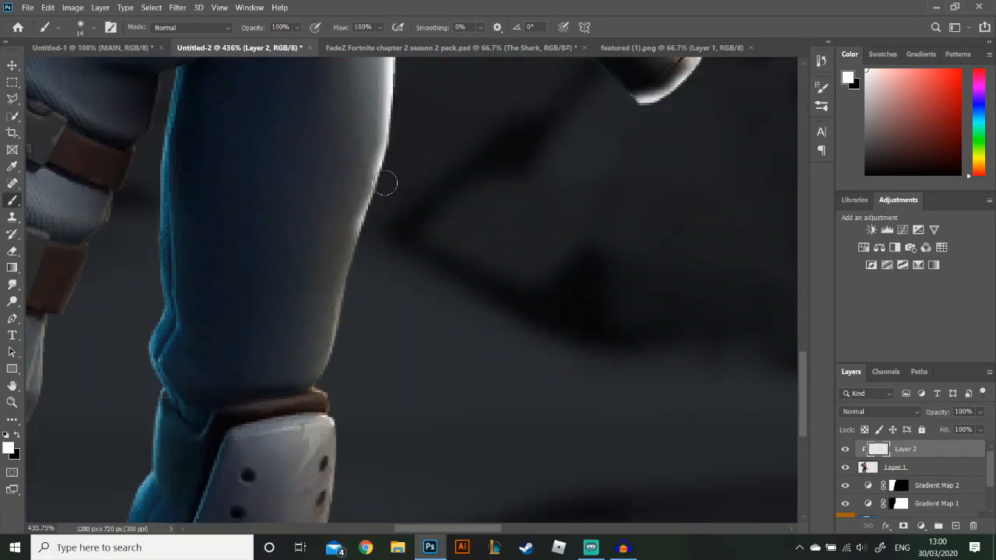
mouse_move(385, 183)
left_mouse_down()
mouse_move(351, 310)
mouse_move(334, 303)
mouse_move(324, 322)
mouse_move(350, 378)
left_mouse_up()
scroll(350, 311, "down", 1)
scroll(349, 370, "down", 1)
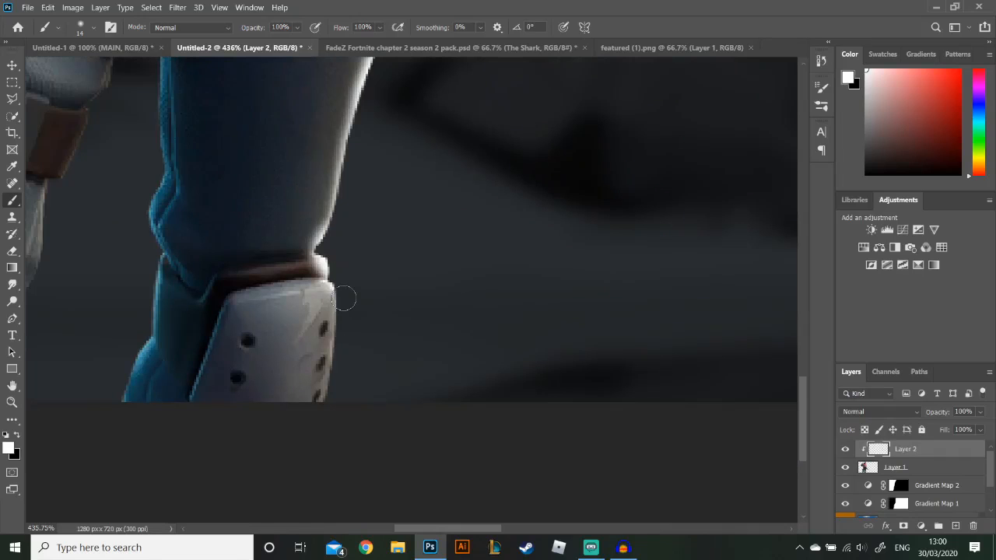
left_click_drag(340, 296, 301, 434)
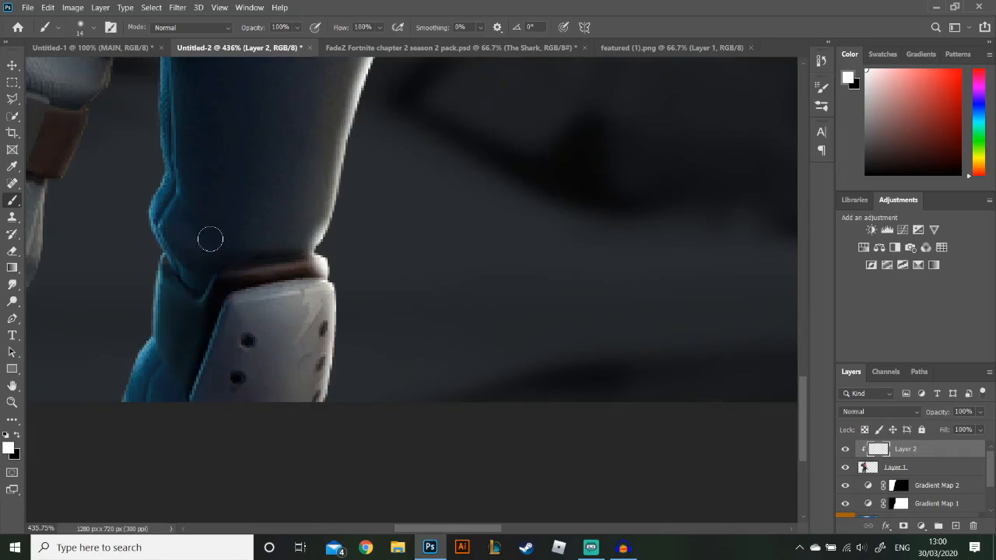
- Reduce the brush to 7 pixels and paint a white highlight from the crotch down the strapped leg's inner edge to the lower strap
scroll(214, 241, "up", 3)
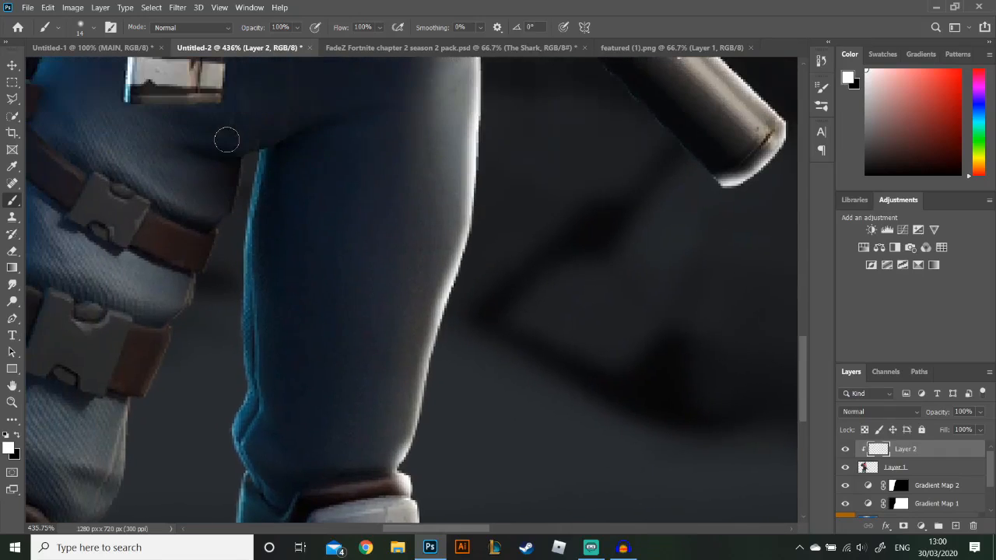
right_click(245, 172, "alt")
left_click_drag(256, 149, 214, 240)
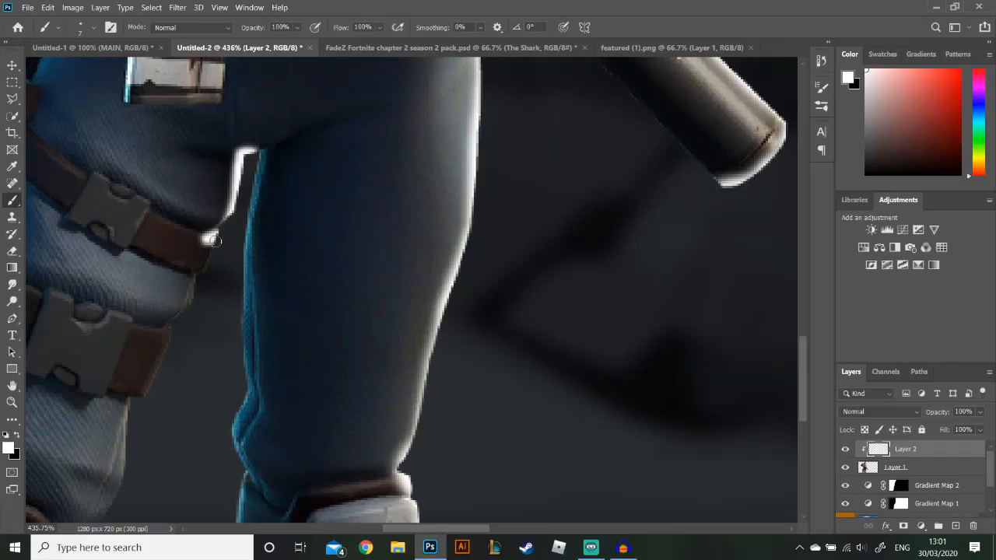
scroll(214, 241, "down", 3)
mouse_move(200, 205)
left_mouse_down()
mouse_move(192, 236)
mouse_move(165, 256)
left_mouse_up()
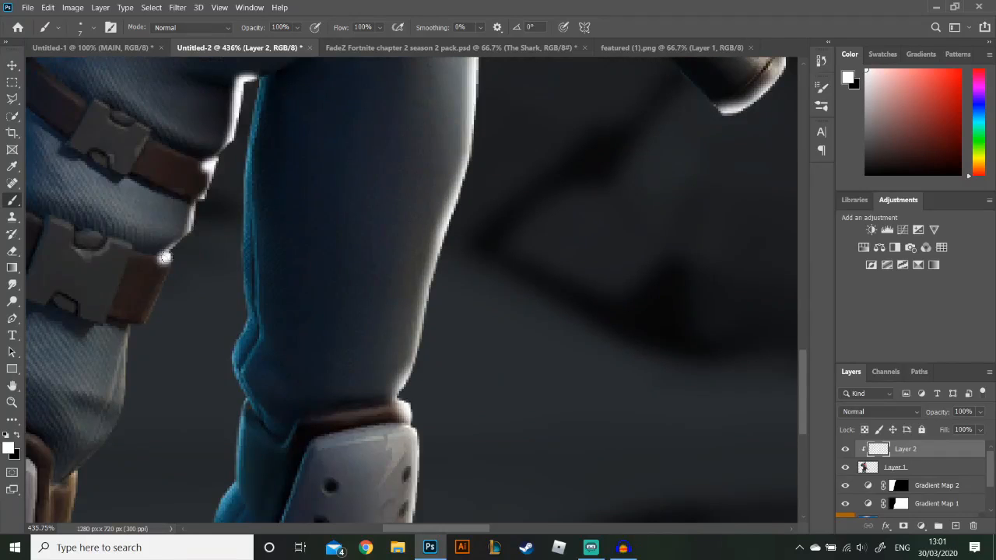
- Continue the thin white highlight down the strapped leg's inner edge from the lower strap to the canvas's lower edge
scroll(165, 260, "down", 4)
scroll(292, 226, "left", 5)
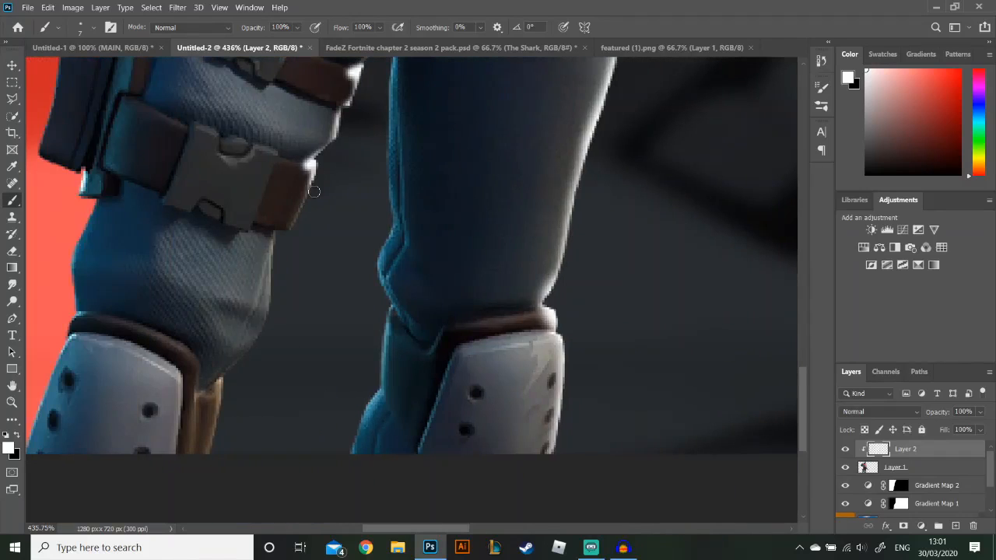
scroll(274, 226, "down", 1)
mouse_move(277, 206)
left_mouse_down()
mouse_move(271, 269)
mouse_move(220, 357)
left_mouse_up()
scroll(219, 356, "down", 3)
left_click_drag(223, 279, 212, 350)
left_click_drag(263, 240, 271, 204)
scroll(366, 199, "up", 10)
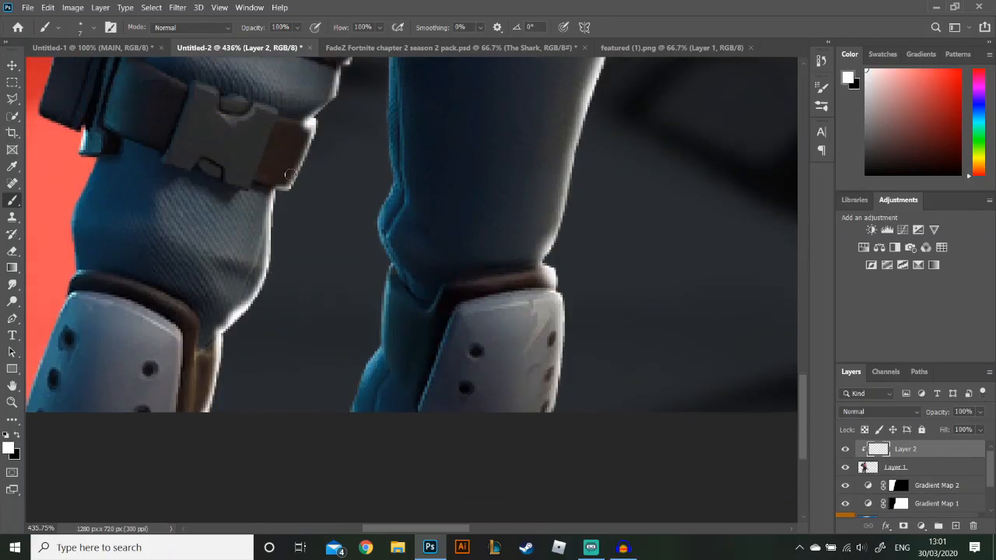
- Try a white brush stroke along the inner edge of the rifle's magazine and undo it
scroll(281, 197, "up", 3)
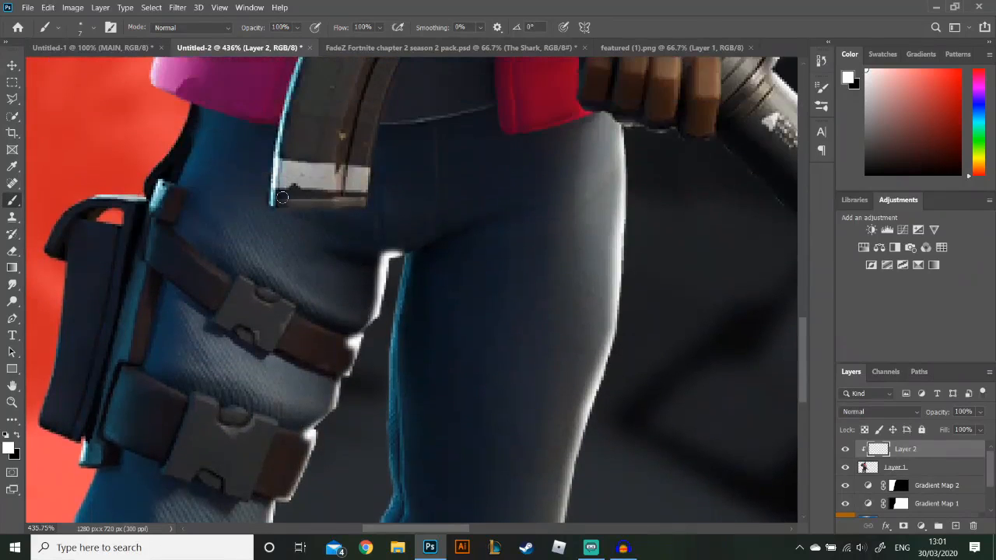
scroll(188, 203, "down", 5)
scroll(447, 181, "up", 3)
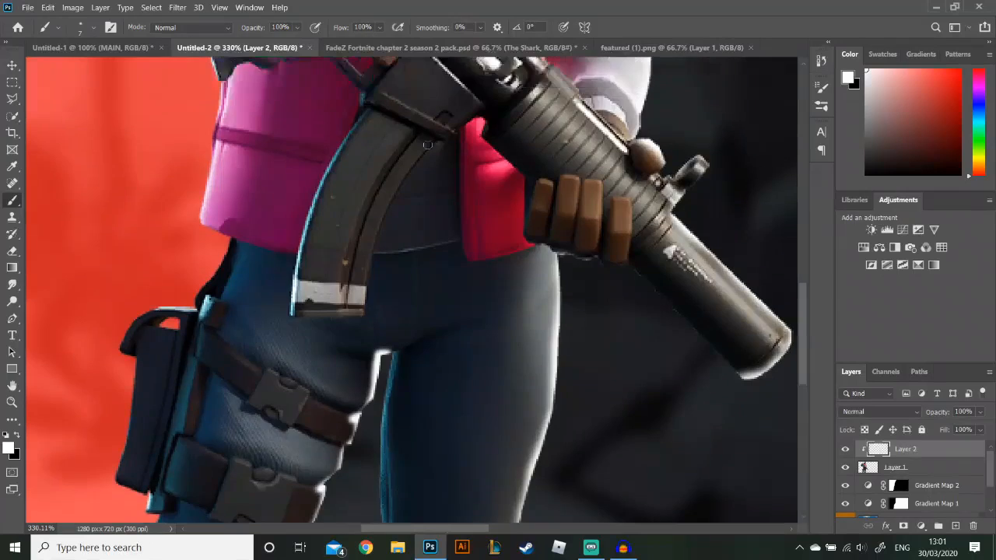
scroll(444, 154, "up", 5)
mouse_move(490, 94)
left_mouse_down()
mouse_move(446, 122)
mouse_move(420, 173)
left_mouse_up()
key("ctrl+z")
right_click(416, 251, "alt")
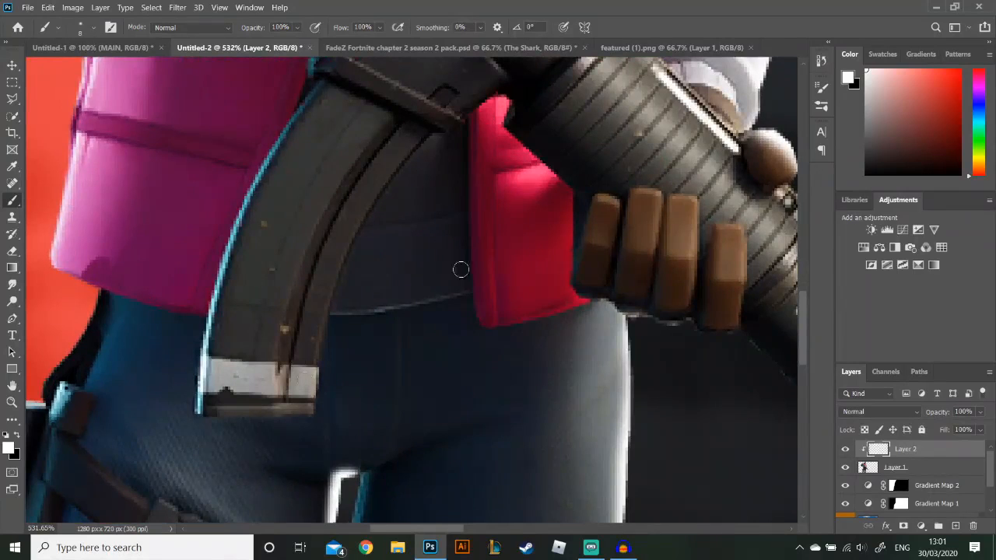
- Examine the painted rim highlight over the character from the legs up to the head and chest
scroll(603, 231, "down", 2)
scroll(607, 225, "down", 2)
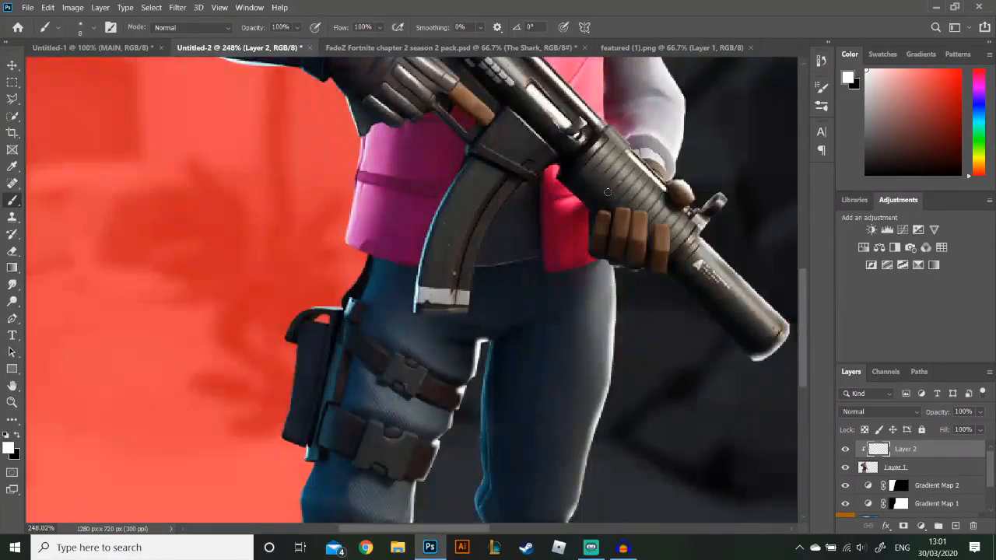
scroll(608, 197, "up", 5)
scroll(620, 128, "up", 2)
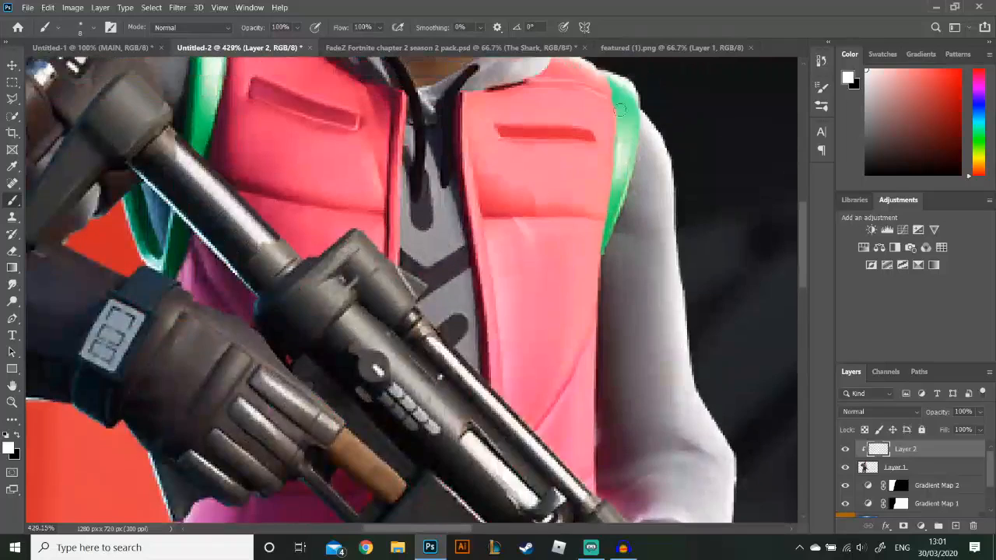
scroll(541, 163, "up", 6)
scroll(543, 165, "up", 3)
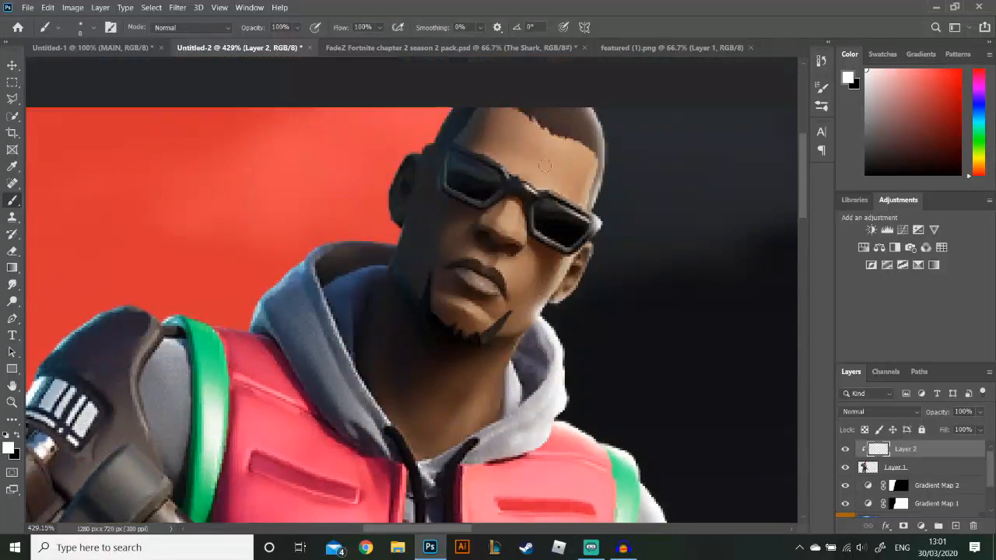
scroll(565, 214, "down", 7)
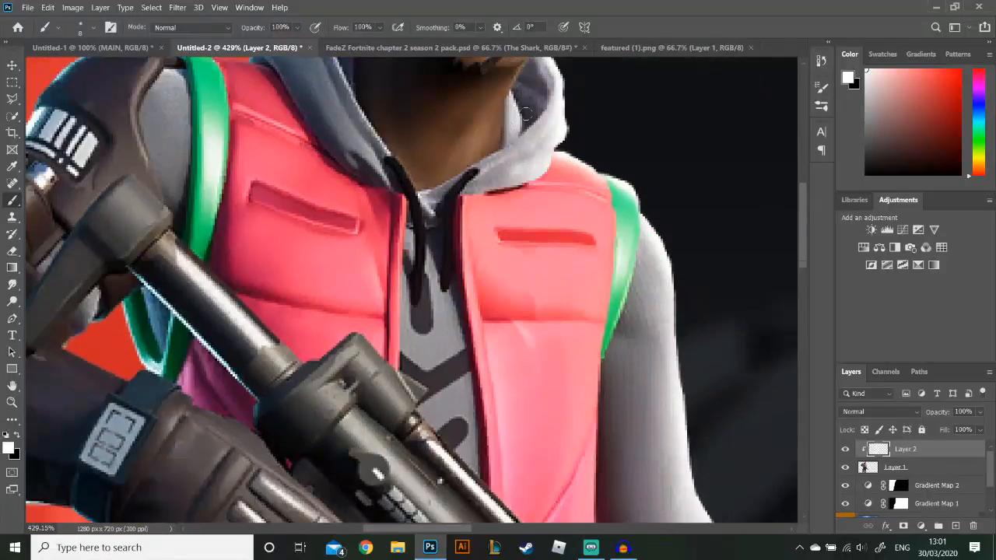
- Try a white brush stroke inside the rifle's trigger guard and undo it
scroll(525, 114, "down", 3)
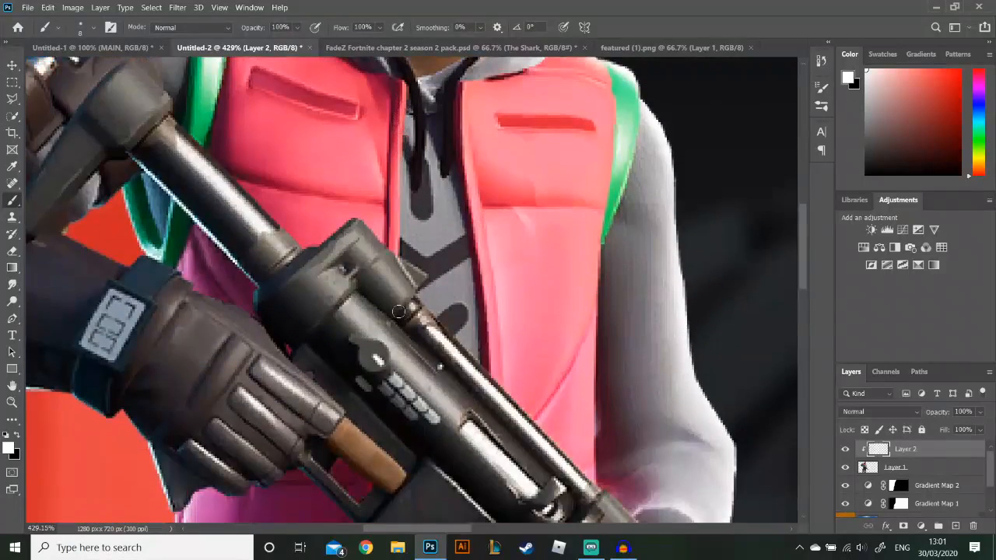
scroll(400, 312, "down", 3)
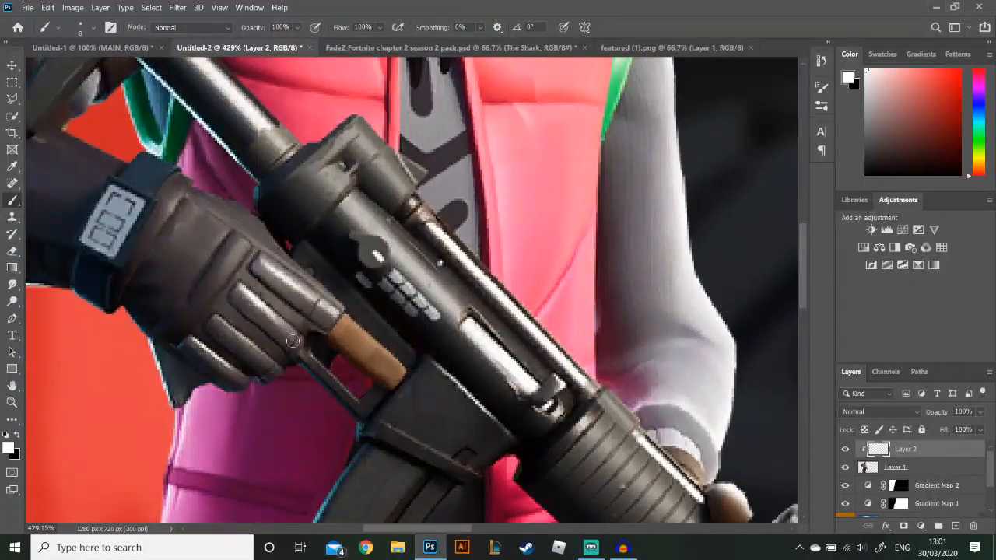
mouse_move(330, 370)
left_mouse_down()
mouse_move(341, 360)
mouse_move(370, 381)
left_mouse_up()
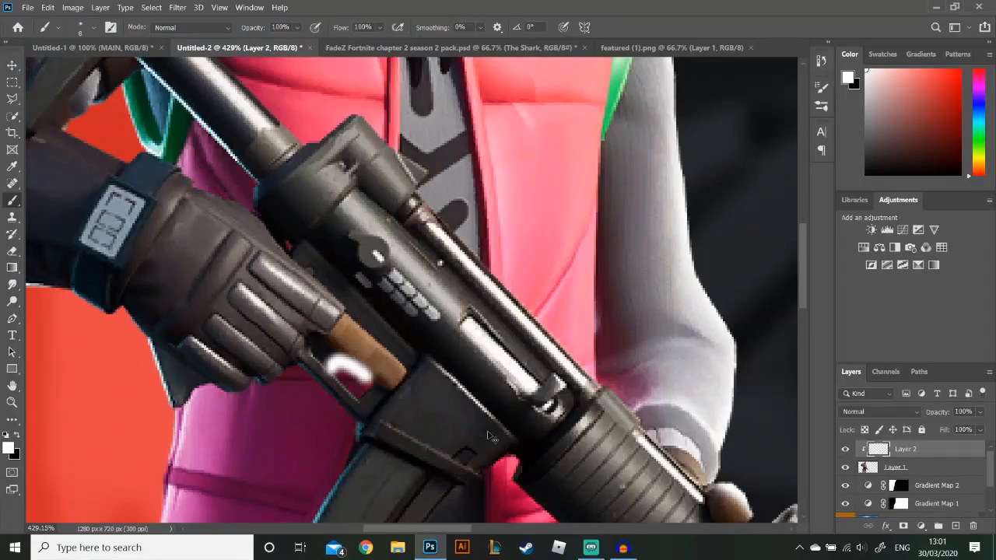
key("ctrl+z")
- Try duplicating the white highlight layer and undo the duplication
key("ctrl+0")
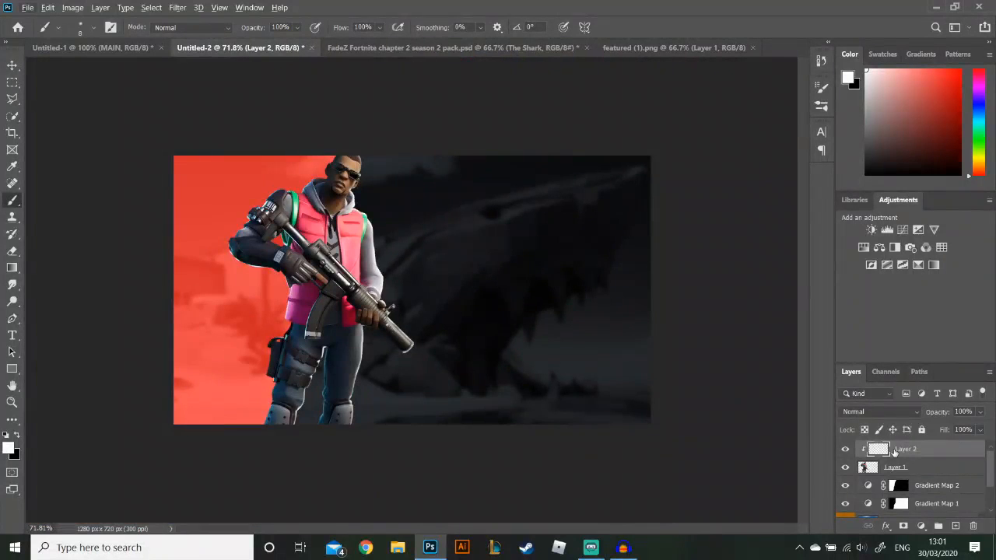
key("ctrl+j")
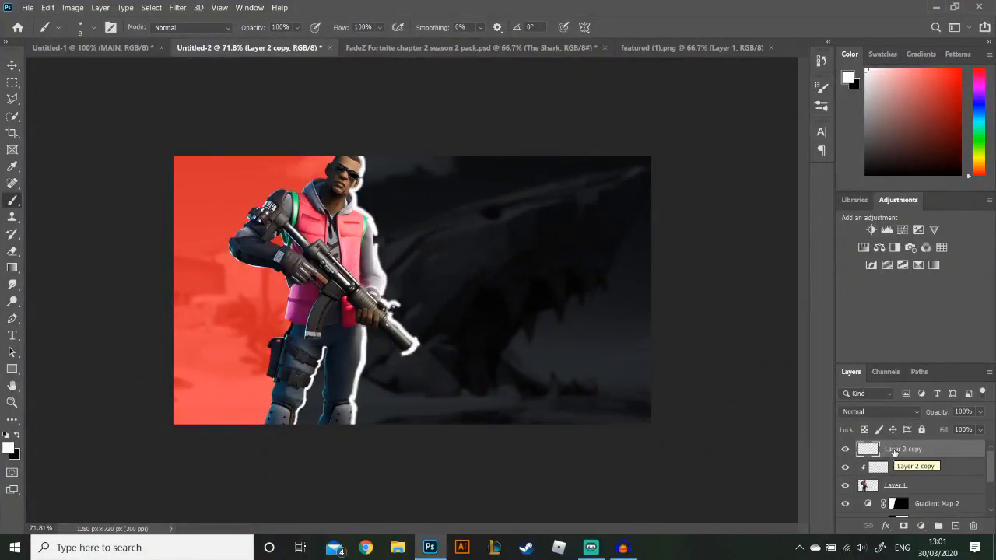
key("ctrl+z")
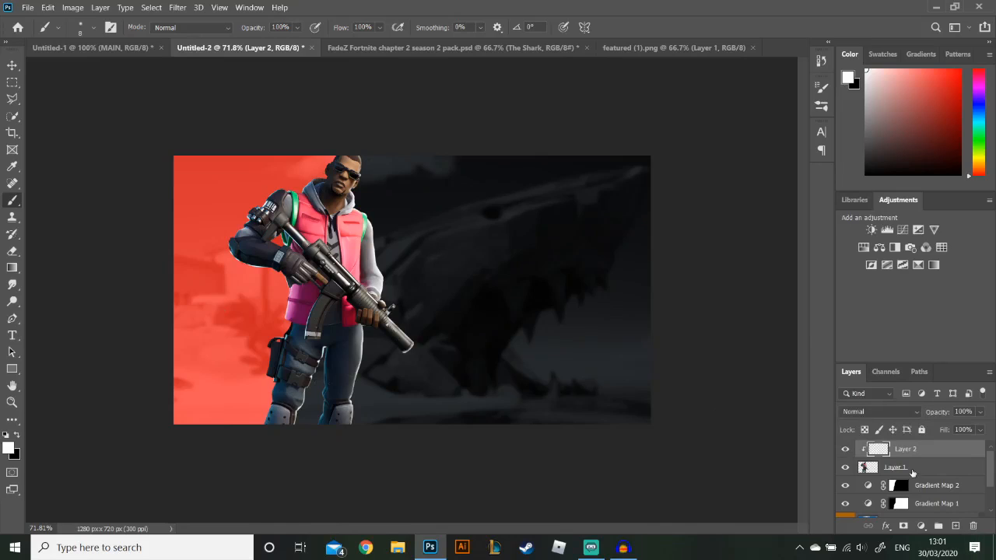
- Add a layer clipped to the character above the white highlights and paint a thin black edge along the head's red-background side
key("x")
left_click(956, 526)
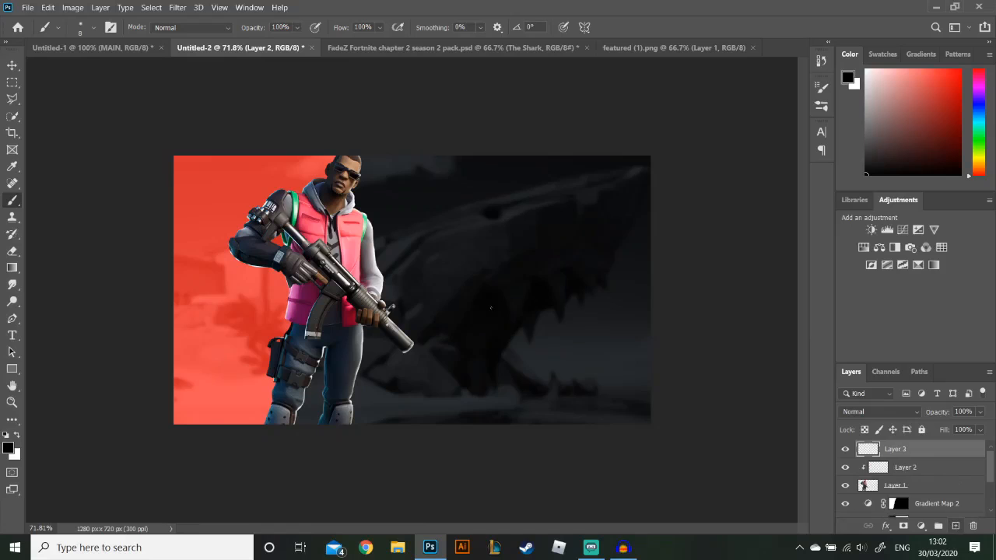
scroll(309, 153, "up", 2)
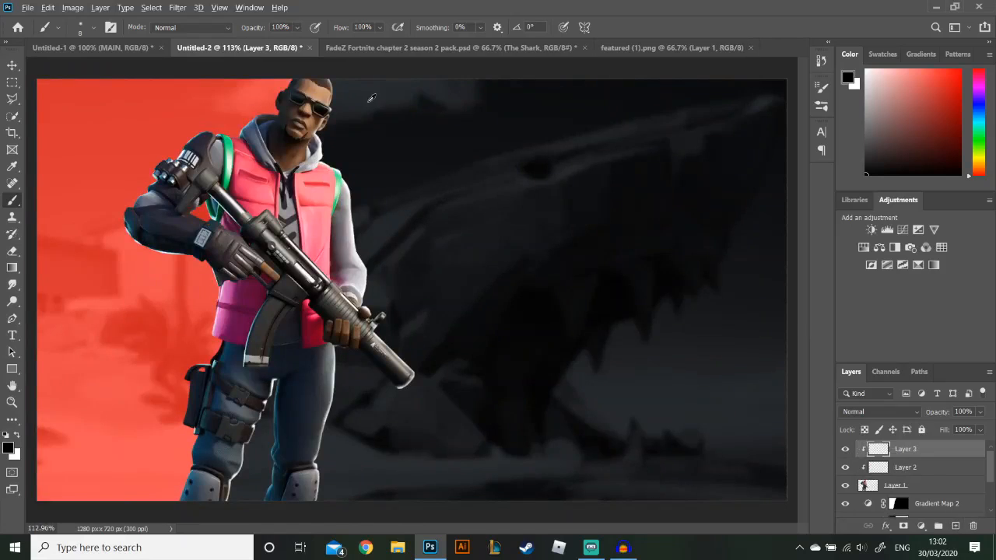
scroll(313, 95, "up", 3)
scroll(313, 95, "up", 3)
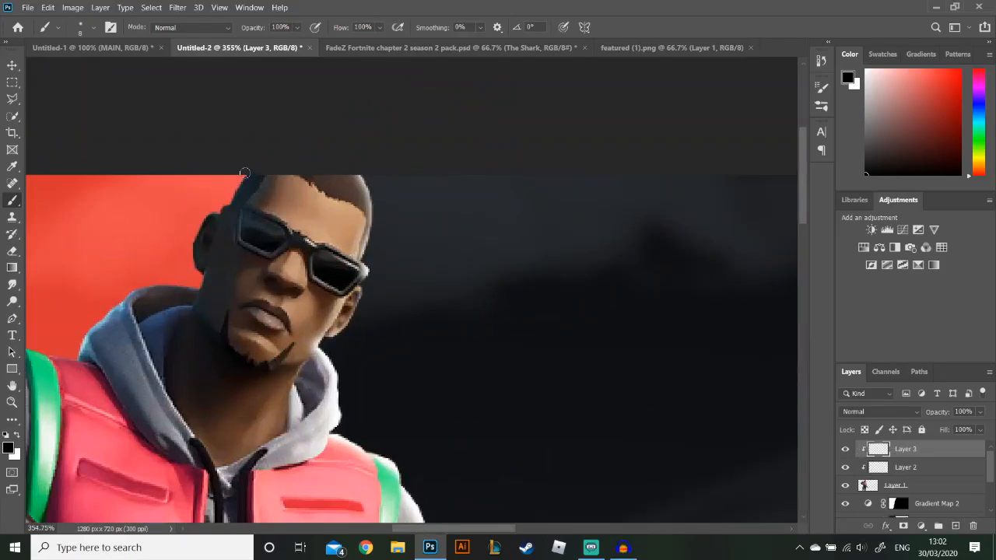
mouse_move(244, 175)
left_mouse_down()
mouse_move(229, 206)
mouse_move(215, 209)
left_mouse_up()
- Continue the black edge from below the ear along the hood's outer contour and across the vest shoulder to the green strap
scroll(186, 270, "left", 4)
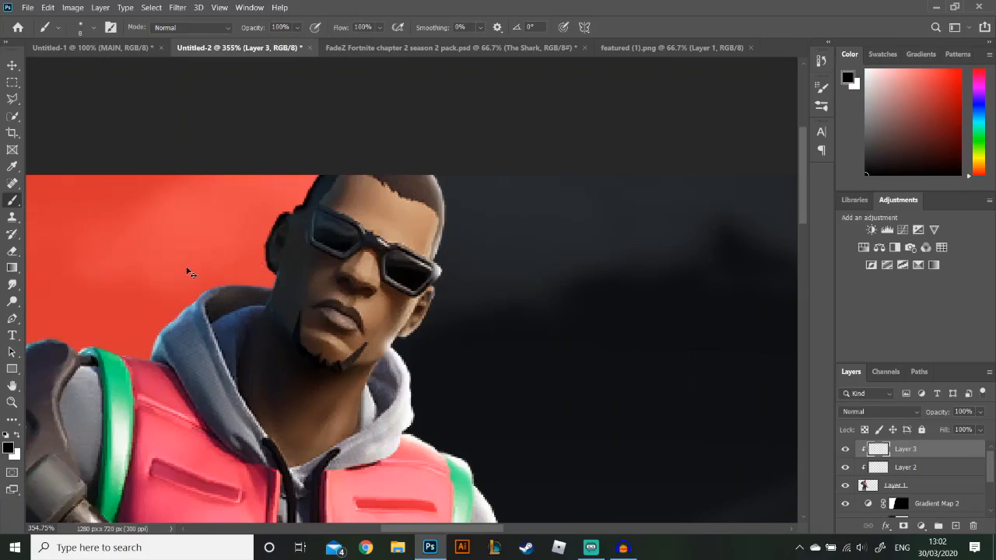
scroll(187, 268, "down", 3)
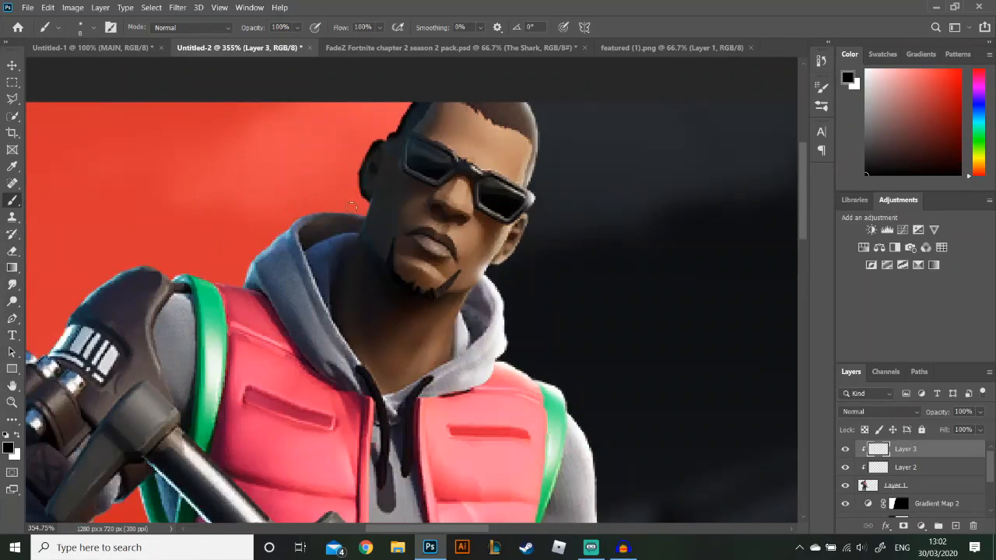
mouse_move(366, 201)
left_mouse_down()
mouse_move(305, 209)
mouse_move(278, 222)
mouse_move(302, 221)
left_mouse_up()
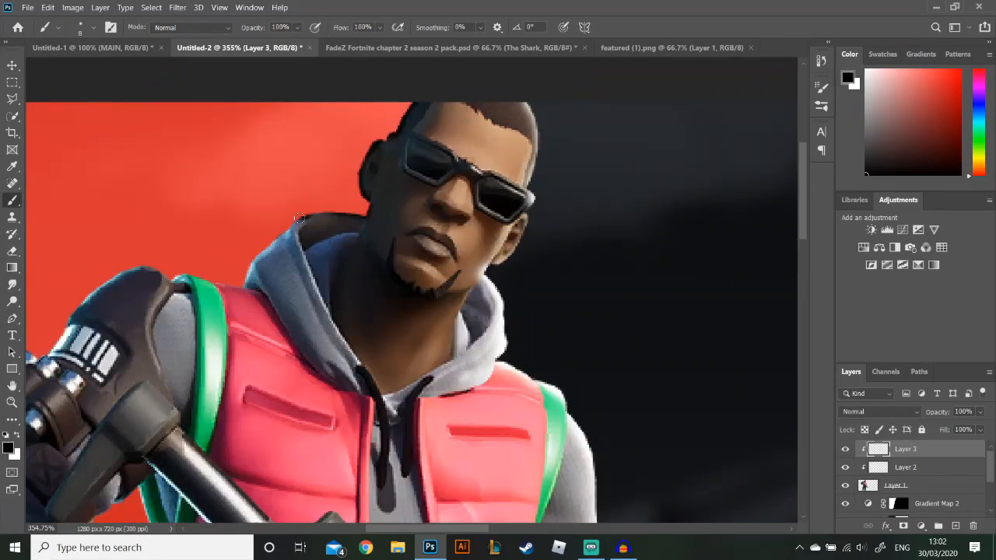
left_click_drag(299, 219, 247, 268)
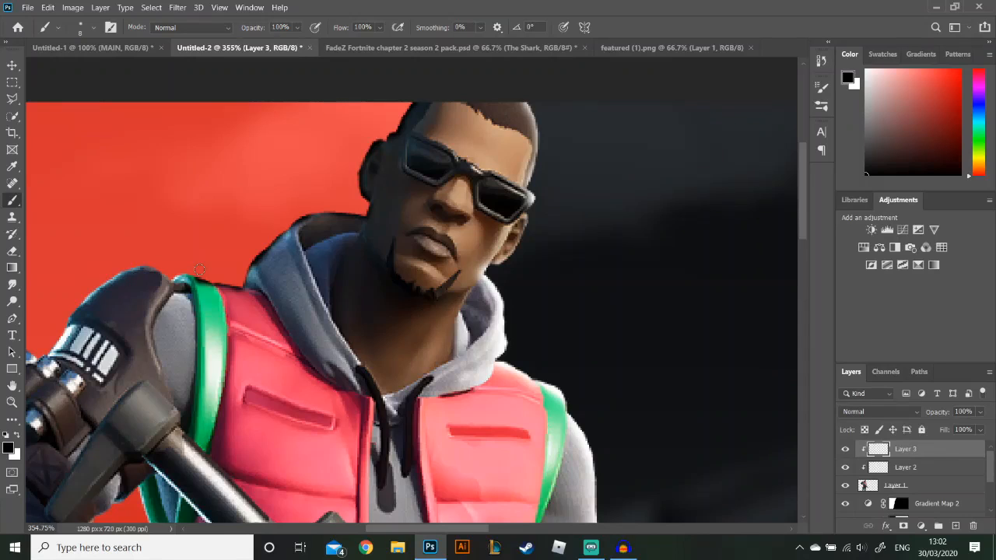
- Paint the black edge over the armored shoulder, around the arm's cartridge holder and down to the elbow
scroll(140, 273, "left", 3)
scroll(141, 273, "left", 2)
scroll(141, 272, "down", 2)
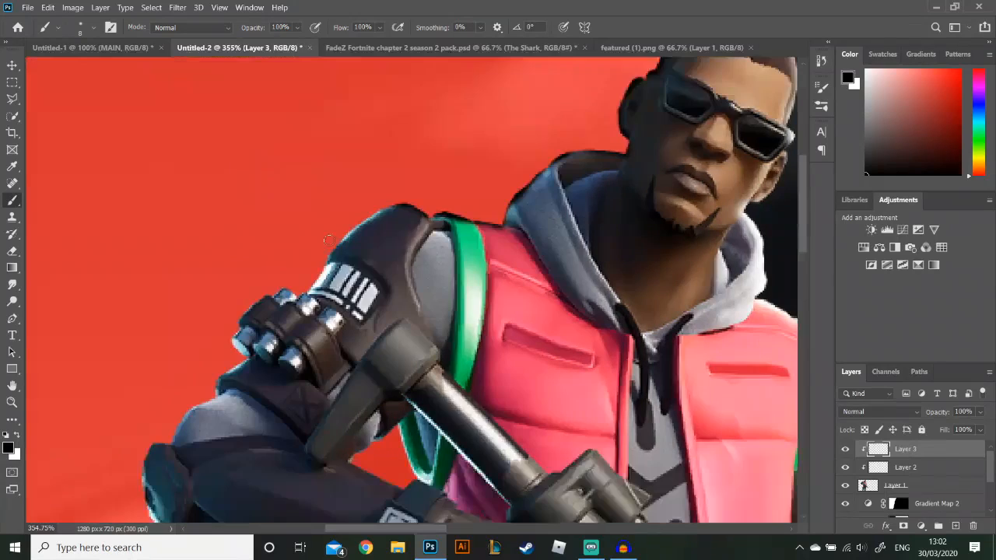
mouse_move(345, 208)
left_mouse_down()
mouse_move(372, 199)
mouse_move(360, 213)
mouse_move(387, 195)
mouse_move(290, 268)
mouse_move(237, 293)
left_mouse_up()
mouse_move(171, 378)
left_mouse_down()
mouse_move(186, 296)
mouse_move(254, 295)
left_mouse_up()
mouse_move(298, 268)
left_mouse_down()
mouse_move(277, 313)
mouse_move(318, 301)
mouse_move(246, 342)
mouse_move(287, 313)
mouse_move(196, 384)
mouse_move(241, 346)
mouse_move(208, 409)
mouse_move(214, 390)
mouse_move(263, 461)
left_mouse_up()
- Continue the black edge along the forearm's underside and glove and down the vest's side facing the red background
scroll(263, 461, "down", 3)
mouse_move(264, 326)
left_mouse_down()
mouse_move(261, 343)
mouse_move(448, 372)
mouse_move(498, 399)
mouse_move(521, 460)
left_mouse_up()
scroll(512, 352, "down", 3)
left_click_drag(514, 352, 505, 456)
scroll(504, 436, "down", 2)
mouse_move(506, 286)
left_mouse_down()
mouse_move(516, 308)
mouse_move(446, 396)
left_mouse_up()
- Use a 20-pixel brush to shade the holster and the strapped leg's outer edge in black
scroll(440, 389, "down", 2)
mouse_move(429, 300)
left_mouse_down()
mouse_move(423, 350)
mouse_move(445, 416)
mouse_move(434, 467)
mouse_move(387, 401)
left_mouse_up()
scroll(422, 342, "down", 2)
scroll(434, 460, "down", 3)
scroll(523, 218, "up", 2)
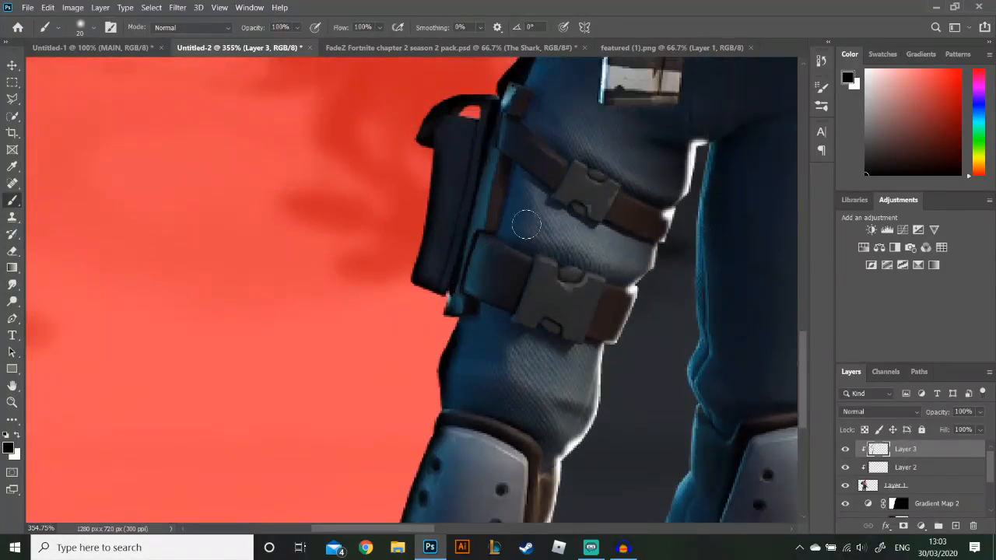
- Lower the black shading layer's opacity to 77% and merge it with the highlight and character layers
scroll(548, 234, "down", 5)
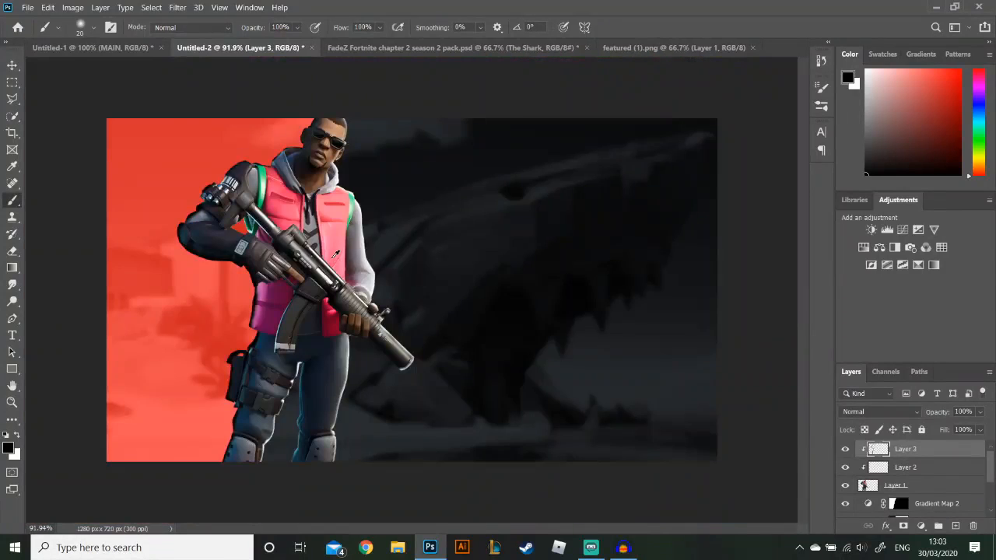
scroll(336, 254, "down", 1)
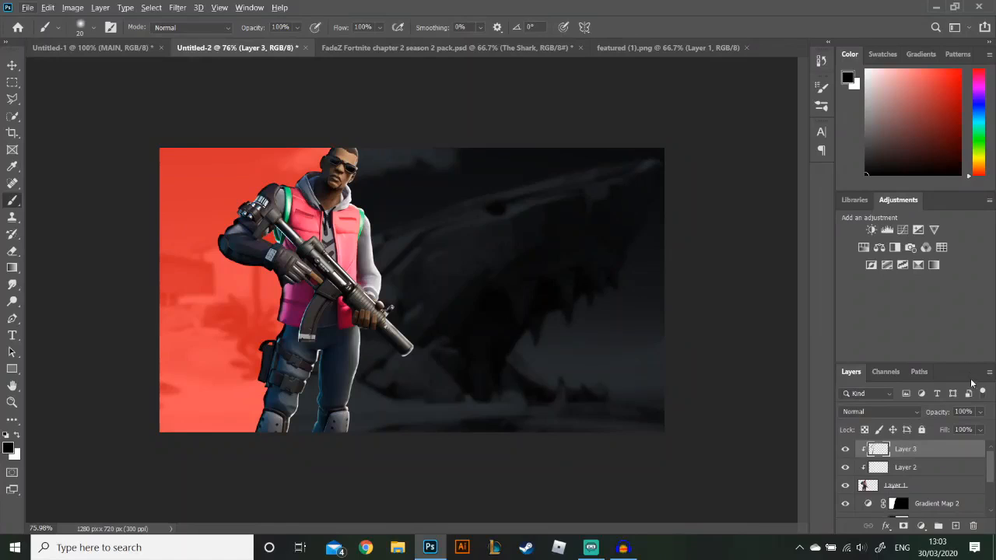
left_click_drag(938, 414, 922, 413)
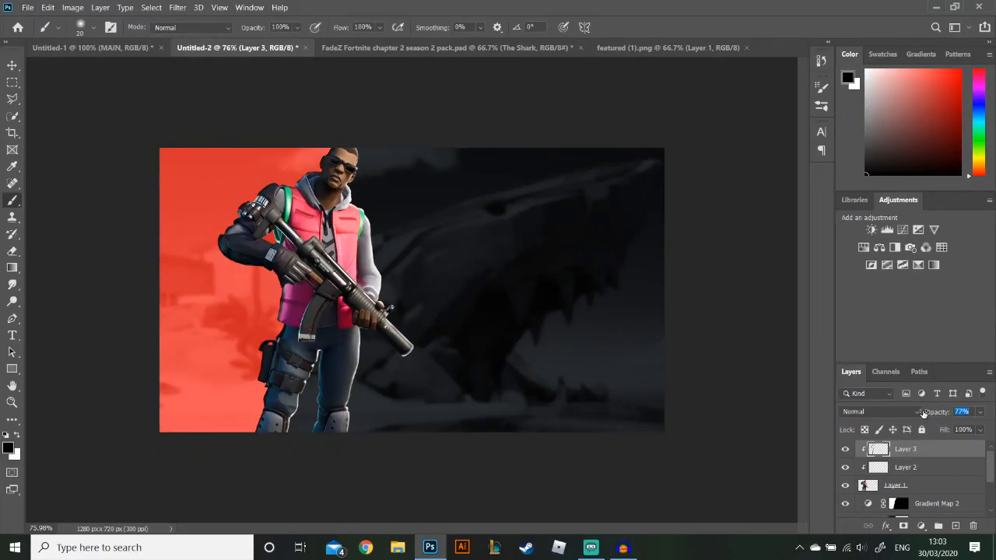
left_click(846, 449)
left_click(846, 450)
left_click(920, 486, "shift")
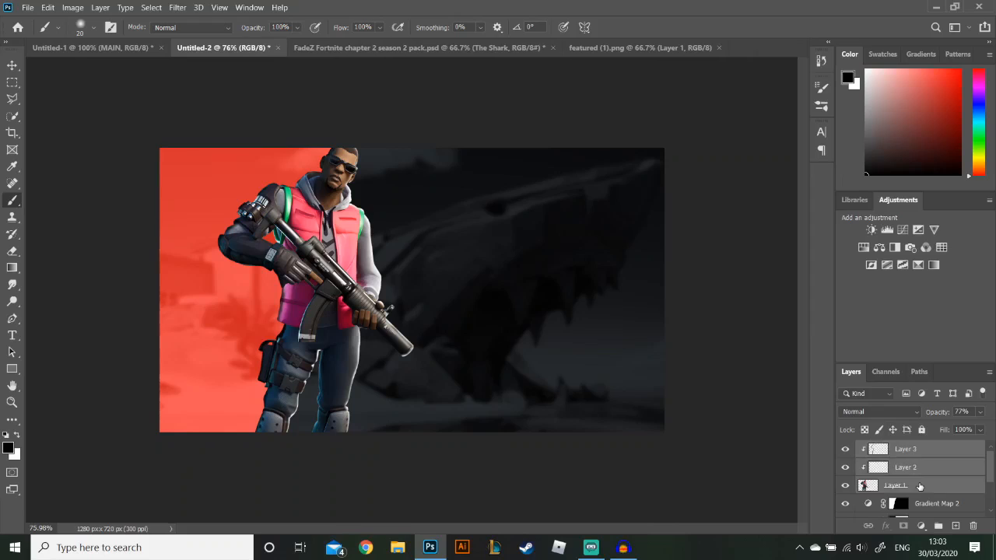
key("ctrl+e")
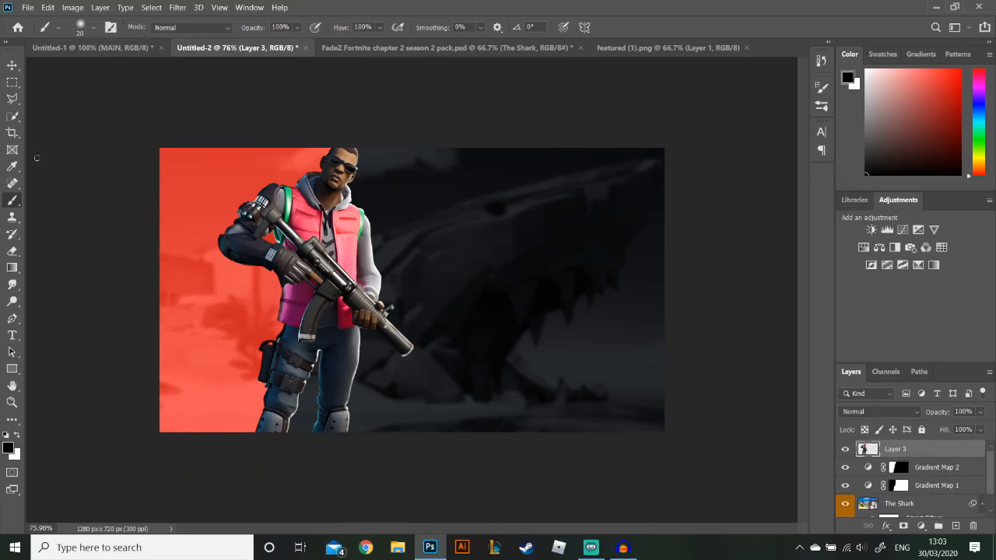
- Add a new layer, enlarge the brush to 267 pixels and set the foreground color to the vest-based pink #ff3d71
left_click(955, 526)
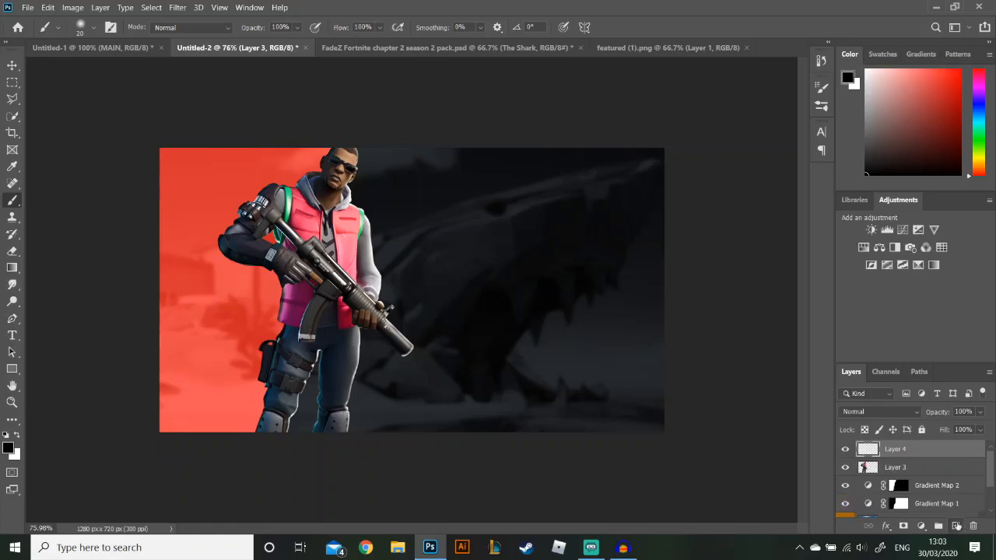
mouse_move(214, 335)
left_mouse_down()
mouse_move(290, 335)
mouse_move(275, 340)
left_mouse_up()
left_click(9, 449)
left_click(345, 258)
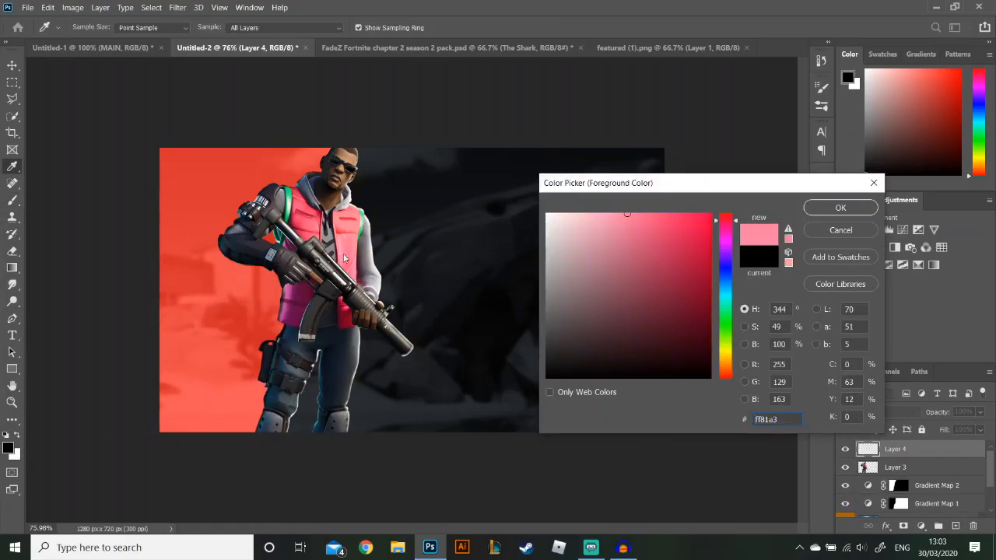
left_click_drag(638, 261, 673, 191)
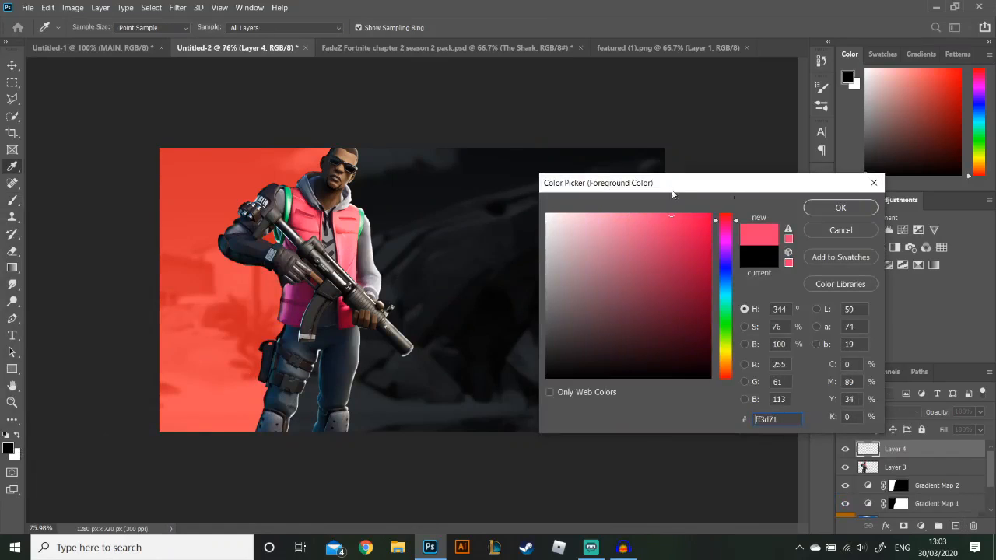
left_click(826, 208)
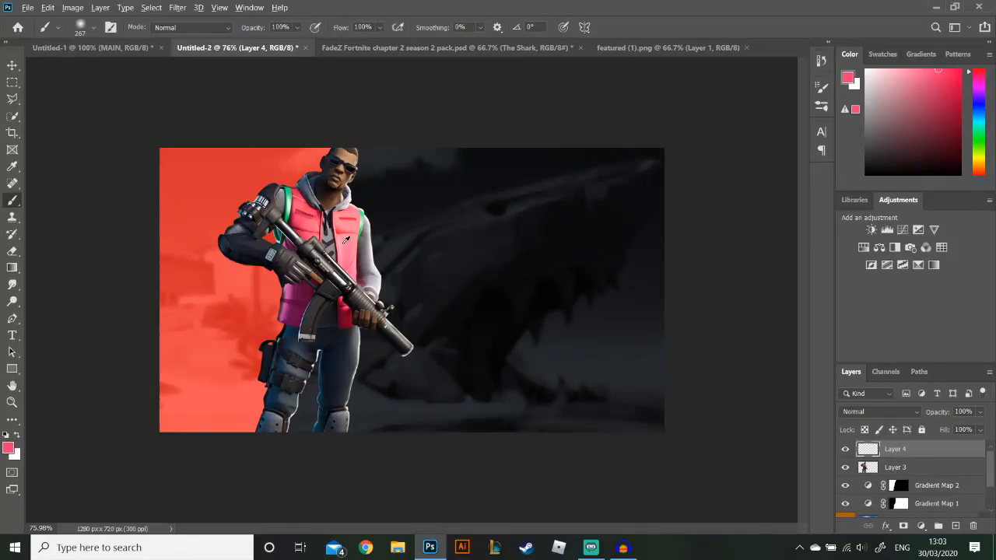
- Paint soft pink glows over the red half with a 370-pixel brush and place their layer beneath the character
left_click_drag(167, 164, 193, 165)
left_click(163, 138)
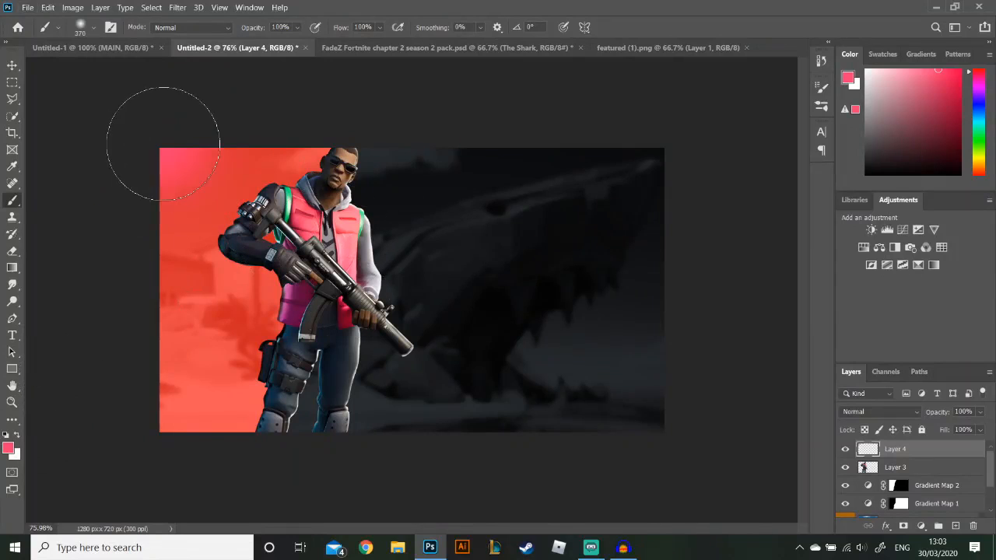
left_click(285, 268)
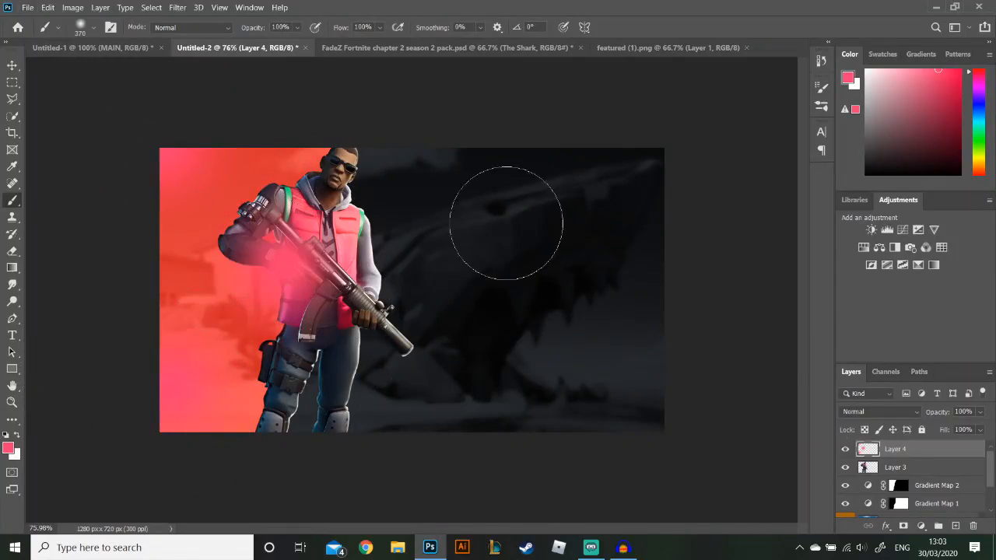
left_click_drag(934, 478, 933, 476)
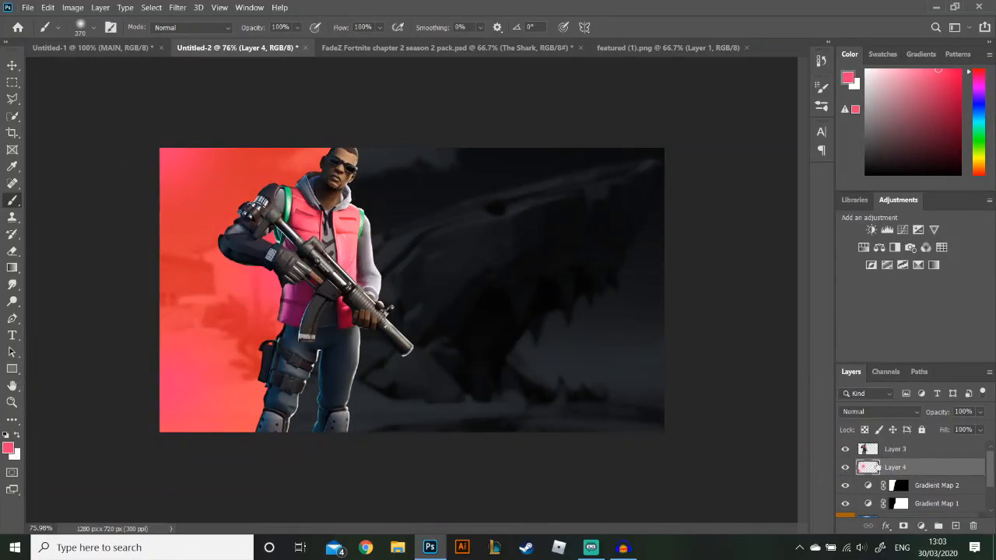
- Add a pink glow behind the character's chest with a 473-pixel brush and set the glow layer's blend mode to Overlay
left_click_drag(299, 259, 319, 258)
left_click(320, 256)
left_click(894, 412)
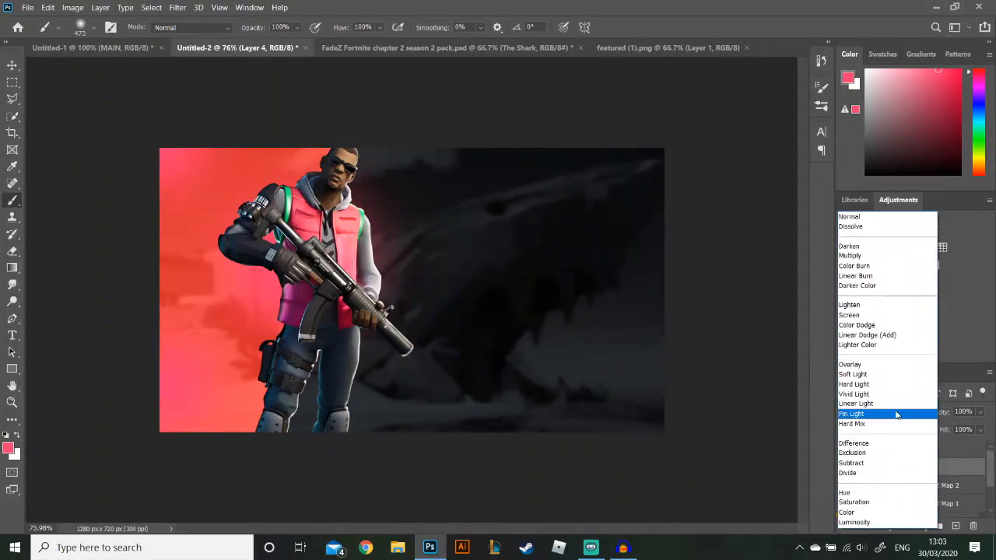
left_click(856, 365)
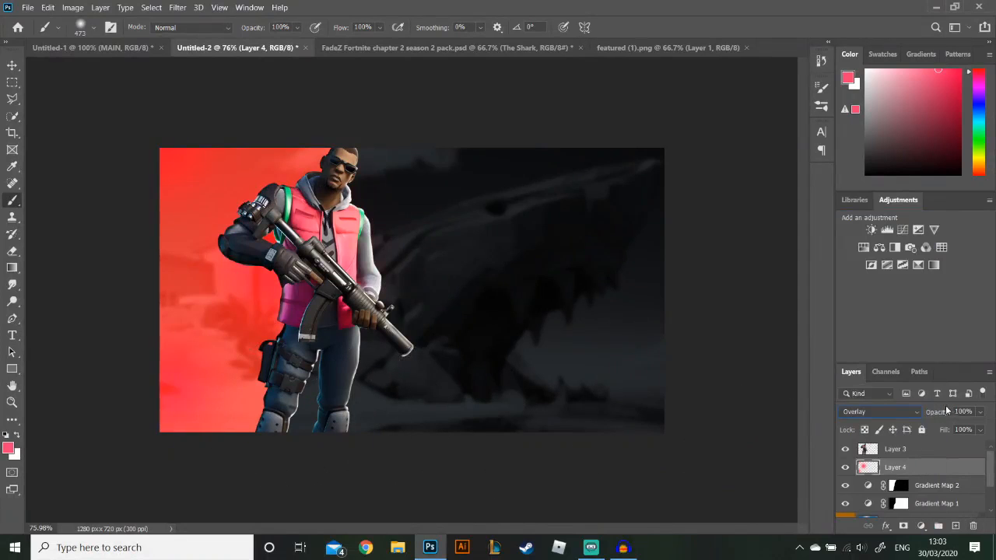
- Add an empty layer between the character and pink glow, and review the Group 2 layers in the Untitled-1 thumbnail for reference
left_click(956, 525)
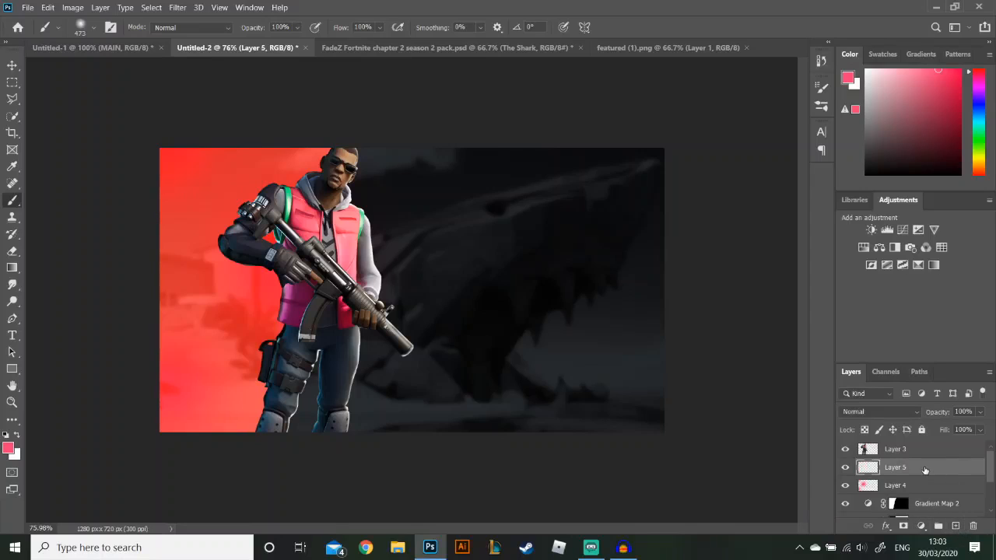
left_click(131, 49)
left_click(846, 450)
left_click(862, 467)
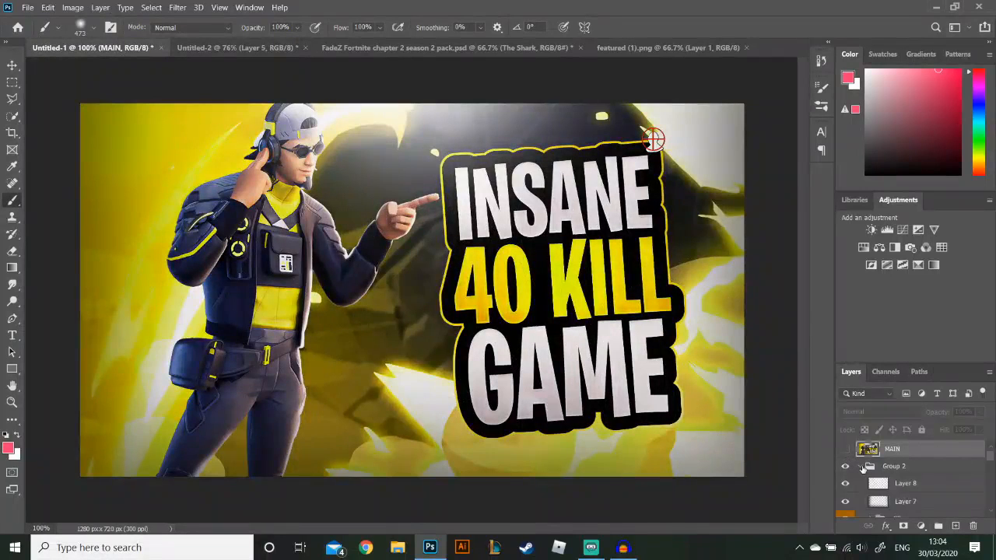
scroll(862, 467, "down", 5)
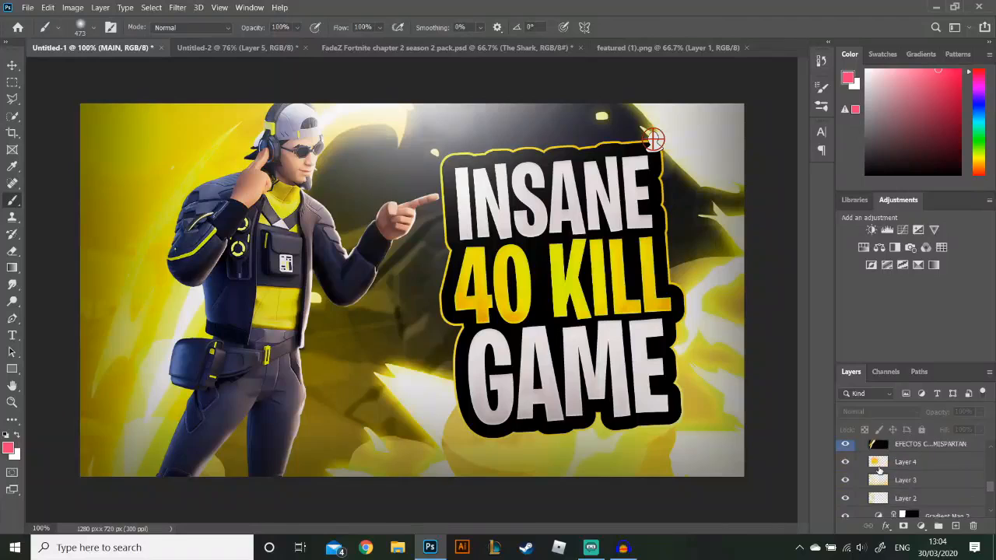
scroll(880, 465, "up", 3)
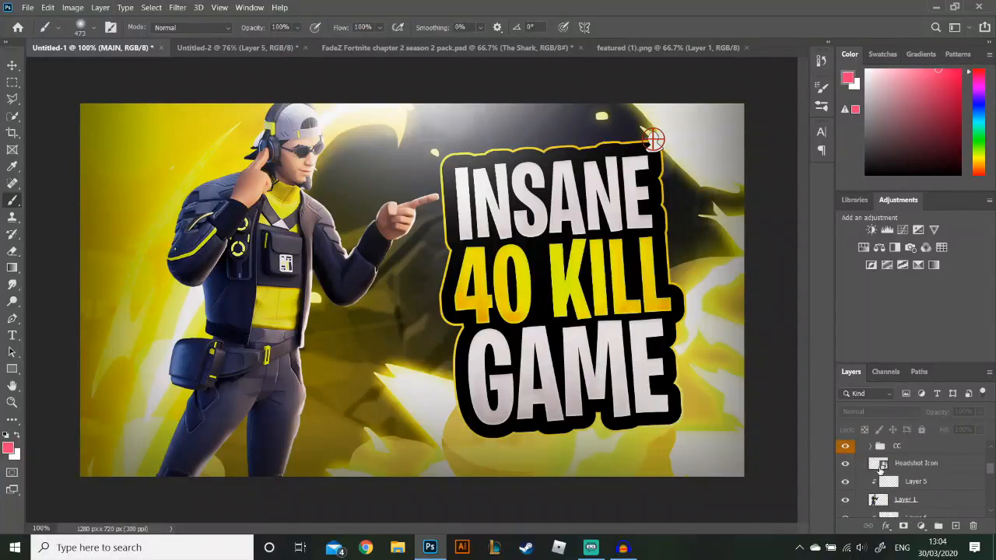
left_click(238, 47)
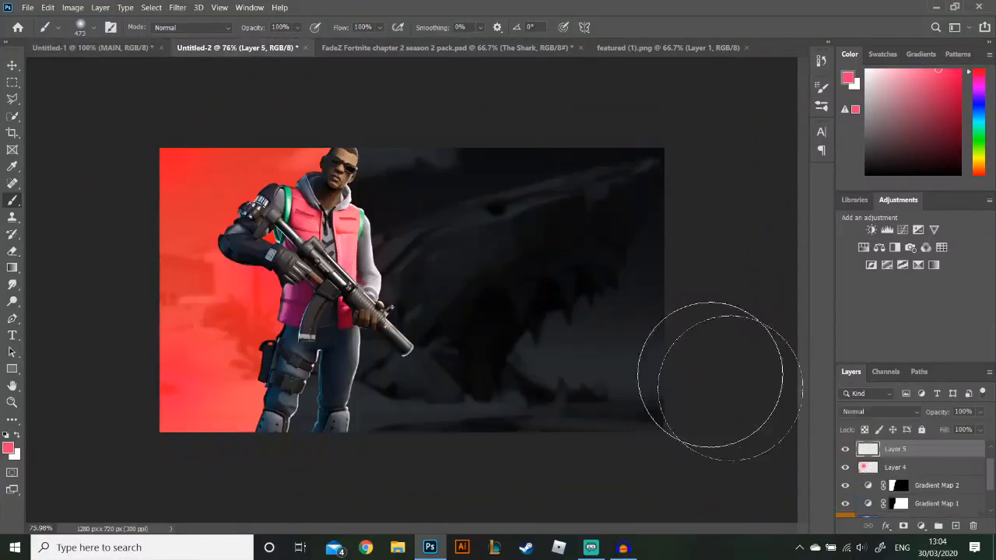
scroll(908, 466, "up", 1)
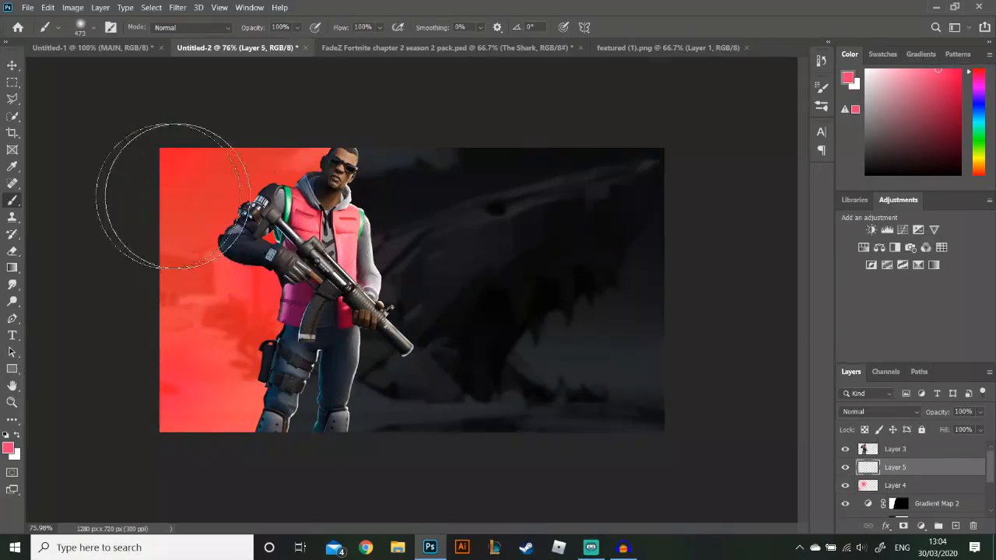
- Paint a soft pink glow along the bottom edge of the canvas on Layer 5 and set the layer's opacity to 44%
left_click(703, 460)
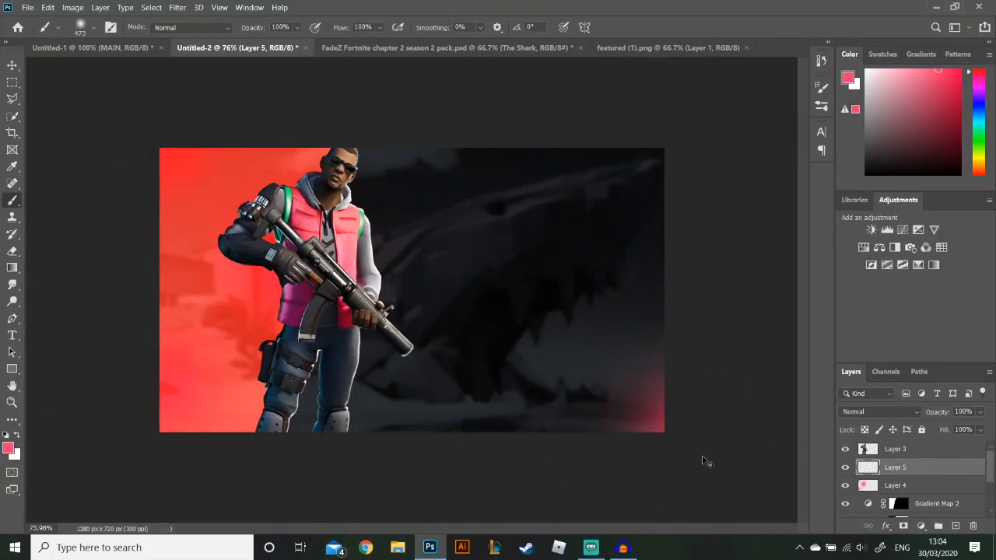
key("ctrl+z")
scroll(663, 430, "down", 2)
left_click_drag(645, 434, 227, 422)
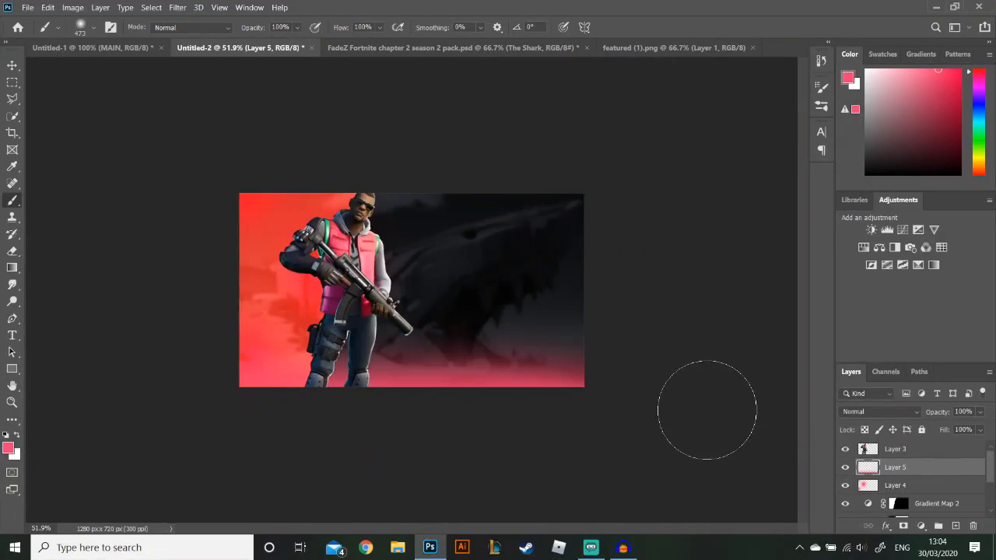
left_click_drag(711, 423, 266, 400)
left_click_drag(935, 417, 895, 417)
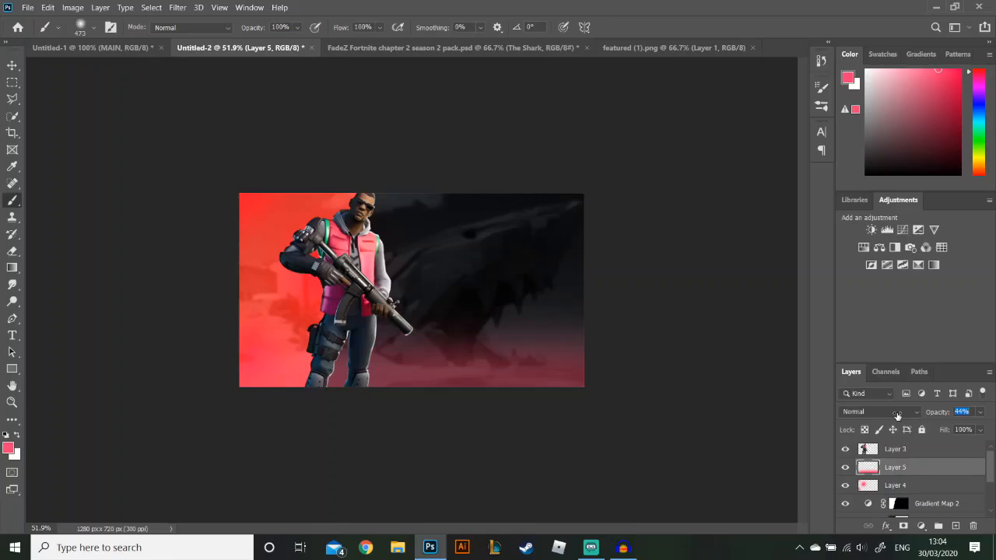
key("ctrl+1")
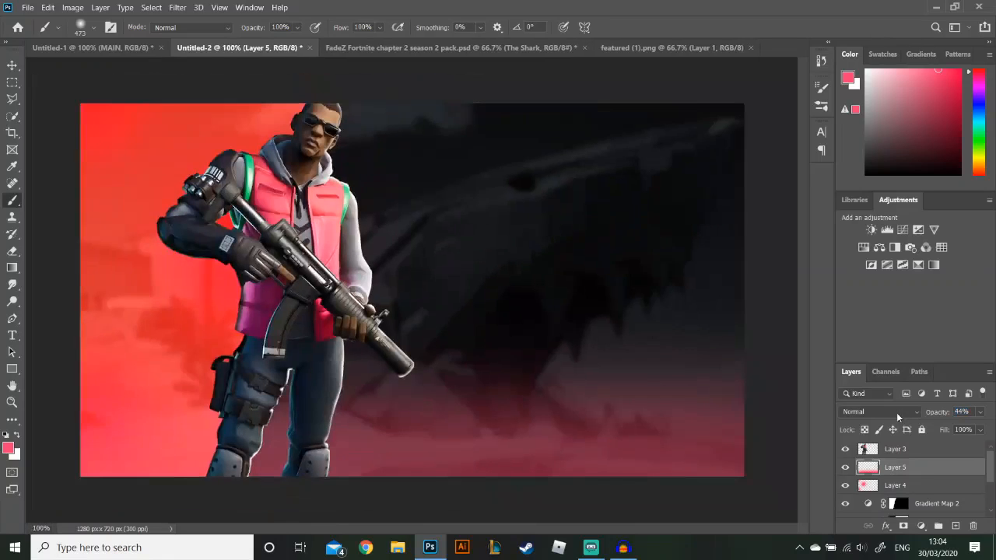
scroll(608, 310, "down", 1)
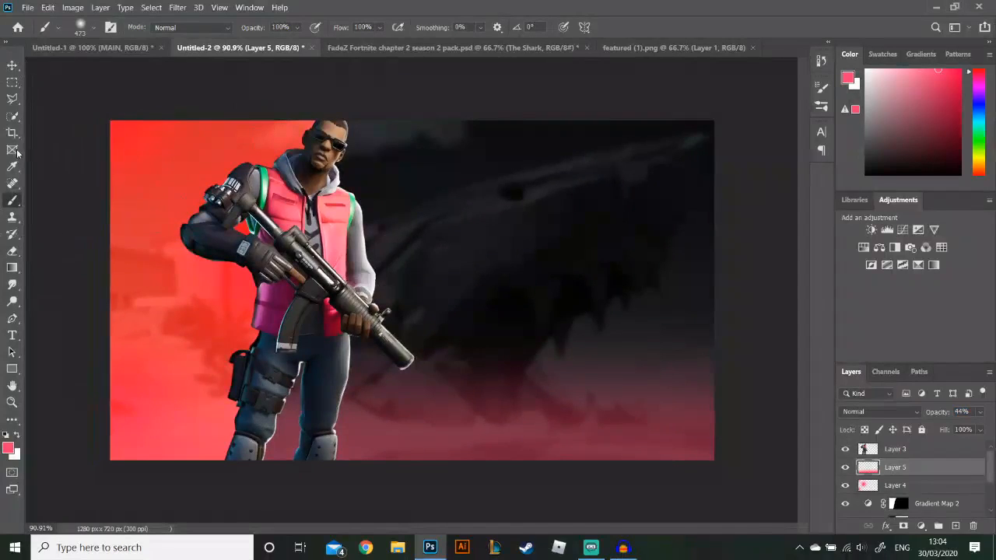
- Examine the layer stack of the Untitled-1 thumbnail for reference and return to Untitled-2
left_click(92, 48)
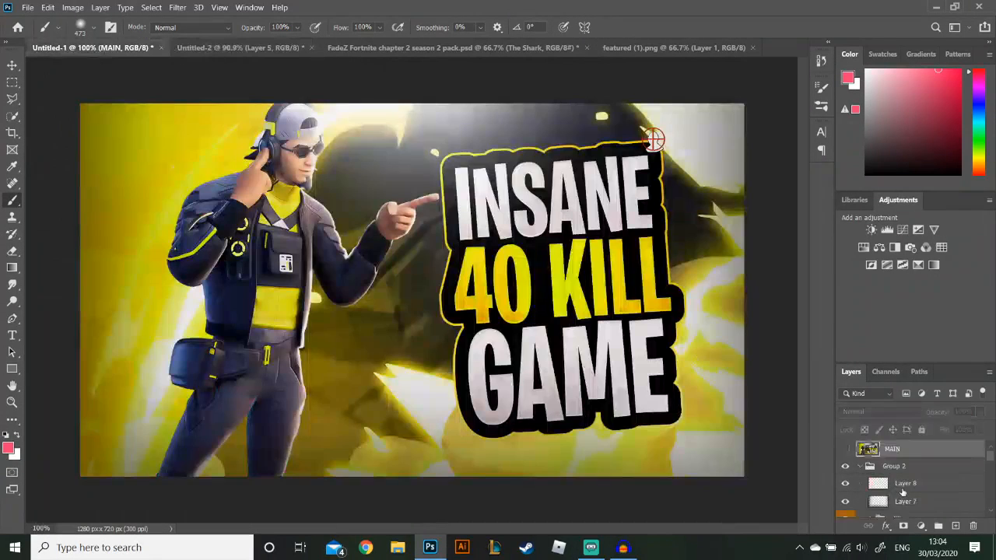
scroll(864, 461, "down", 1)
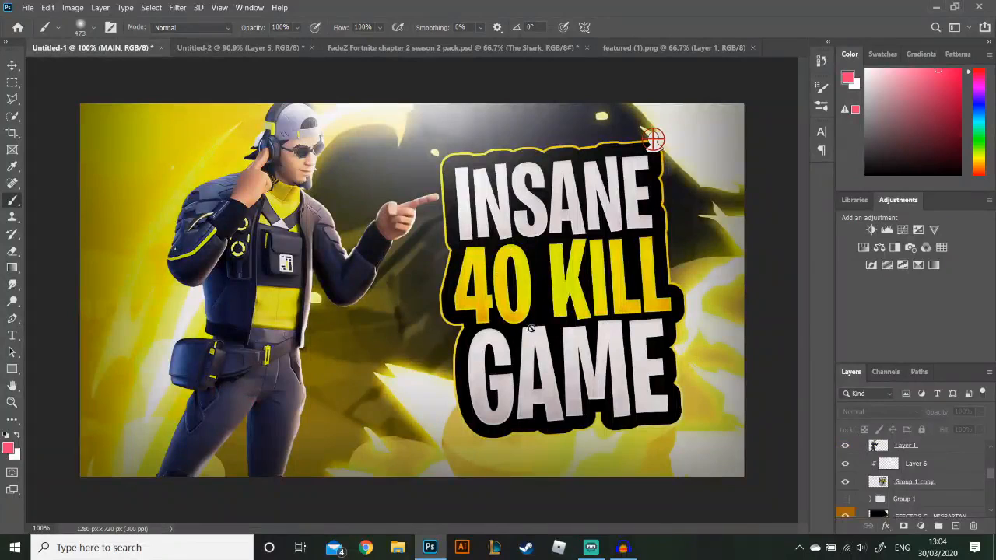
scroll(886, 464, "down", 4)
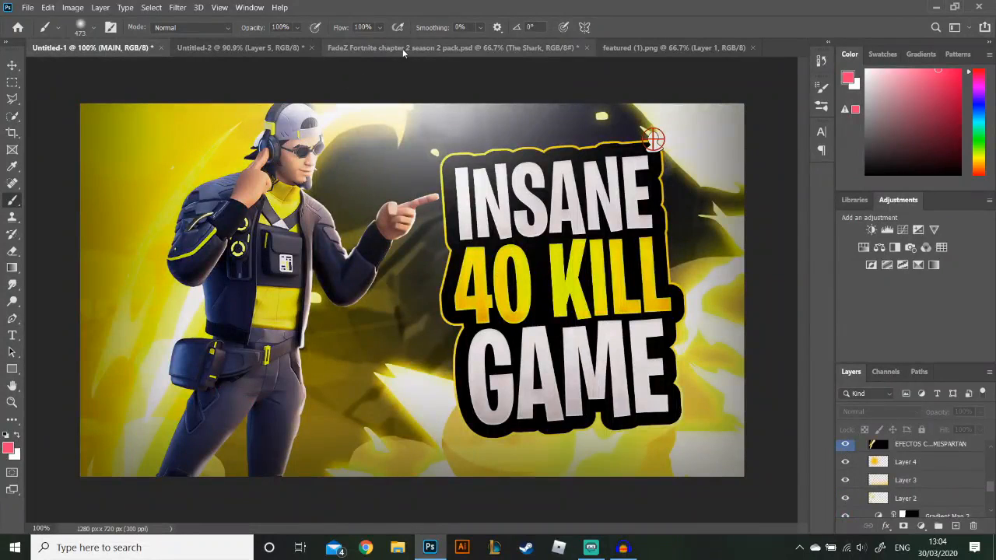
scroll(895, 479, "up", 4)
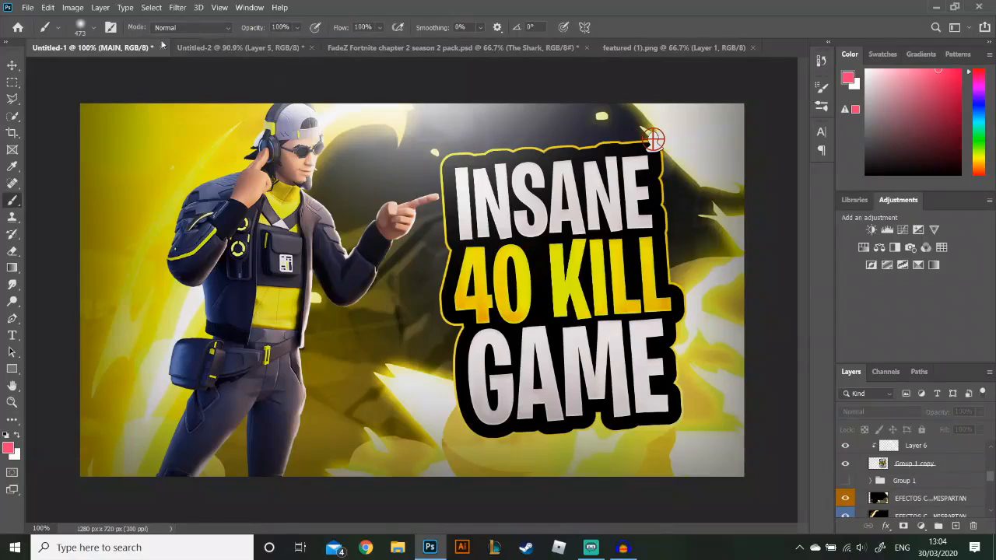
left_click(228, 49)
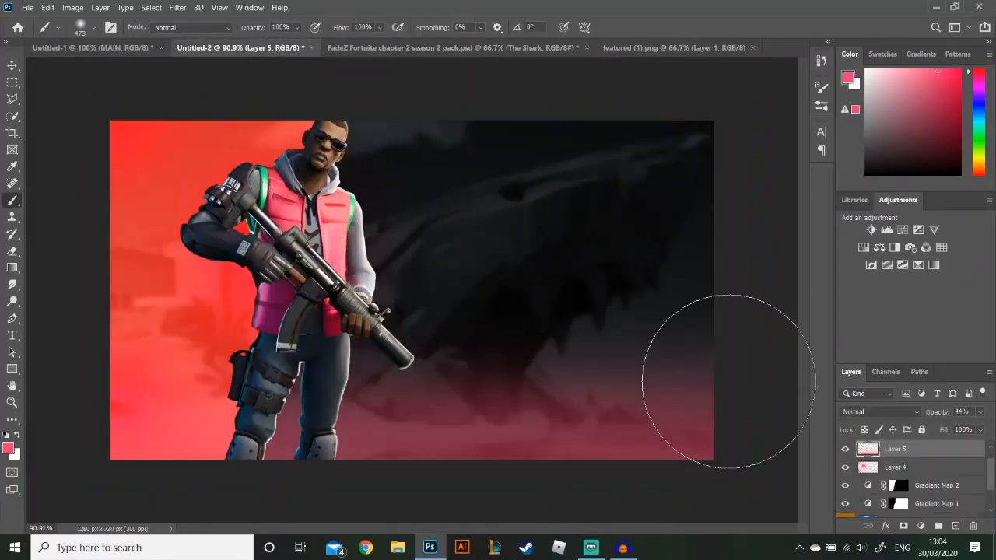
- Set up the Type tool with white #ffffff text in the Bold style of Burbank Big Condensed
left_click(12, 336)
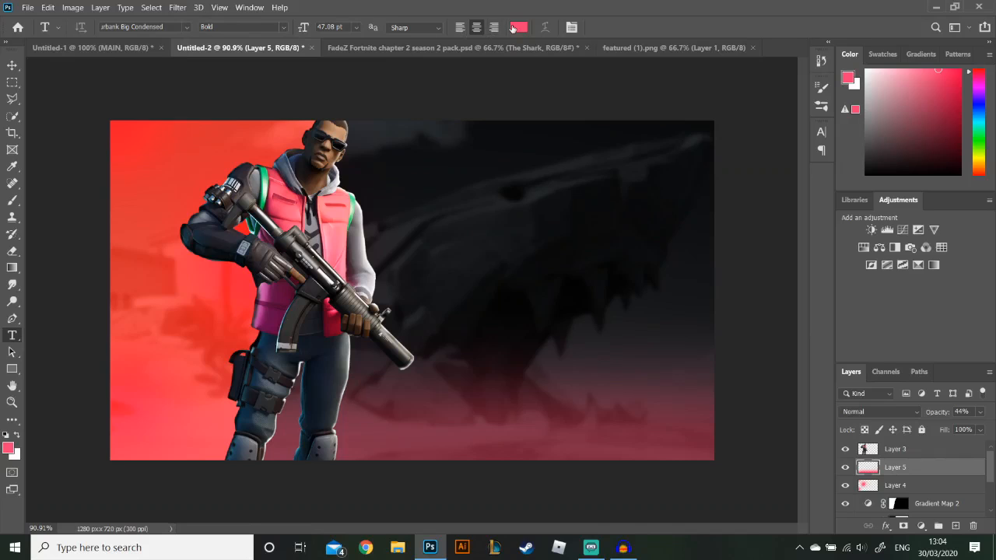
left_click(515, 27)
type("ffffff")
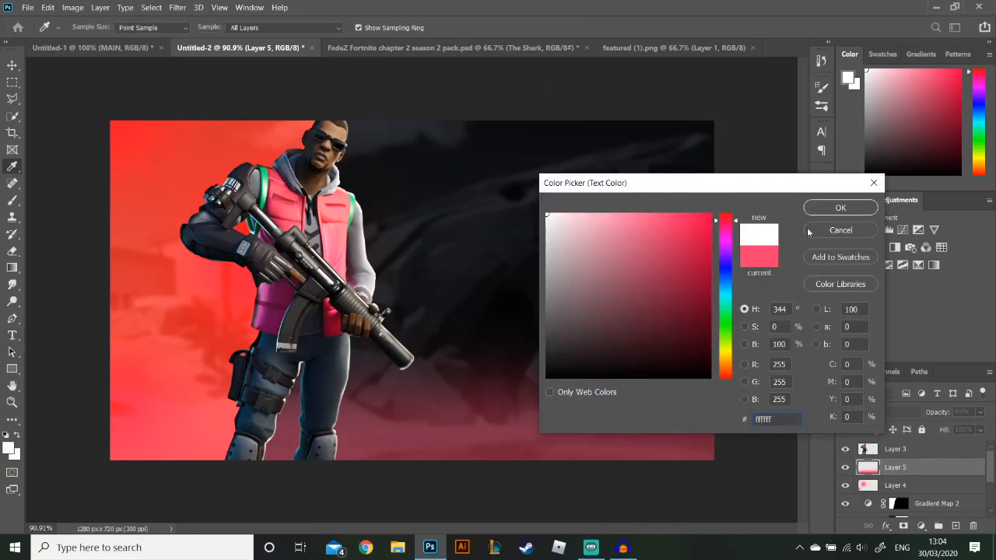
left_click(840, 208)
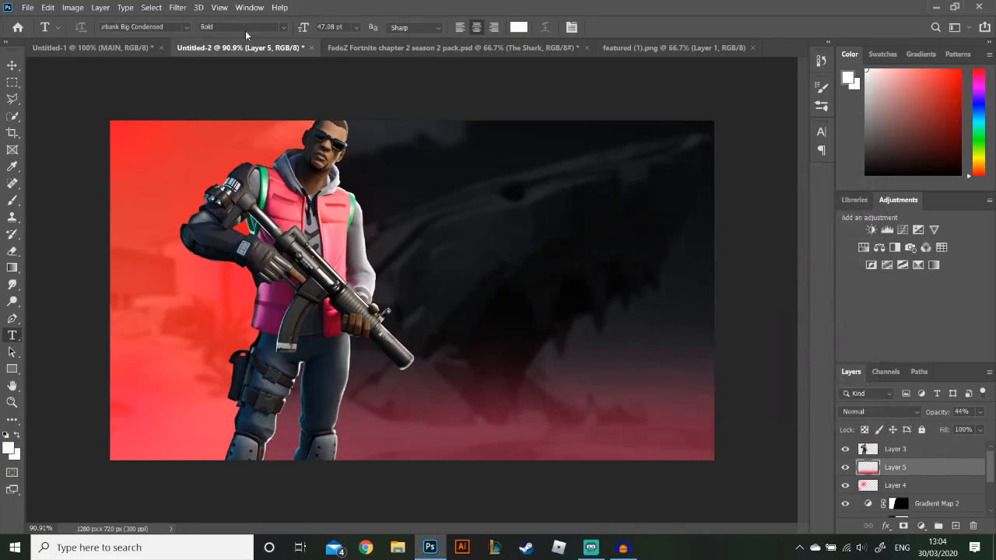
left_click(284, 27)
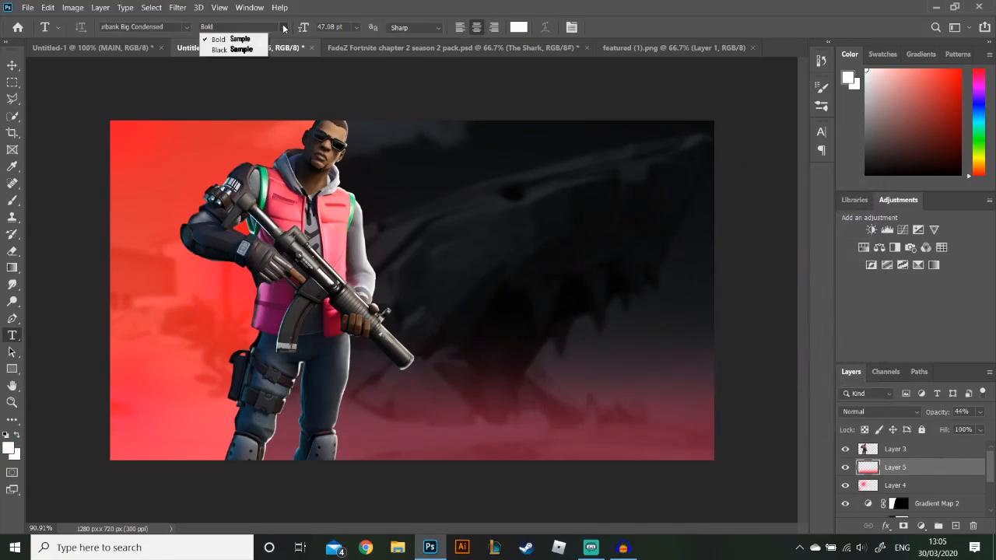
left_click(212, 37)
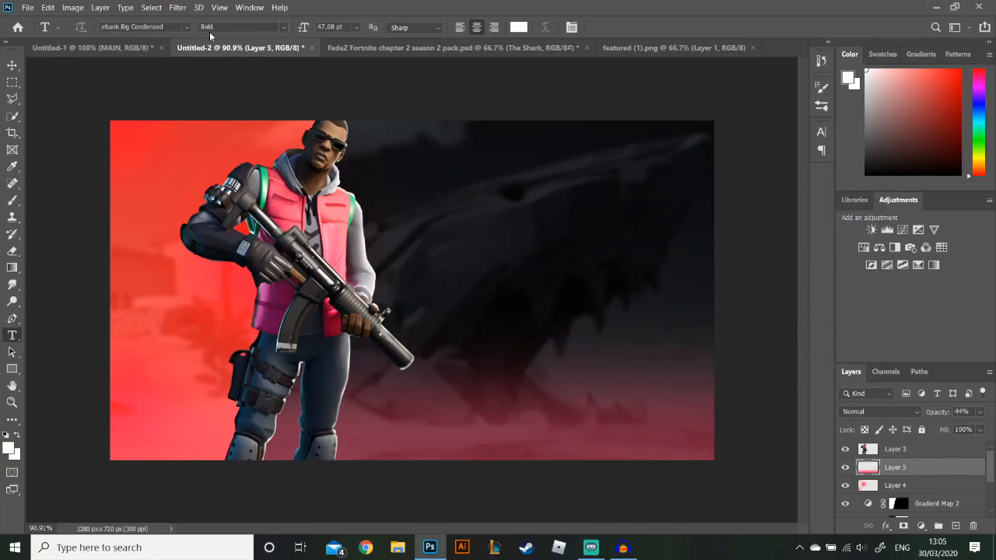
- Add the text INSANE in capitals and move it beside the character onto the dark half
left_click(461, 244)
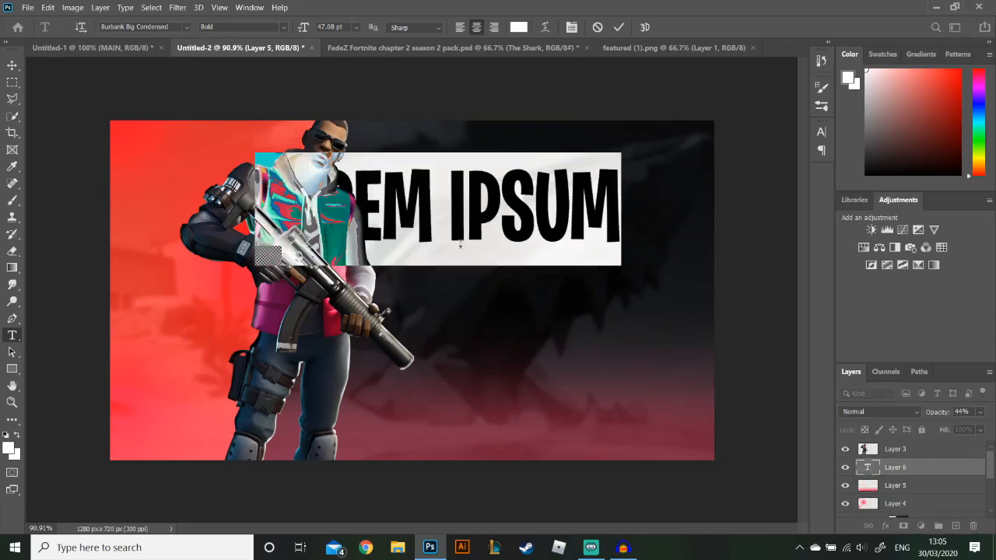
key("BackSpace")
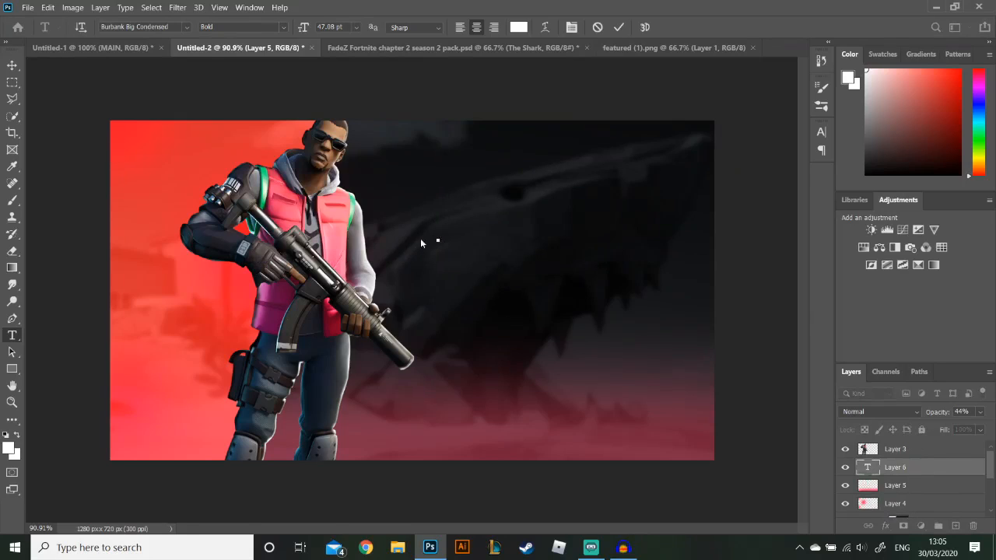
key("Caps_Lock")
type("H")
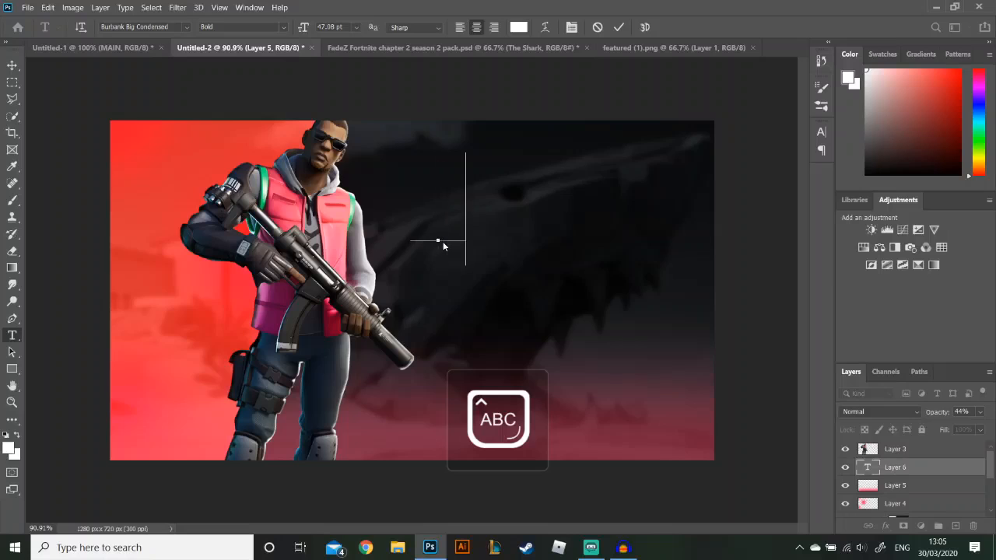
type("INSANE")
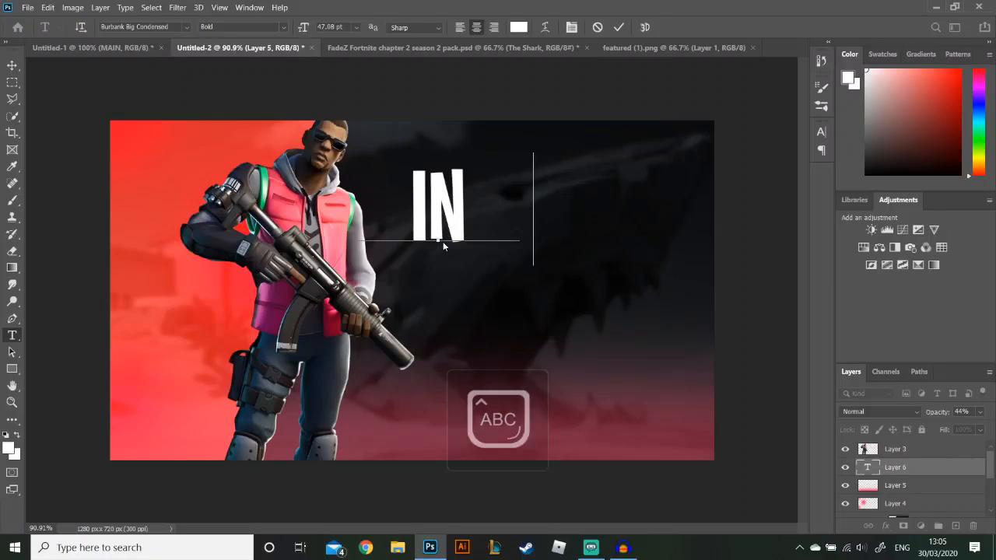
left_click(618, 27)
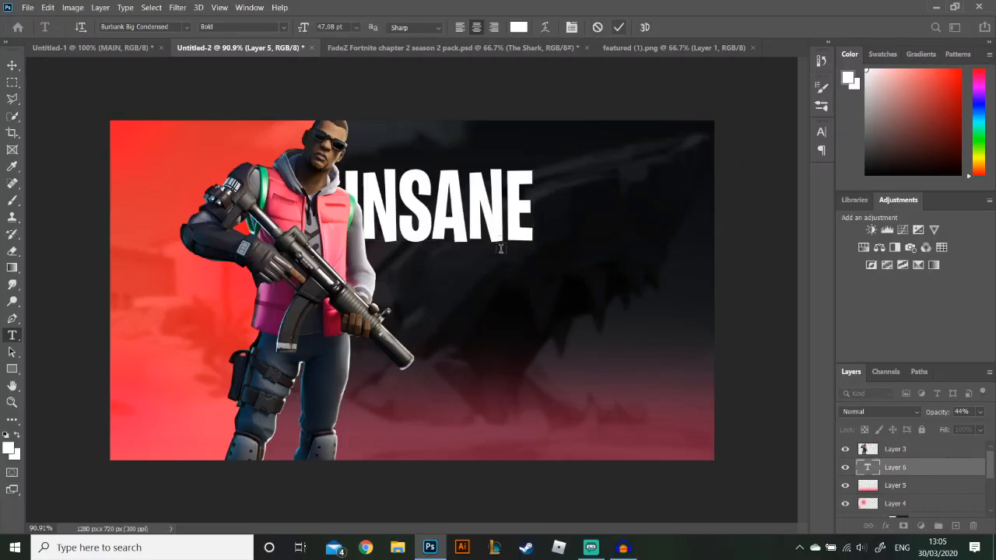
key("v")
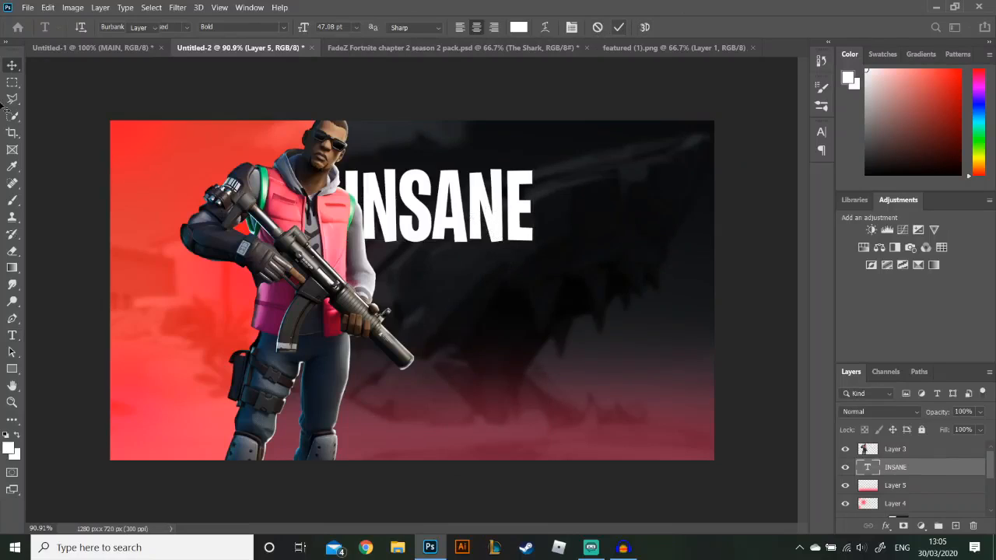
left_click_drag(507, 222, 609, 237)
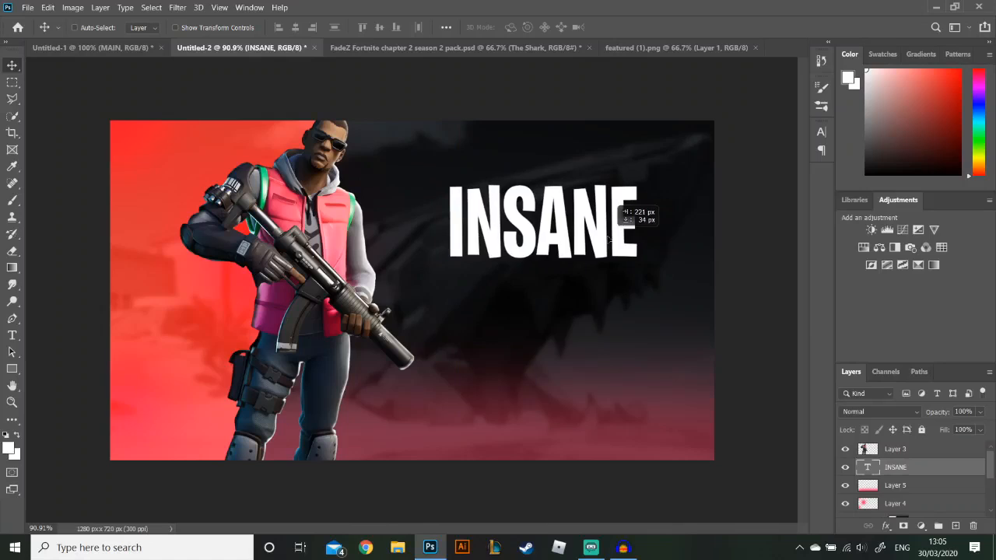
- Duplicate the INSANE text directly below itself and change the copy's wording to 40 KILL
left_click_drag(548, 239, 547, 321)
key("t")
left_click(480, 299)
key("ctrl+a")
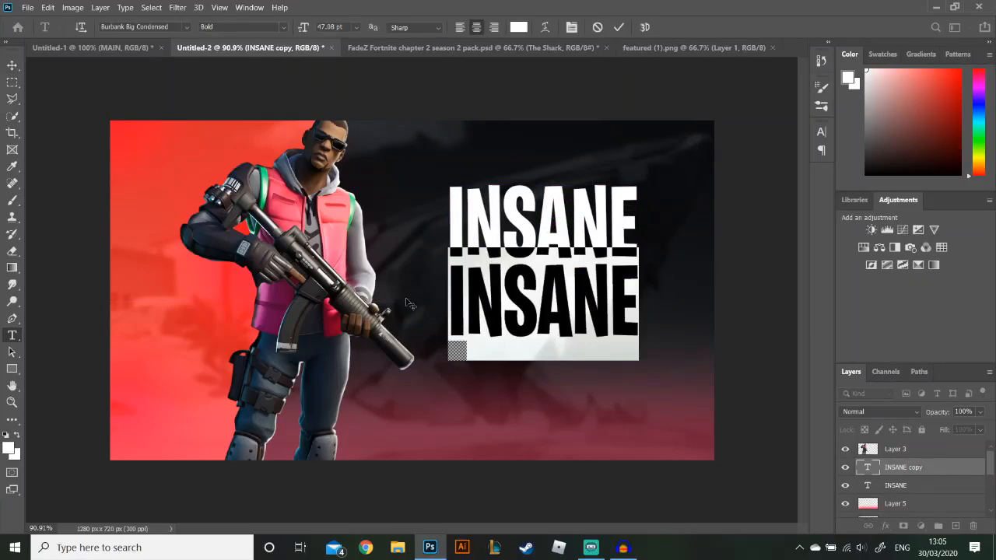
key("BackSpace")
type("40N")
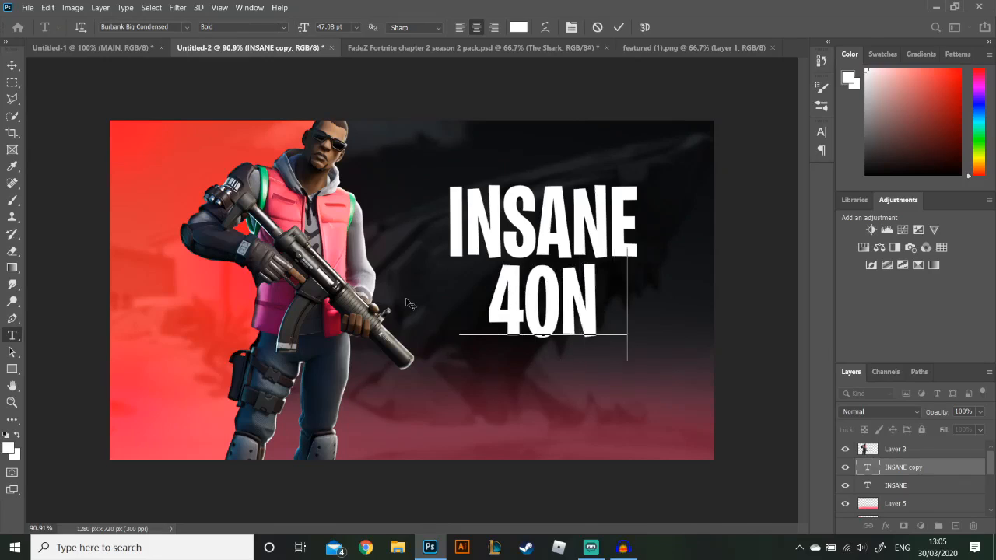
key("BackSpace")
type("KILL")
left_click(622, 28)
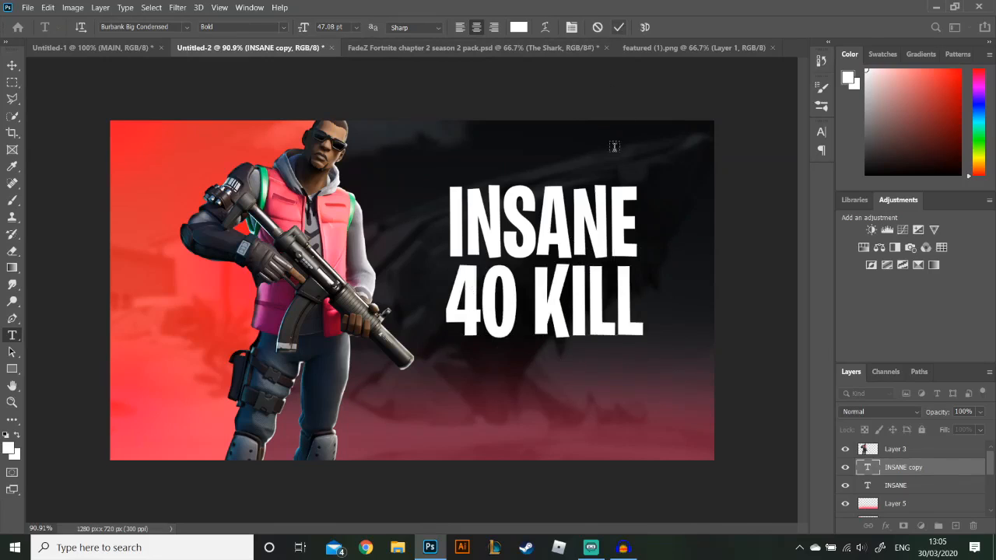
- Duplicate the 40 KILL text directly below itself and change the copy's wording to GAME
key("v")
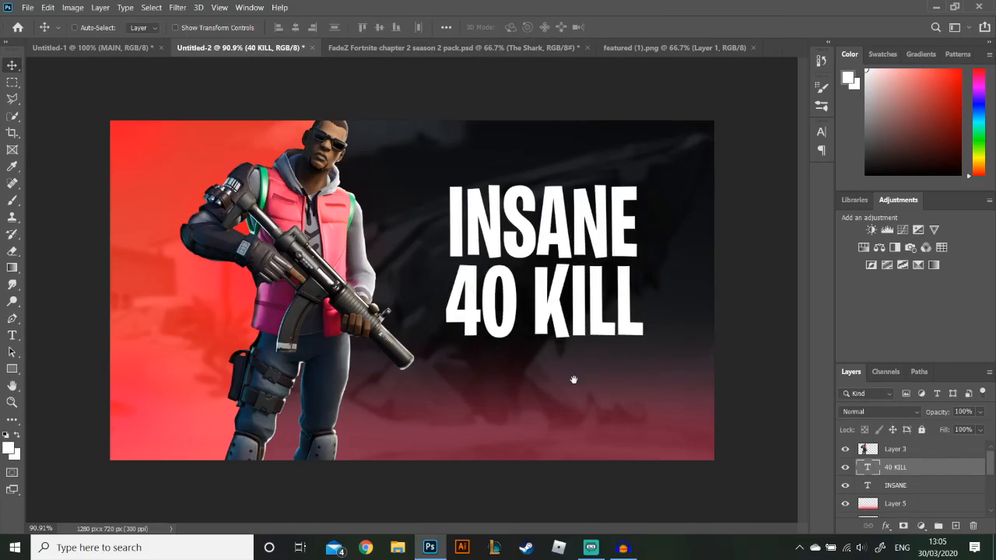
left_click_drag(575, 316, 574, 395)
key("t")
left_click_drag(632, 381, 1, 330)
type("GAME")
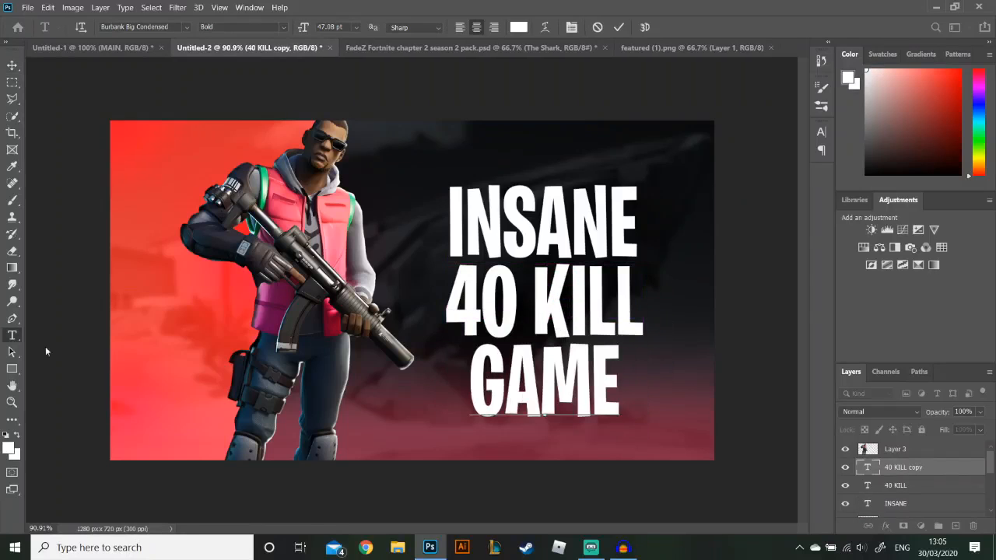
left_click(619, 26)
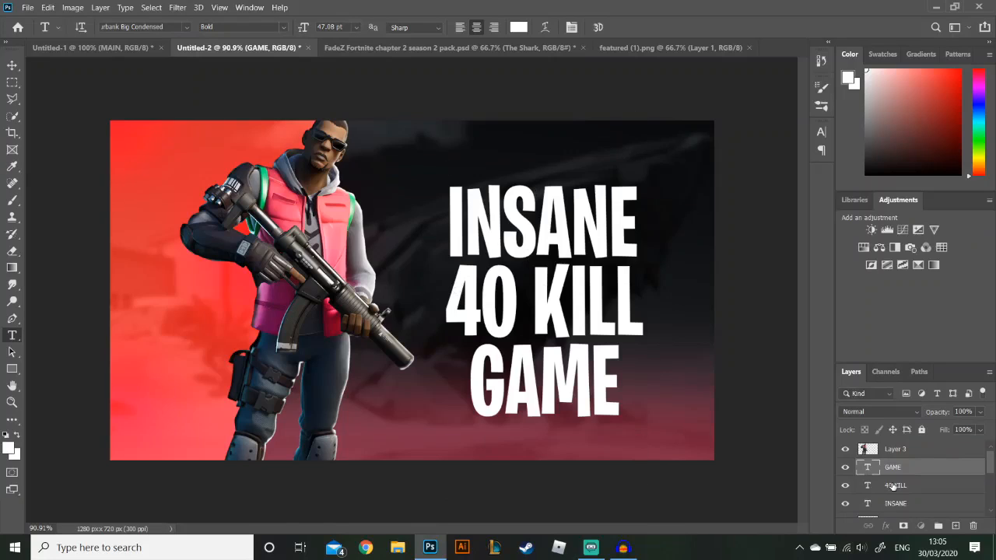
- Scale the 40 KILL text to about 74% and place it directly above GAME, matching that word's width
left_click(934, 485)
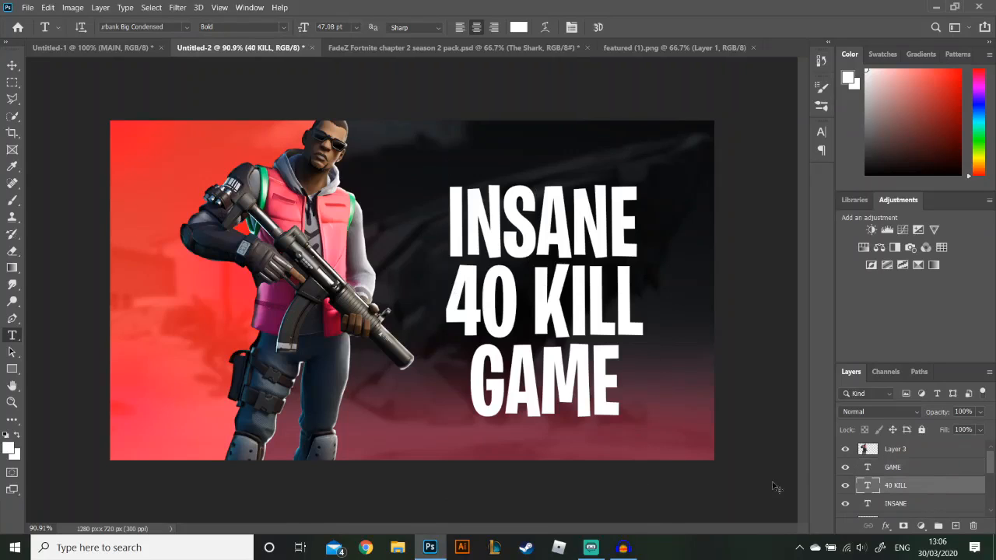
key("ctrl+t")
left_click_drag(643, 360, 622, 346)
left_click_drag(580, 314, 580, 326)
left_click_drag(622, 363, 618, 358)
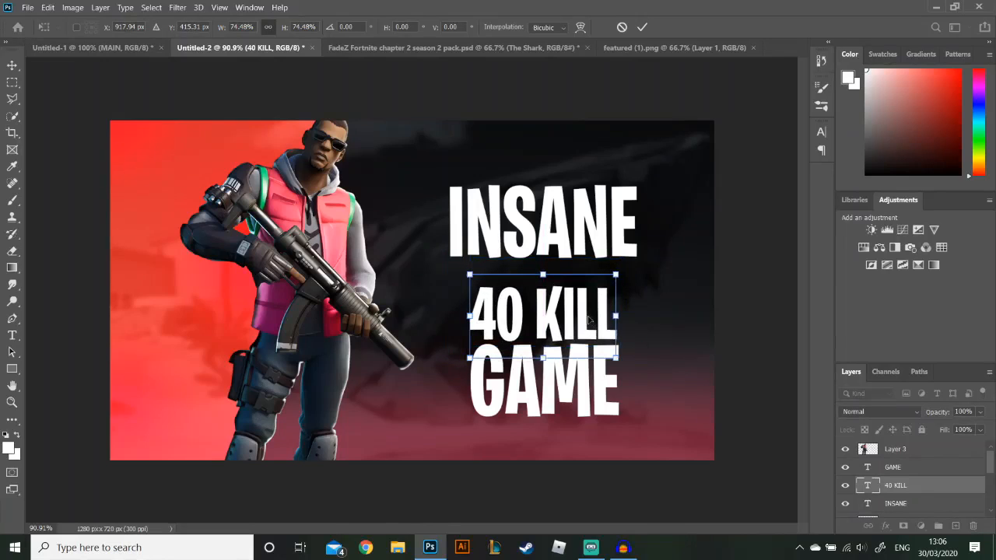
key("Return")
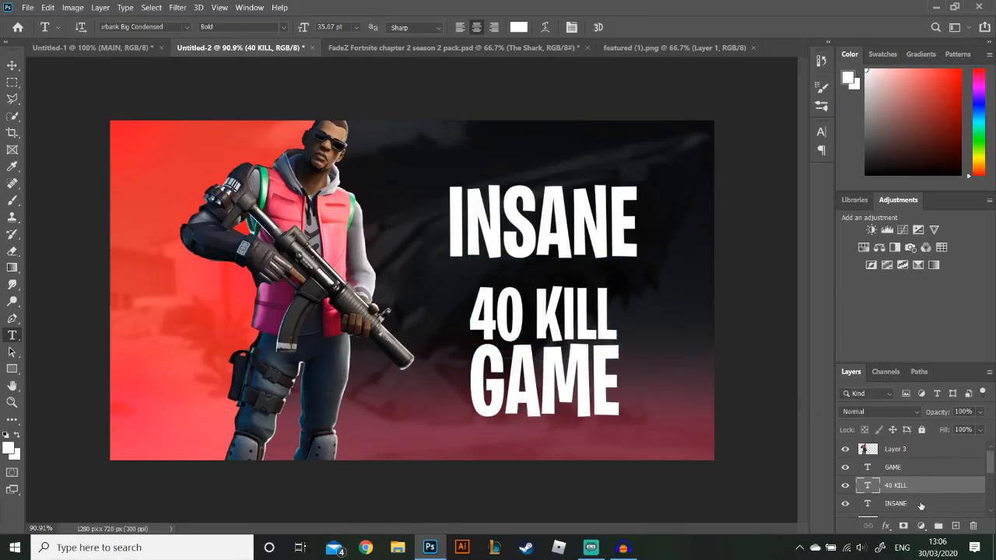
- Scale the INSANE text to about 73% and place it directly above 40 KILL, aligned with the left edge of GAME
left_click(922, 504)
key("ctrl+t")
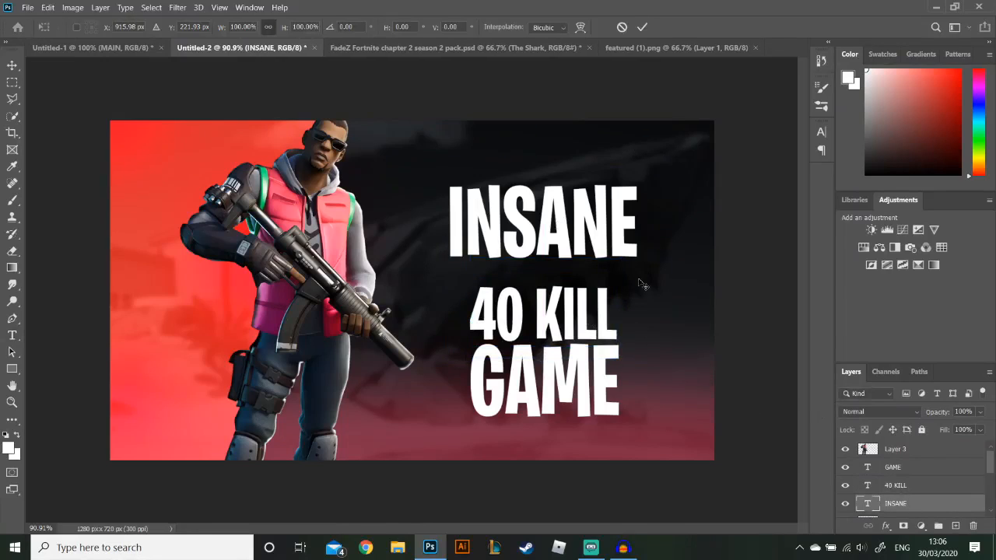
left_click_drag(637, 281, 618, 269)
left_click_drag(589, 229, 593, 266)
left_click_drag(619, 298, 614, 294)
left_click_drag(593, 261, 593, 266)
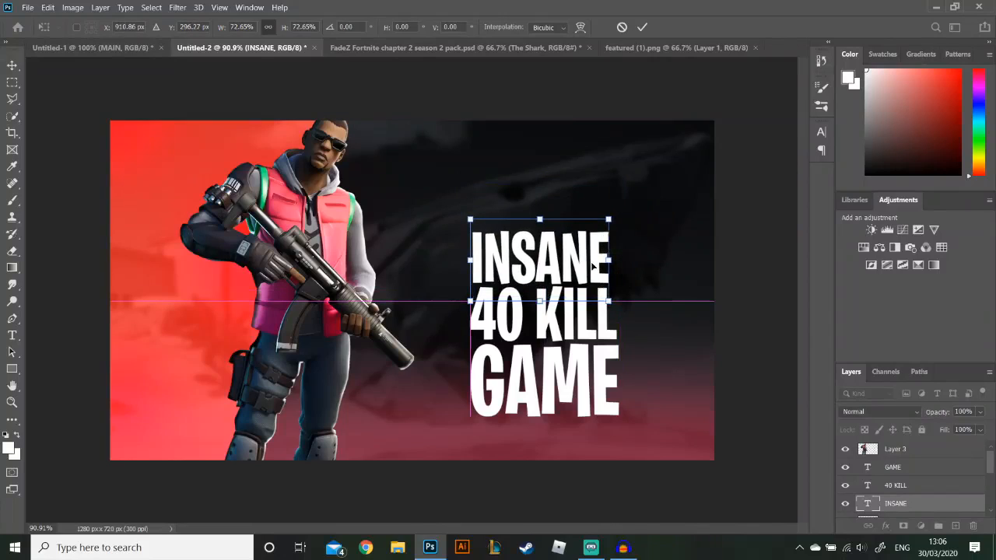
key("t")
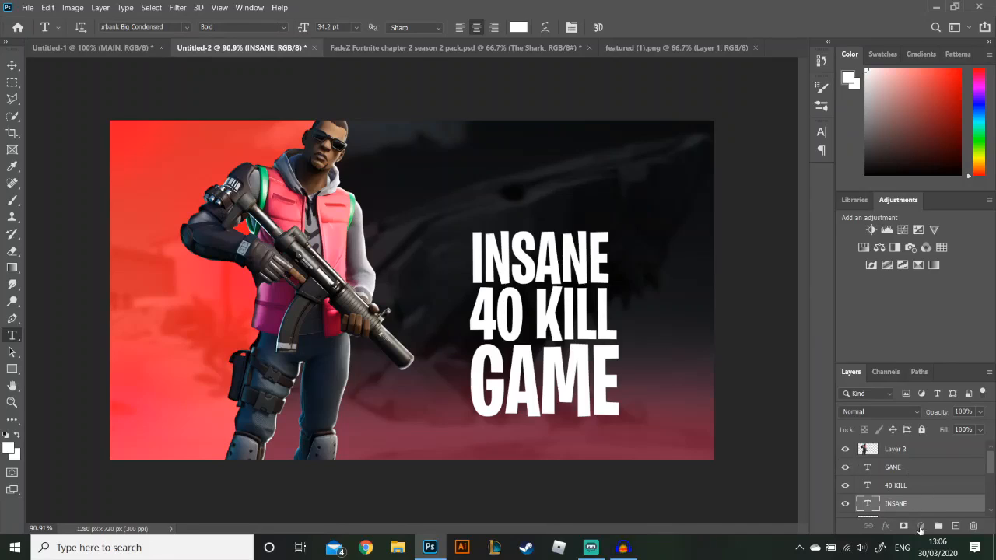
- Group the three text layers and move the group up to the vertical centre of the canvas
key("ctrl+g")
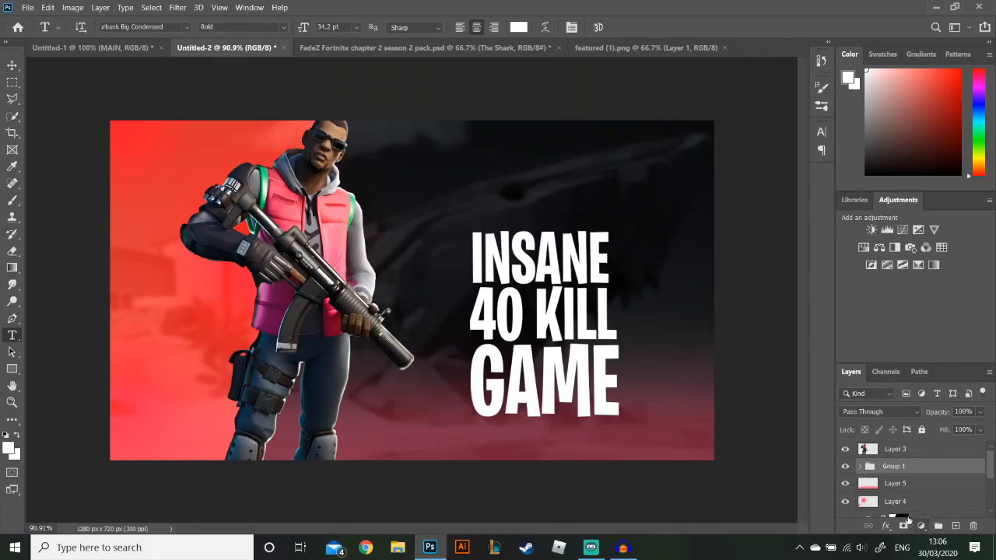
key("v")
left_click_drag(576, 330, 576, 296)
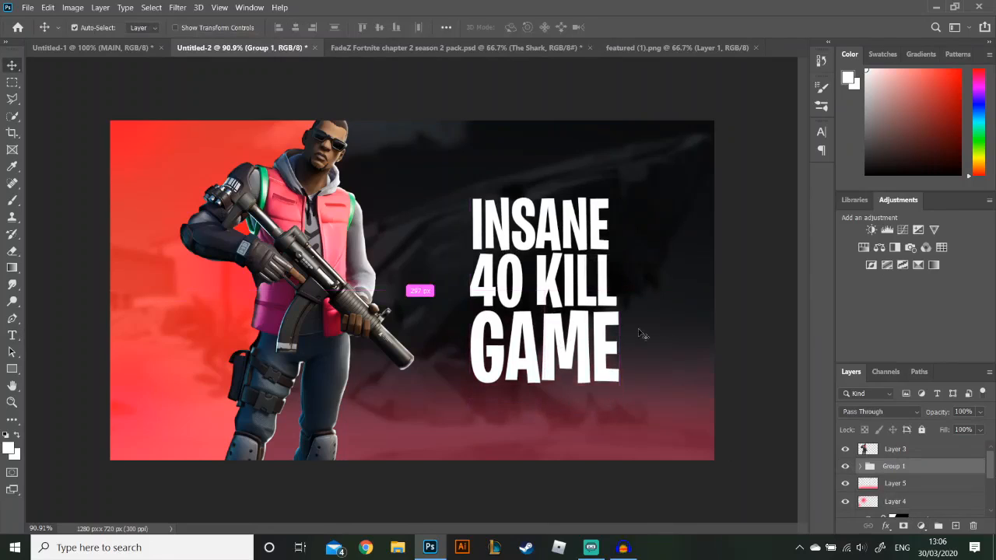
- Rotate the text group about 8° counterclockwise and enlarge it to about 134% on the dark half
key("ctrl+t")
left_click_drag(705, 303, 686, 325)
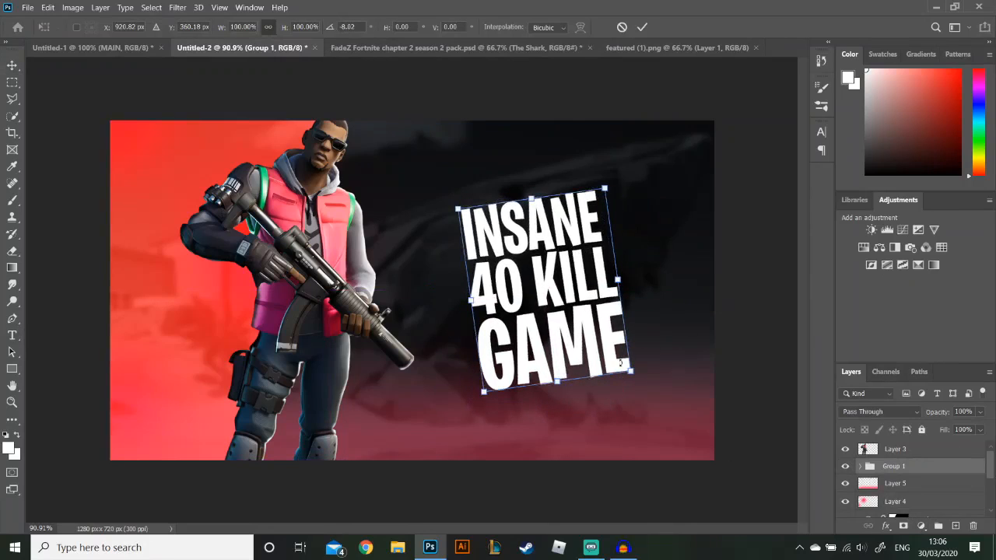
left_click_drag(632, 371, 666, 392)
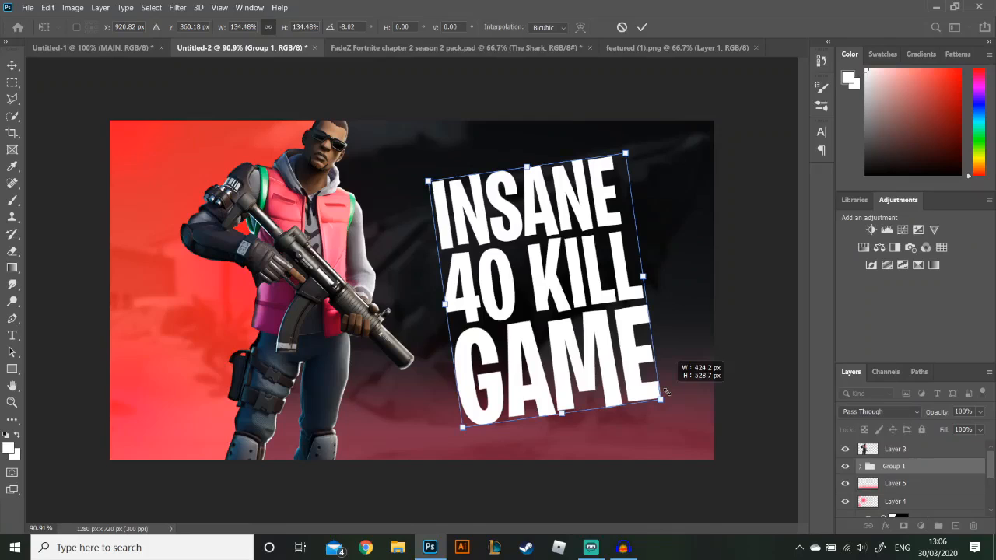
- Reduce the tilt and size of the three-line title group slightly and apply the transform
left_click_drag(684, 244, 716, 240)
left_click_drag(652, 406, 646, 398)
left_click(643, 28)
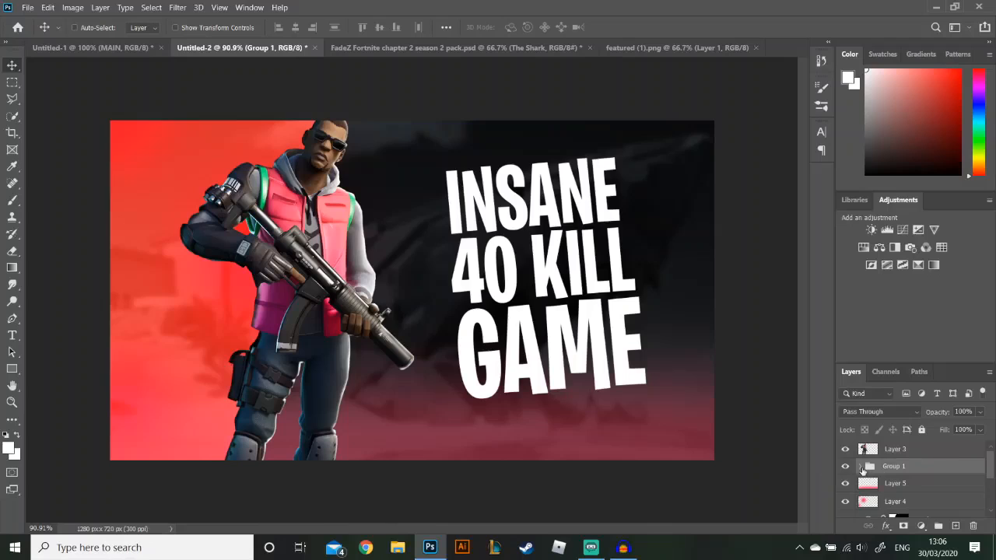
- Expand Group 1 and add a Gradient Overlay to the 40 KILL text layer
left_click(860, 467)
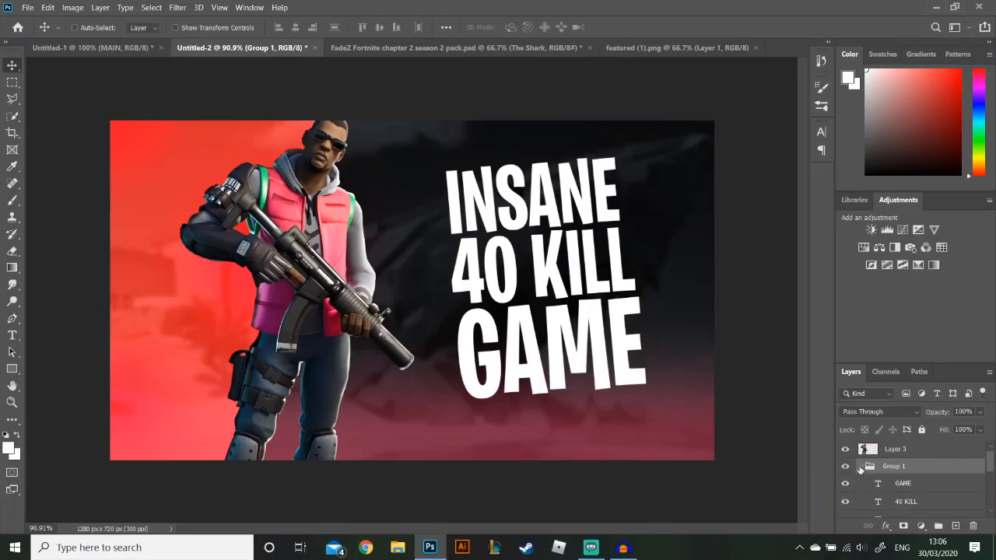
left_click(937, 478)
scroll(935, 476, "down", 1)
scroll(933, 481, "up", 1)
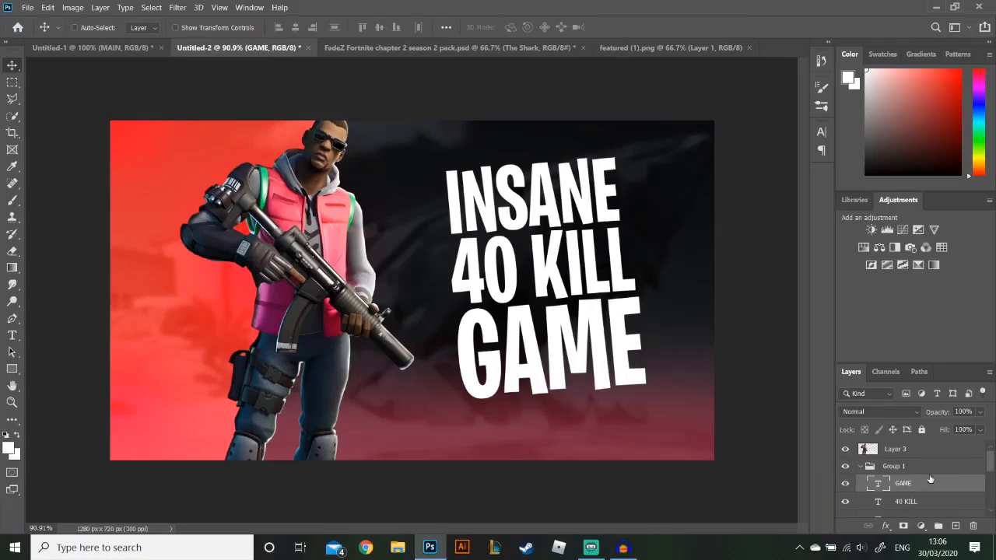
left_click(945, 502)
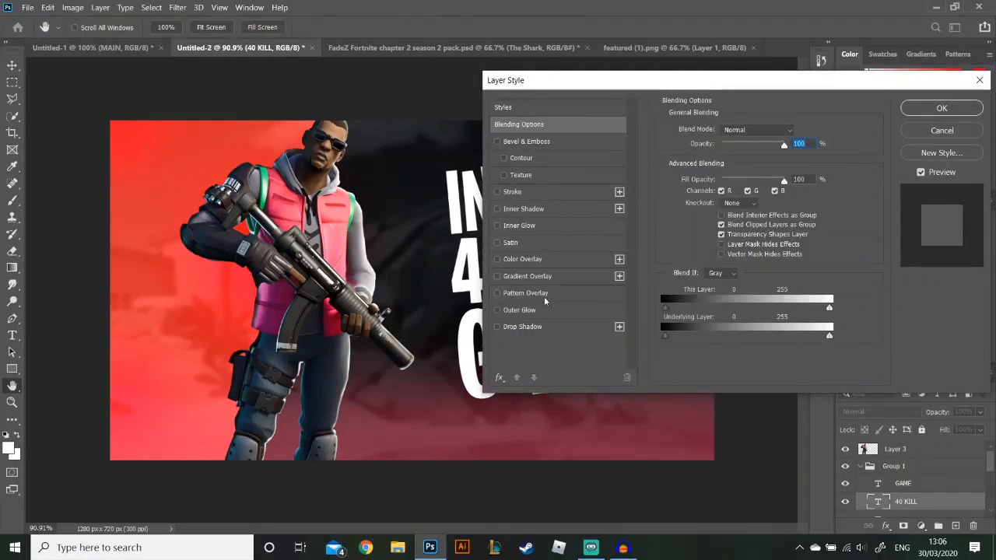
left_click(521, 277)
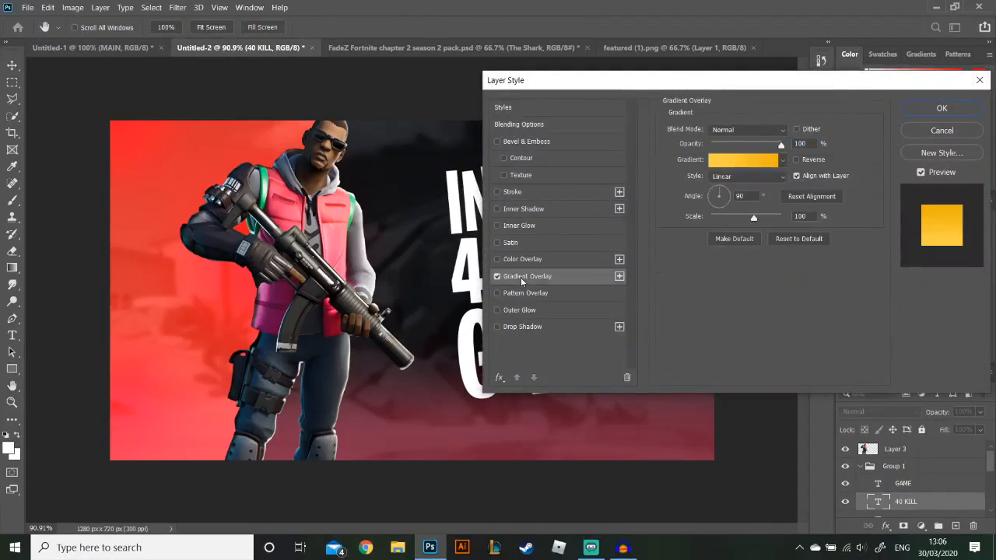
- Set the 40 KILL gradient overlay to the red gradient preset
left_click(782, 160)
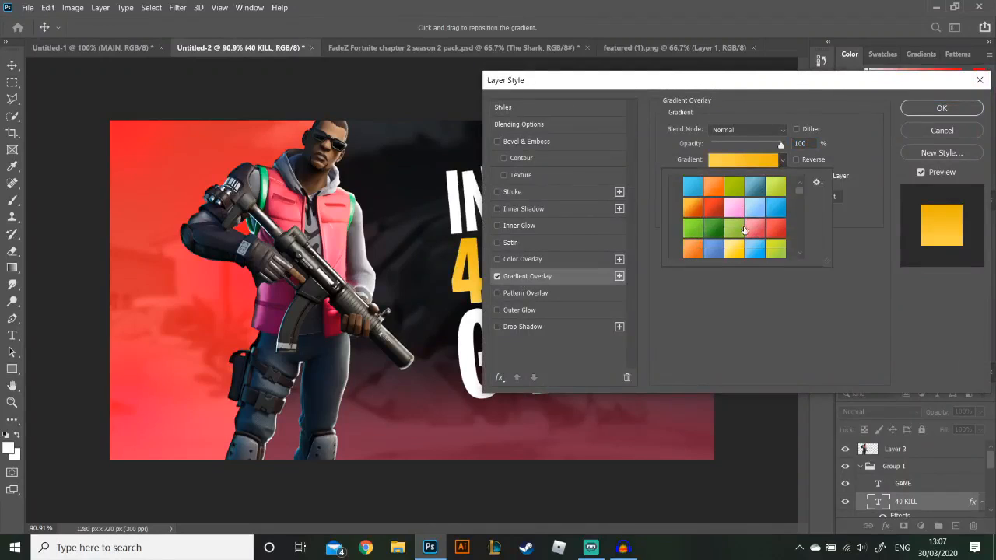
left_click_drag(709, 81, 808, 197)
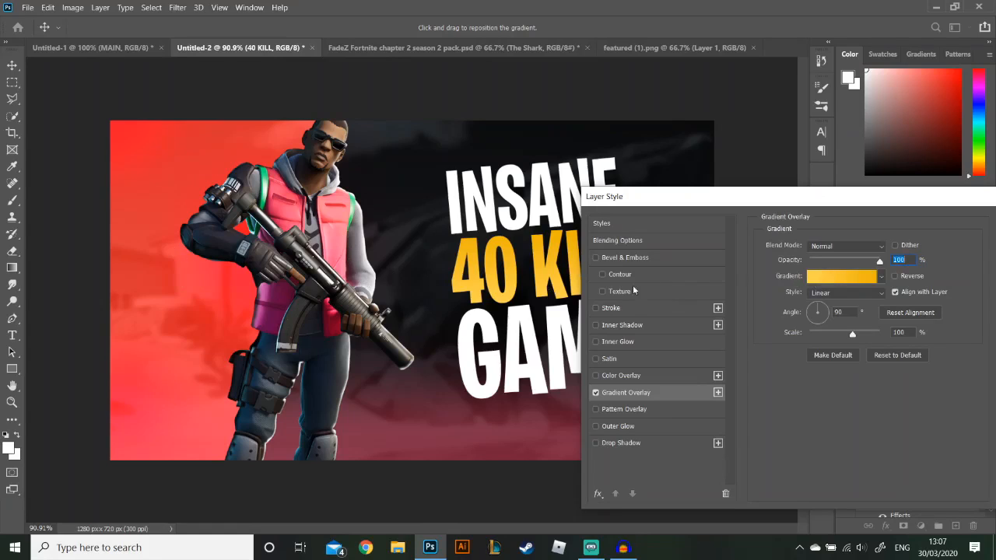
left_click(872, 282)
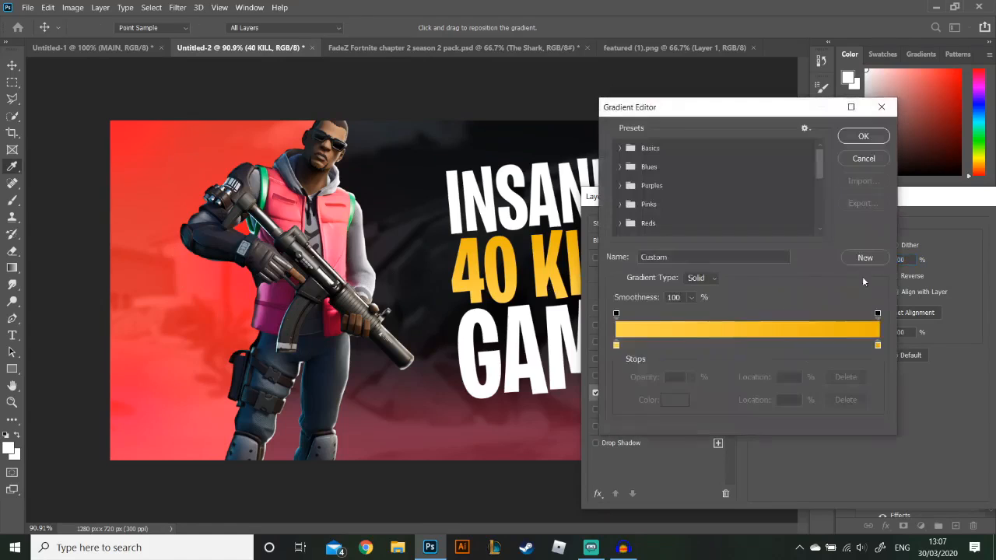
left_click(855, 159)
left_click(883, 277)
left_click(855, 346)
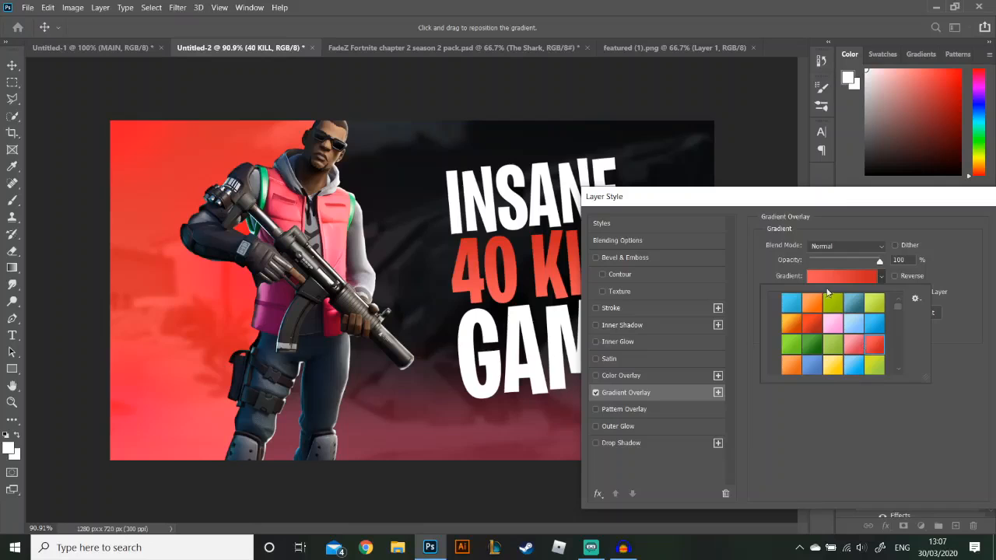
left_click_drag(845, 207, 883, 132)
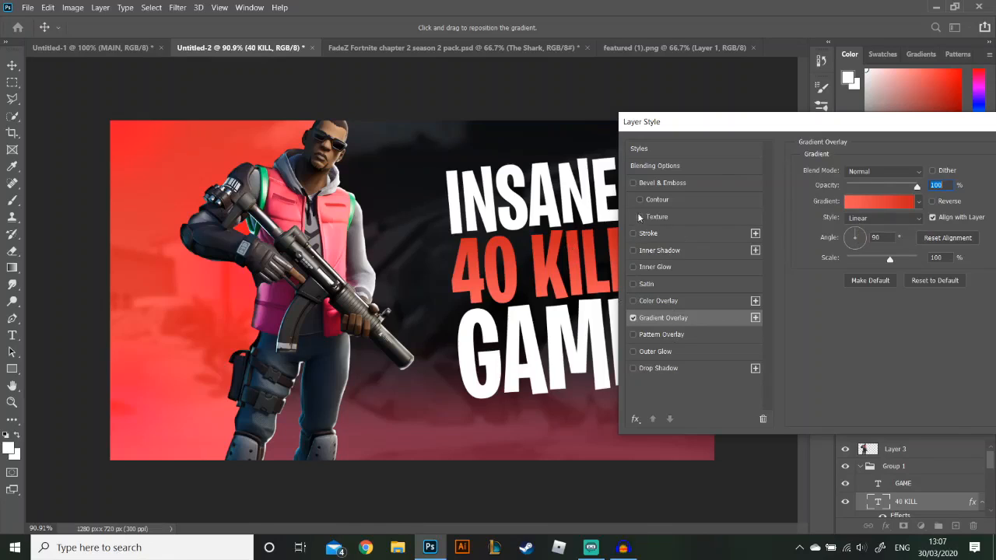
- Enable Inner Glow and Satin for the 40 KILL text, with the Satin angle at -5°
left_click(632, 267)
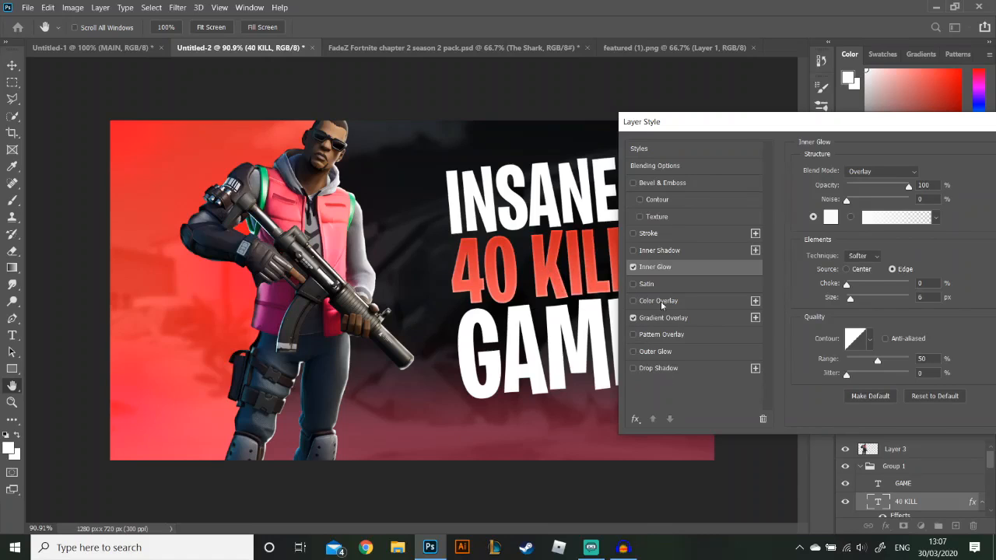
left_click(686, 285)
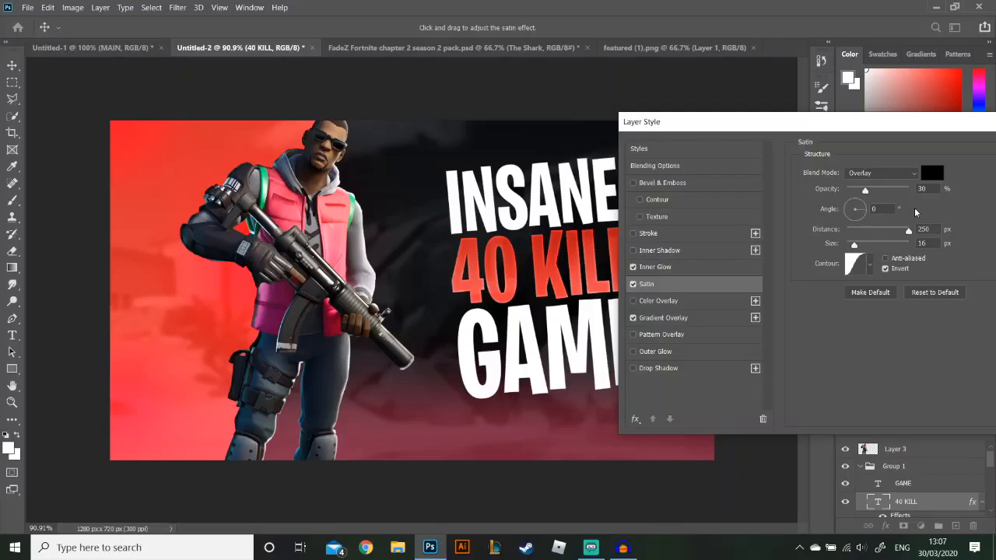
left_click(863, 209)
left_click_drag(863, 209, 868, 214)
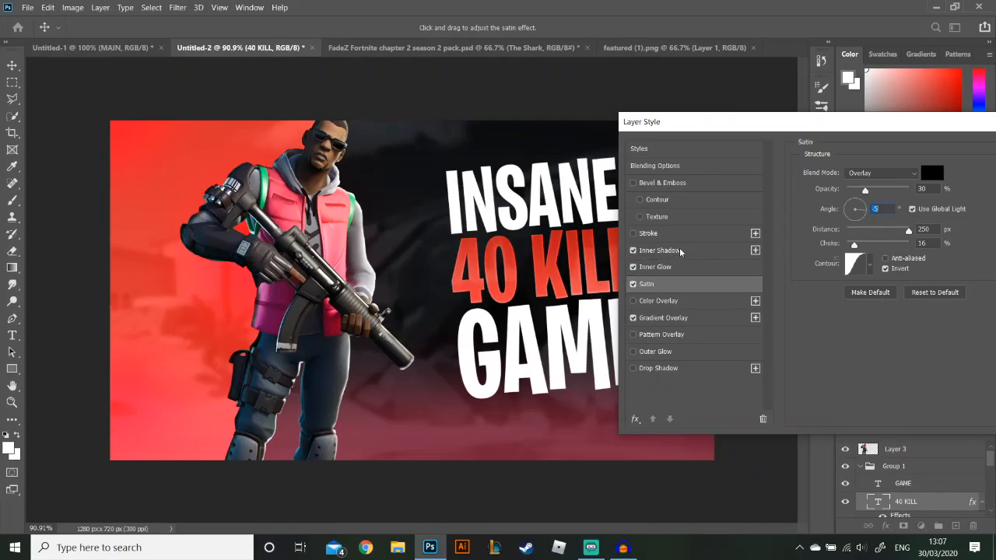
- Add an Inner Shadow with Multiply blending at 25% opacity to 40 KILL and apply the layer style
left_click(660, 250)
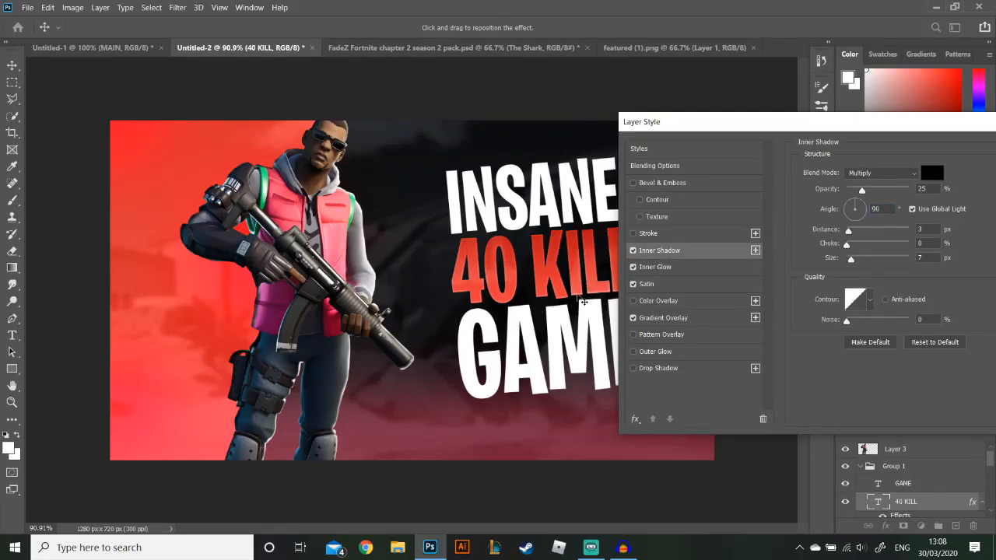
left_click(634, 250)
left_click(634, 250)
left_click_drag(840, 123, 325, 169)
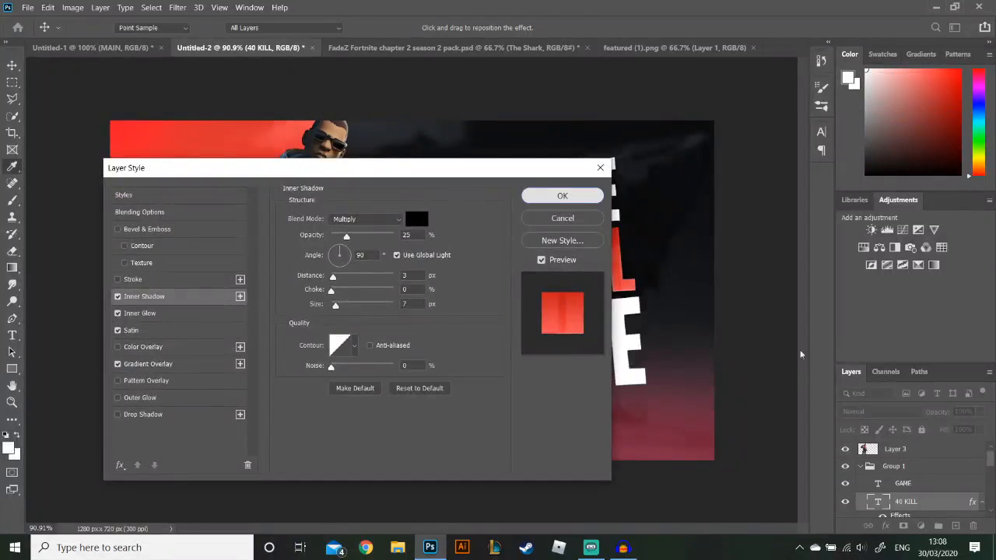
left_click(563, 196)
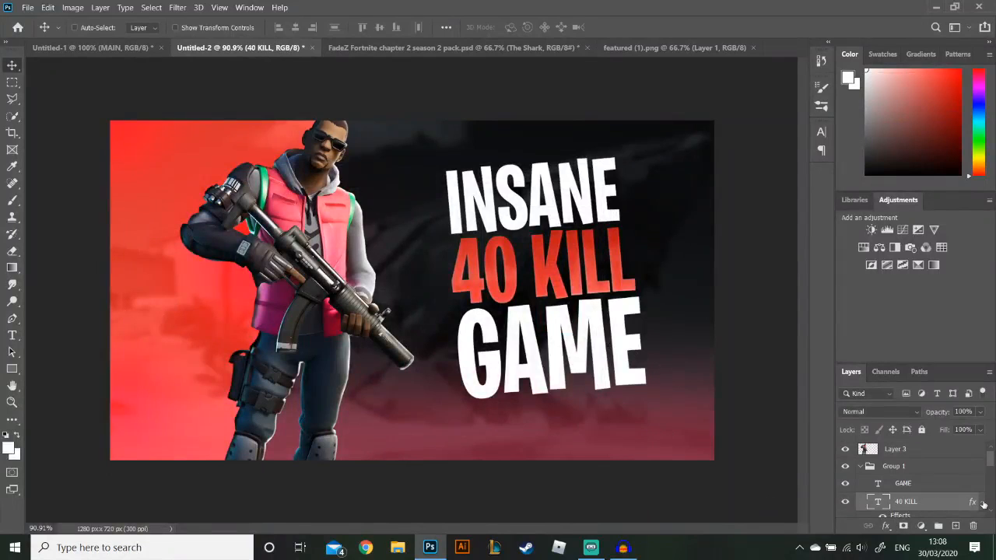
- Copy the 40 KILL layer style and paste it onto the GAME text layer
left_click(982, 503)
scroll(963, 500, "down", 2)
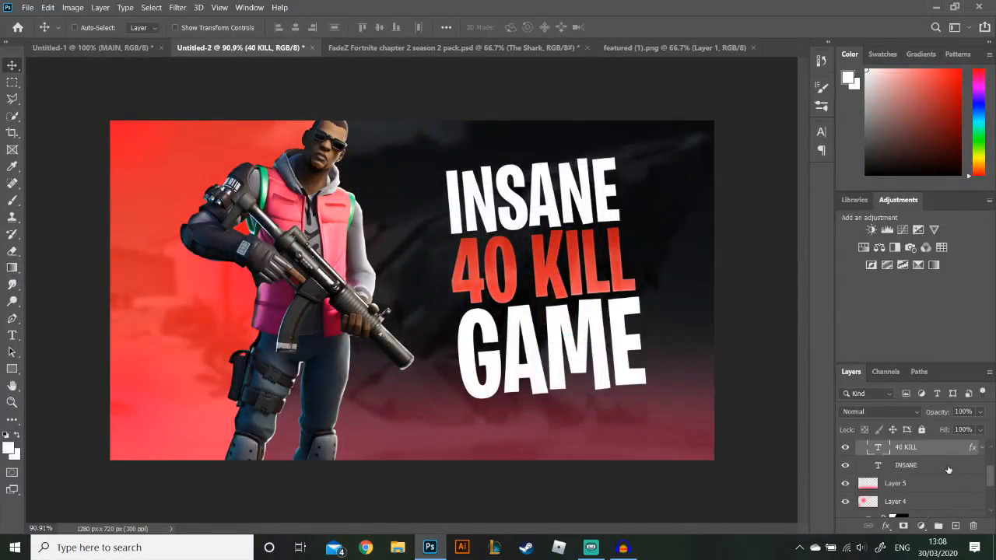
right_click(945, 467)
left_click(811, 438)
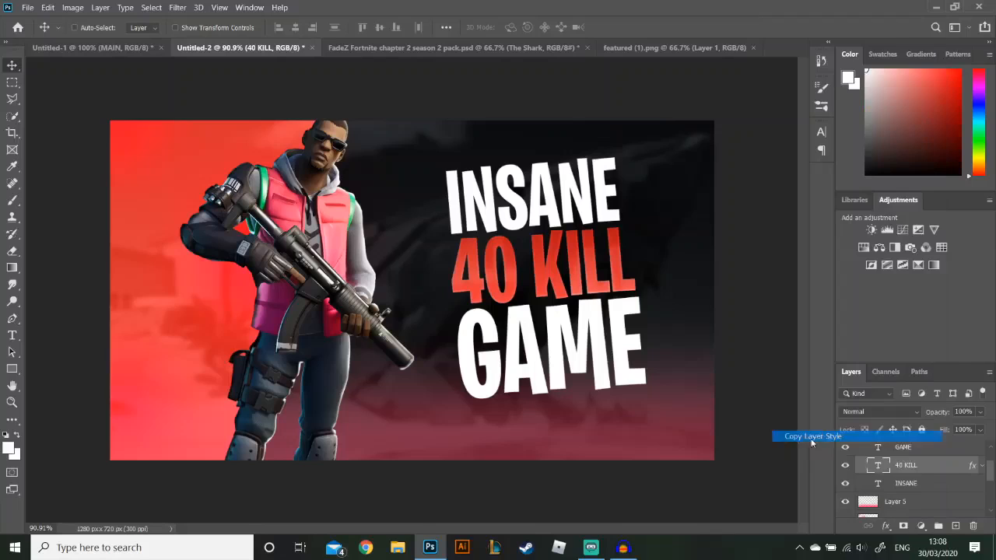
right_click(933, 447)
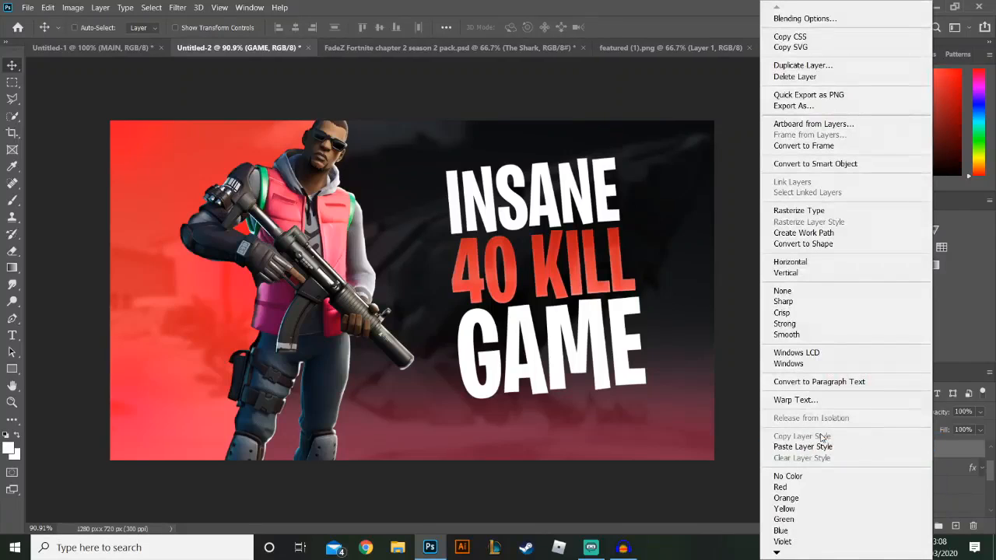
left_click(822, 445)
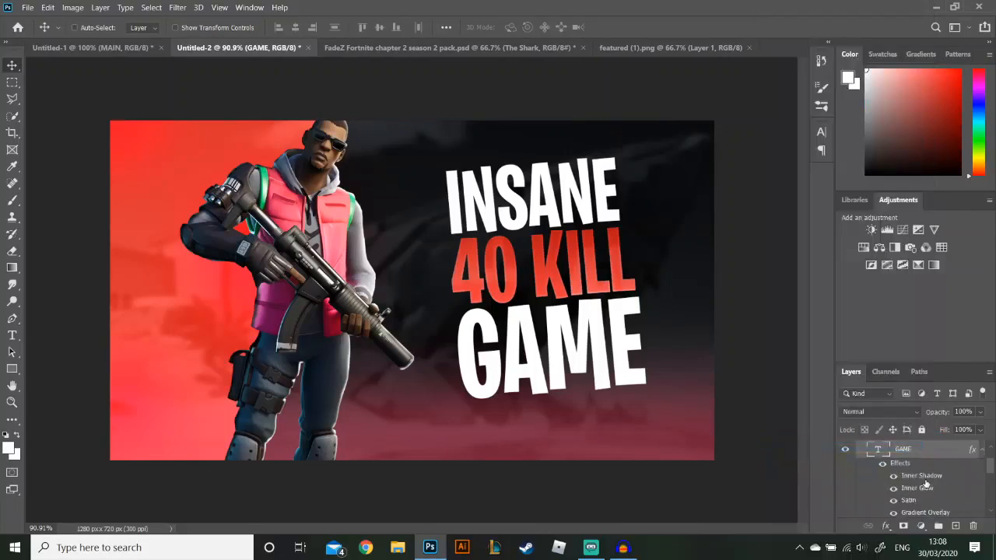
left_click(982, 450)
- Paste the copied 40 KILL layer style onto the INSANE text layer
scroll(925, 466, "down", 1)
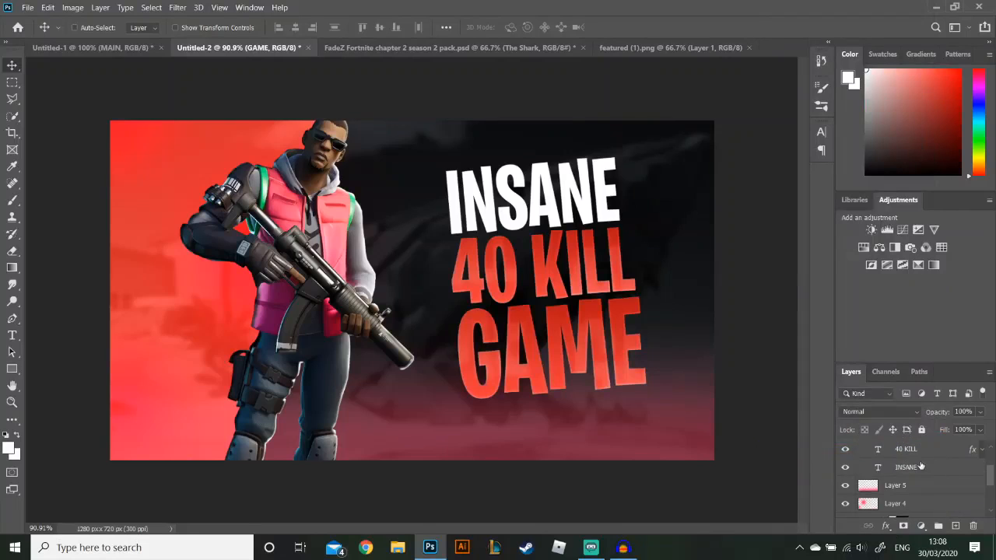
right_click(939, 471)
left_click(817, 450)
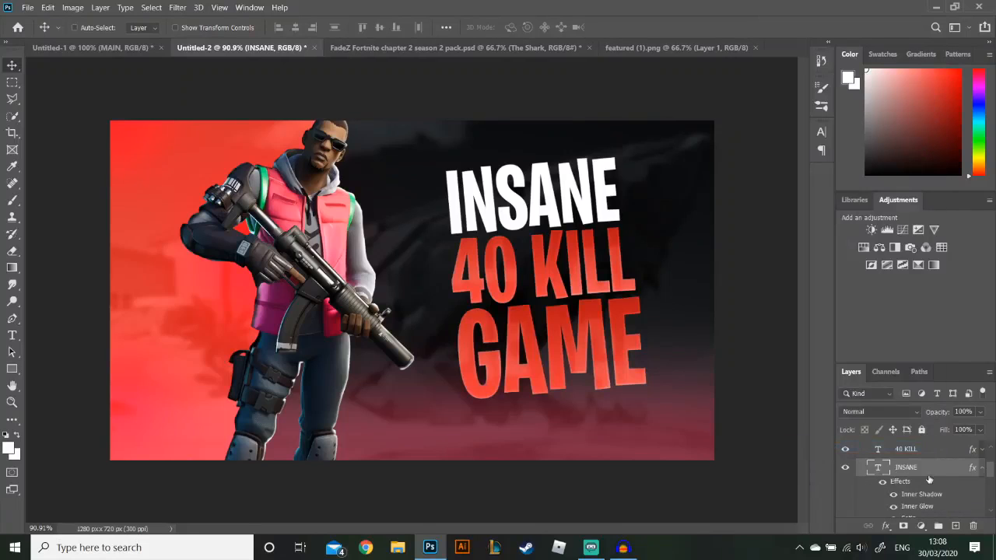
left_click(982, 467)
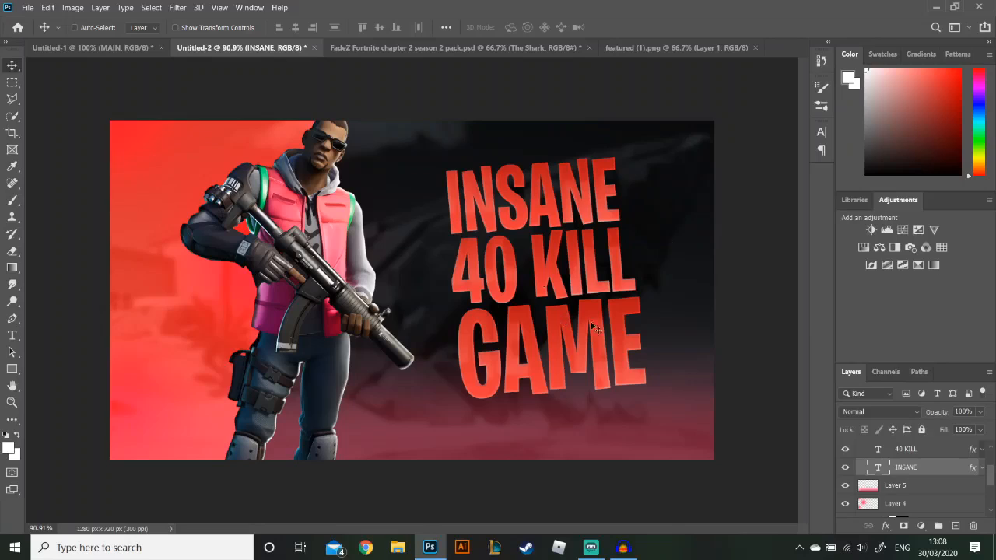
- Change the GAME text layer's gradient overlay to the light grey-white gradient preset and apply it
scroll(917, 480, "up", 2)
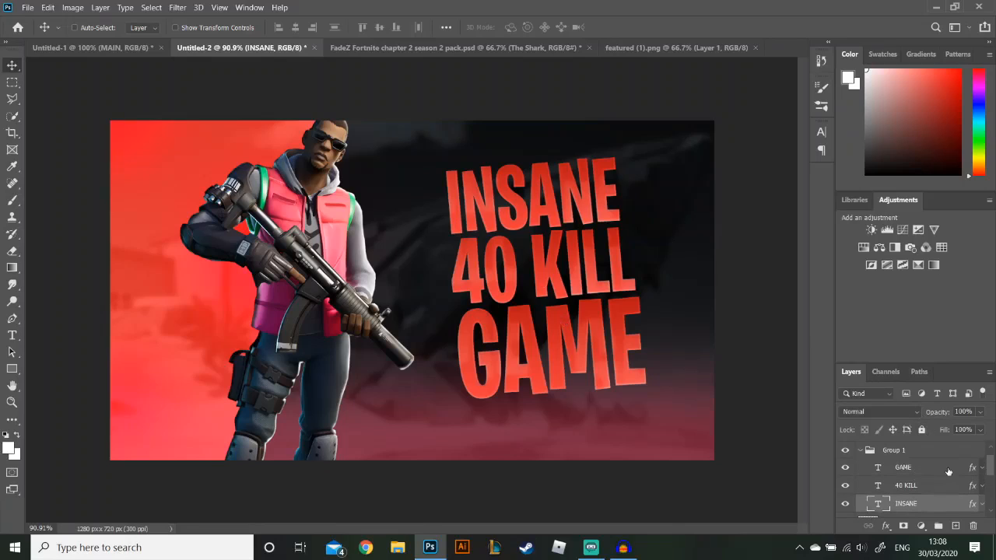
left_click(948, 469)
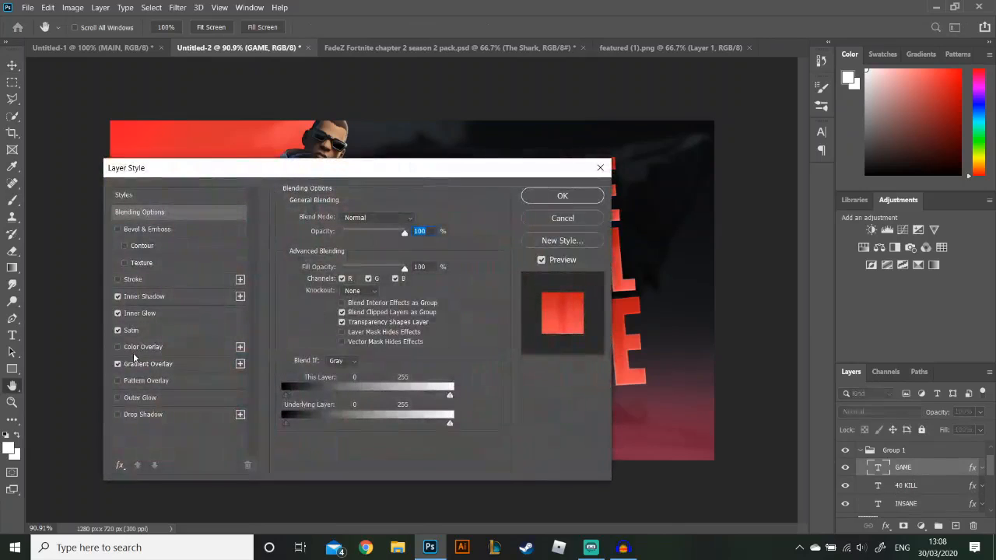
left_click(179, 363)
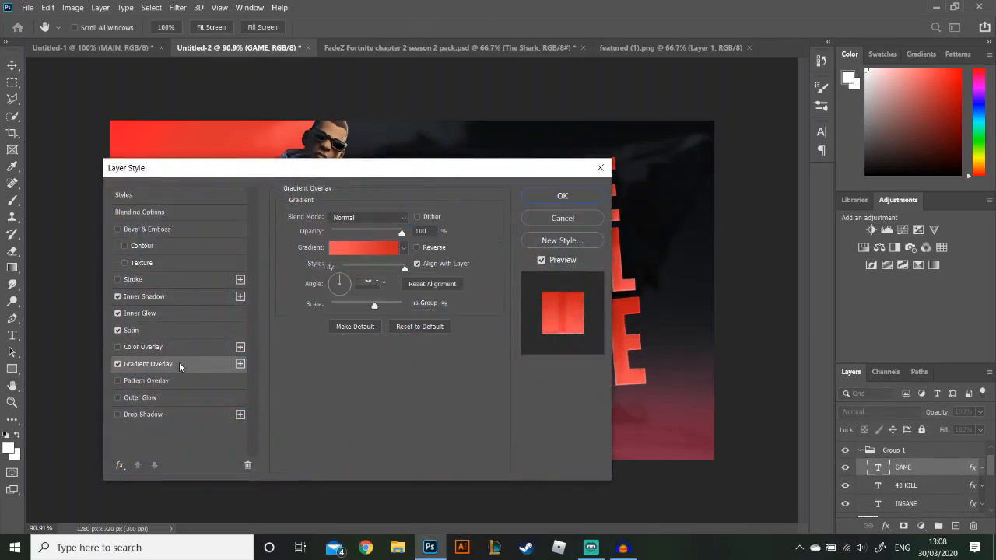
left_click(404, 247)
scroll(347, 315, "down", 3)
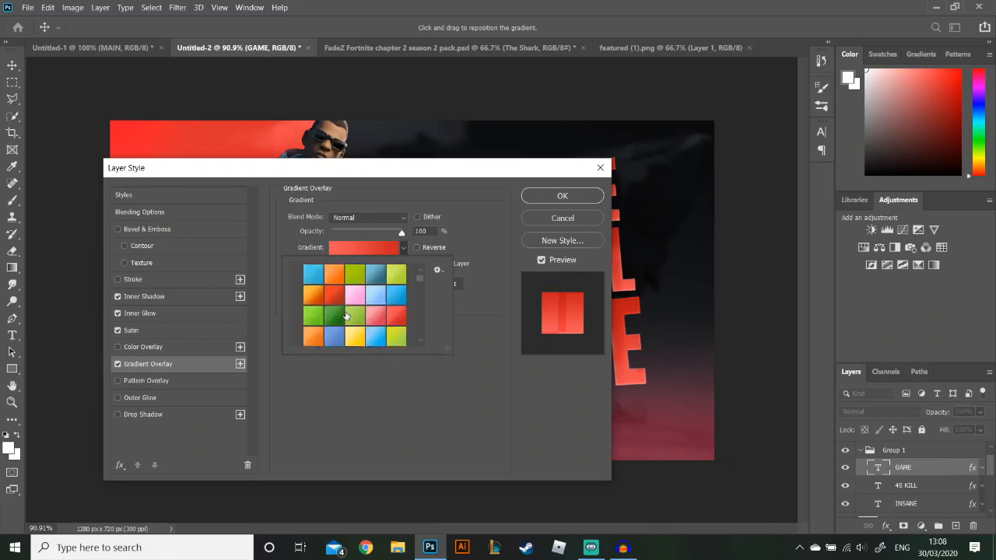
scroll(346, 315, "down", 2)
scroll(346, 315, "up", 2)
left_click(313, 316)
left_click_drag(361, 177, 221, 112)
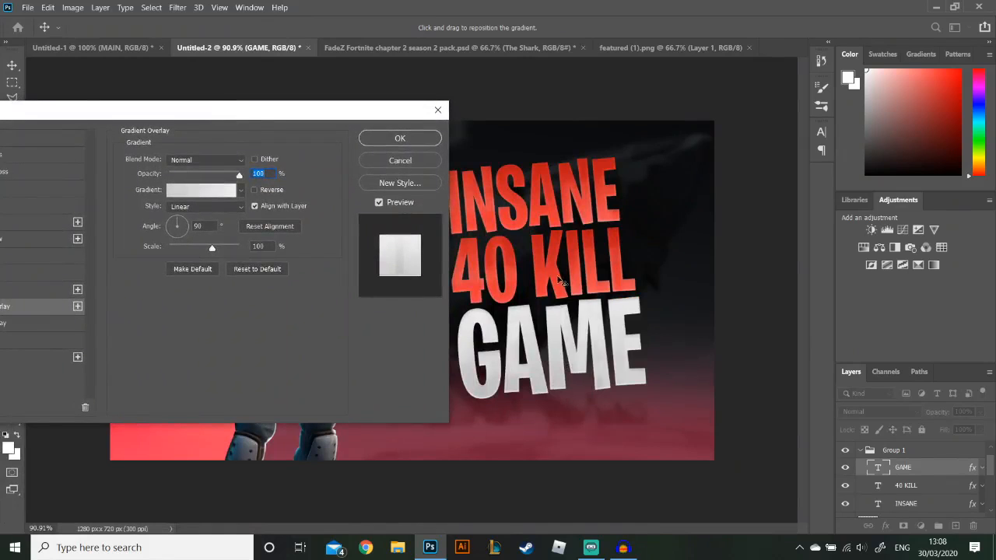
left_click(400, 139)
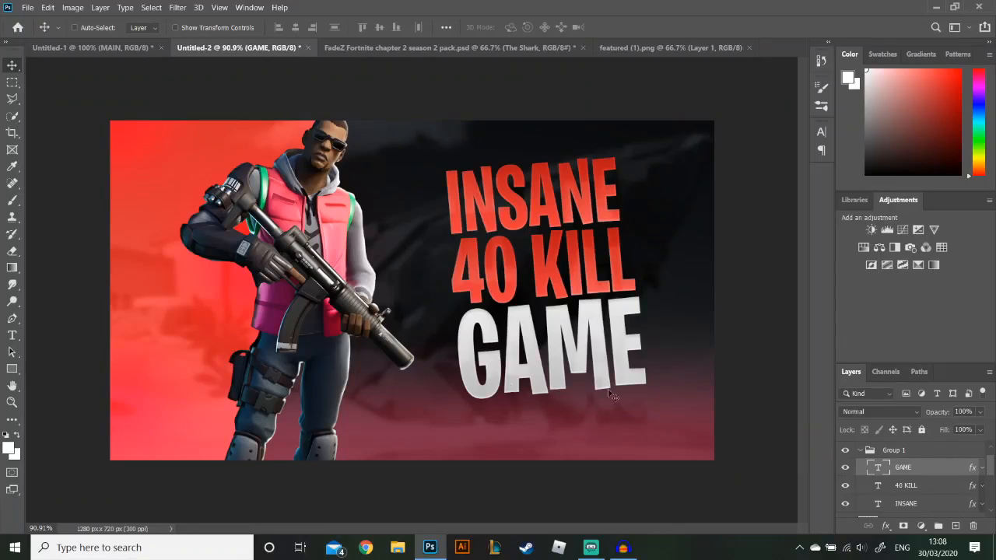
- Copy the GAME layer style and paste it onto the INSANE text layer in place of its red style
right_click(937, 467)
left_click(808, 435)
left_click(949, 507)
right_click(949, 510)
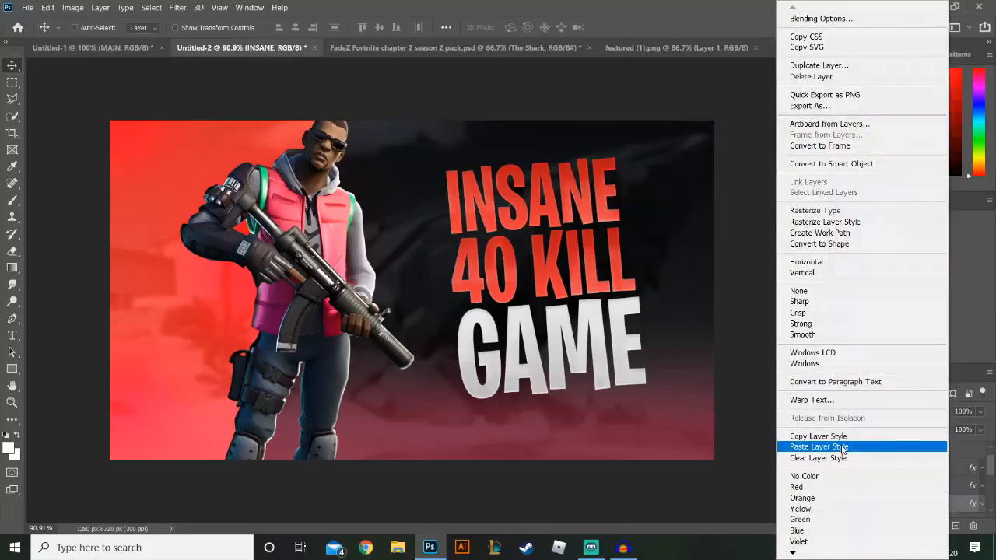
left_click(842, 448)
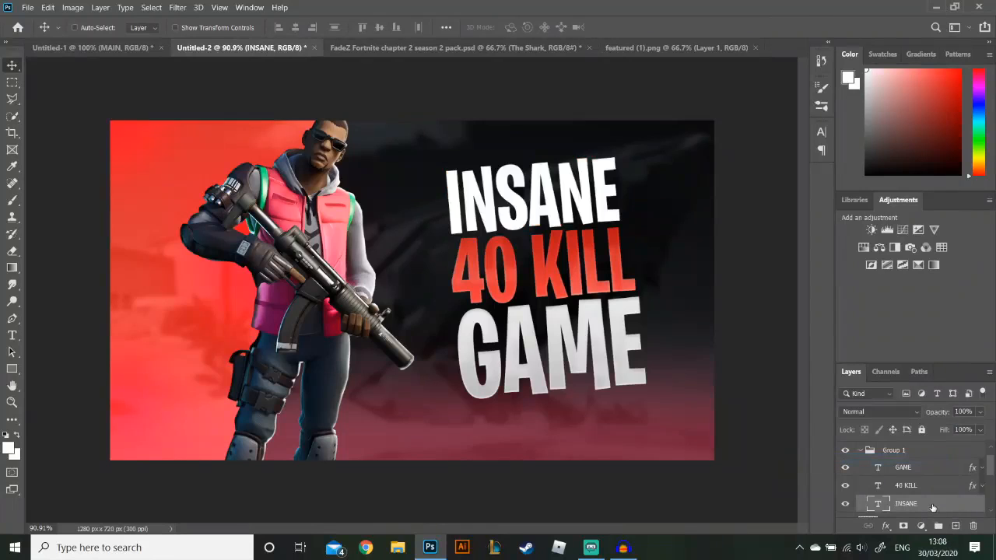
right_click(935, 517)
left_click(864, 446)
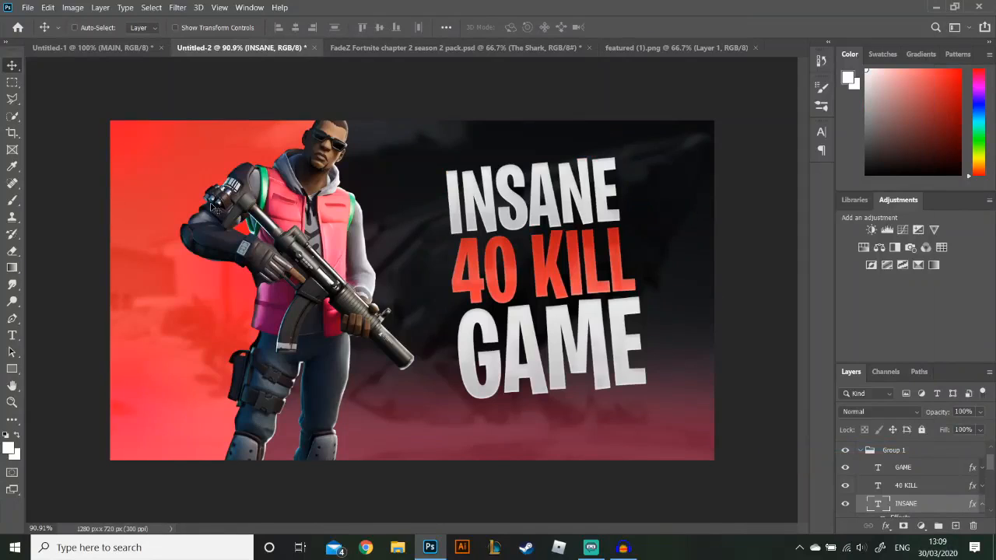
- Collapse and duplicate Group 1, then hide the original group
left_click(861, 453)
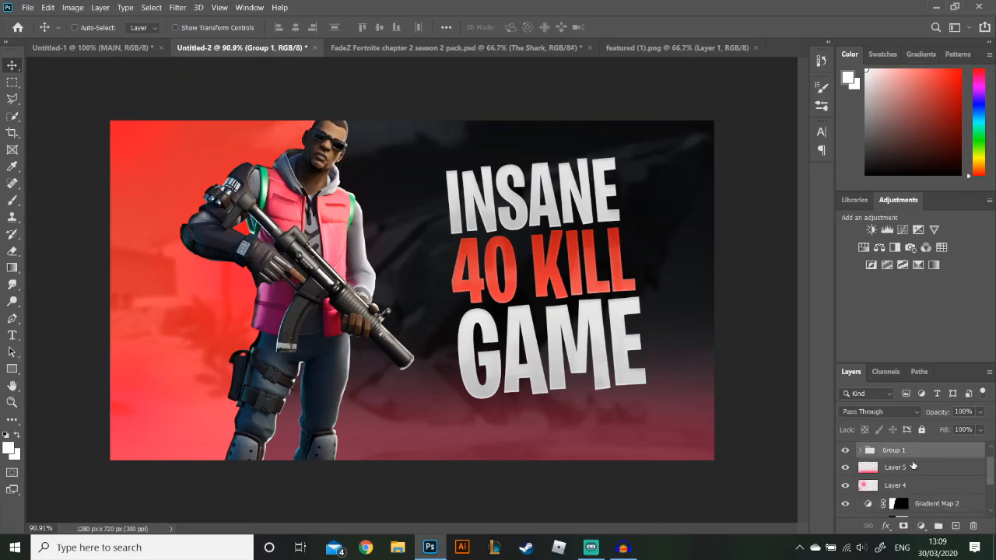
scroll(914, 466, "up", 1)
key("ctrl+j")
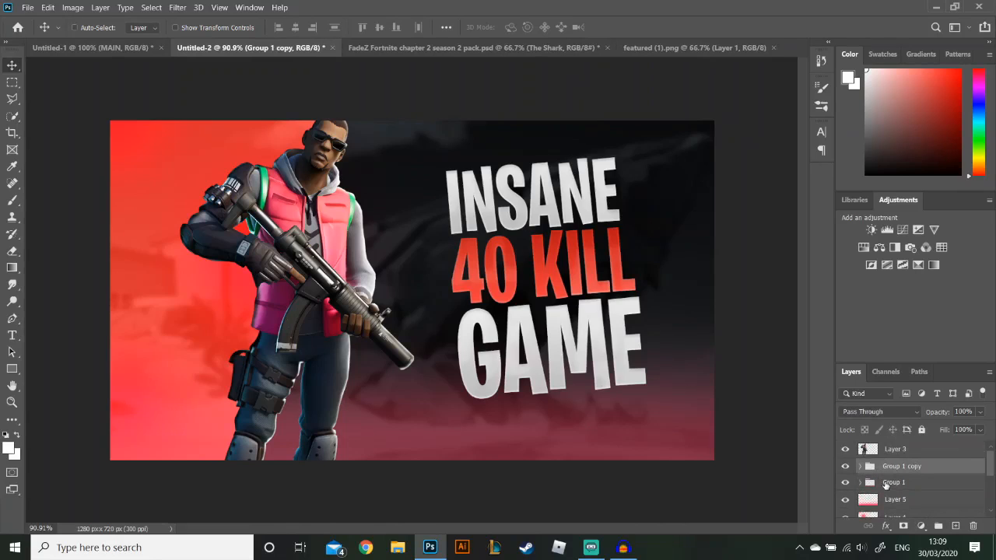
left_click(846, 484)
- Rename the duplicated title group to TEXT
double_click(903, 466)
type("TEXT")
key("Return")
key("Caps_Lock")
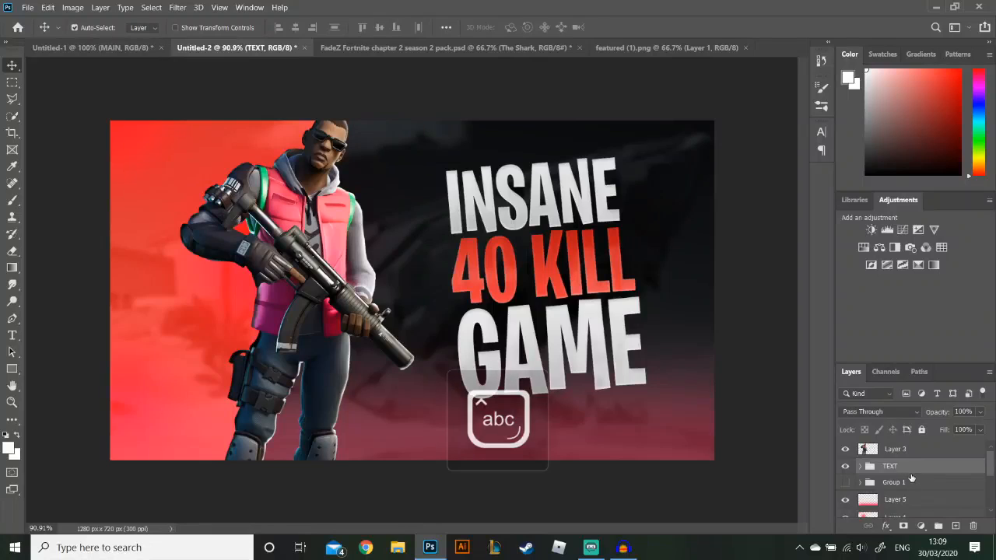
- Merge the TEXT group into a single layer and duplicate that layer
key("ctrl+e")
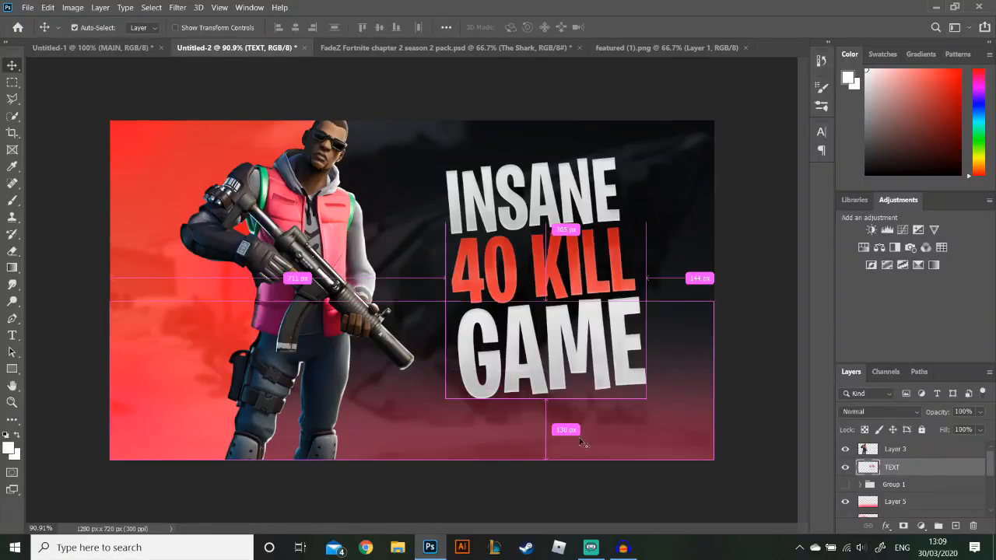
key("ctrl+j")
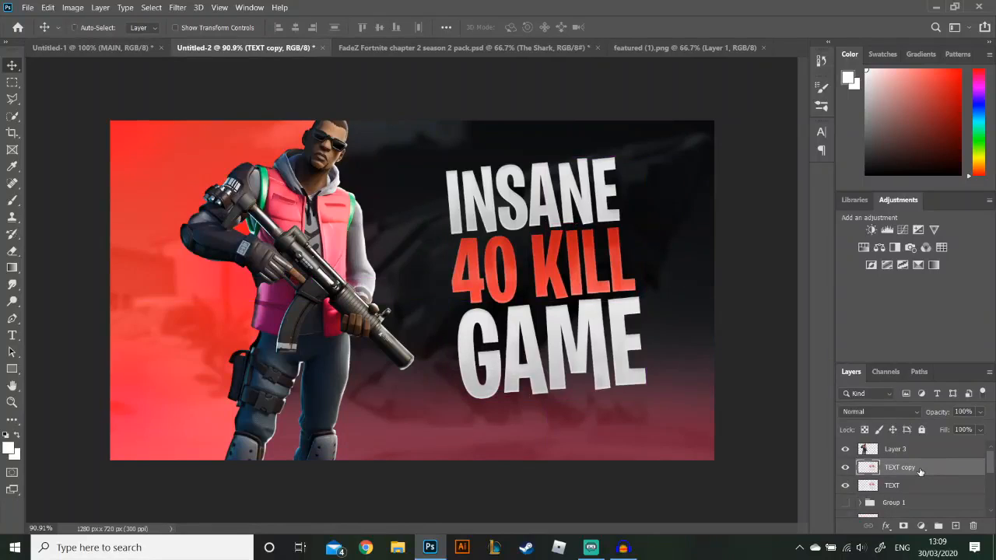
- Give the lower TEXT layer a black Color Overlay and rasterize its layer style
left_click(923, 485)
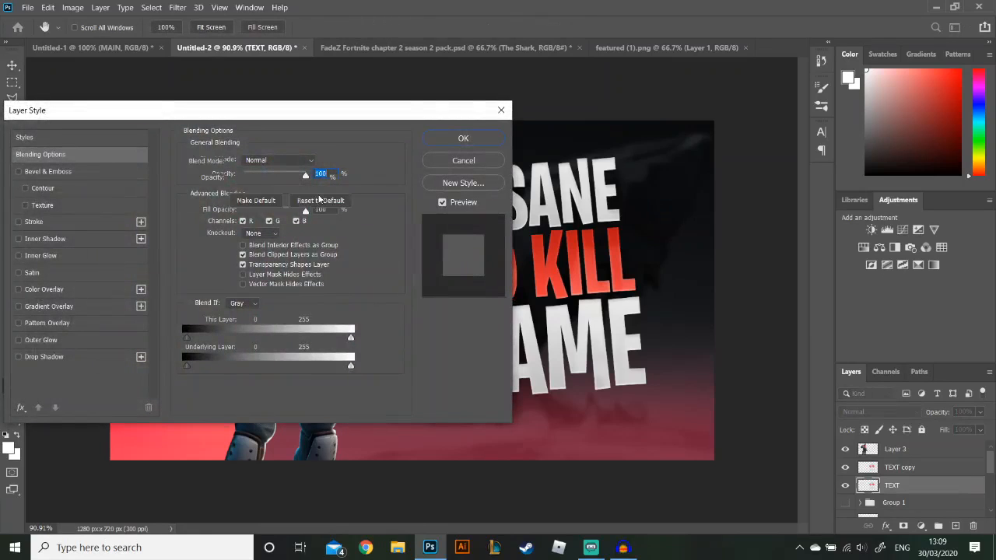
left_click(40, 290)
key("Return")
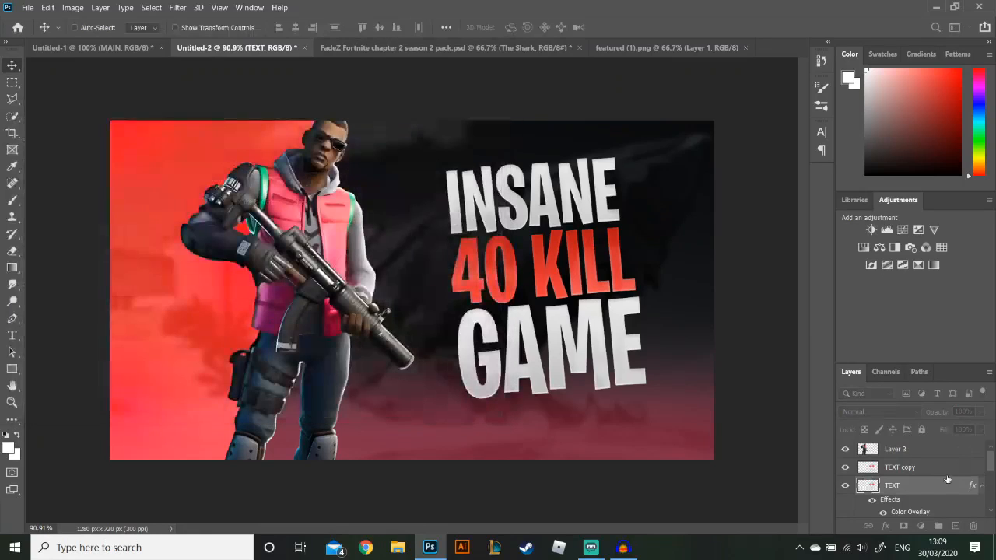
right_click(934, 484)
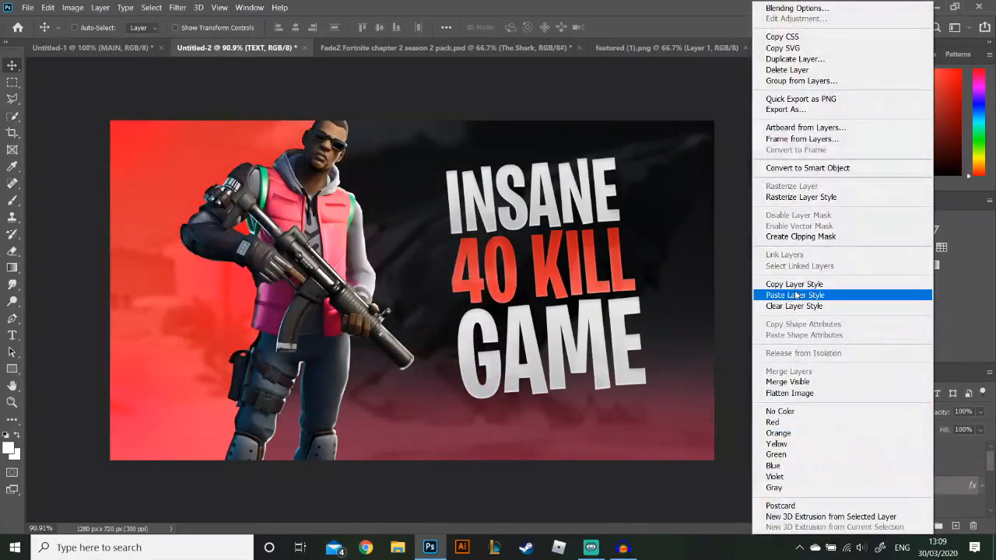
left_click(795, 197)
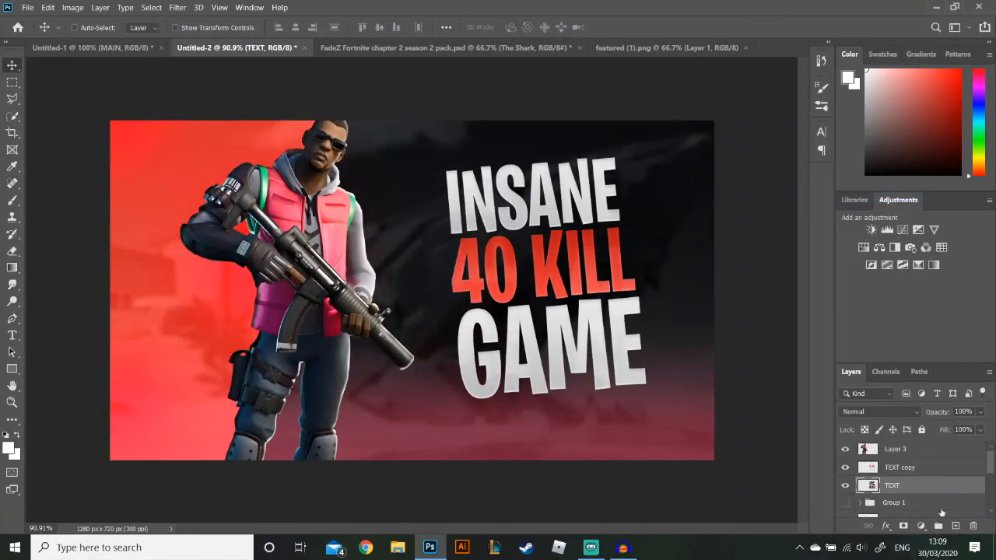
left_click(844, 468)
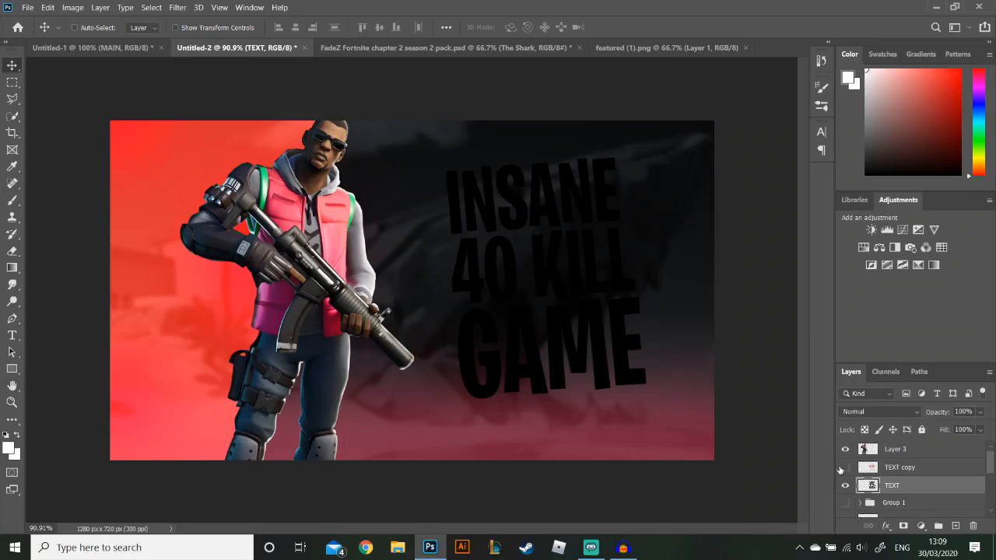
left_click(844, 467)
- Expand the black TEXT layer with the Minimum filter at a radius of 23.2 pixels, preserving Roundness
left_click(185, 6)
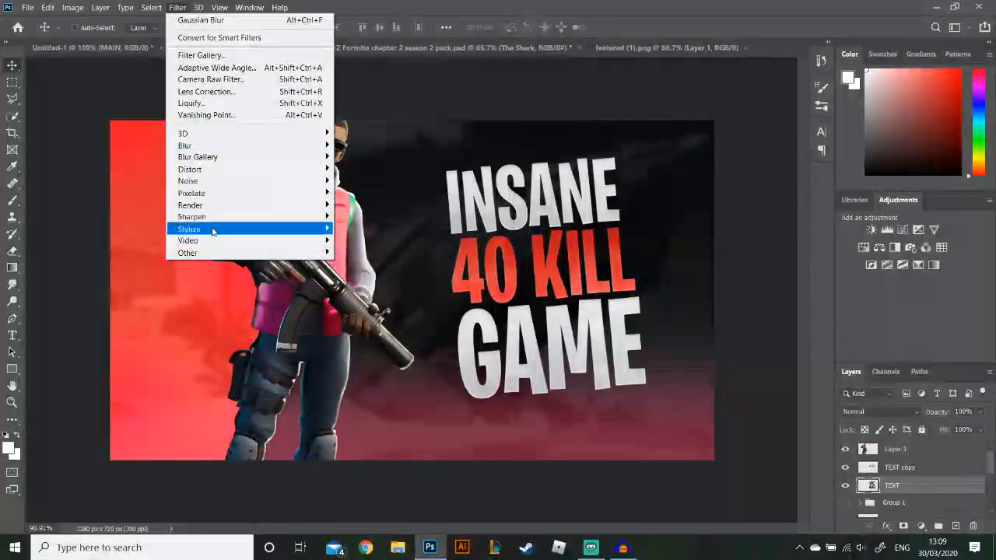
mouse_move(217, 253)
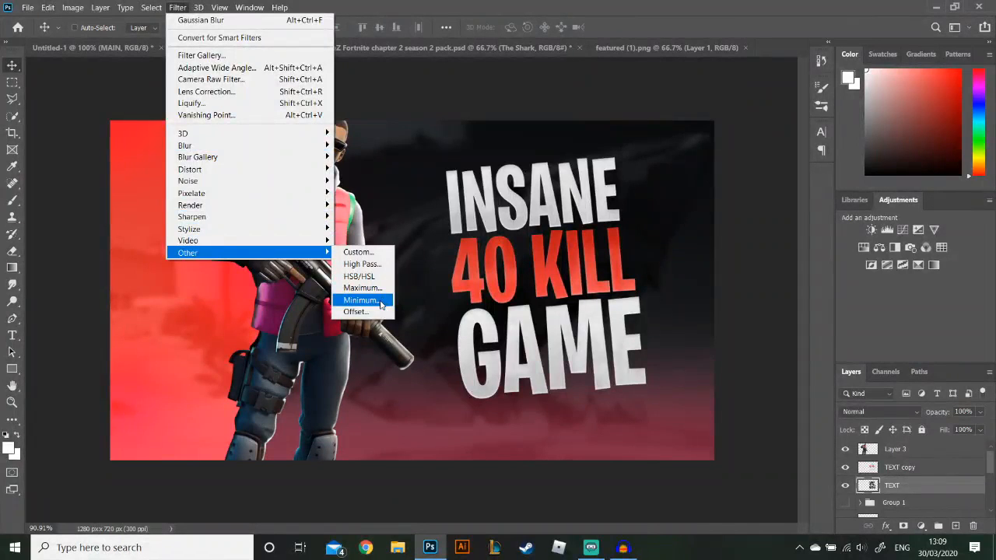
left_click(381, 302)
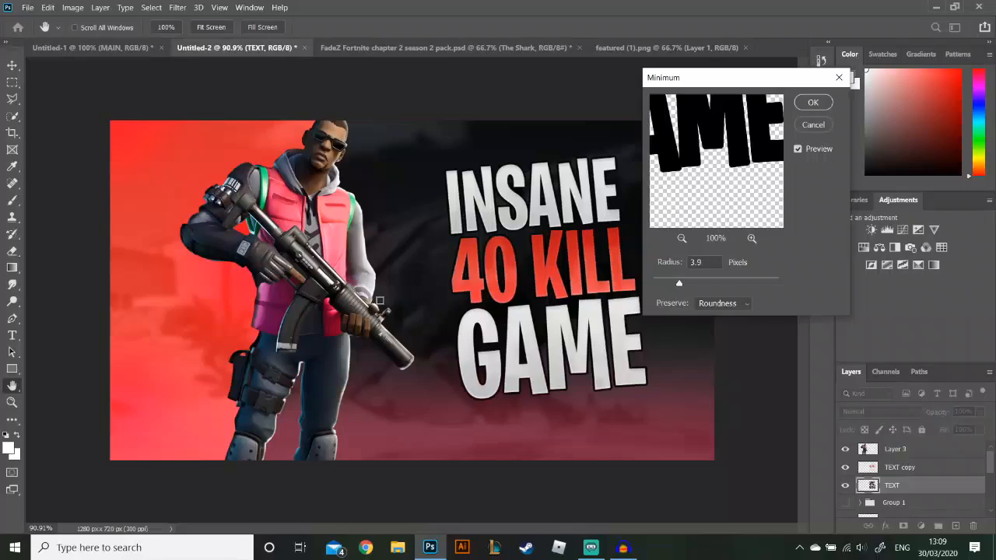
left_click_drag(683, 281, 705, 283)
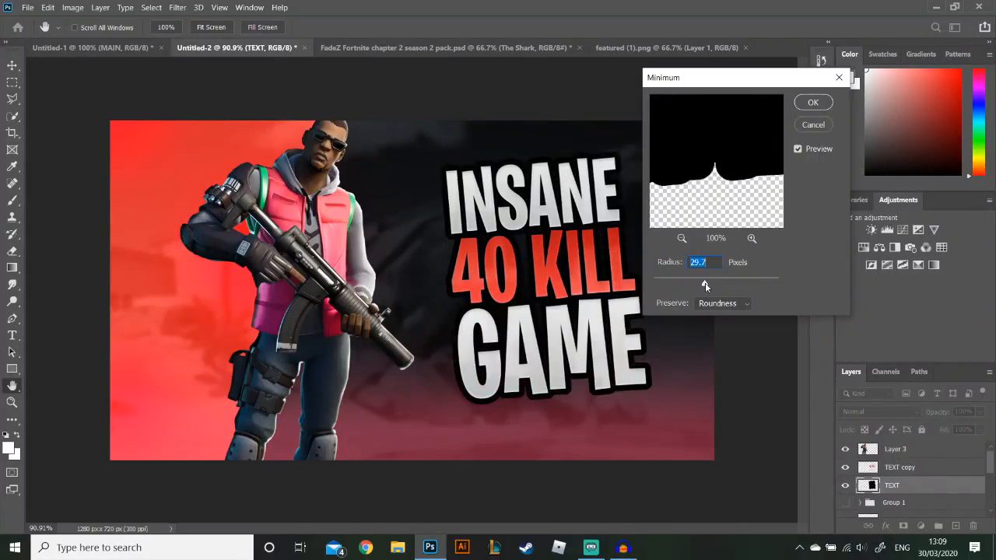
left_click_drag(703, 284, 703, 284)
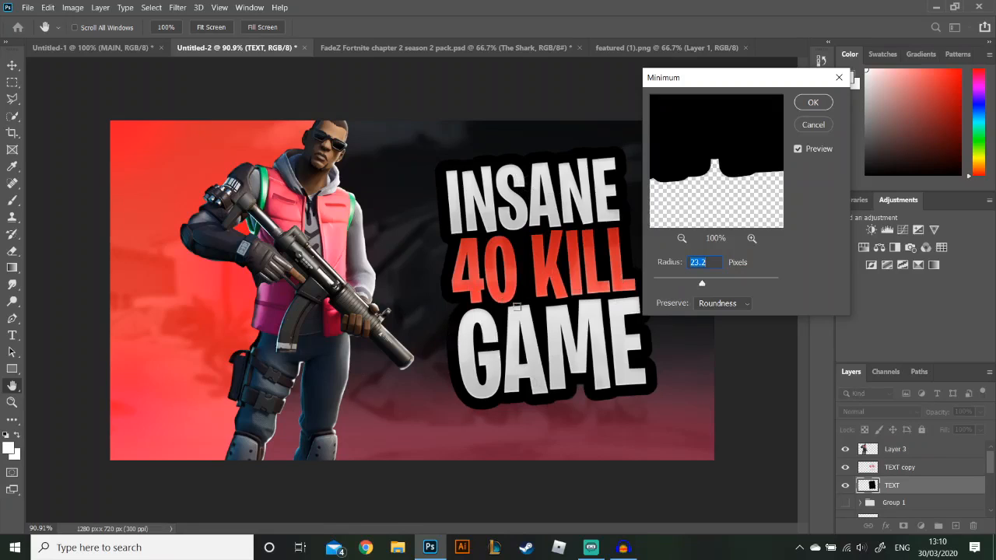
left_click(740, 303)
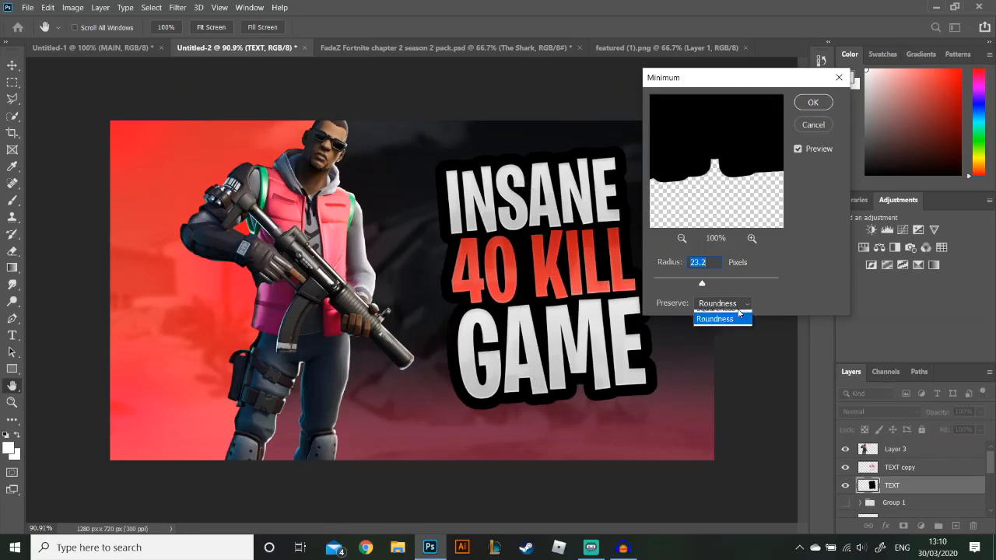
left_click(720, 320)
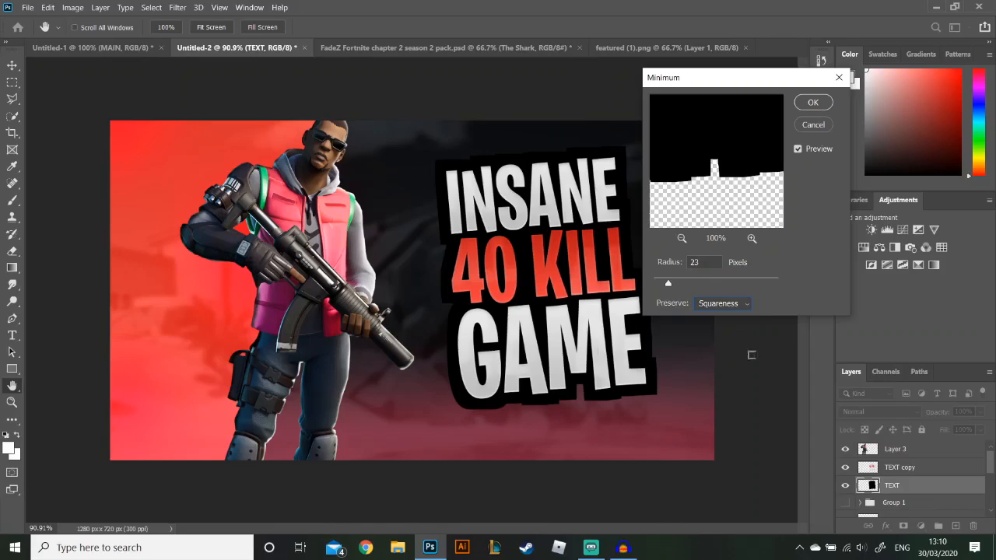
left_click(730, 304)
left_click(722, 326)
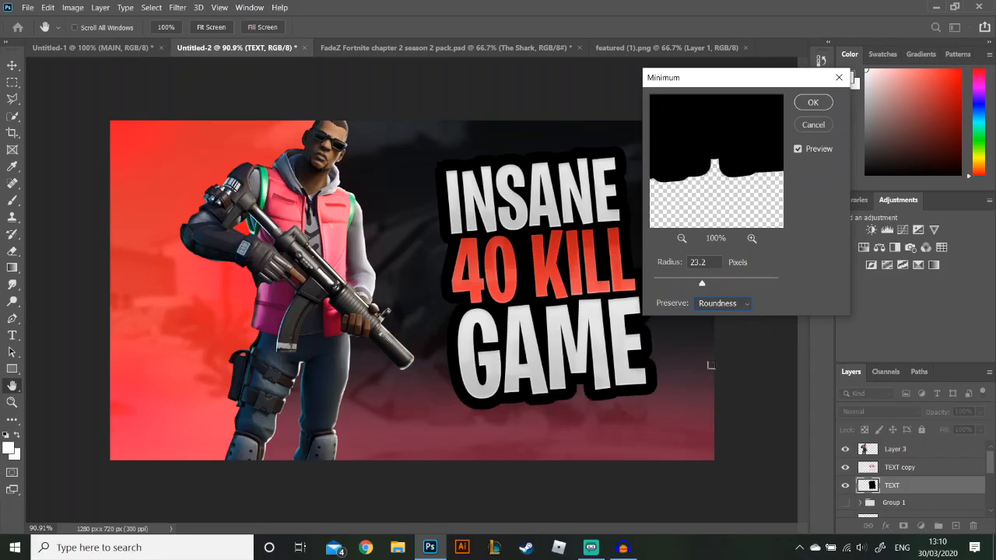
left_click(811, 104)
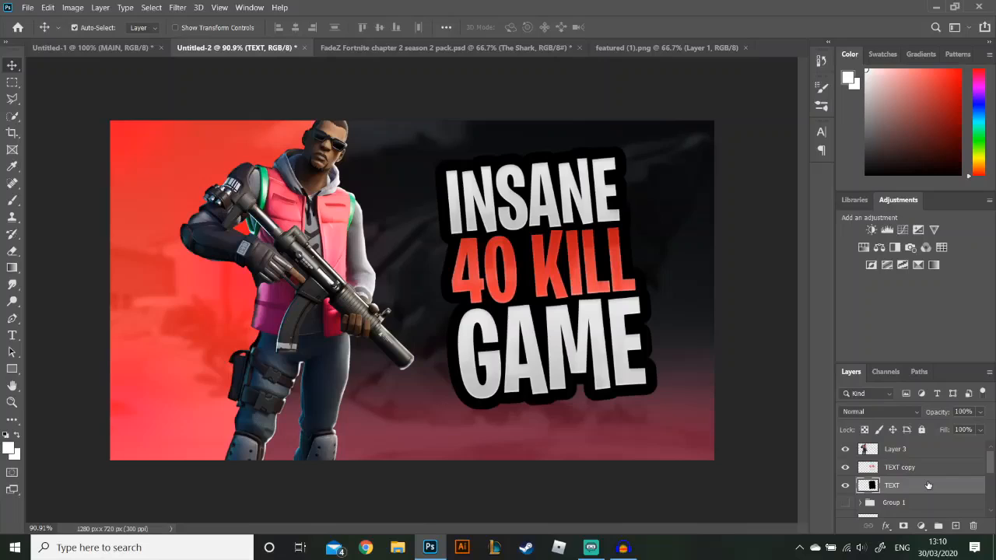
- Duplicate the black TEXT layer, place the copy beneath it, and apply a red gradient preset as the copy's Gradient Overlay
key("ctrl+j")
key("ctrl+bracketleft")
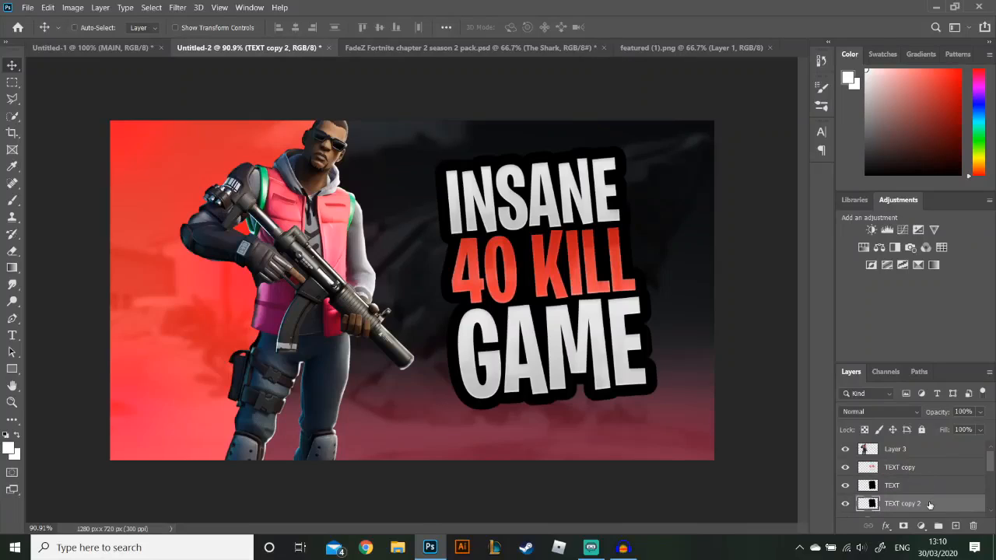
key("space")
left_click(56, 307)
left_click(305, 189)
scroll(257, 245, "up", 5)
left_click(211, 241)
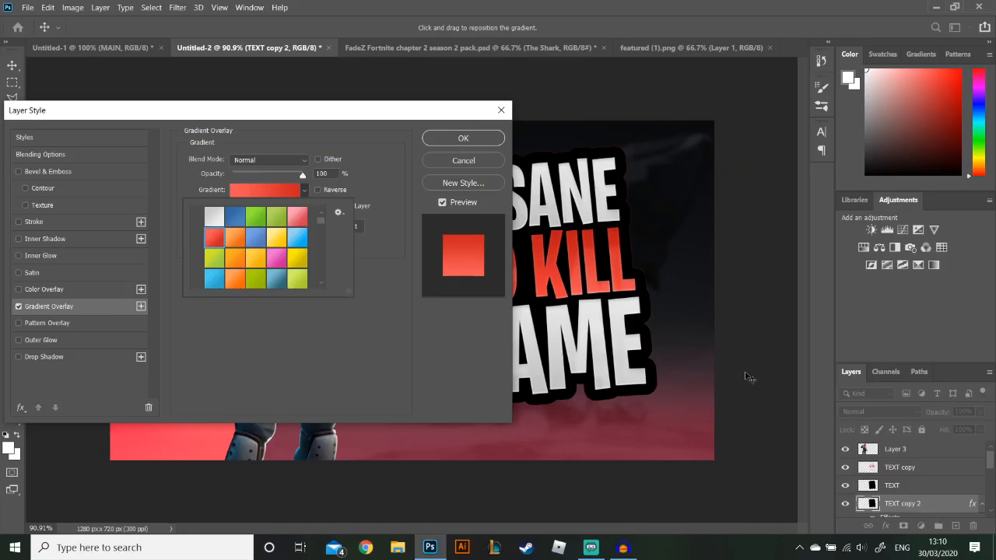
scroll(916, 501, "down", 1)
scroll(916, 501, "down", 2)
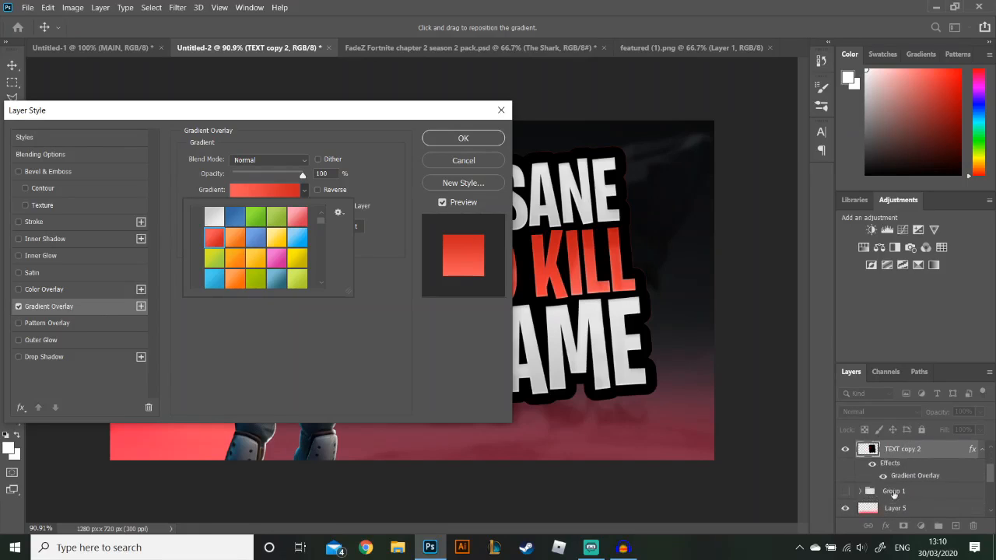
left_click(451, 141)
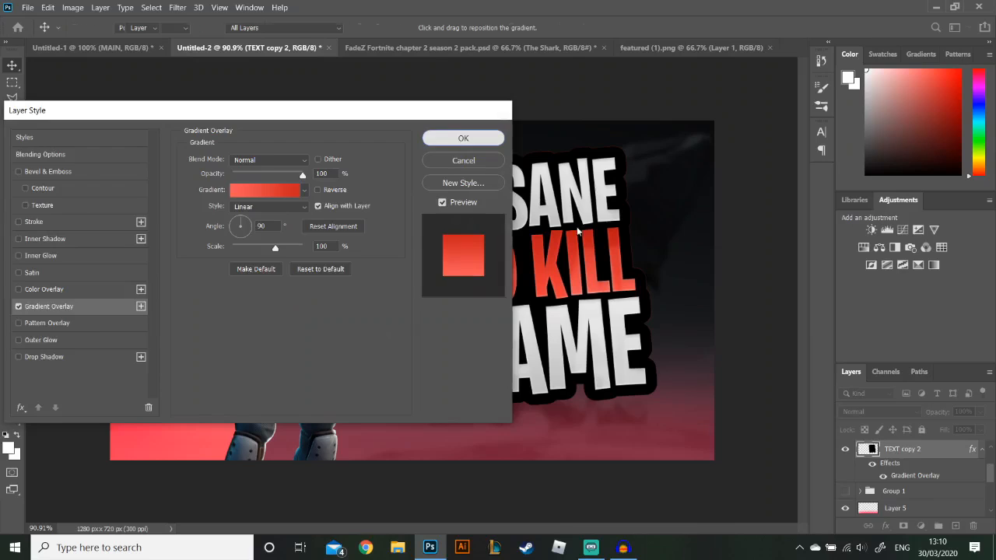
left_click(451, 141)
- Rasterize the red copy's layer style and expand it with the Minimum filter at a 4.2-pixel radius, preserving Roundness
right_click(934, 452)
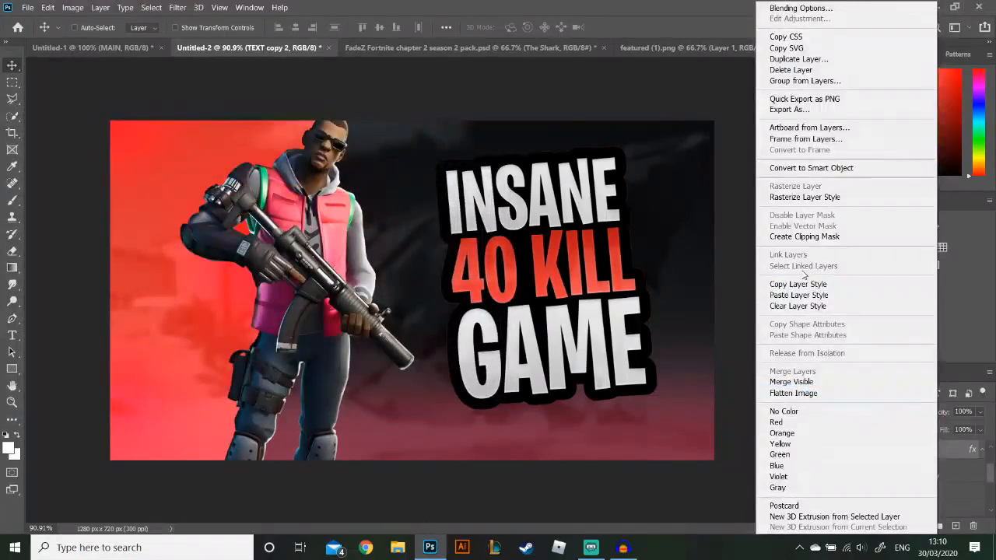
left_click(804, 197)
left_click(177, 7)
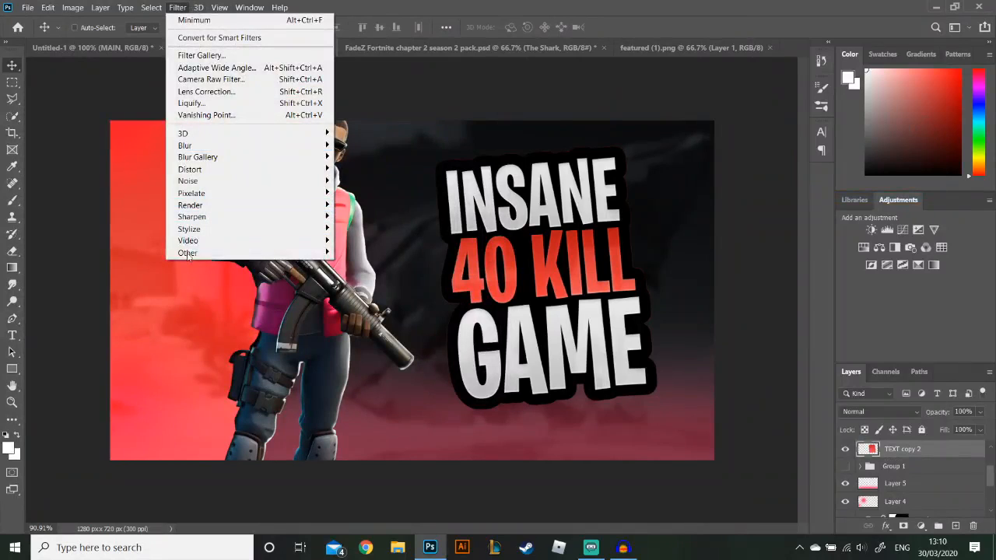
mouse_move(194, 253)
left_click(362, 300)
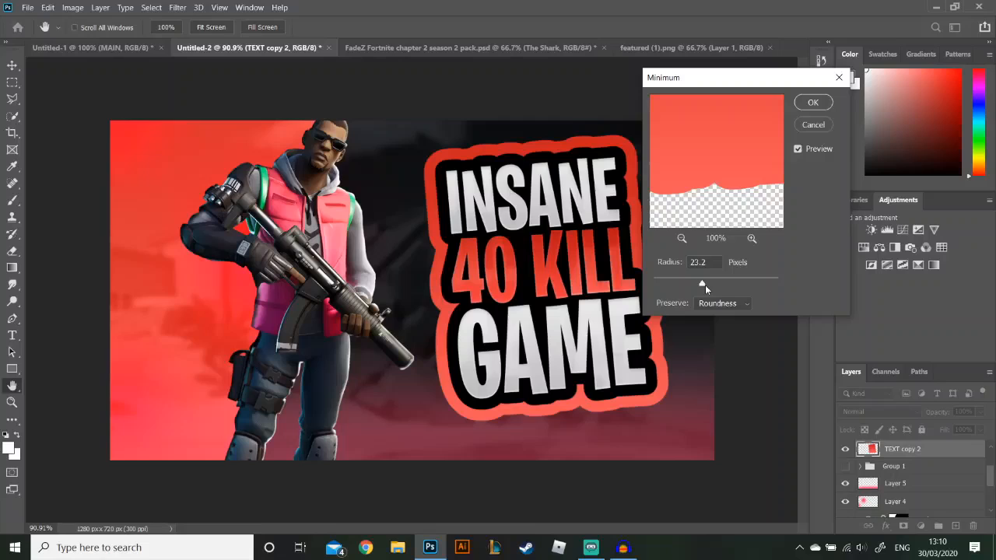
left_click_drag(659, 287, 681, 286)
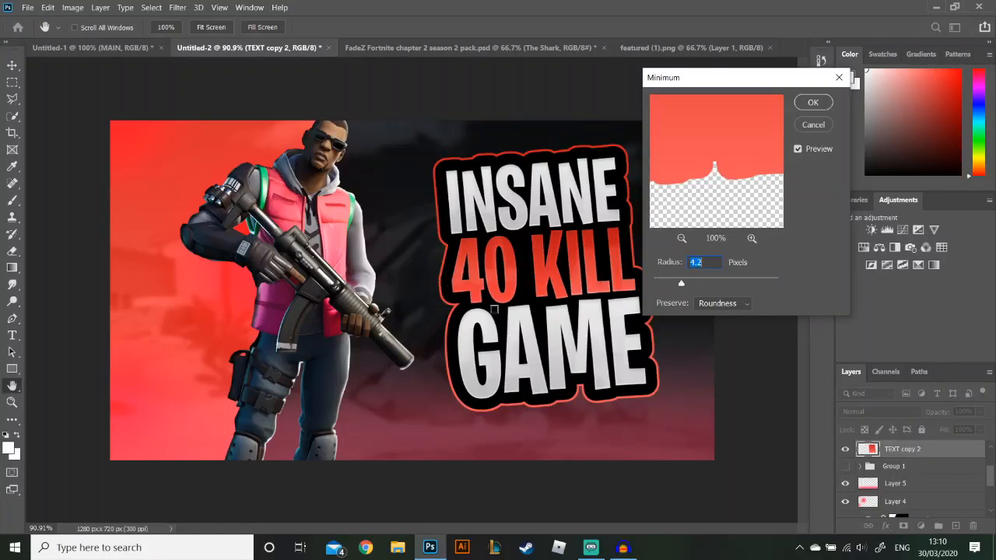
left_click(813, 102)
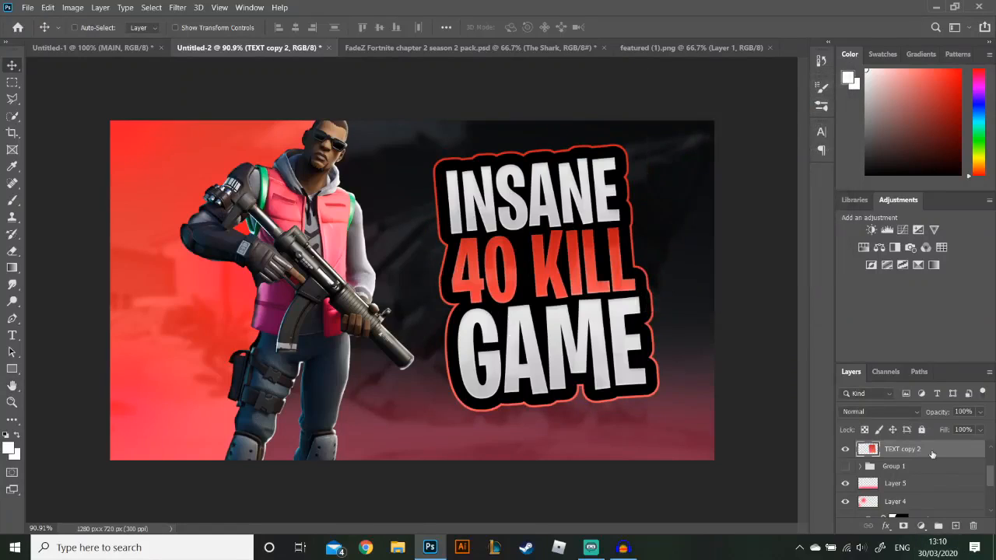
- Merge the title layer with its black and red outline layers into one layer
scroll(918, 471, "up", 1)
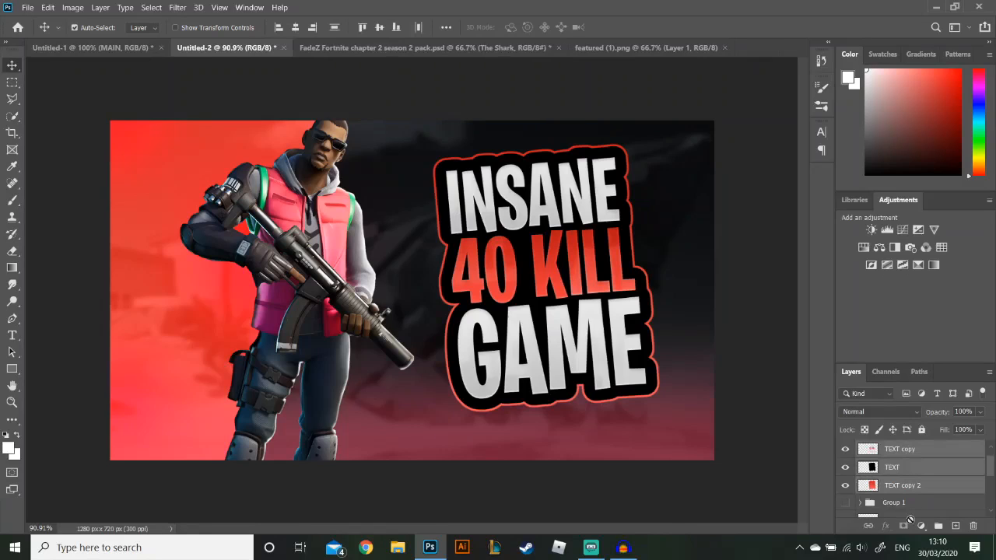
key("ctrl+e")
left_click(846, 450)
left_click(845, 449)
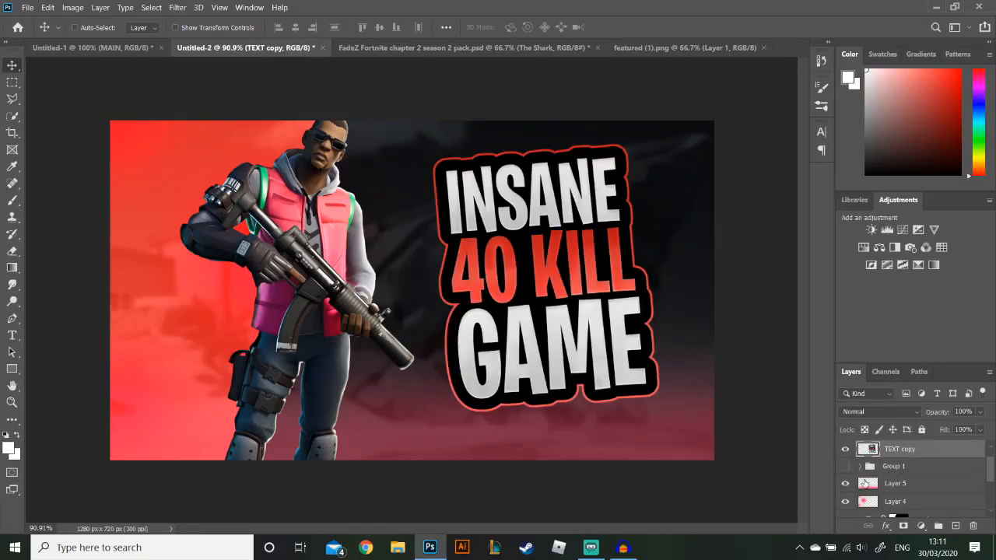
- Add a new layer clipped to the merged title and dab soft white highlights on its upper-left corner, lower-right corner and centre
left_click(956, 526)
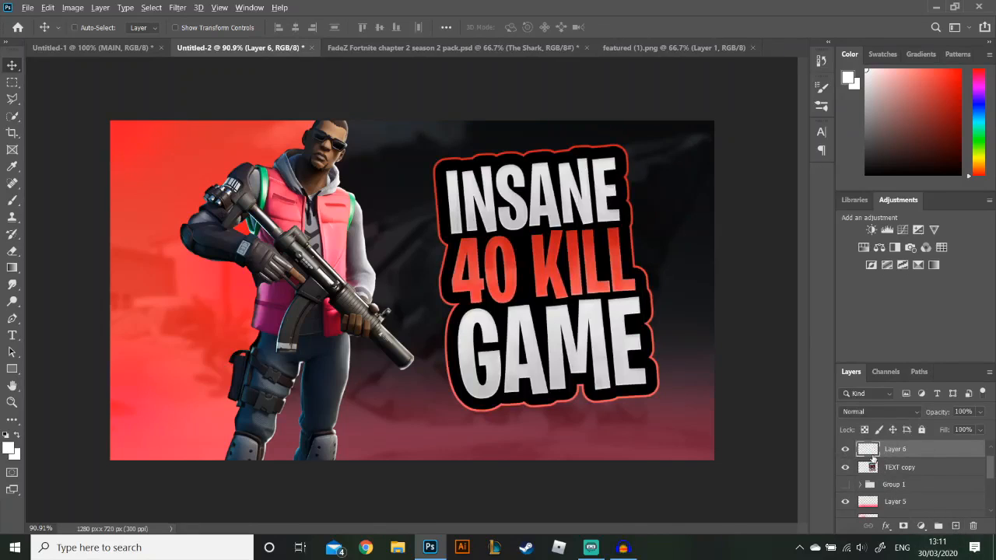
left_click(873, 457, "alt")
key("b")
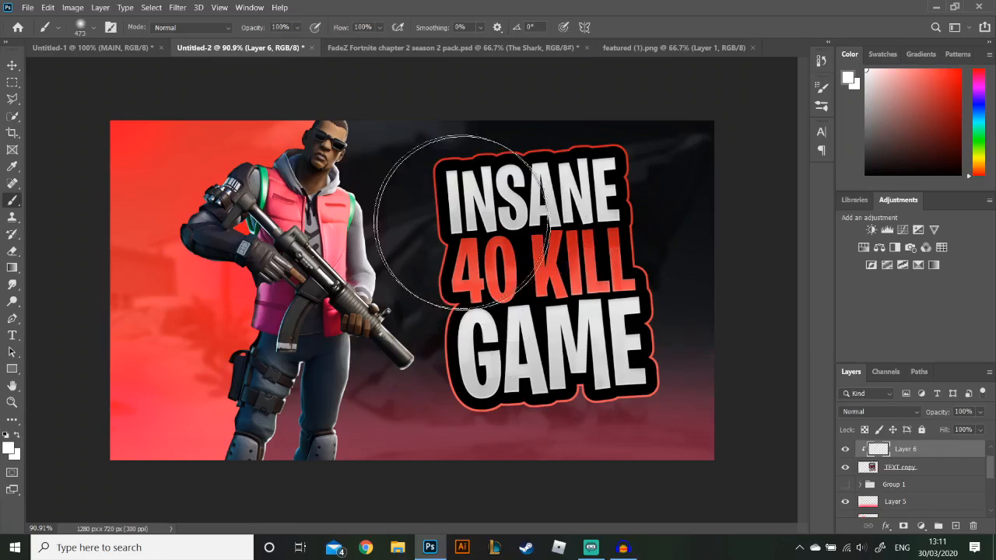
left_click(6, 435)
left_click(17, 436)
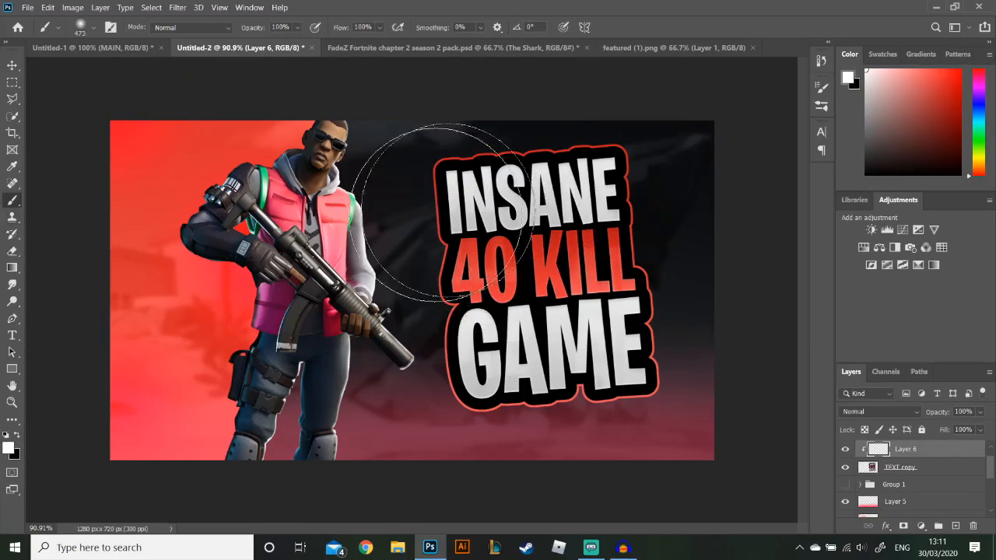
left_click(433, 154)
left_click(666, 419)
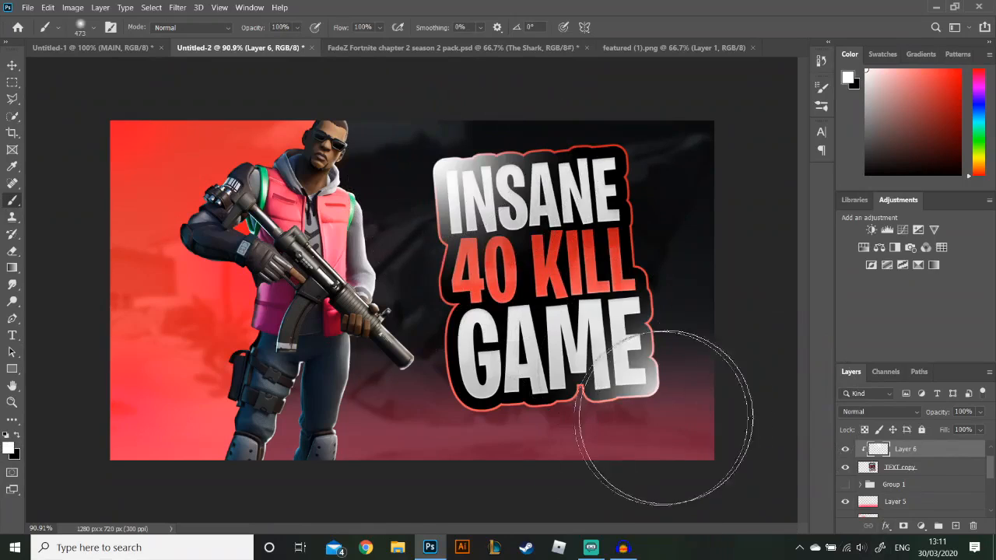
left_click(533, 269)
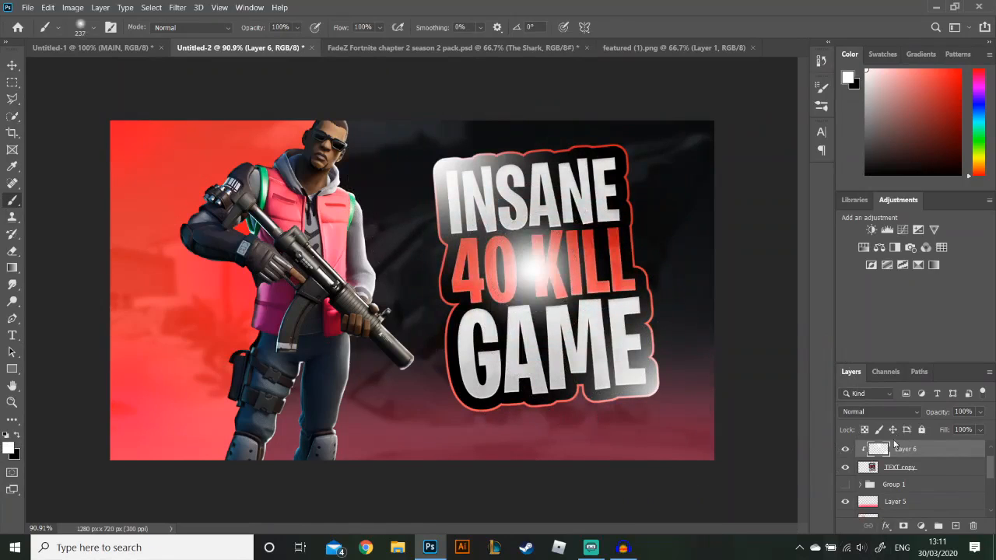
- Set the highlight layer's blend mode to Overlay and merge it into the title layer
left_click(891, 413)
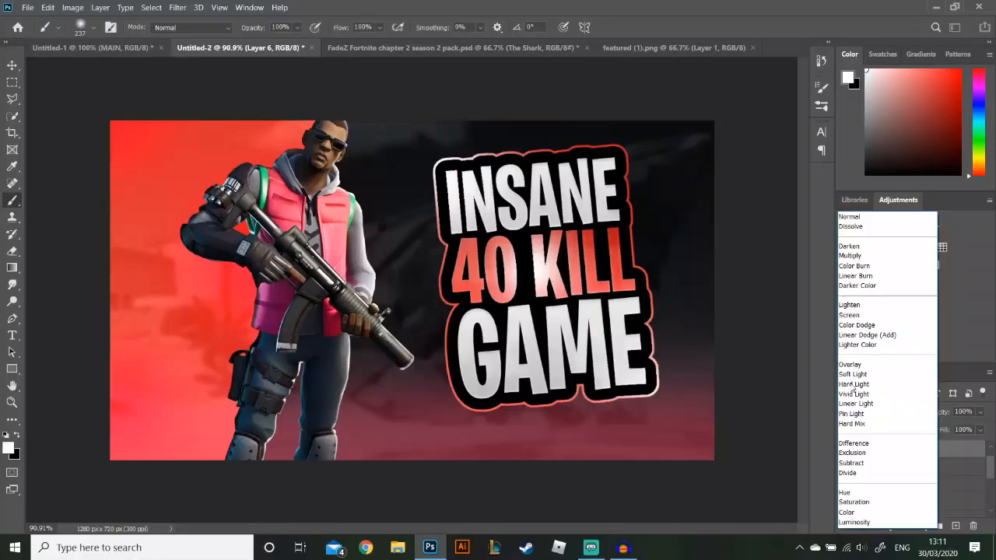
left_click(852, 364)
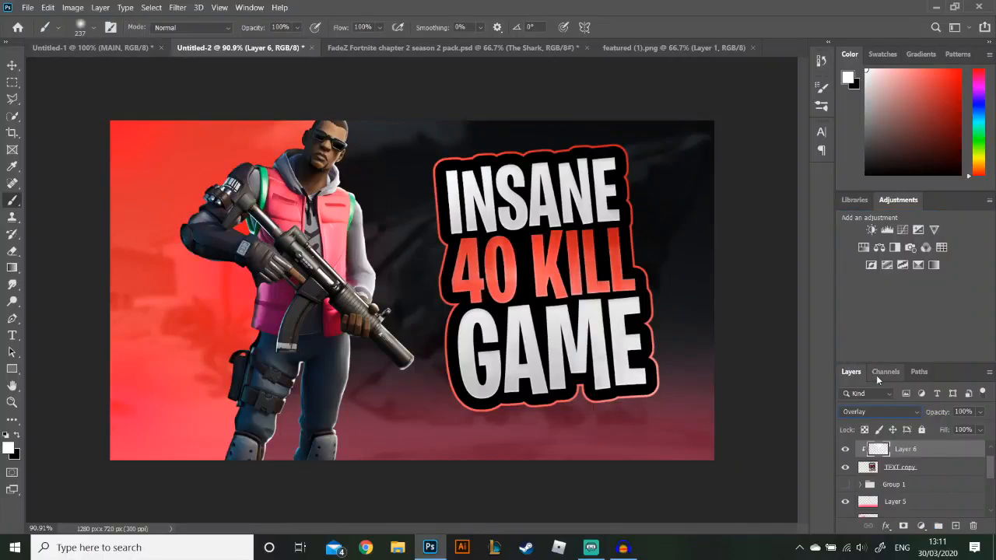
left_click(846, 450)
left_click(846, 450)
key("ctrl+e")
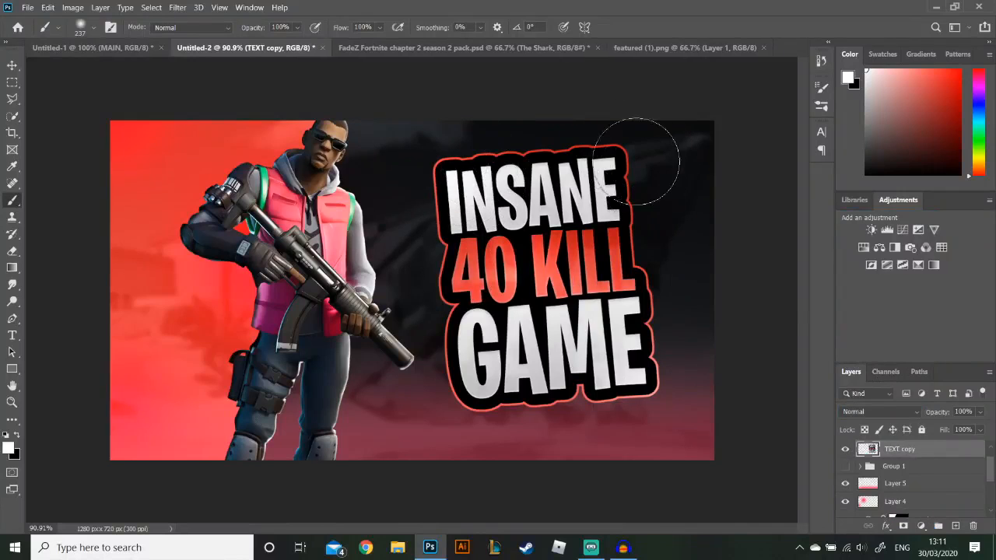
- Add a new layer clipped to the title layer and brush a soft white highlight over the title's upper-right corner
left_click(957, 526)
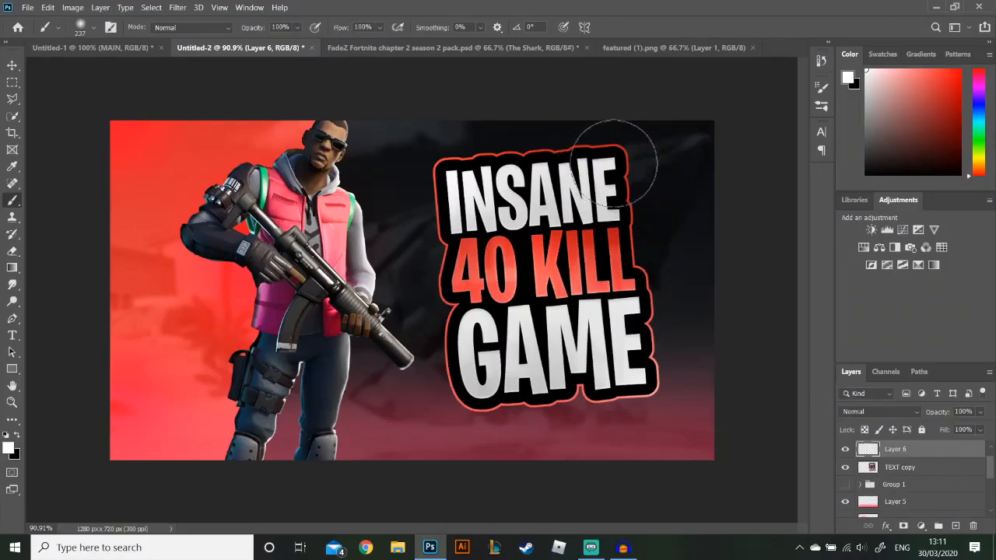
scroll(592, 159, "down", 4)
left_click_drag(515, 164, 595, 183)
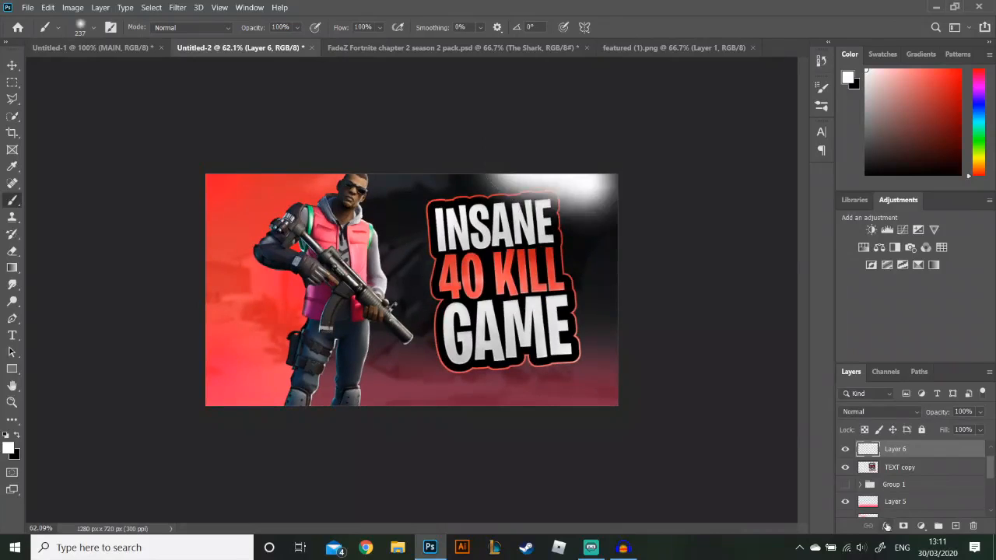
left_click(874, 458, "alt")
scroll(563, 272, "up", 9)
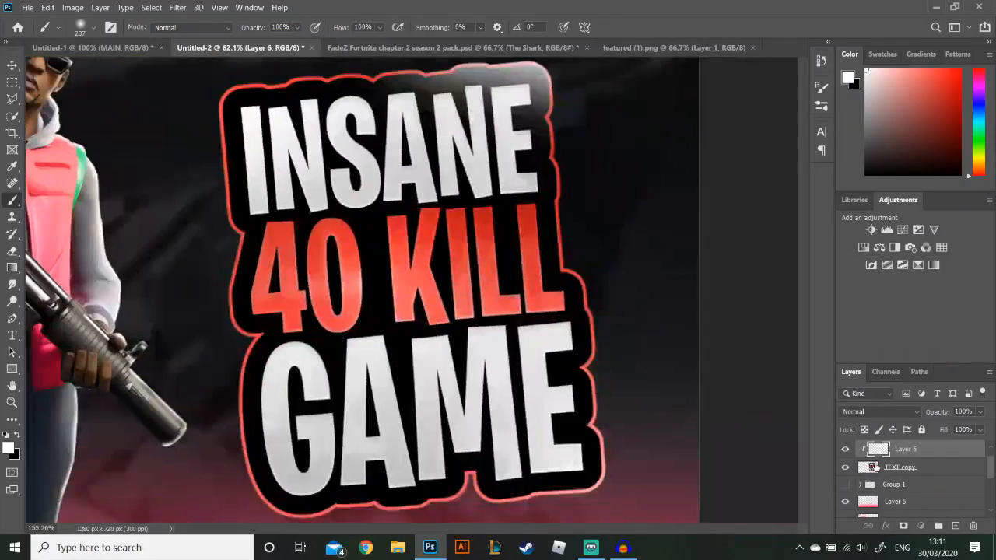
left_click(901, 468)
scroll(580, 238, "down", 6)
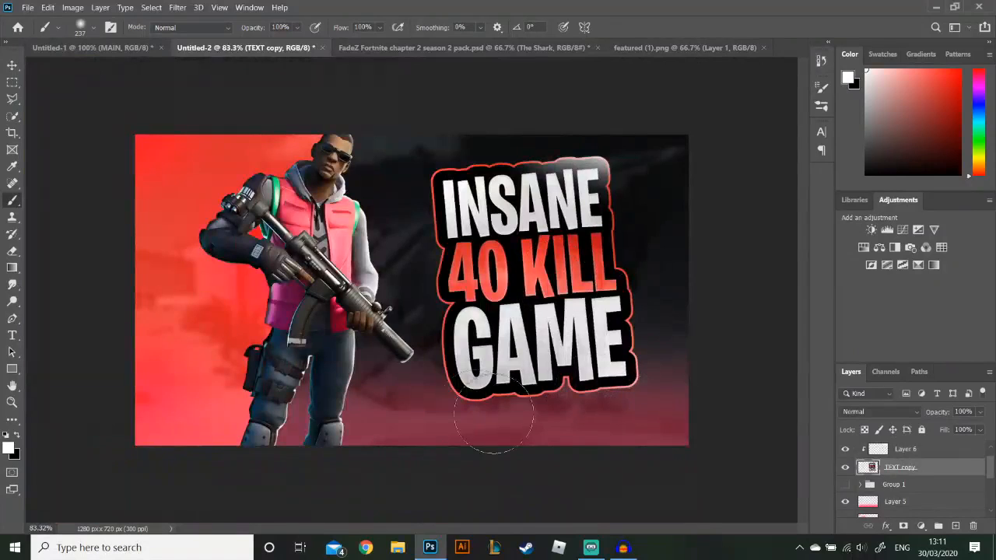
left_click_drag(407, 324, 475, 435)
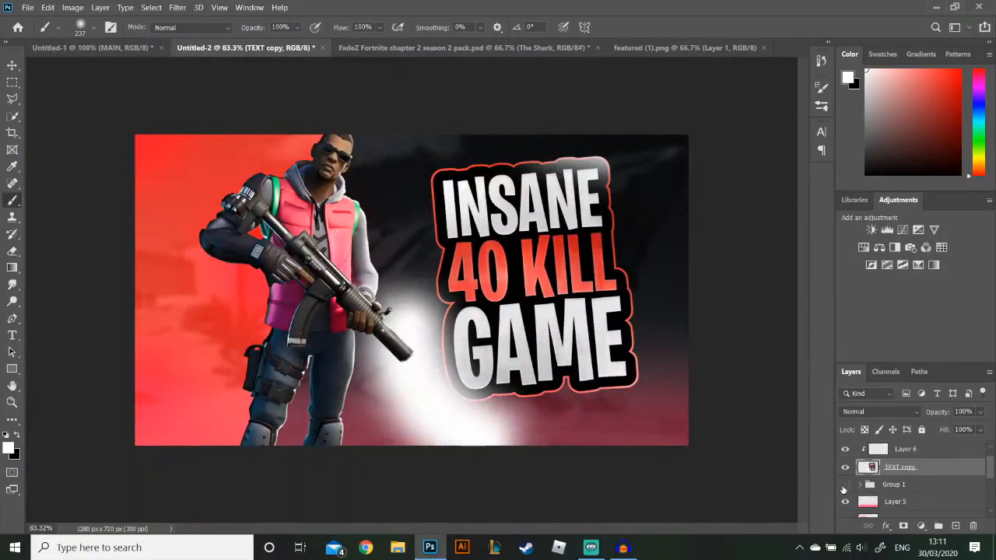
key("ctrl+z")
- Brush a soft white highlight along the title's lower-left corner on the clipped layer
left_click(905, 449)
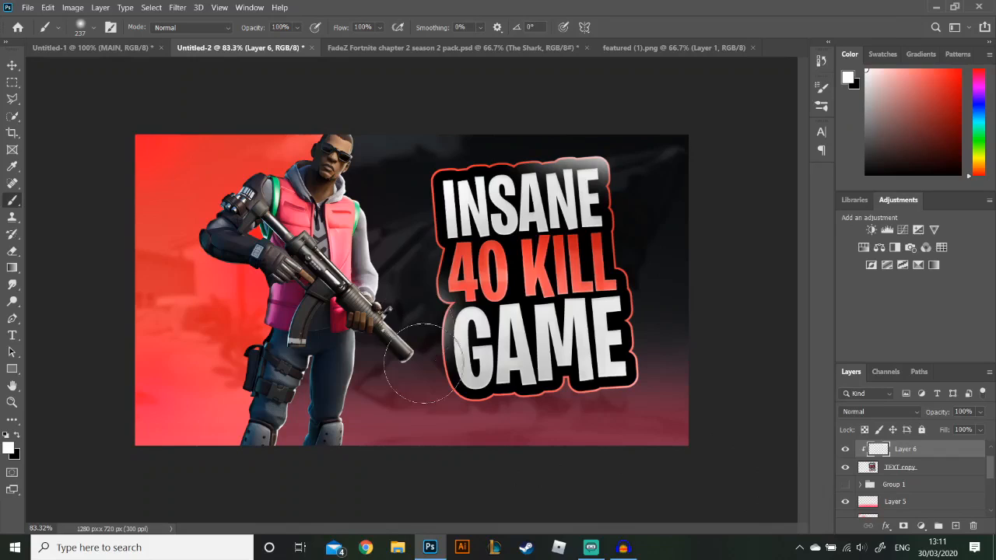
mouse_move(404, 343)
left_mouse_down()
mouse_move(452, 396)
mouse_move(502, 425)
left_mouse_up()
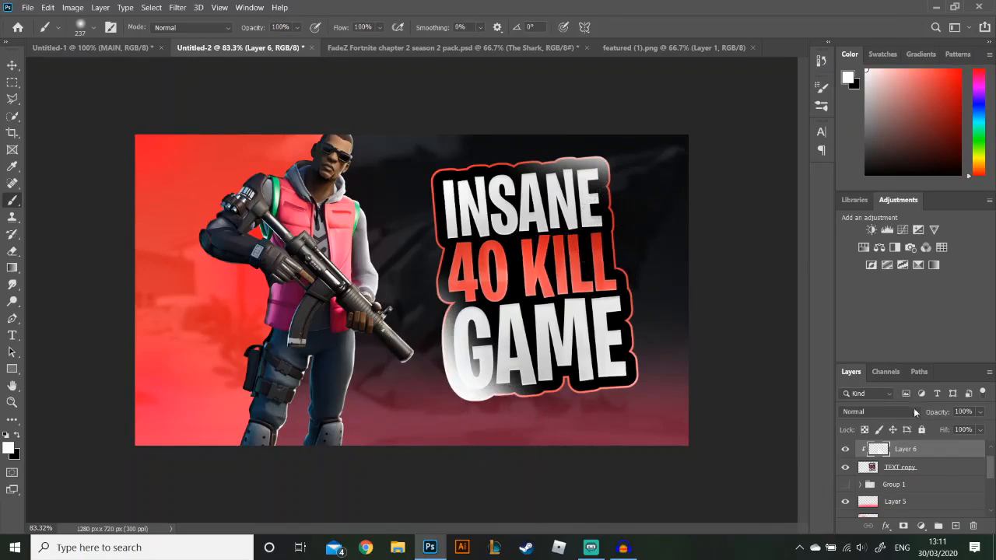
- Try several blend modes on the corner highlight layer, set it to Overlay, and merge it into the title layer
left_click(909, 418)
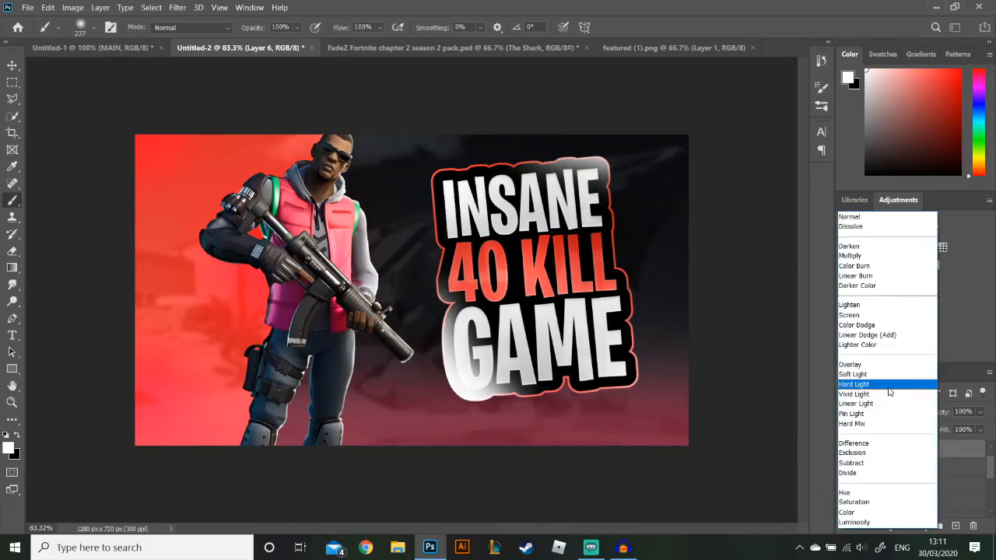
left_click(890, 385)
key("Down")
key("Down")
key("Down")
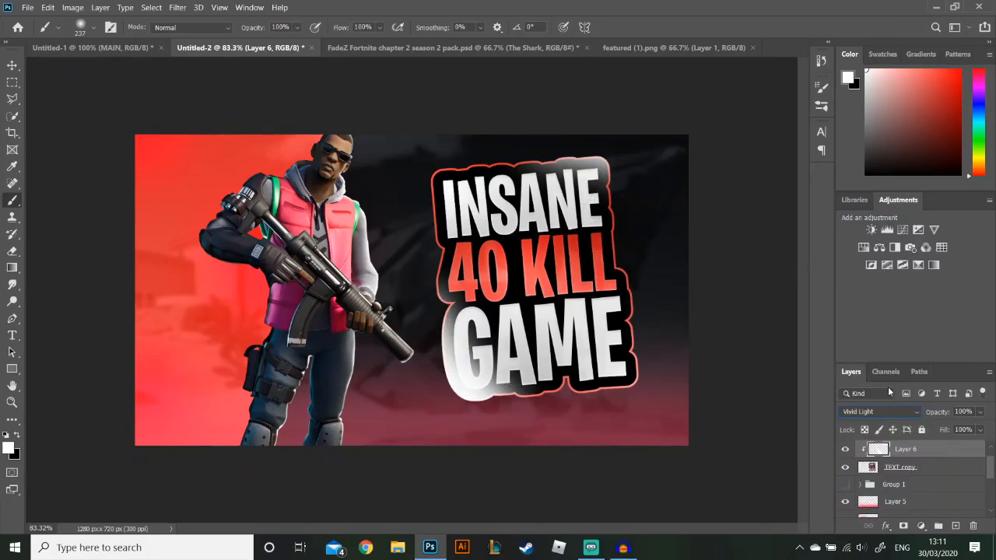
key("Down")
key("Down")
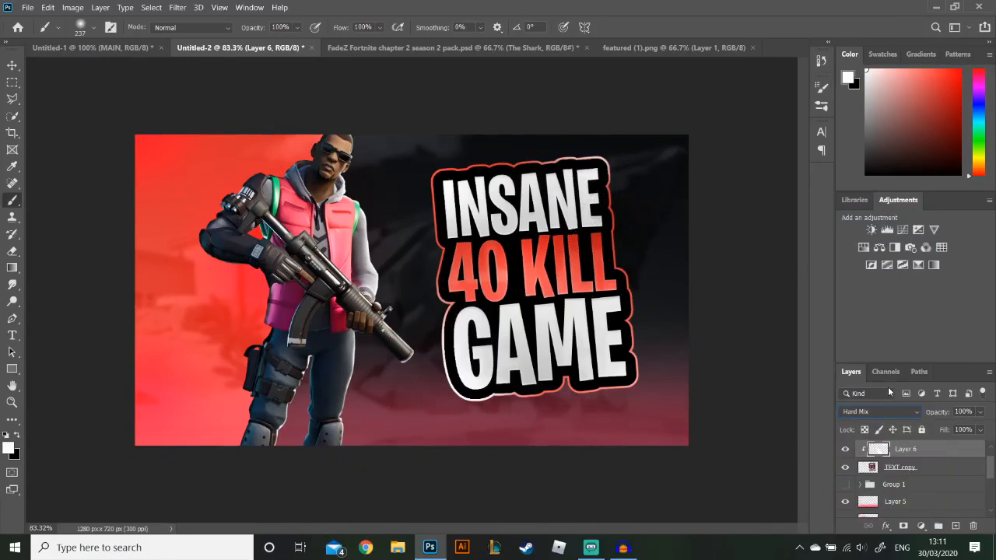
key("Up")
key("Up")
key("Up")
key("Up")
key("Up")
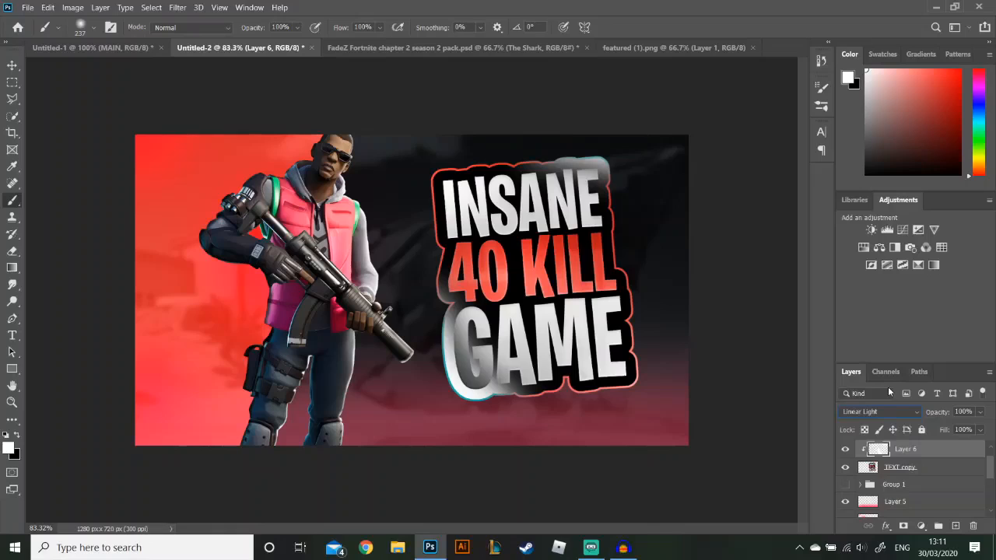
key("Up")
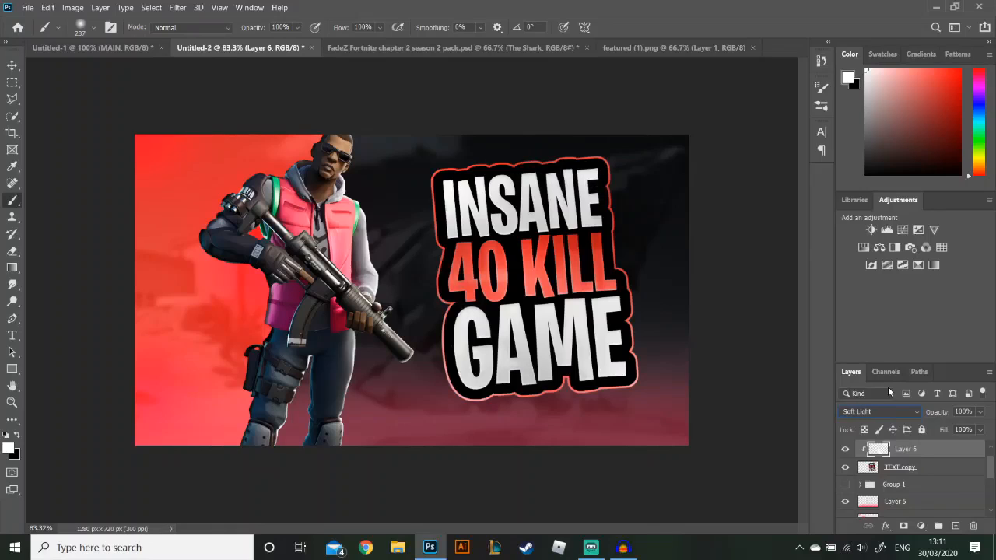
key("Up")
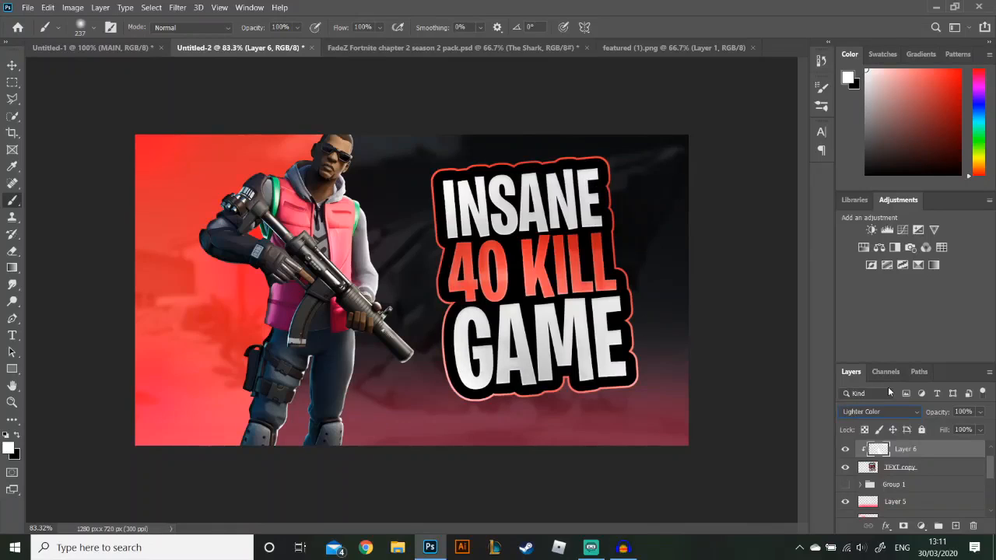
key("Up")
key("Up")
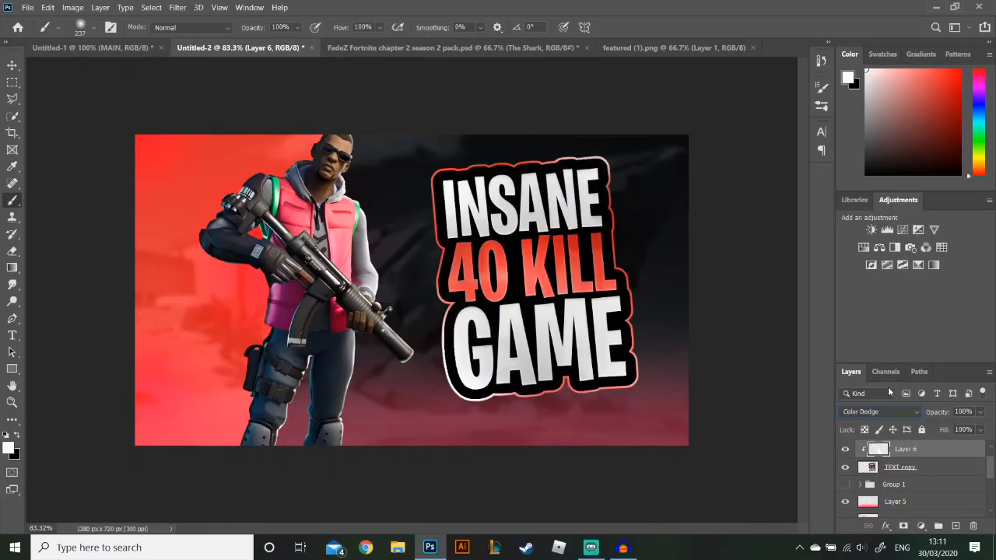
key("Down")
key("Down")
key("Down")
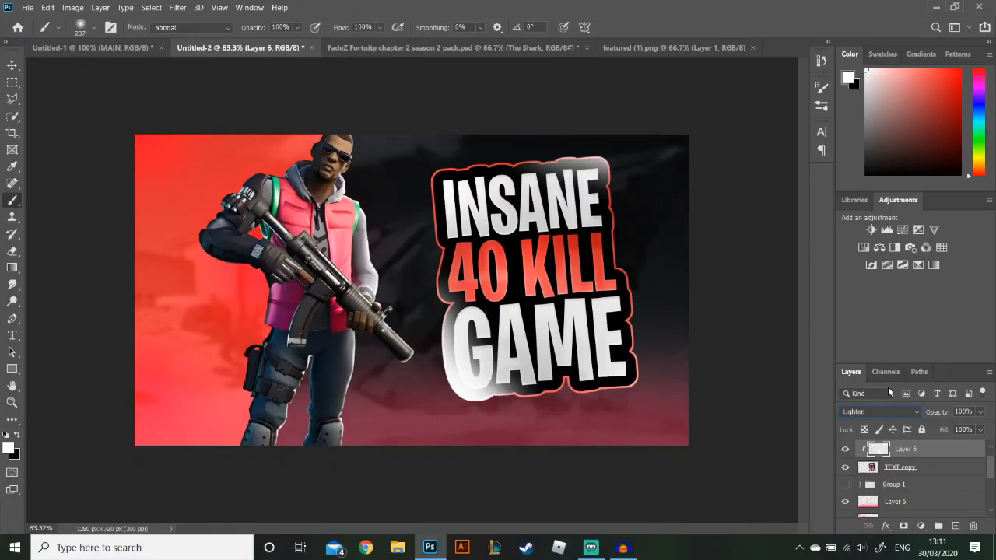
key("Down")
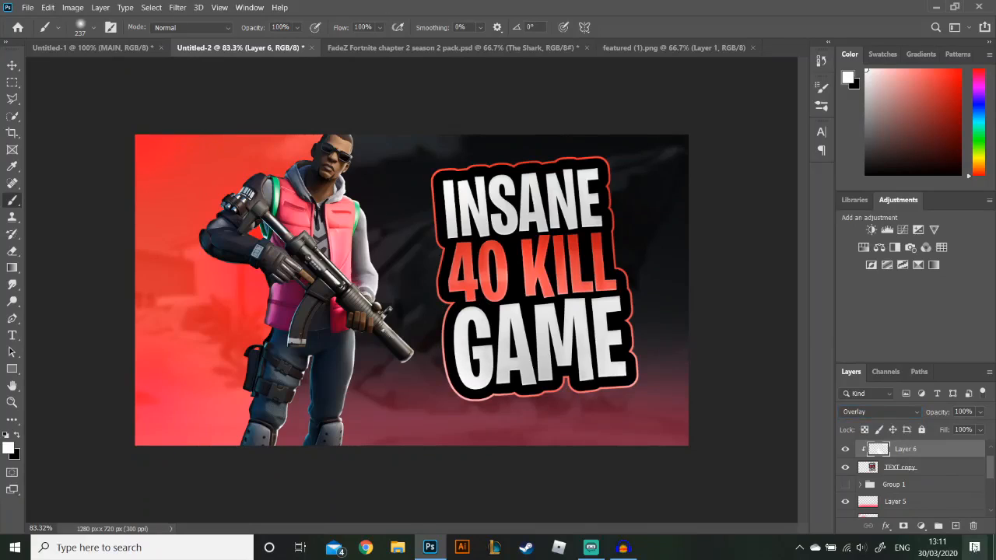
key("Delete")
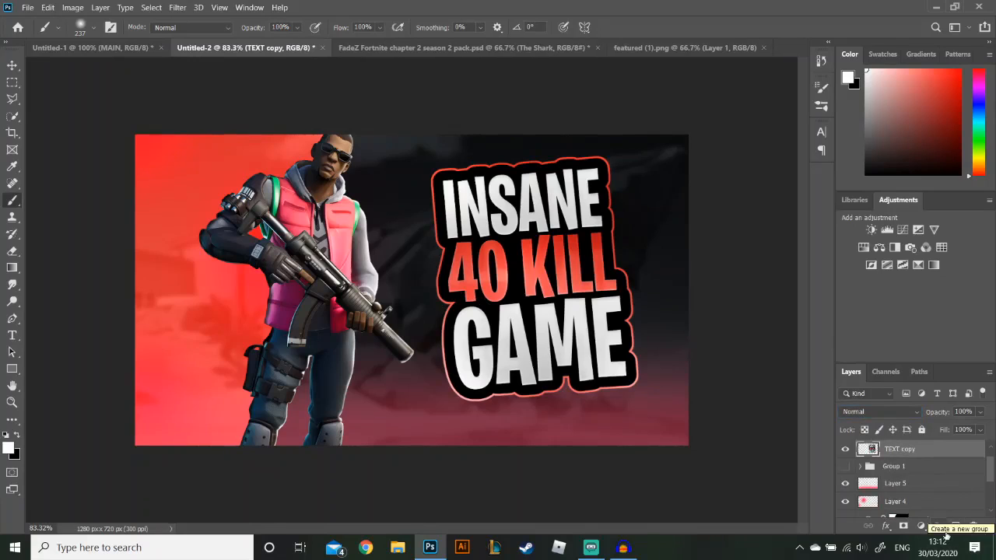
- Copy layer 3 with the faint triangle pattern from Untitled-1 into Untitled-2 and position it over the whole thumbnail
key("ctrl+minus")
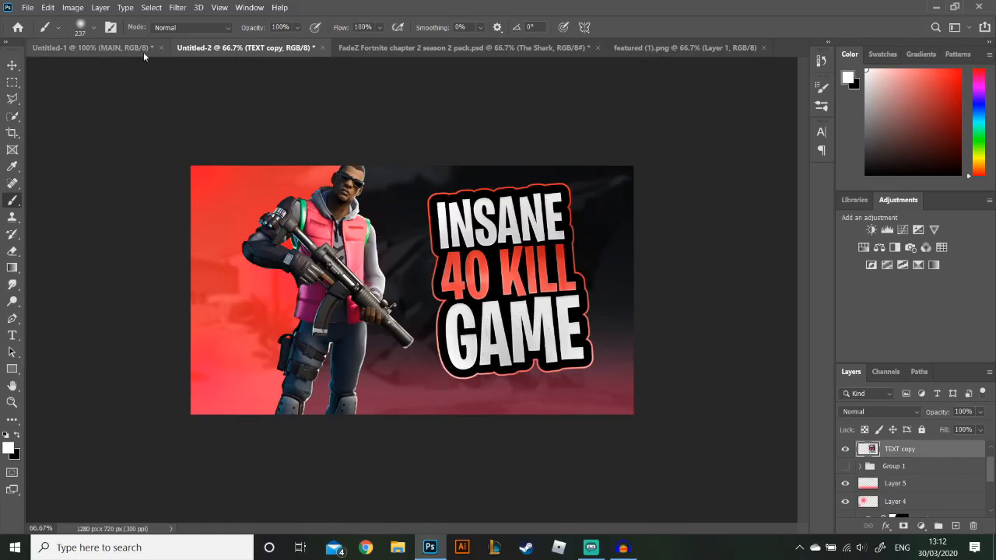
key("v")
left_click(87, 48)
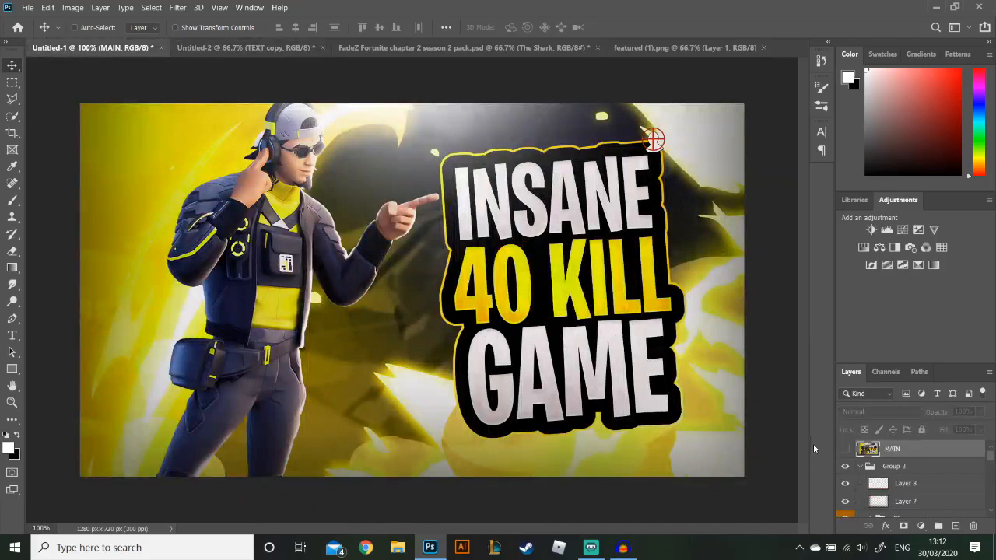
scroll(856, 482, "down", 5)
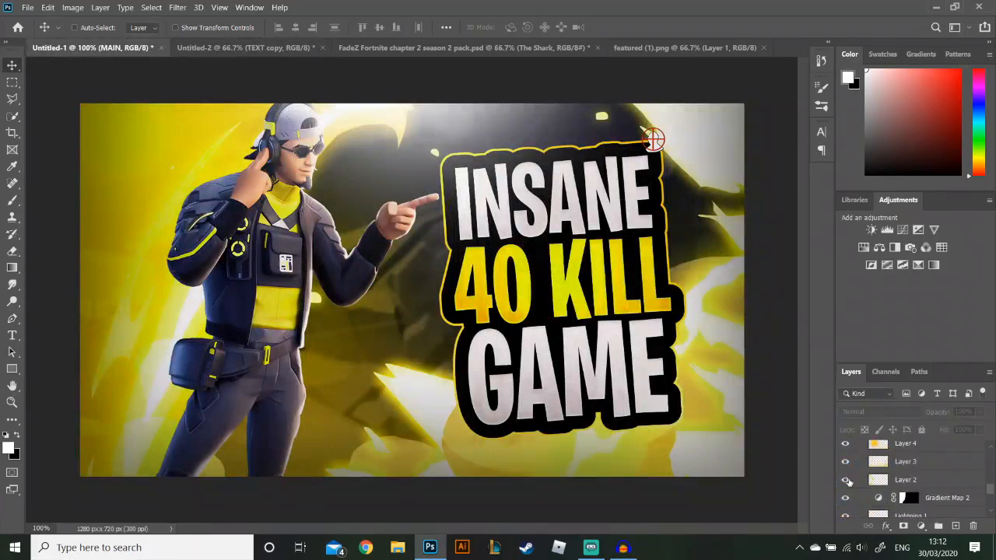
scroll(852, 485, "down", 1)
scroll(853, 486, "down", 2)
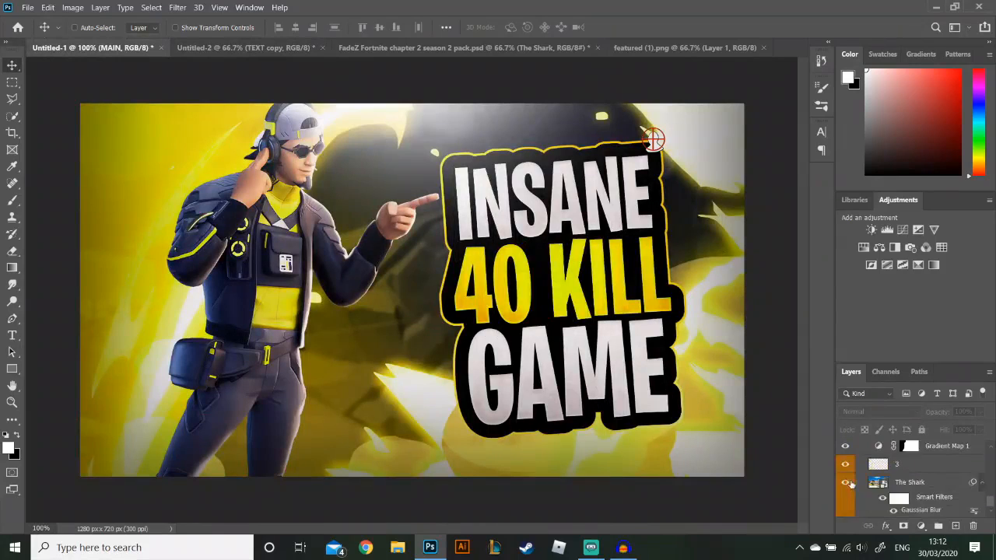
left_click(847, 502)
left_click(936, 505)
left_click_drag(461, 102, 459, 54)
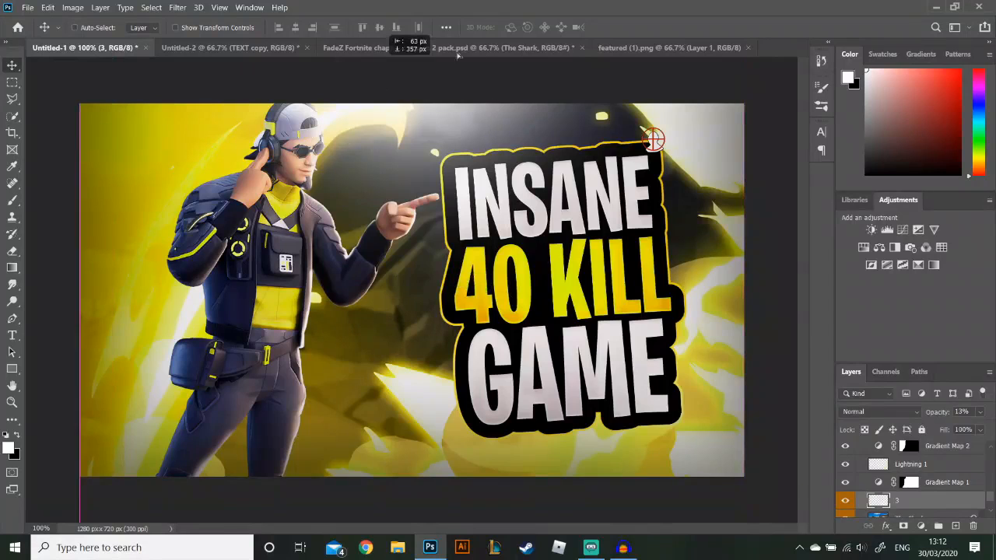
left_click_drag(323, 53, 502, 325)
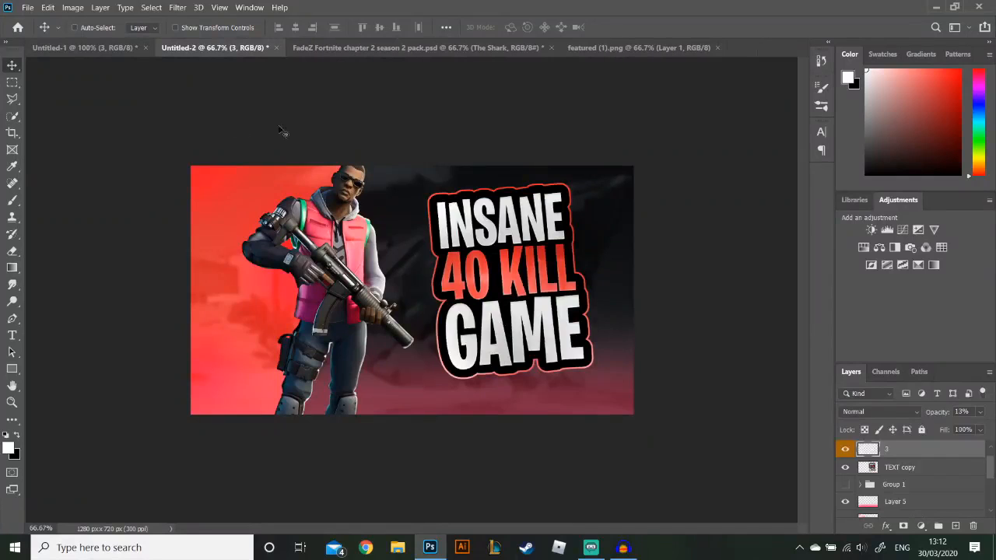
mouse_move(555, 254)
left_mouse_down()
mouse_move(549, 247)
mouse_move(563, 237)
left_mouse_up()
- Move layer 3 directly above The Shark background layer, beneath the gradient map layers
scroll(923, 452, "down", 1)
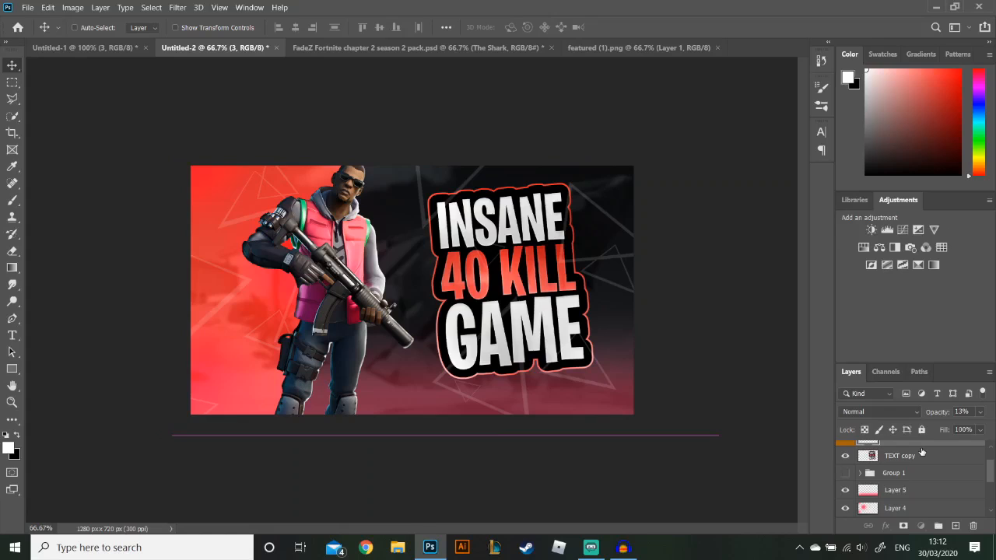
scroll(922, 453, "down", 4)
left_click(923, 482)
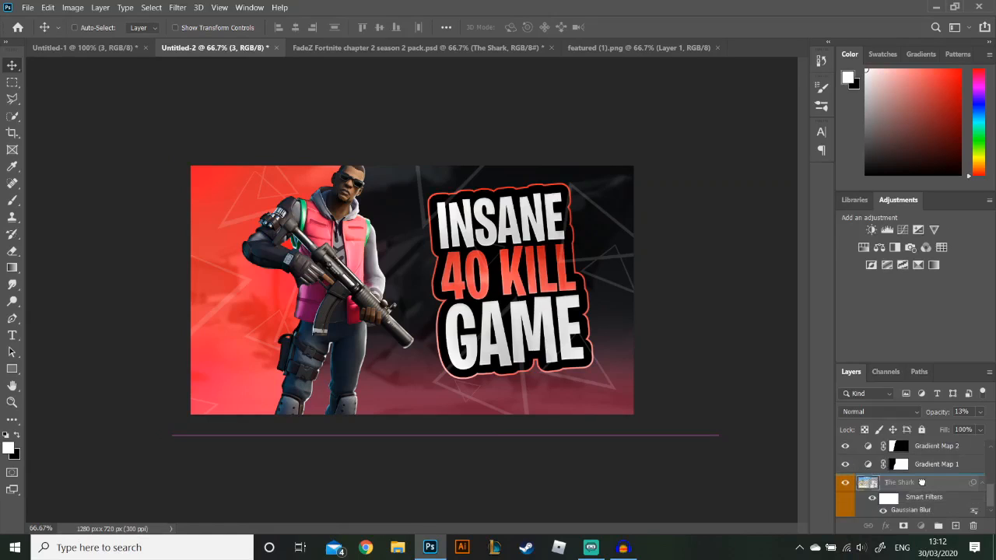
left_click_drag(922, 482, 923, 479)
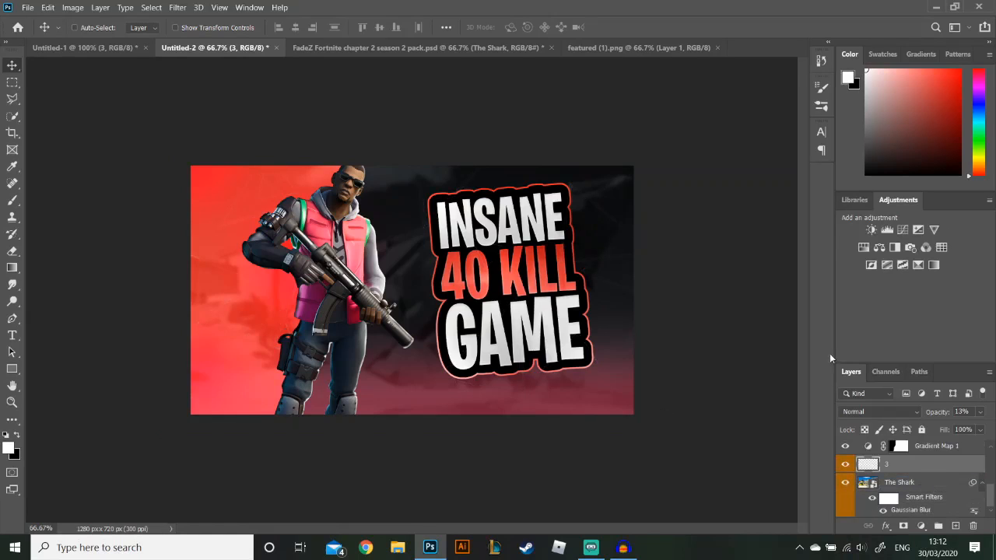
scroll(930, 457, "up", 2)
scroll(914, 465, "down", 2)
- Make the Lightning 1 layer visible in Untitled-1 and copy it into Untitled-2
left_click(94, 48)
scroll(856, 481, "up", 1)
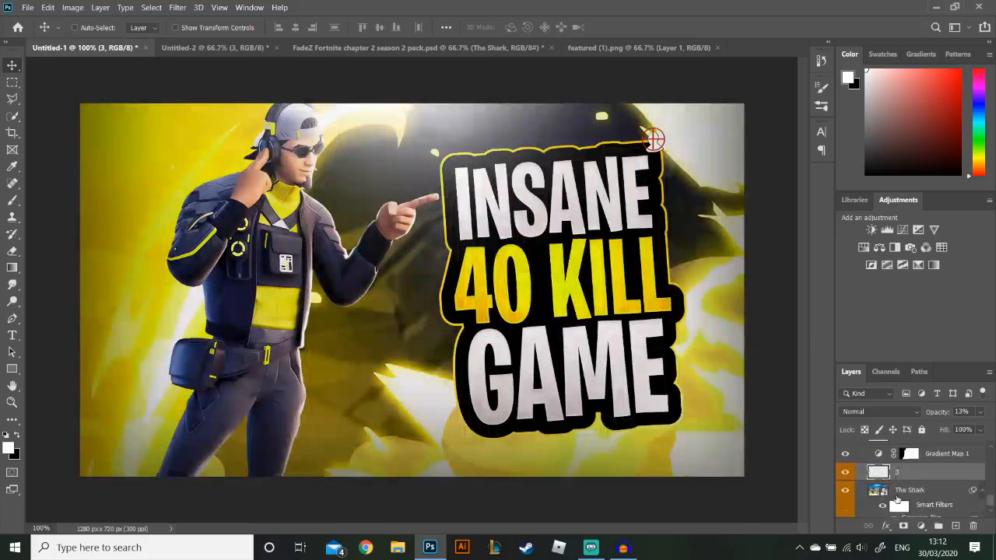
left_click(843, 492)
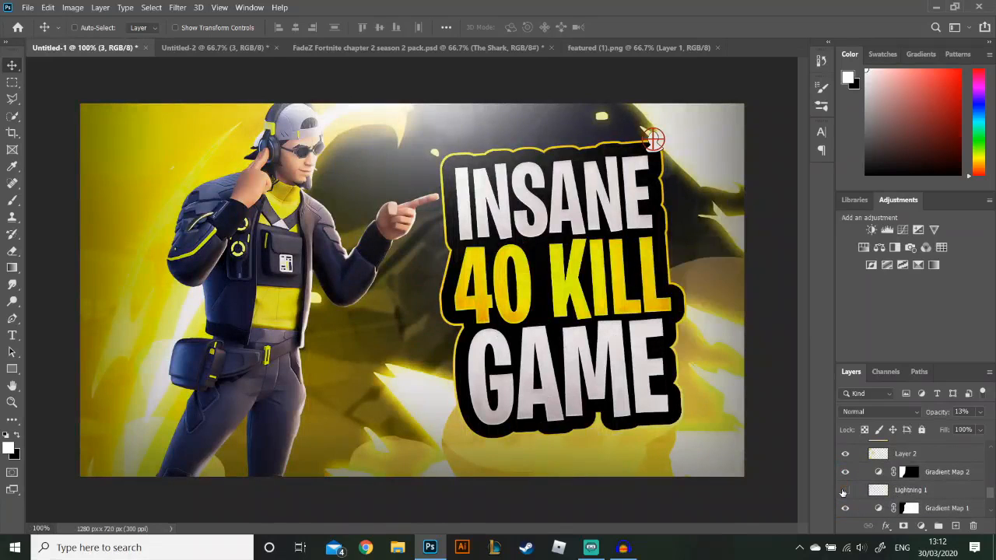
left_click(844, 493)
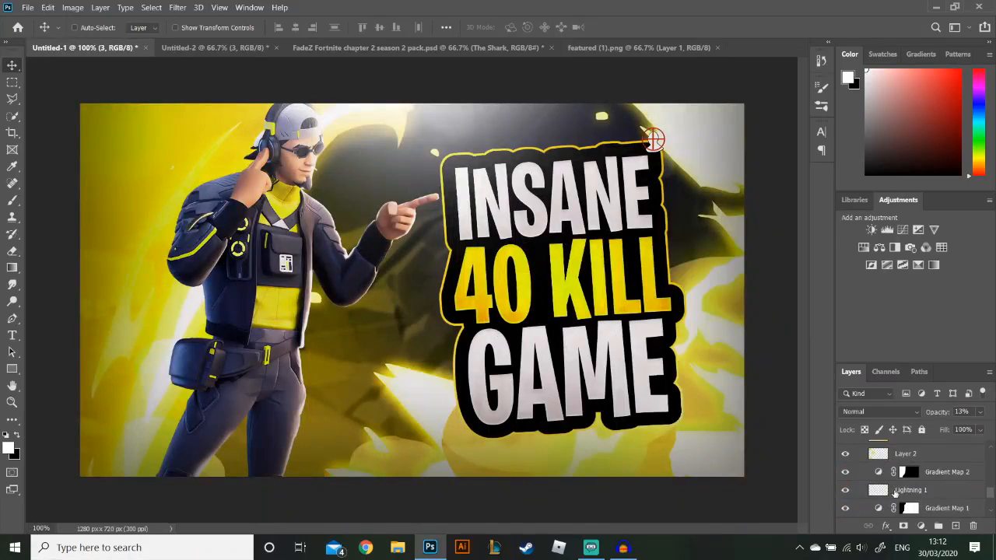
left_click(956, 493)
left_click_drag(601, 300, 700, 381)
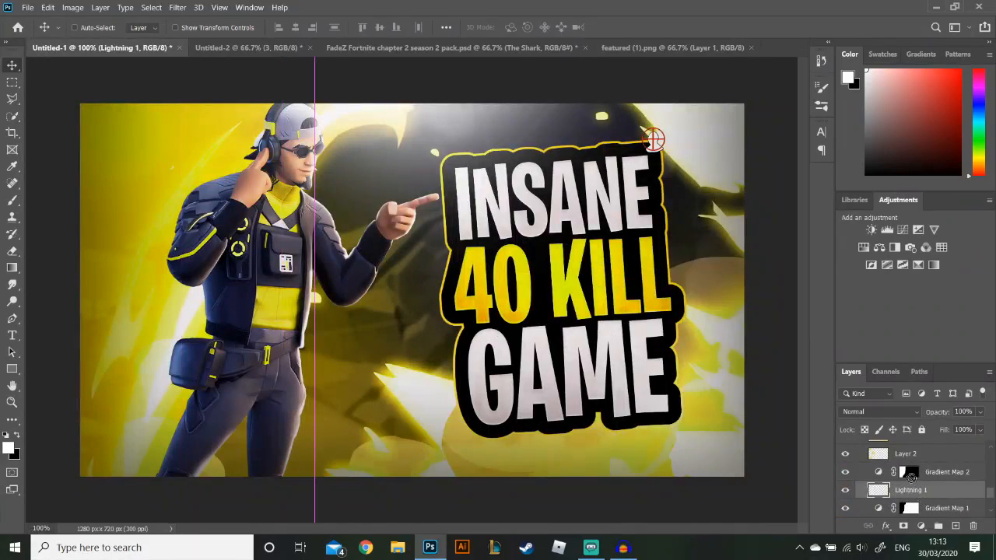
left_click(225, 49)
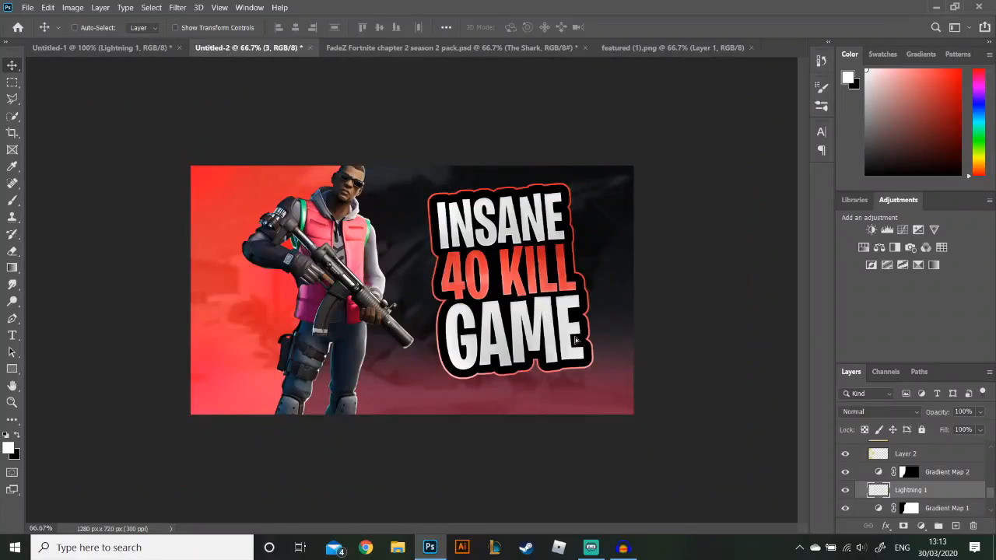
left_click_drag(586, 340, 606, 362)
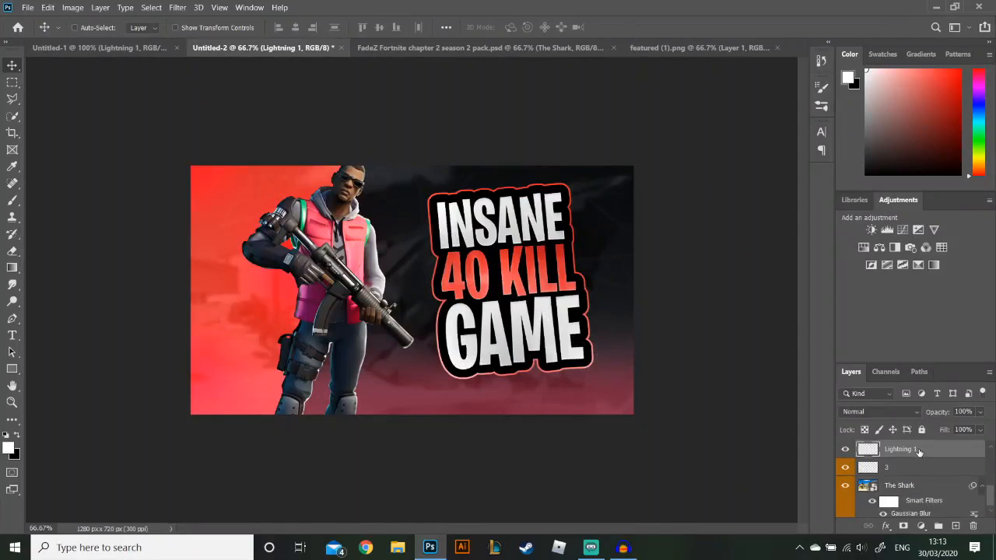
- Move Lightning 1 between Gradient Map 1 and Gradient Map 2 and place its bolts behind the title, reaching the canvas's right and bottom edges
mouse_move(919, 452)
left_mouse_down()
mouse_move(926, 558)
mouse_move(909, 460)
left_mouse_up()
left_click_drag(474, 366, 467, 312)
scroll(906, 472, "up", 2)
left_click_drag(920, 489, 915, 458)
left_click_drag(627, 354, 566, 352)
left_click_drag(604, 306, 602, 270)
- Recolor the Lightning 1 layer from yellow to red using Hue/Saturation with the hue at -72
key("ctrl")
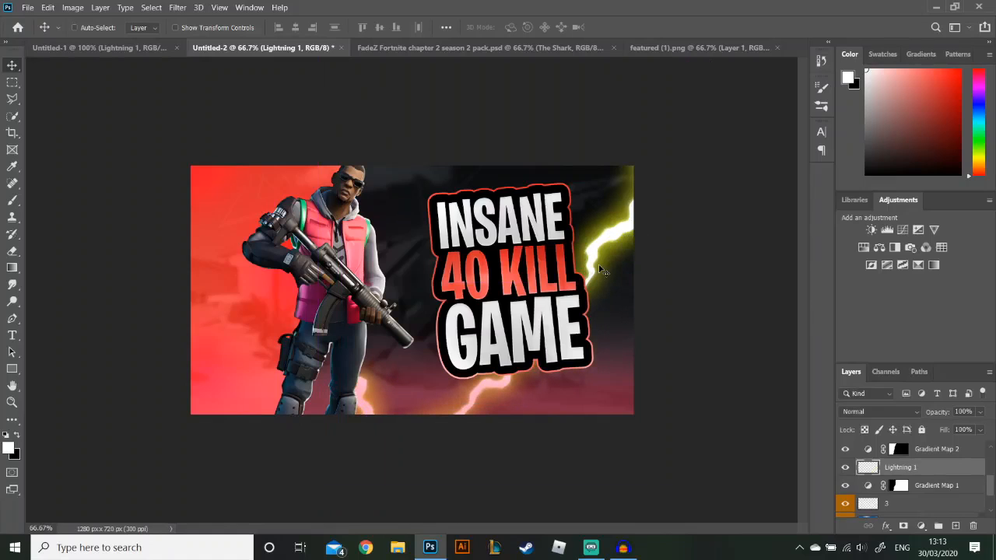
key("ctrl")
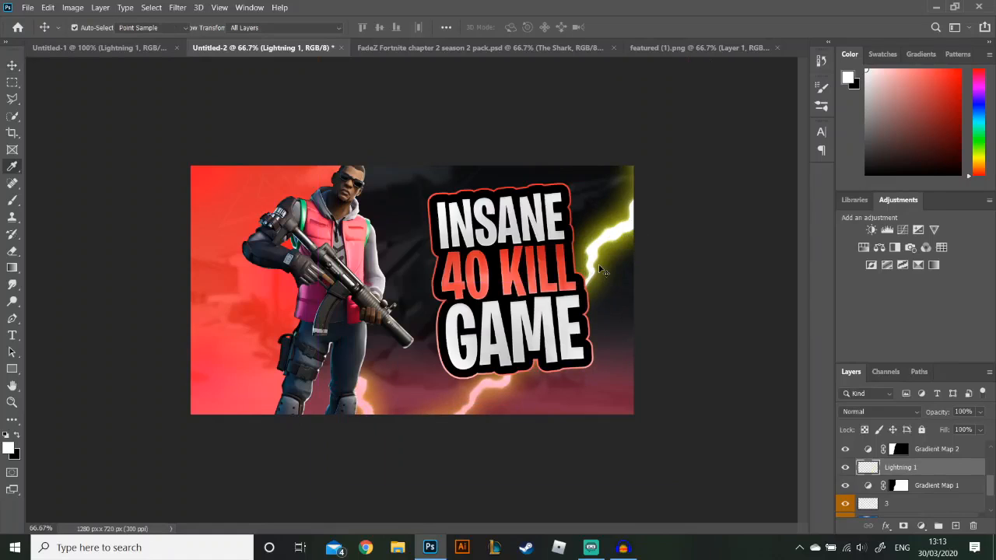
key("ctrl+u")
left_click_drag(753, 205, 717, 207)
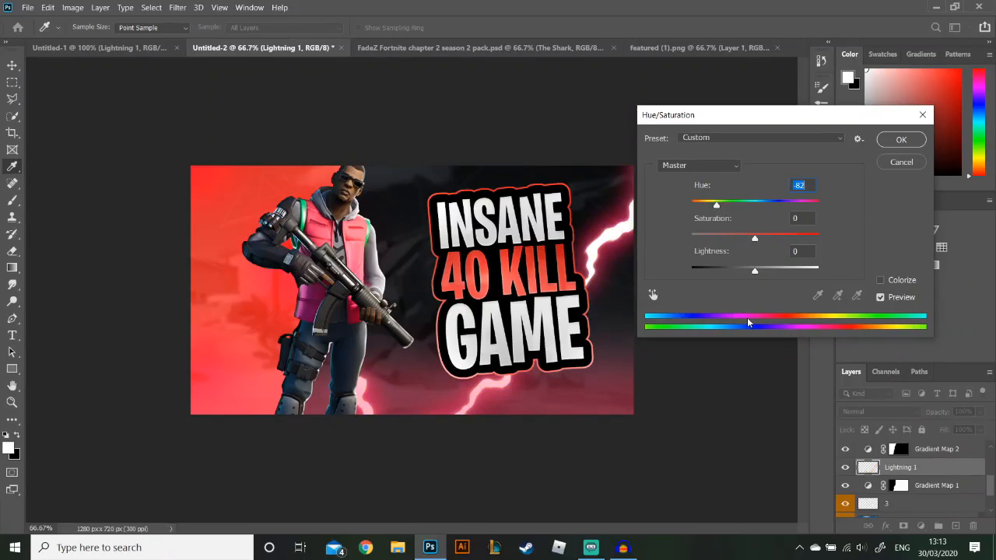
left_click_drag(717, 206, 719, 207)
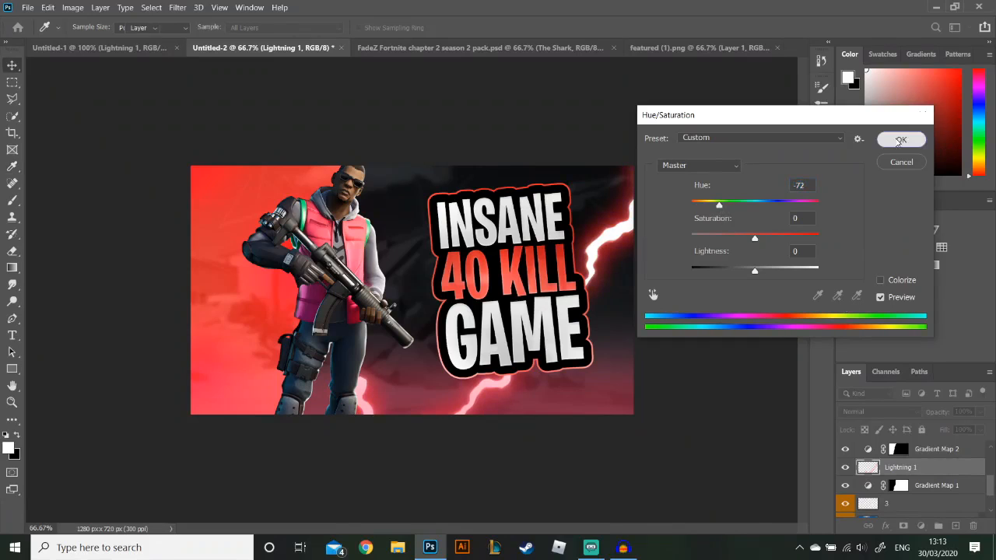
left_click(900, 140)
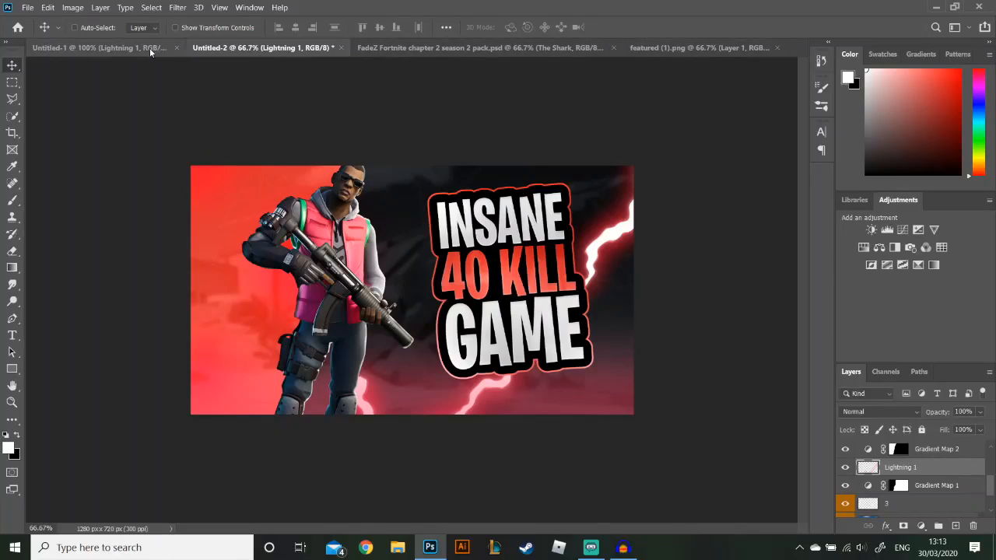
- Copy both EFECTOS CARTOON effect layers from Untitled-1 into Untitled-2, lining them up over the whole thumbnail
left_click(98, 47)
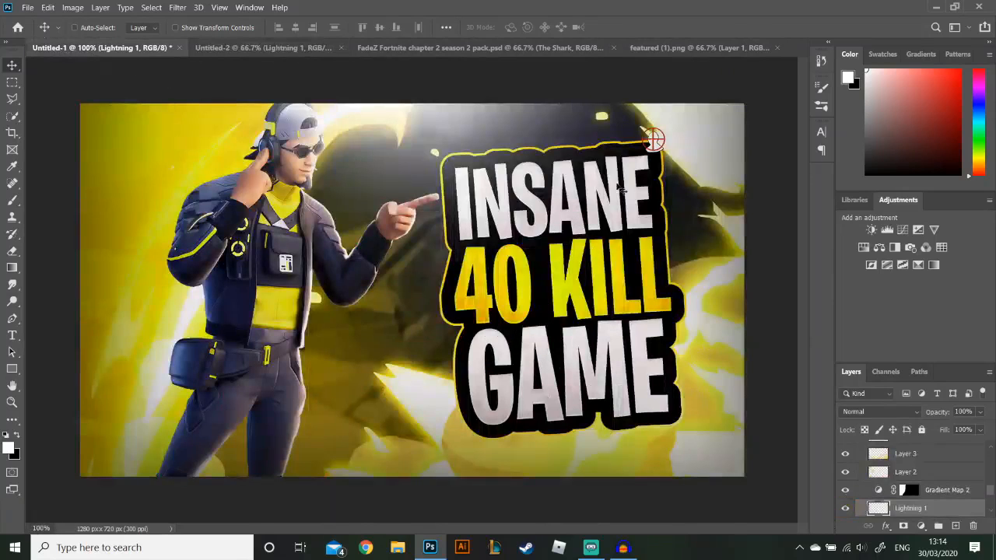
scroll(899, 498, "up", 4)
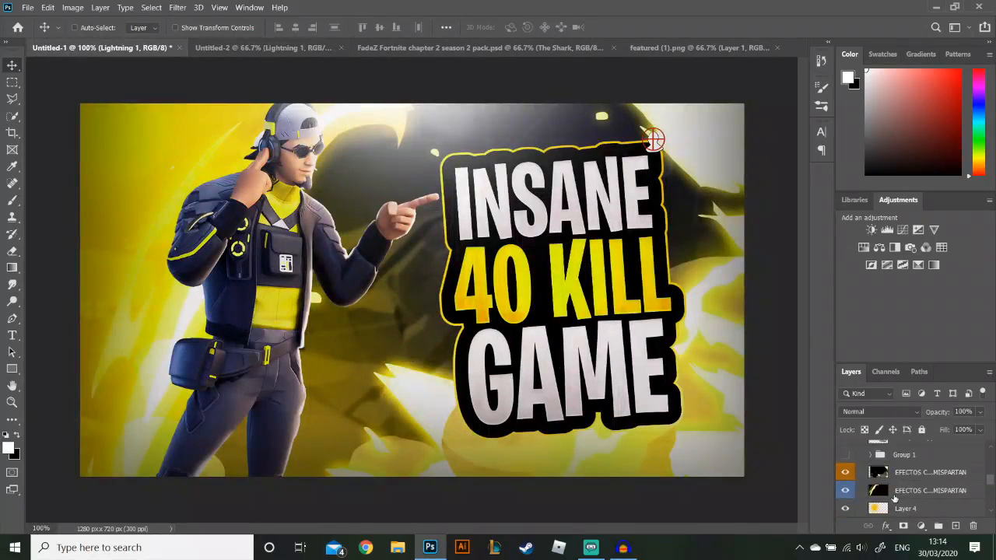
left_click(914, 487)
left_click(921, 473, "shift")
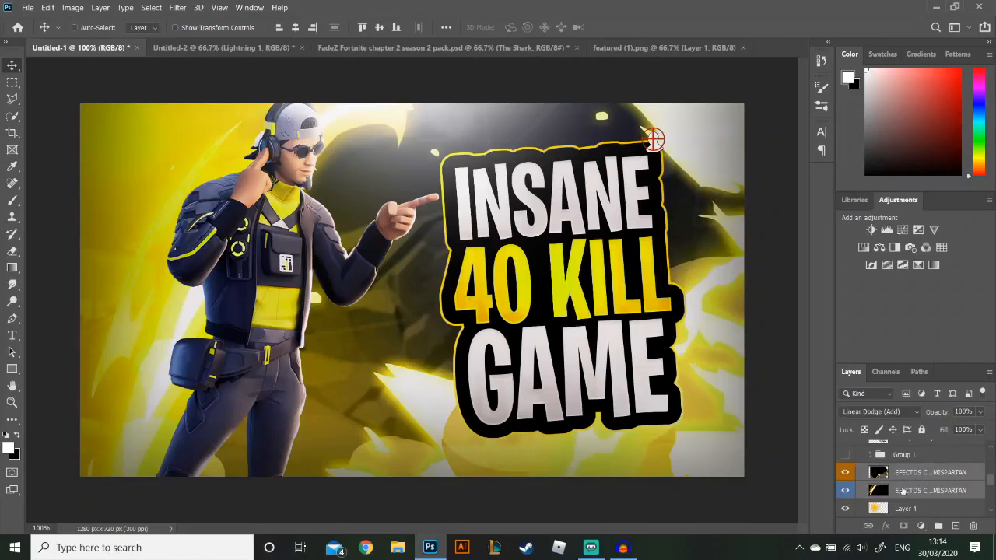
left_click_drag(710, 357, 479, 393)
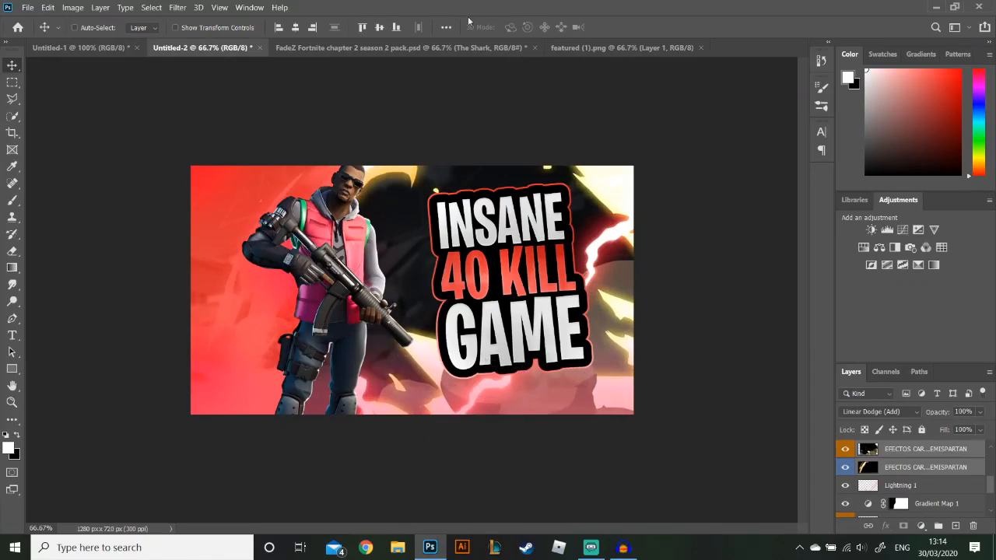
- Move both EFECTOS CARTOON layers in Untitled-2 directly above Gradient Map 2, beneath Layer 4
left_click(108, 48)
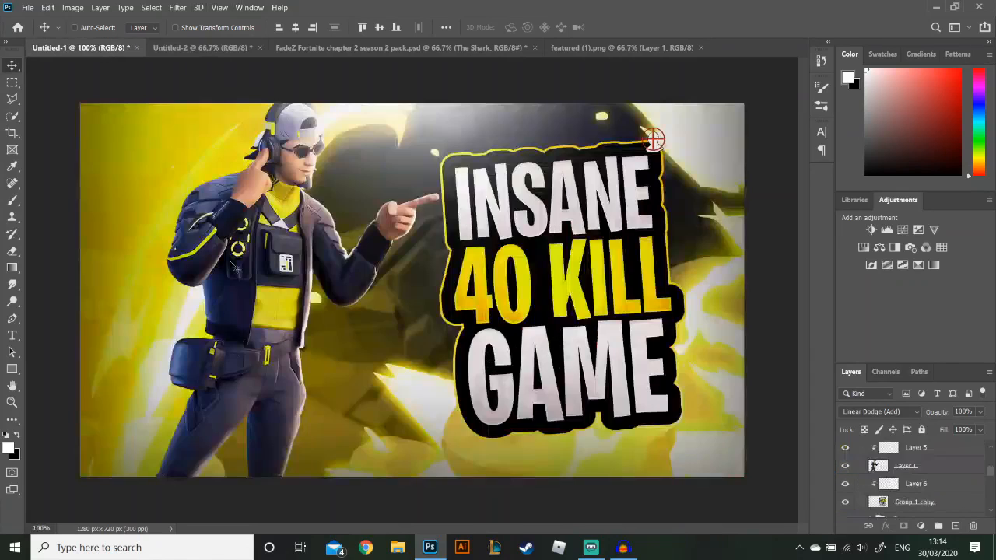
left_click(226, 49)
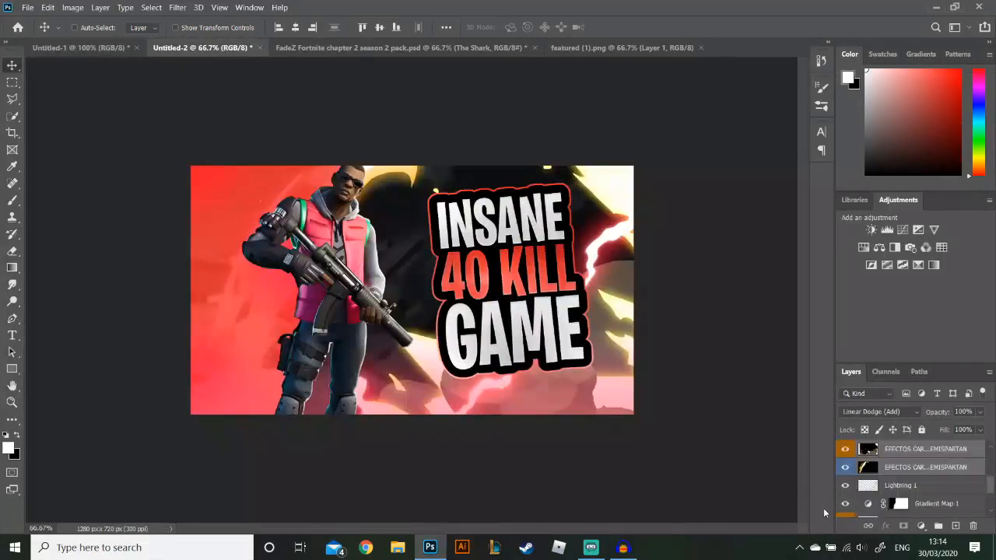
scroll(906, 490, "up", 3)
scroll(911, 506, "down", 2)
left_click_drag(907, 478, 908, 446)
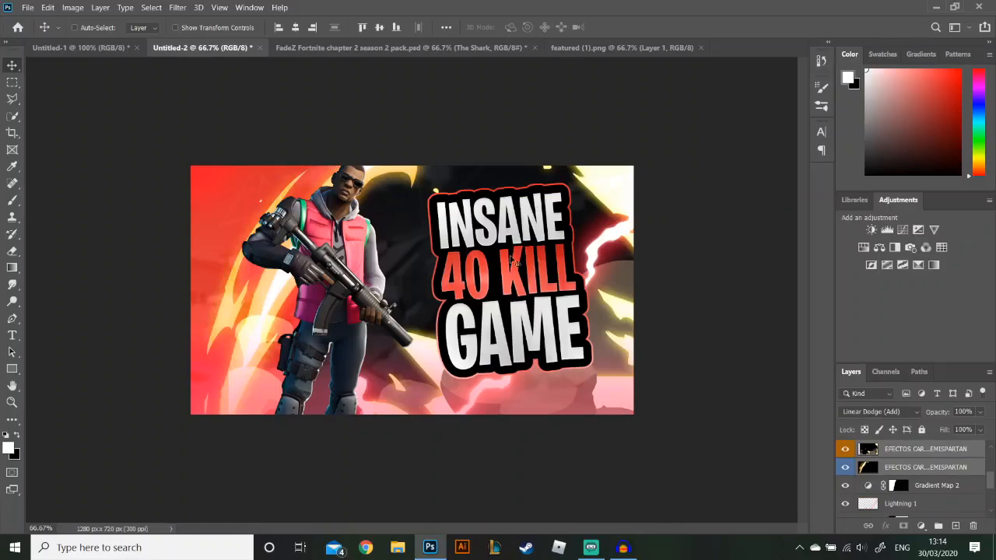
scroll(907, 464, "up", 2)
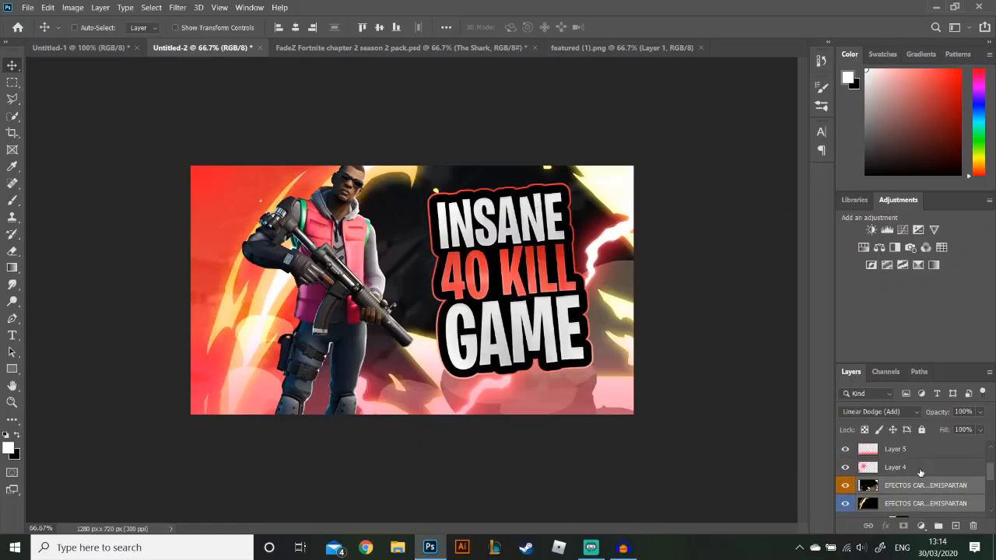
scroll(921, 473, "down", 1)
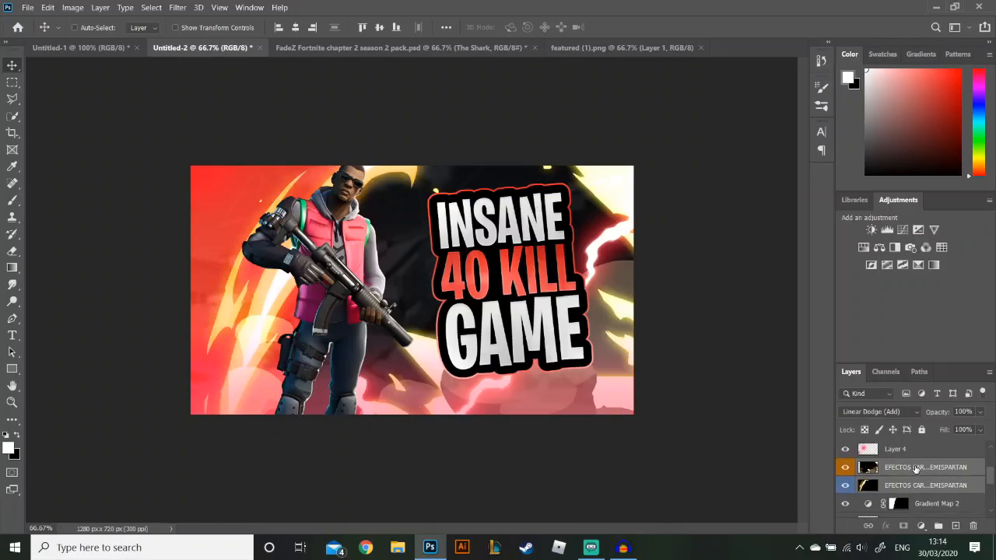
- Recolor the lower EFECTOS CARTOON layer, the streaks behind the character, with Hue/Saturation at hue -43
left_click(917, 468)
left_click(917, 490)
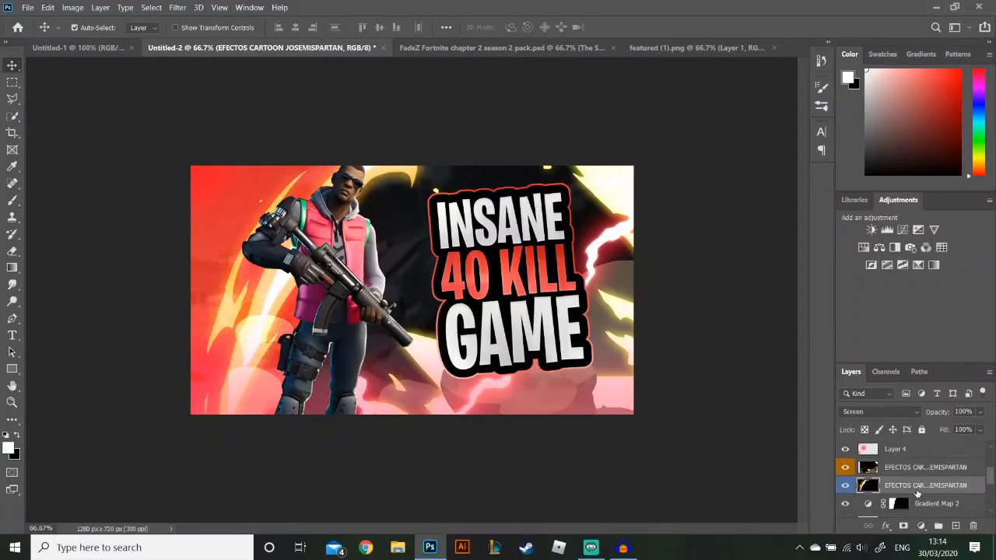
key("ctrl+u")
mouse_move(753, 204)
left_mouse_down()
mouse_move(722, 206)
mouse_move(735, 207)
left_mouse_up()
type("-72")
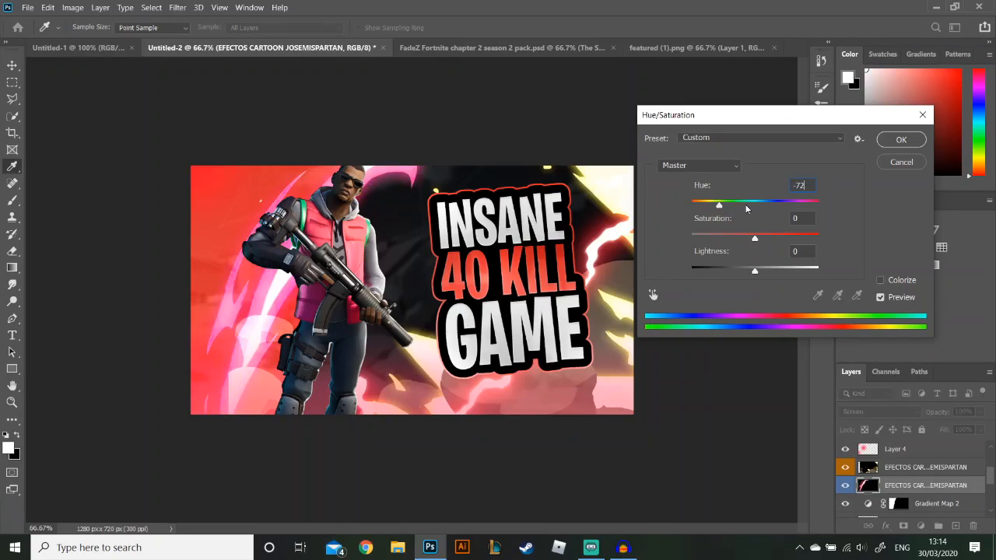
mouse_move(719, 205)
left_mouse_down()
mouse_move(741, 205)
mouse_move(728, 212)
left_mouse_up()
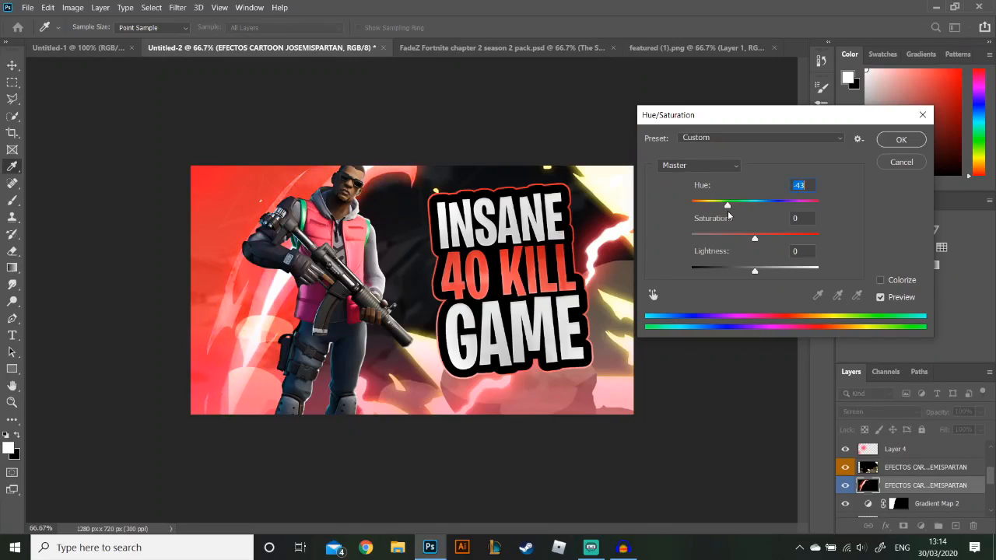
left_click(901, 140)
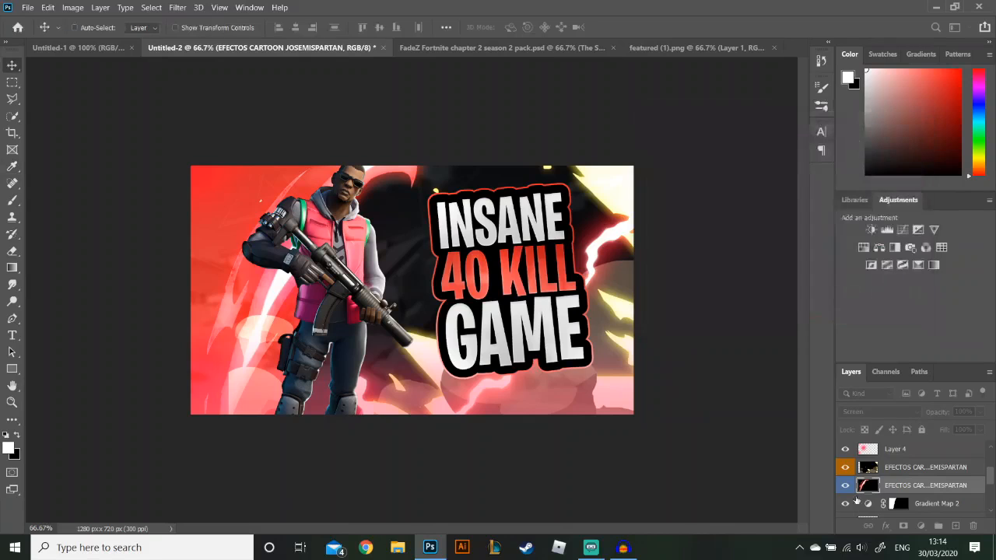
- Shift the upper EFECTOS CARTOON layer's yellow hue to red with Hue/Saturation and nudge its effects slightly left
left_click(934, 468)
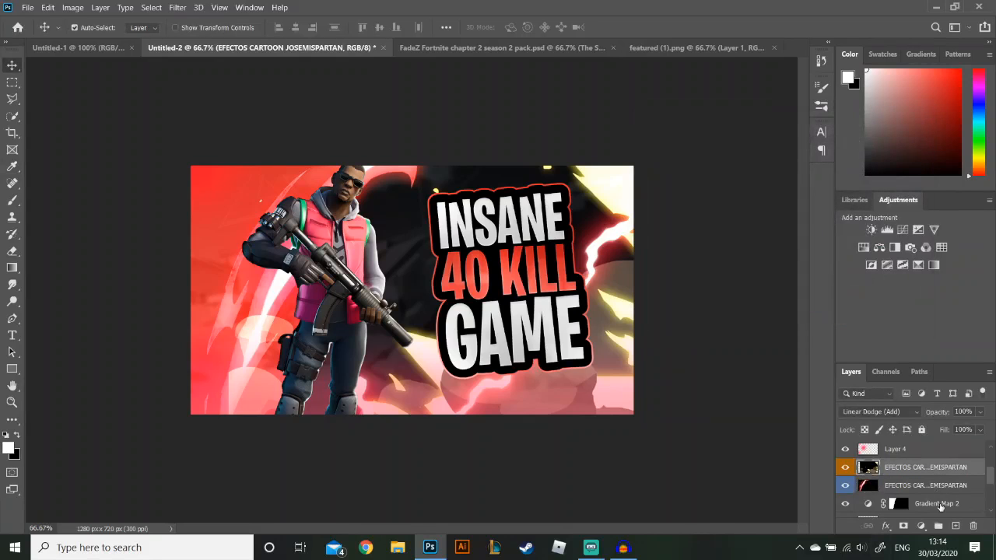
key("ctrl+u")
left_click(753, 204)
left_click_drag(753, 204, 726, 205)
left_click(902, 138)
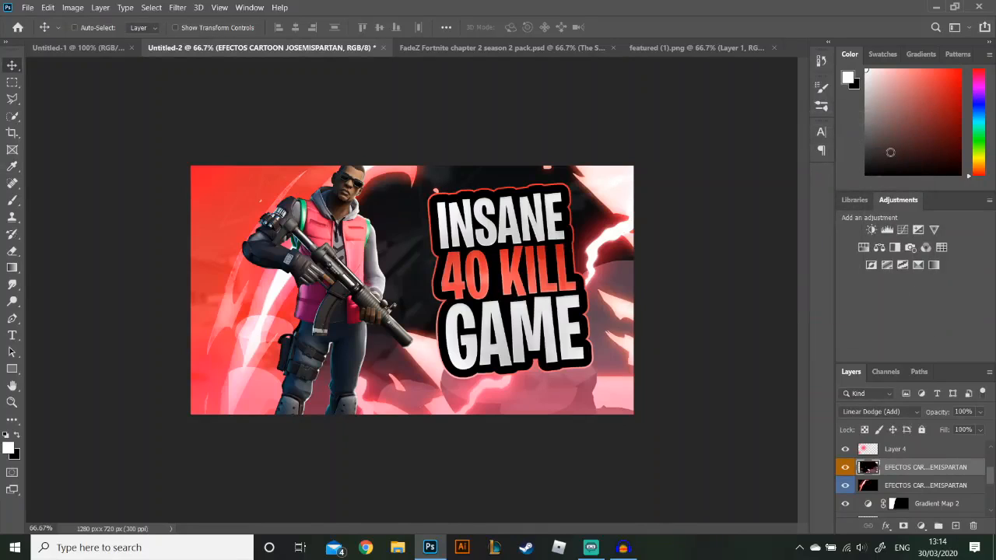
mouse_move(585, 400)
left_mouse_down()
mouse_move(590, 389)
mouse_move(580, 399)
left_mouse_up()
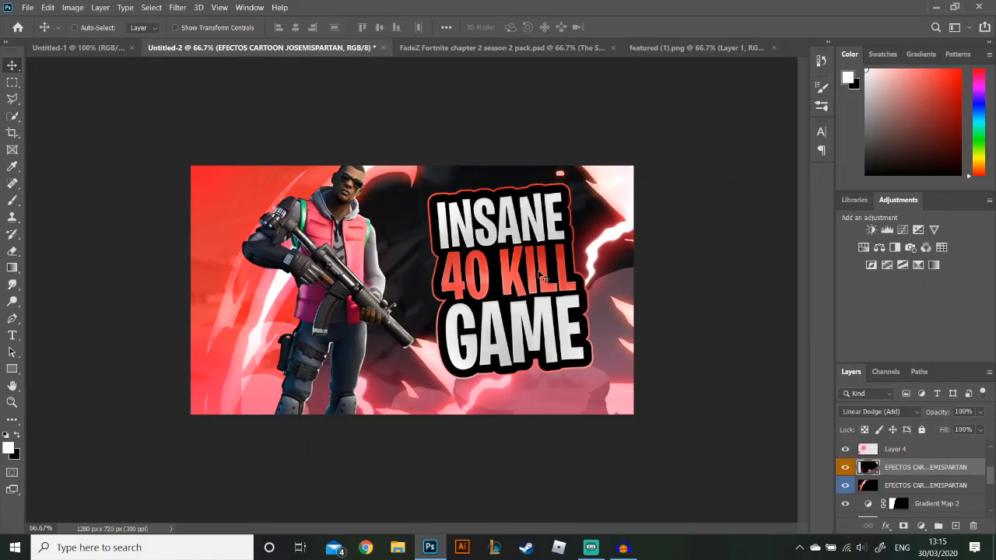
- Copy the Headshot Icon layer from Untitled-1 into Untitled-2 and place it at the title outline's upper-right corner
left_click(78, 48)
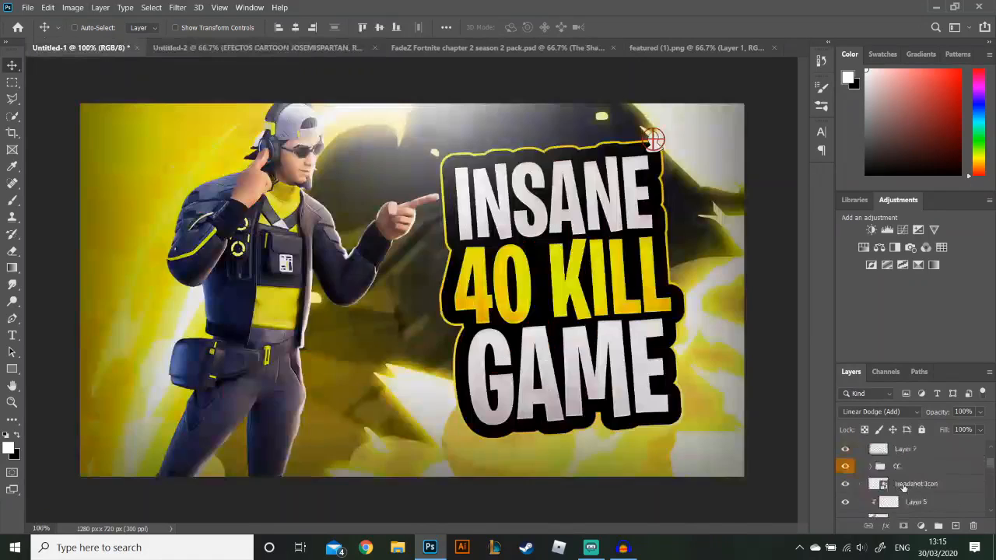
left_click(847, 466)
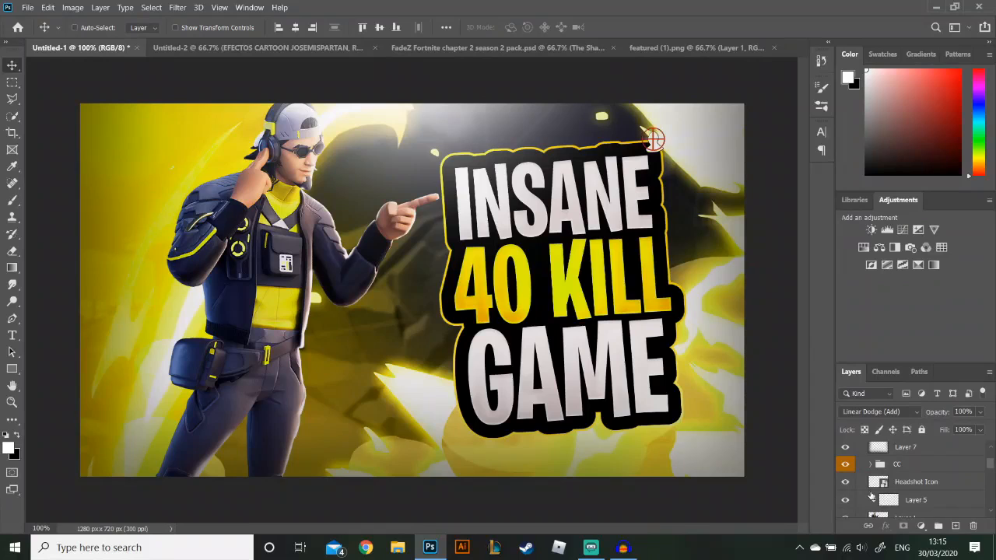
scroll(872, 498, "down", 1)
left_click(911, 470)
left_click_drag(652, 139, 549, 200)
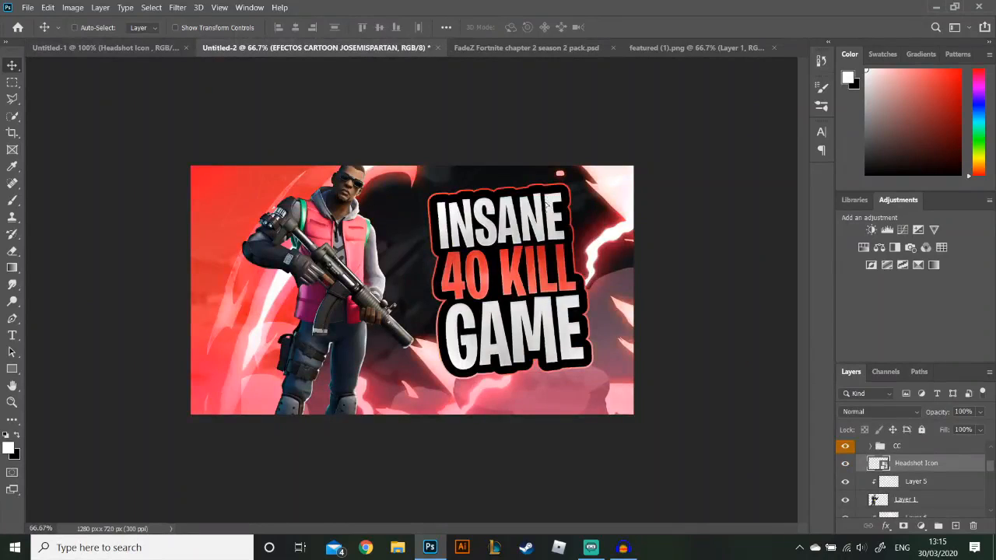
mouse_move(906, 467)
left_mouse_down()
mouse_move(918, 480)
mouse_move(932, 381)
mouse_move(922, 459)
left_mouse_up()
left_click_drag(535, 189, 566, 184)
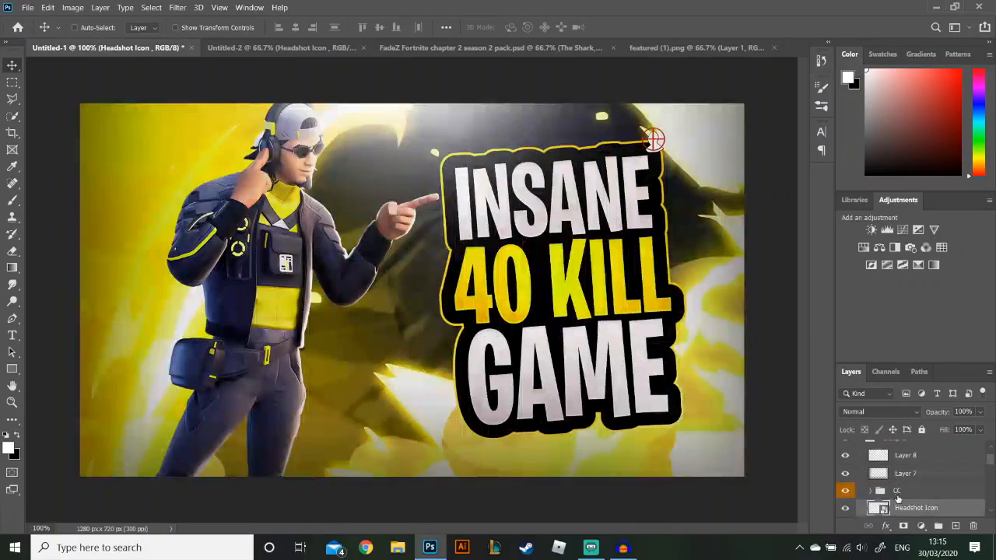
- Copy the CC color-correction group from Untitled-1 into Untitled-2, compare its effect on and off, and move it above Layer 3
left_click(898, 495)
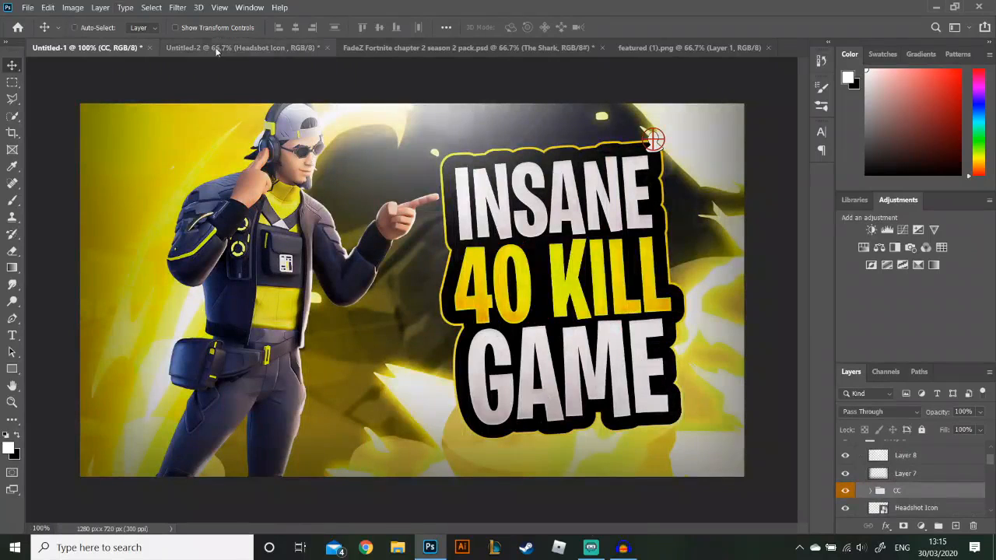
left_click(217, 48)
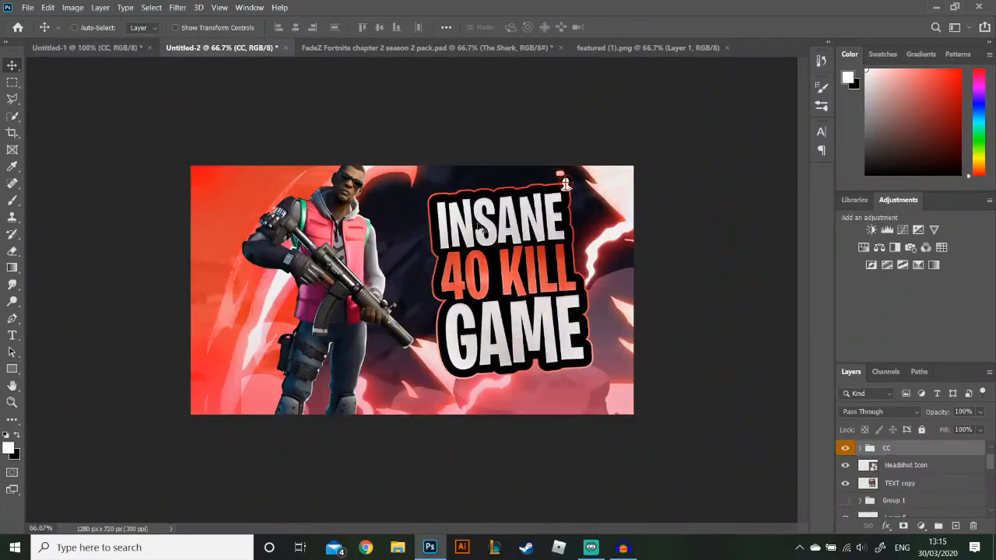
left_click(846, 453)
left_click(846, 453)
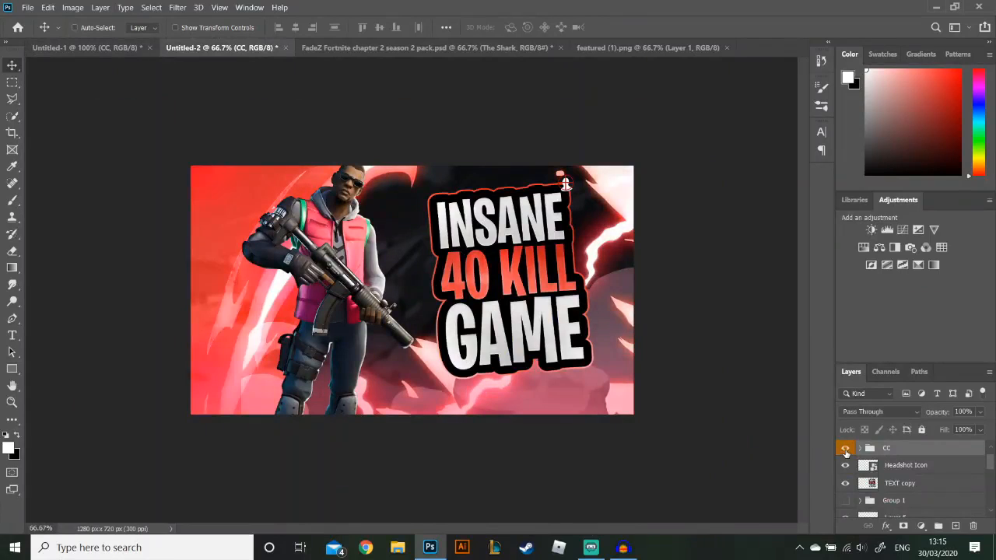
scroll(922, 500, "up", 1)
left_click_drag(909, 475, 906, 449)
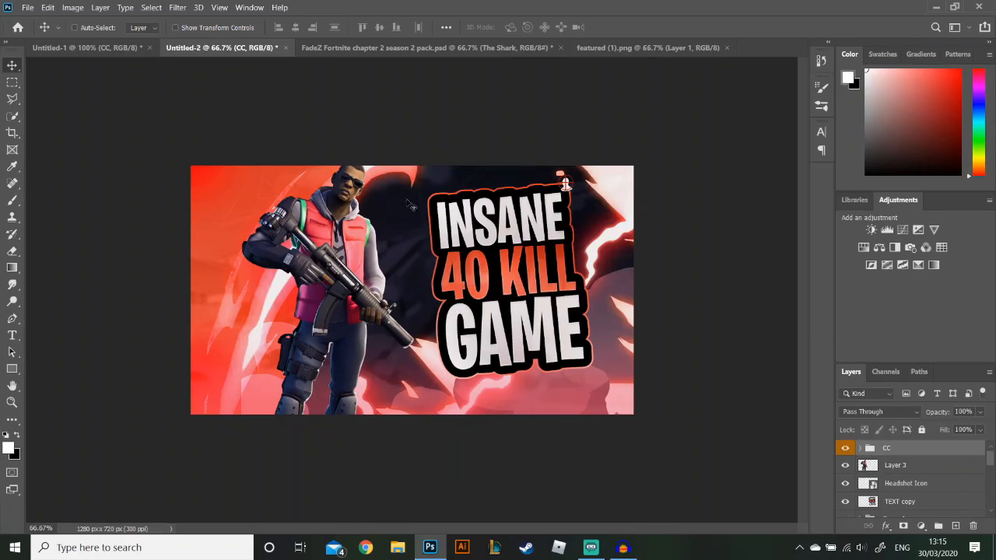
- Examine the topmost layers inside Group 2 of Untitled-1, above the CC group
left_click(117, 48)
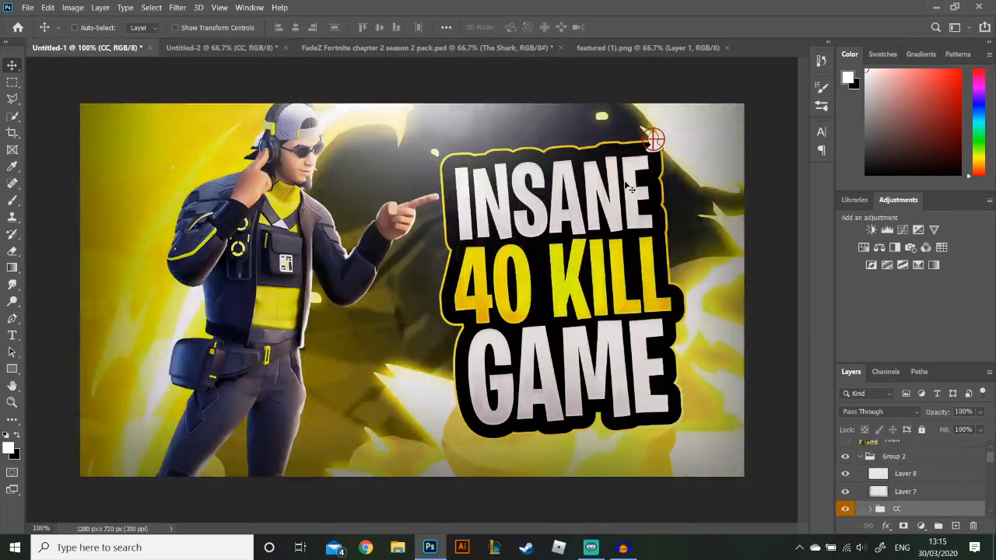
scroll(899, 504, "up", 1)
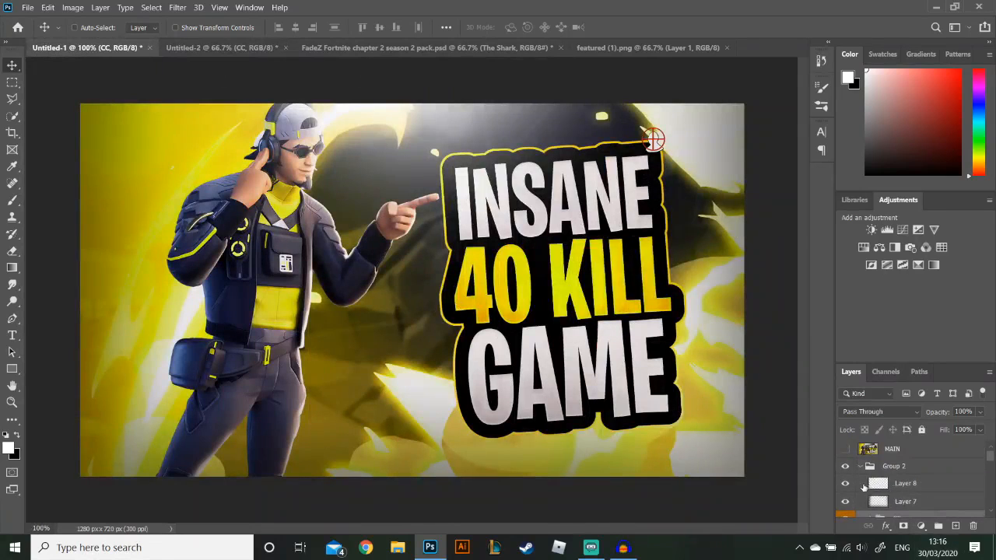
left_click(855, 467)
left_click(860, 467)
left_click(852, 468)
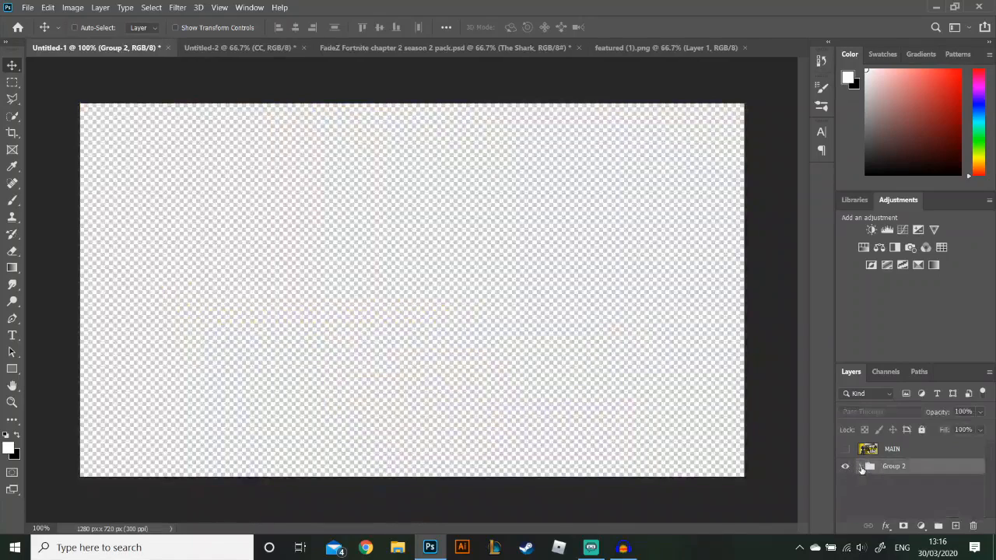
left_click(861, 467)
scroll(893, 472, "up", 2)
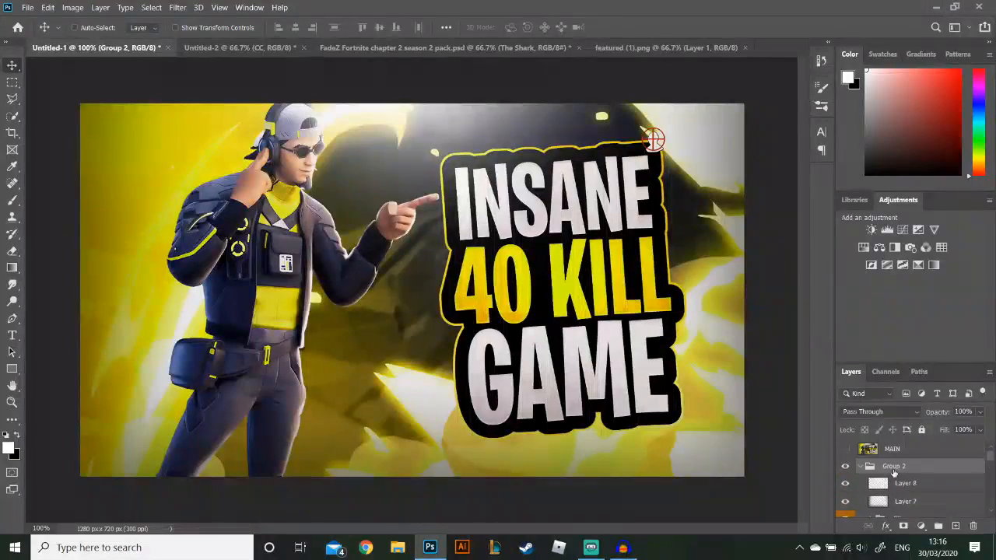
- Add a new layer at the top of Untitled-2 and paint a soft white glow on the upper edge with an 815-pixel brush
left_click(238, 48)
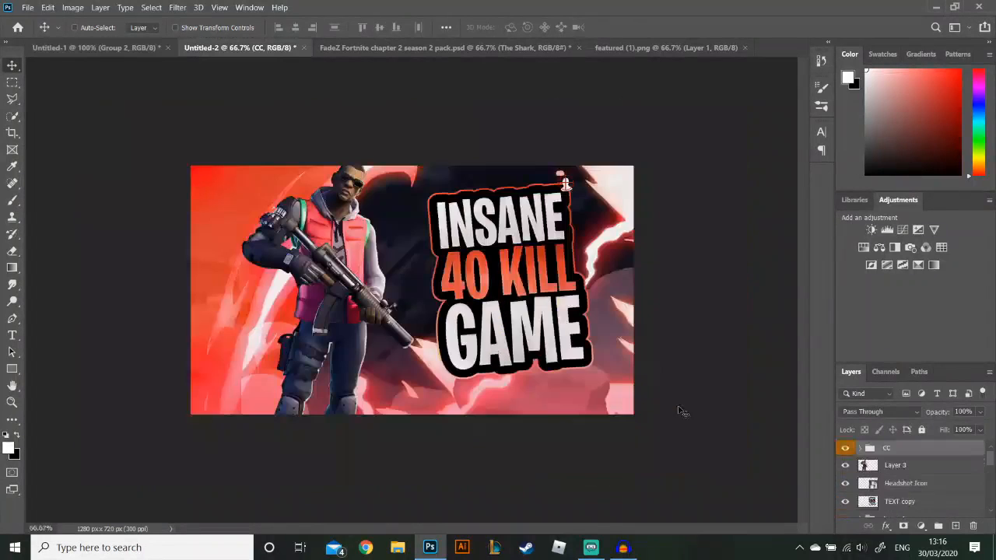
left_click(957, 526)
key("b")
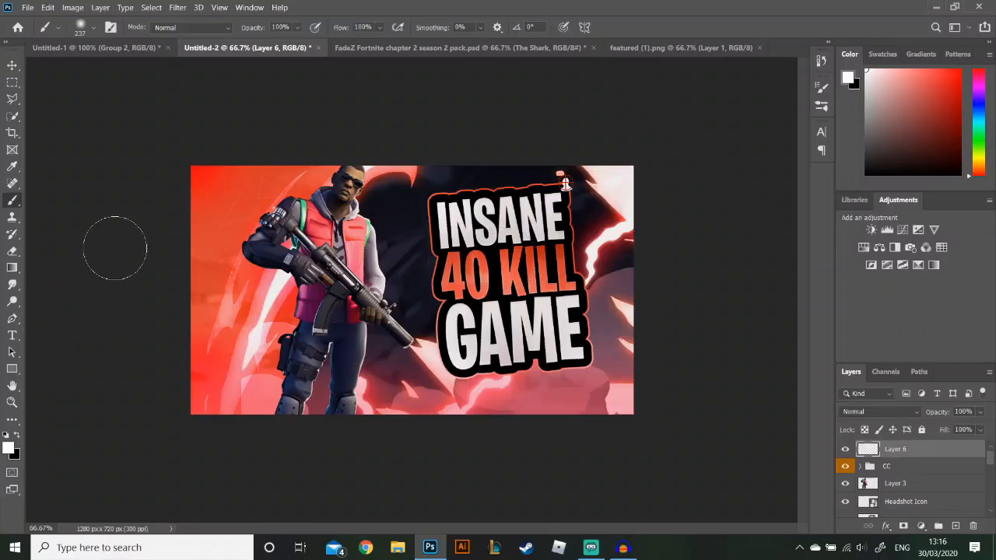
mouse_move(382, 225)
left_mouse_down()
mouse_move(524, 234)
mouse_move(481, 231)
left_mouse_up()
scroll(427, 132, "down", 2)
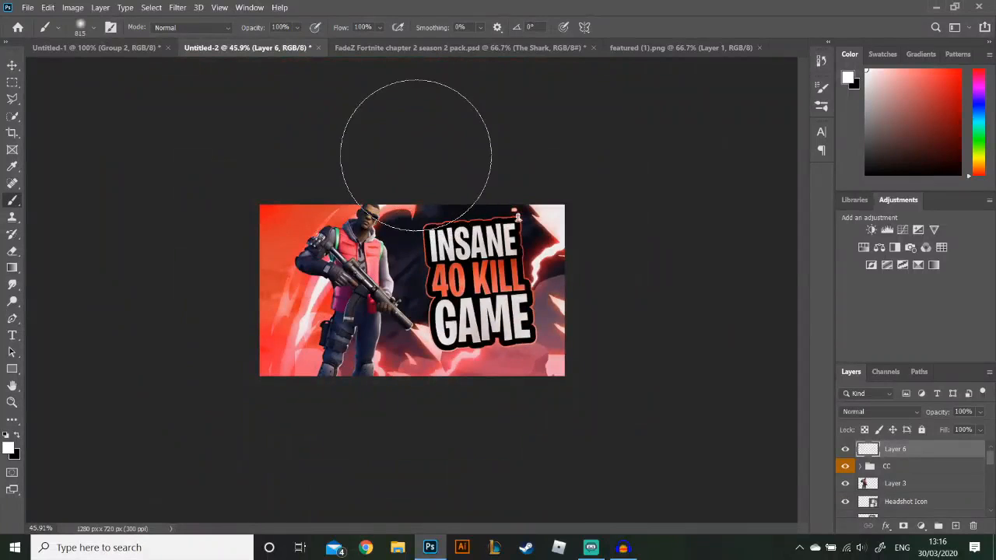
scroll(478, 297, "up", 3)
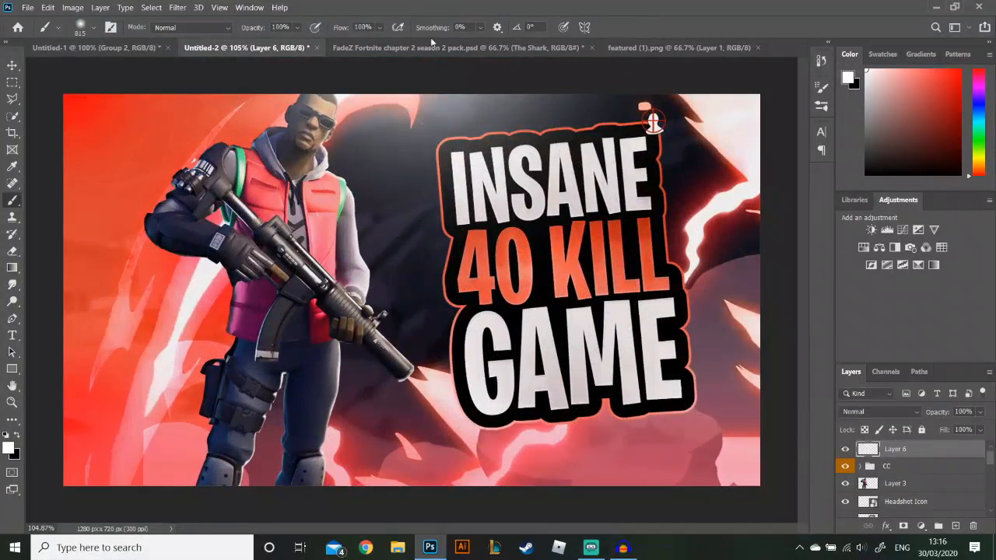
scroll(359, 285, "down", 1)
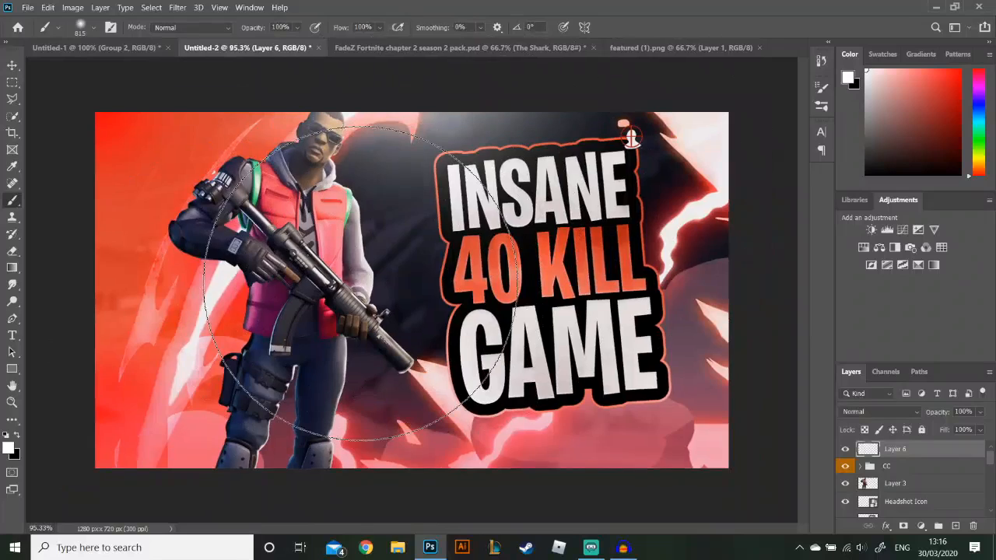
scroll(359, 282, "down", 1)
- Create a new layer below Layer 6 and paint a soft black vignette around the thumbnail's edges
left_click(17, 436)
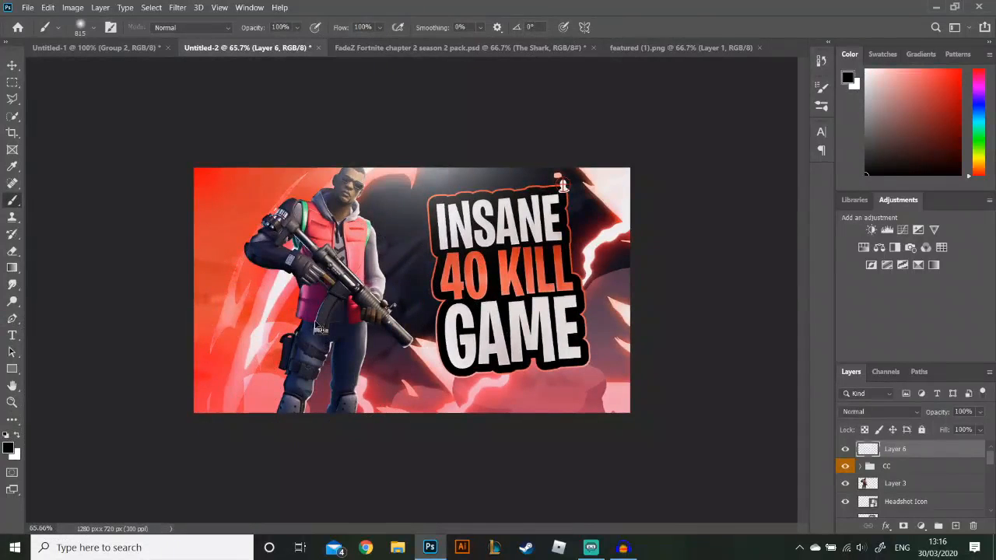
key("ctrl+shift+alt+n")
left_click_drag(907, 473, 907, 475)
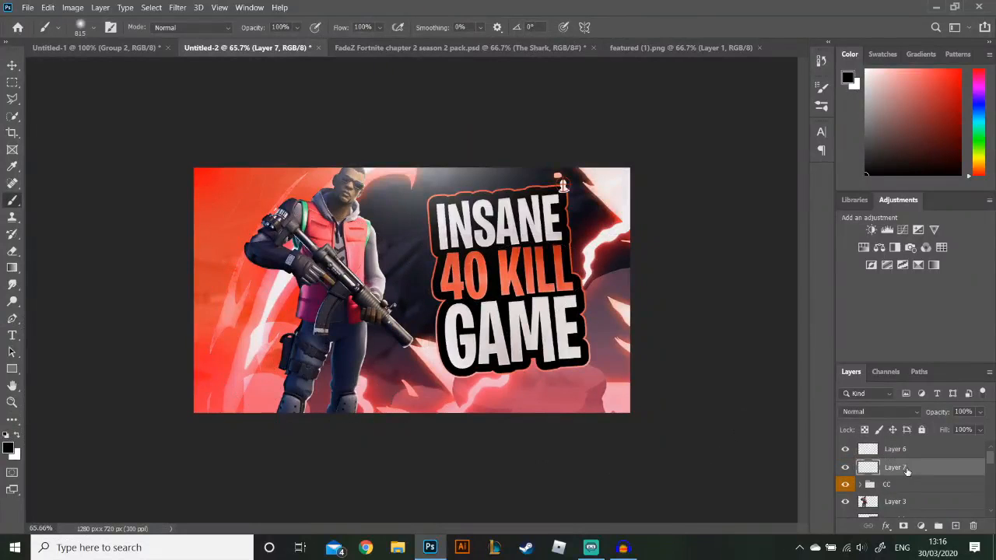
scroll(148, 223, "down", 1)
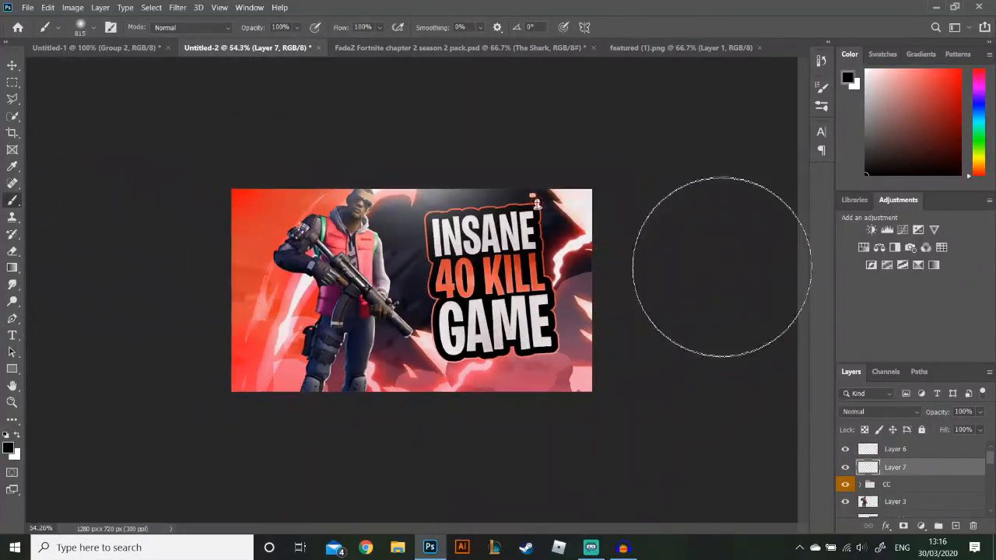
scroll(638, 249, "down", 1)
mouse_move(595, 407)
left_mouse_down()
mouse_move(207, 413)
mouse_move(240, 413)
mouse_move(258, 89)
left_mouse_up()
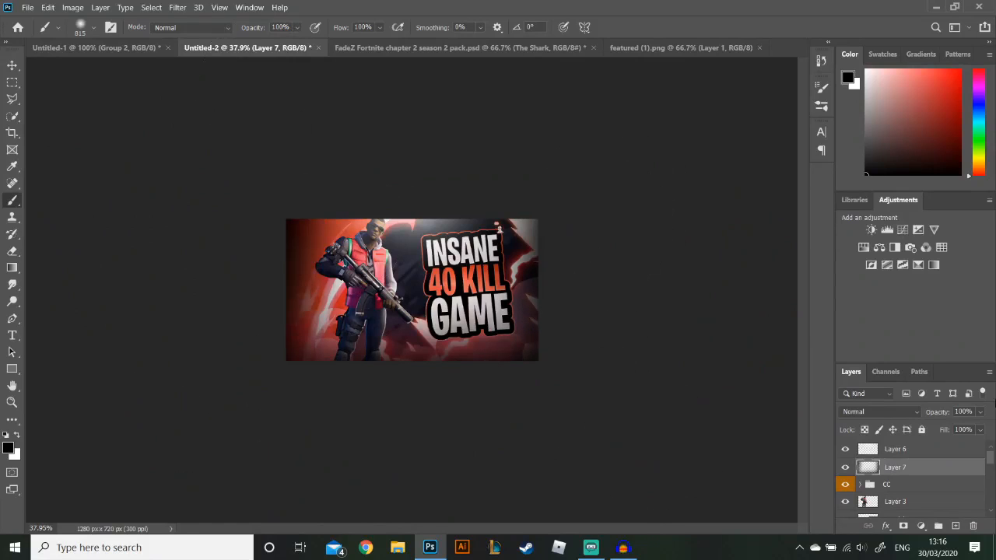
- Lower the black vignette layer's opacity to 37%
left_click_drag(938, 412, 905, 418)
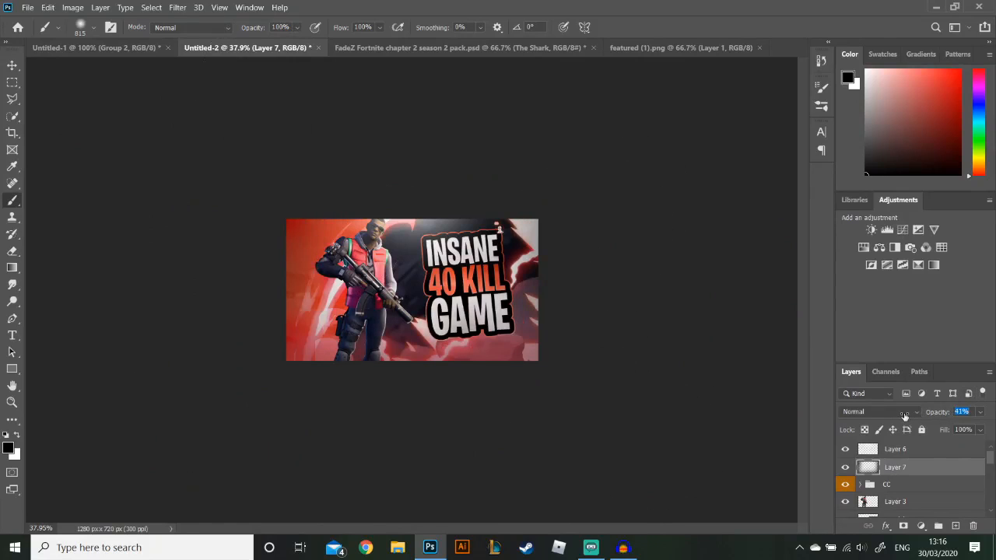
key("ctrl+0")
scroll(916, 409, "down", 2)
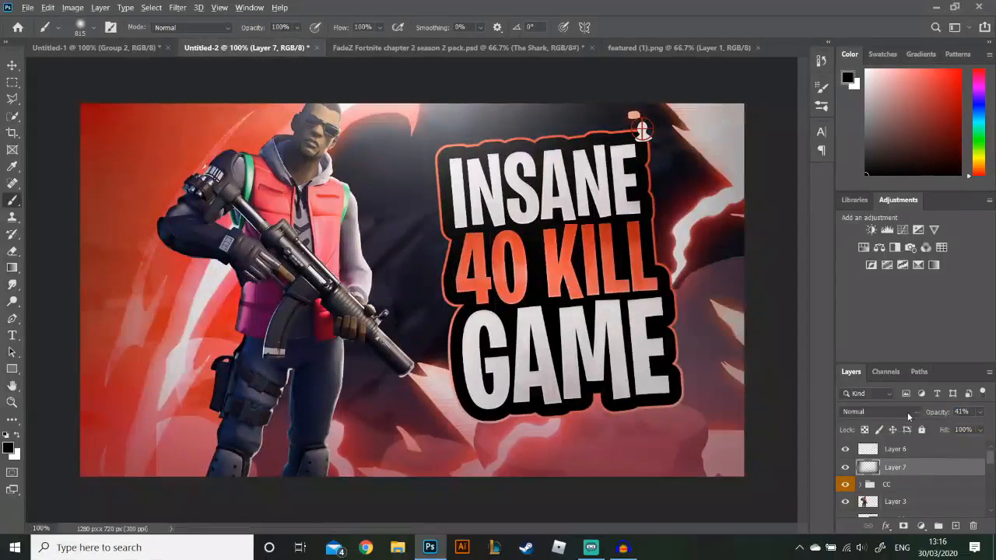
scroll(908, 412, "down", 1)
left_click_drag(942, 414, 937, 415)
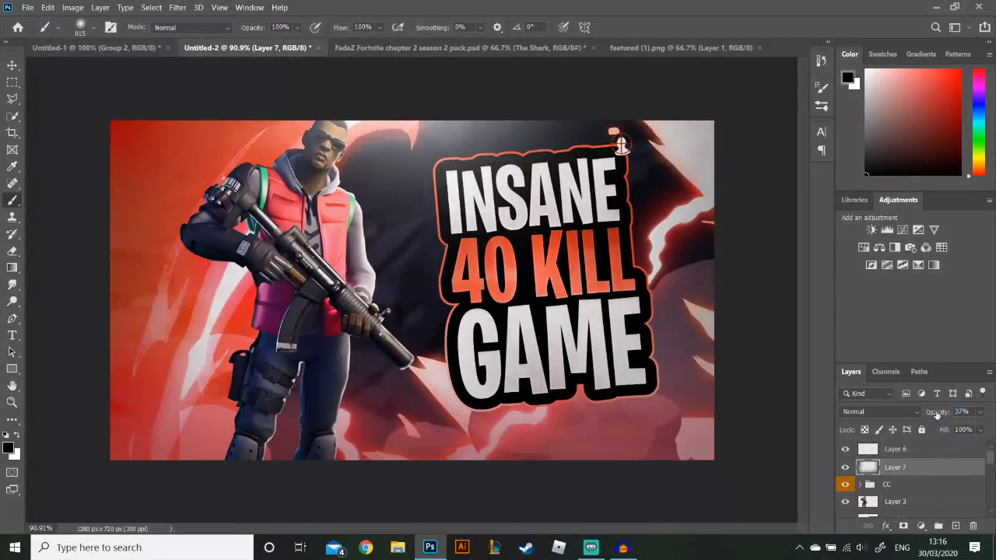
- Group all layers from Layer 6 down to The Shark, and create a merged duplicate of the group above it
left_click(930, 450)
scroll(930, 452, "down", 4)
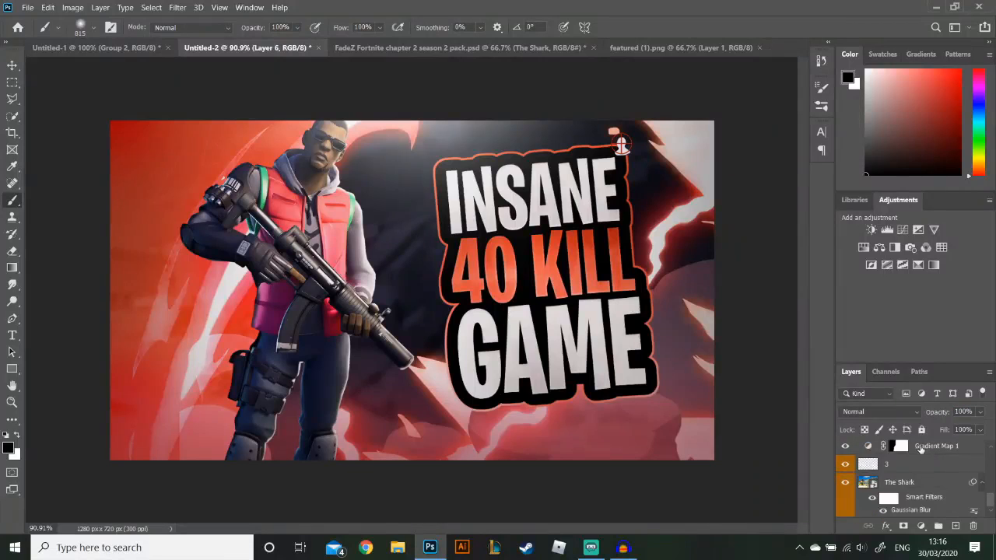
left_click(931, 488, "shift")
key("ctrl+g")
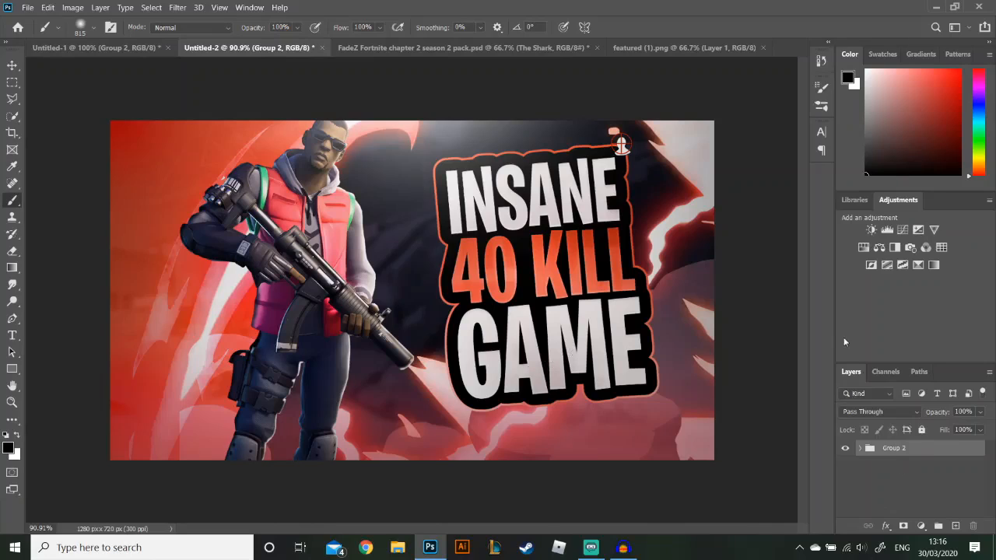
key("ctrl+j")
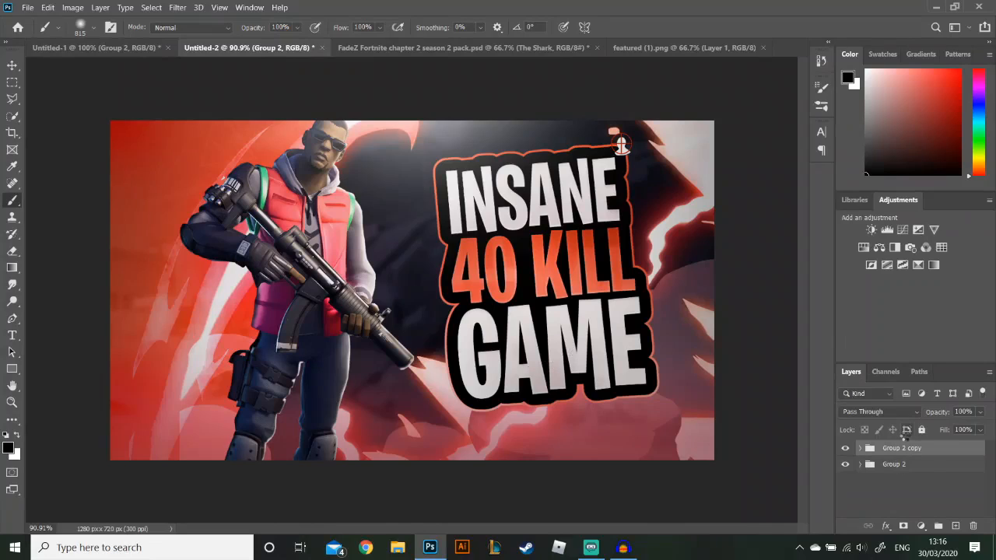
key("ctrl+e")
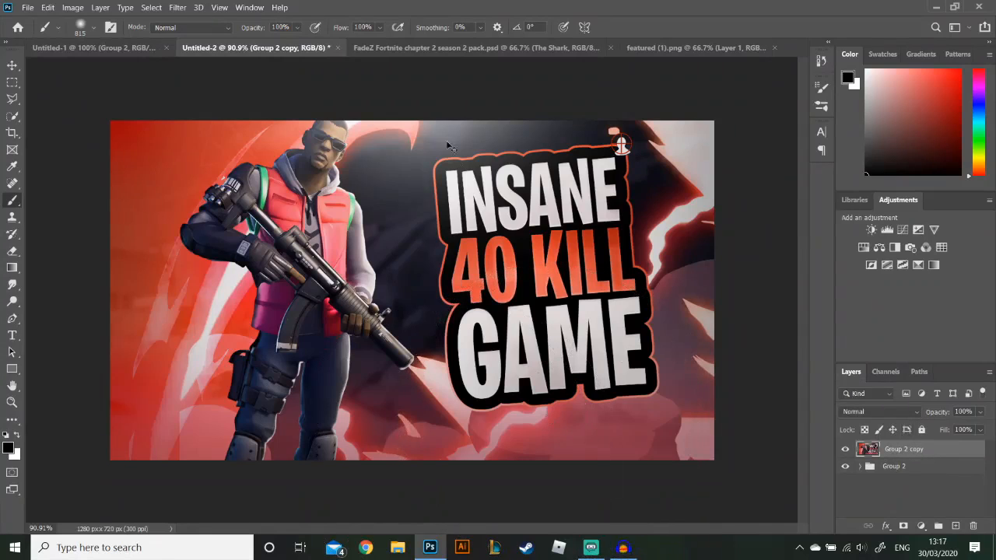
- Cut the merged copy's full canvas area to a new layer and delete the emptied Group 2 copy layer
key("ctrl+a")
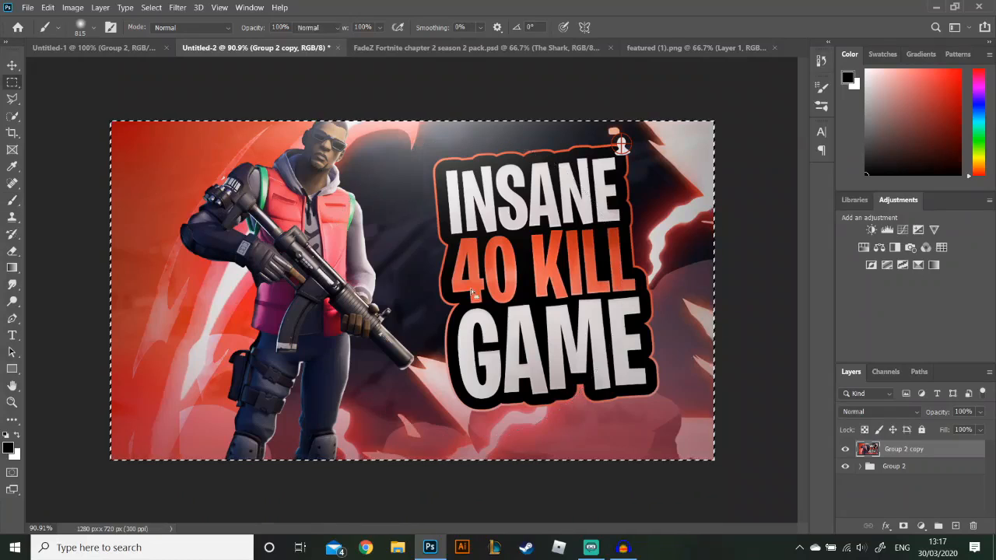
key("m")
right_click(516, 265)
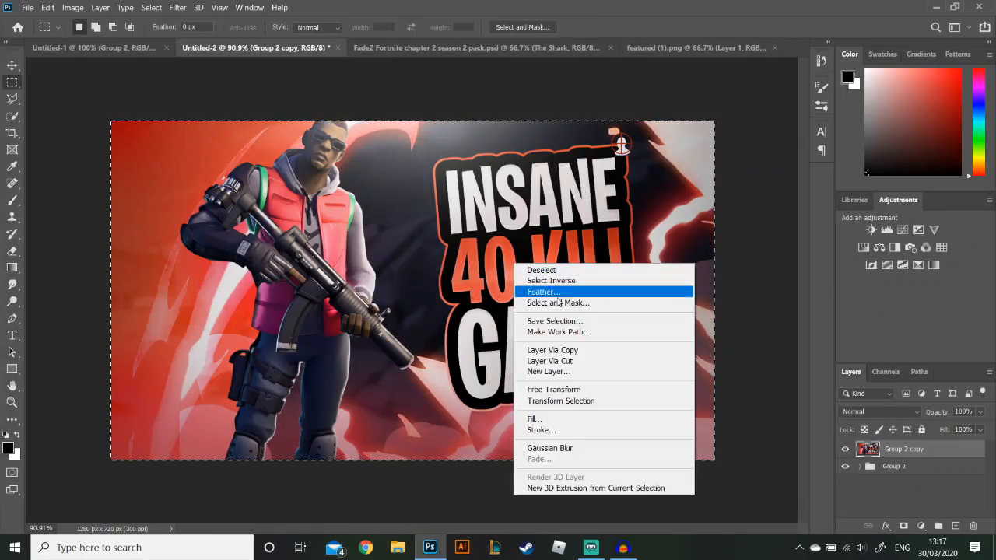
left_click(574, 361)
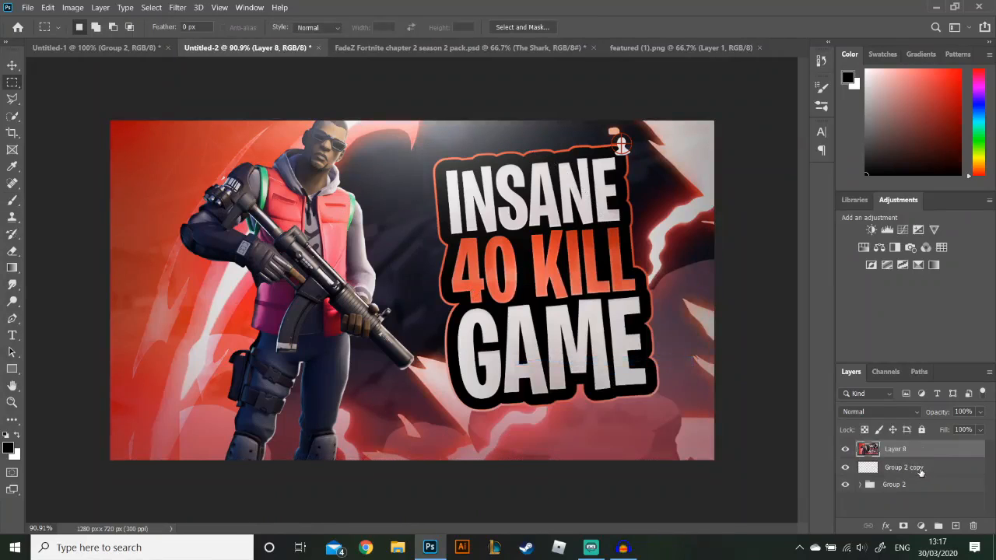
left_click(921, 471)
key("Delete")
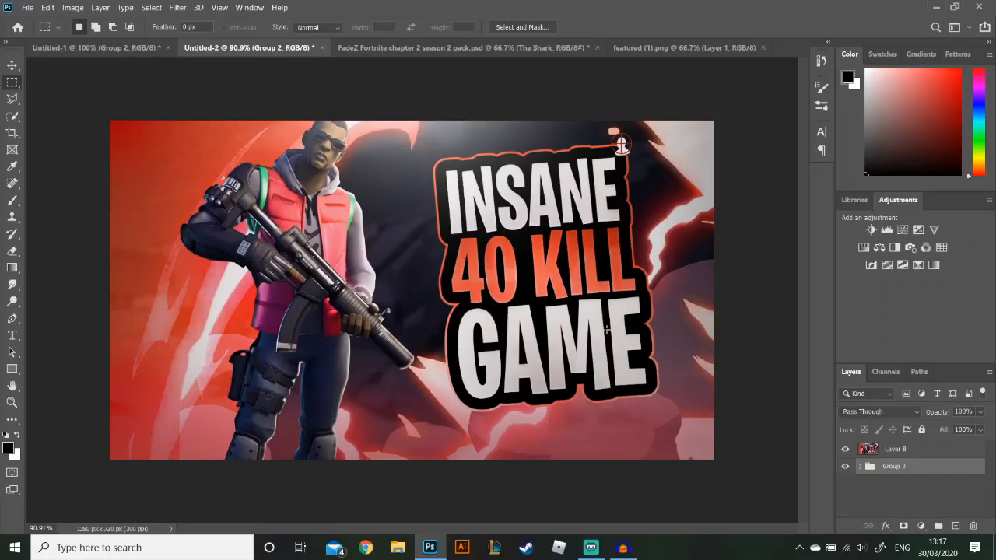
- Duplicate Layer 8 and apply a High Pass filter with a 6.0-pixel radius to the copy
left_click(899, 452)
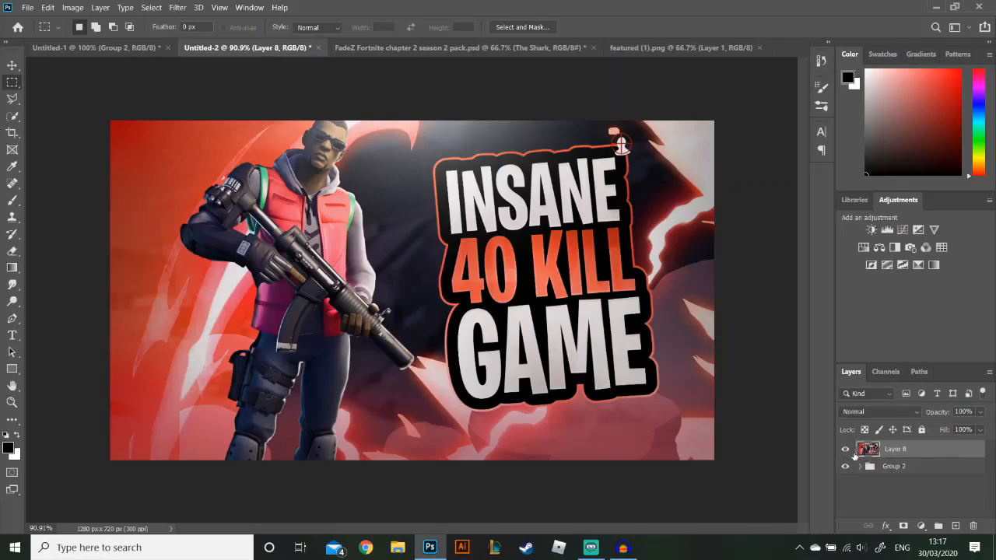
left_click(846, 466)
left_click(846, 450)
left_click(846, 466)
left_click(846, 451)
key("ctrl+j")
left_click(178, 7)
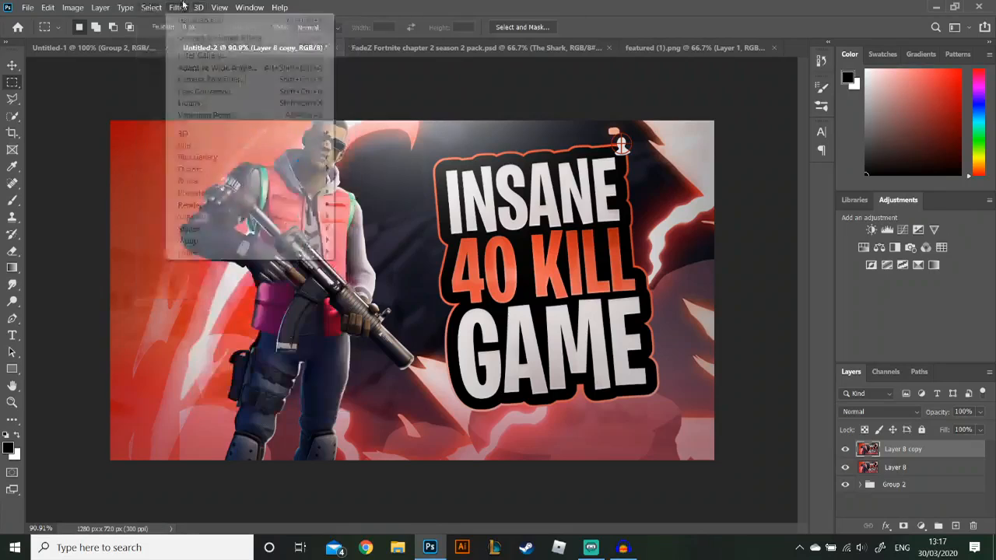
mouse_move(319, 251)
left_click(371, 264)
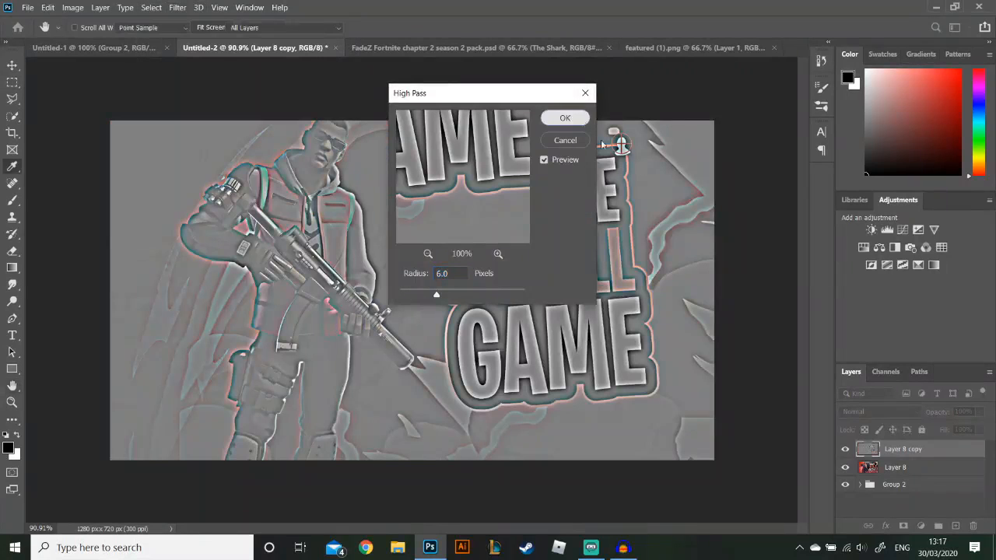
key("Return")
- Set the High Pass copy's blend mode to Overlay, compare its effect on and off, and merge it down into Layer 8
left_click(864, 411)
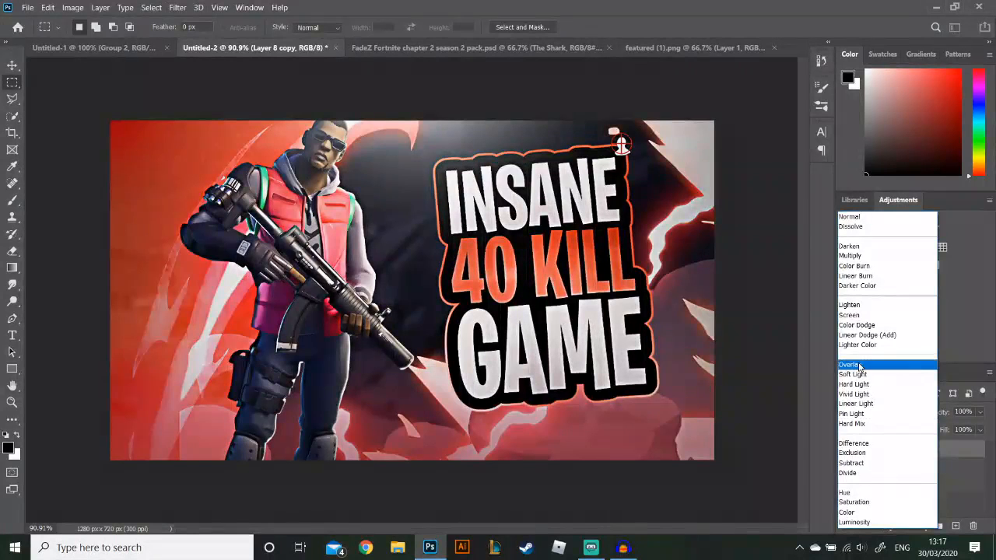
left_click(860, 366)
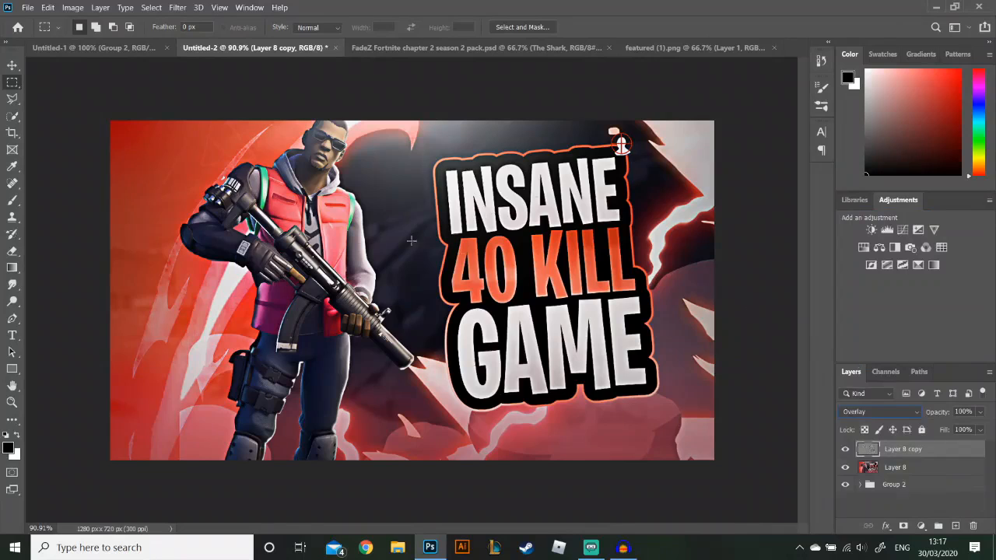
left_click(846, 449)
left_click(845, 449)
key("alt+shift+n")
key("ctrl+e")
key("e")
key("alt+e")
left_click(889, 501)
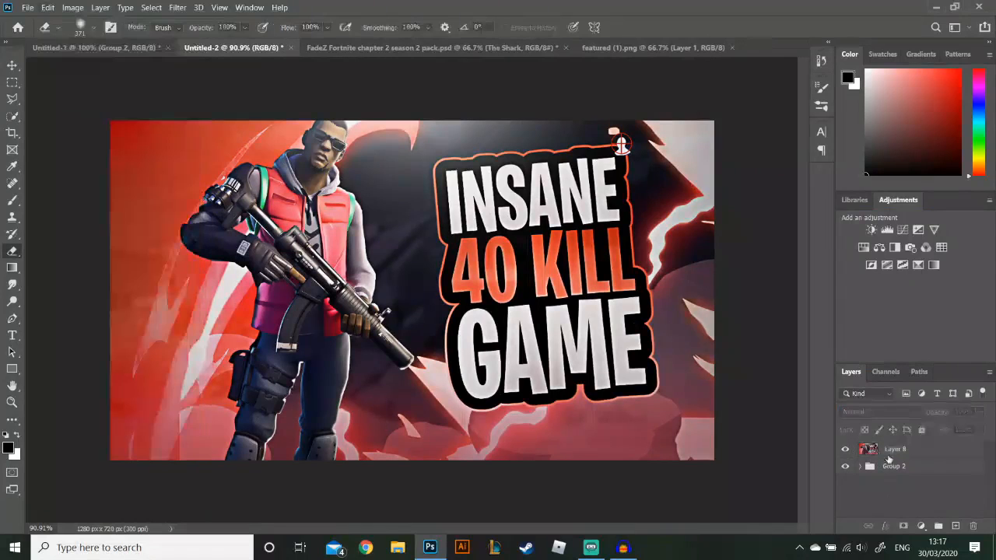
- Add 2% Gaussian noise to Layer 8
left_click(893, 451)
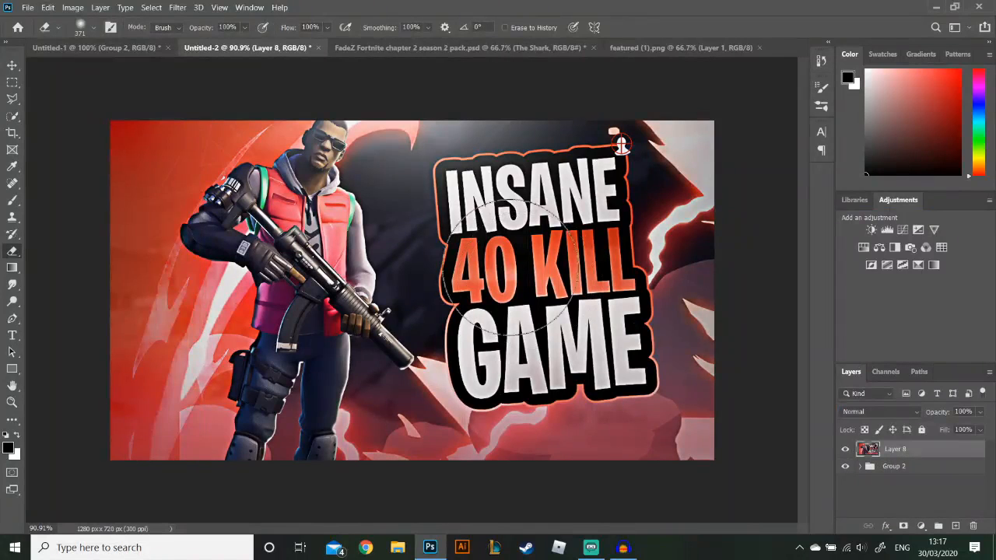
left_click(178, 7)
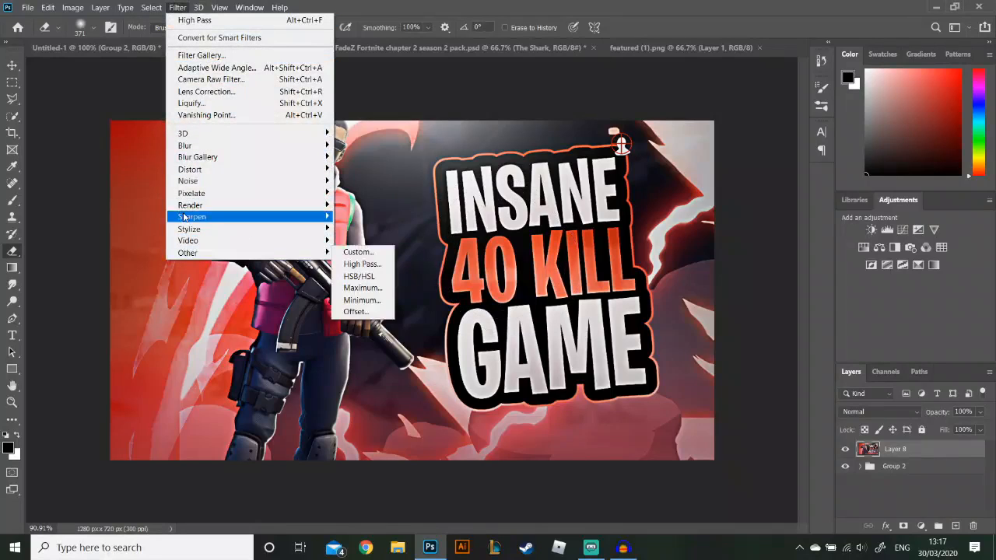
mouse_move(194, 181)
left_click(352, 181)
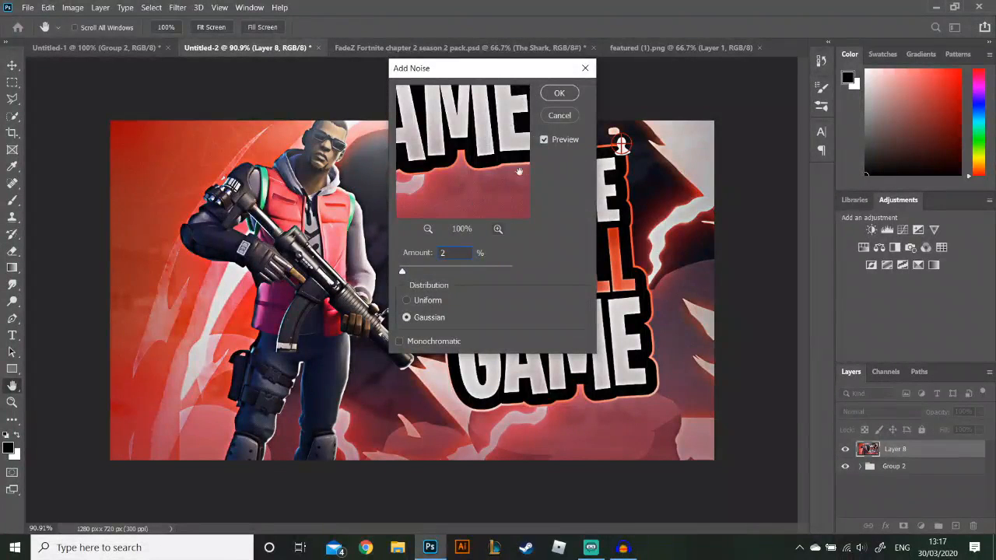
left_click(559, 93)
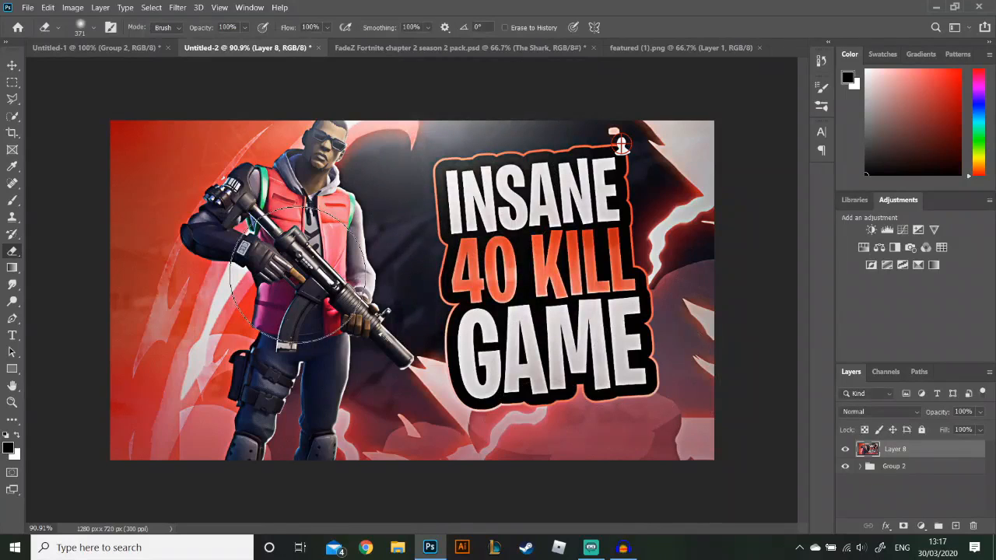
- Duplicate Layer 8 and apply a Gaussian Blur with a 3.6-pixel radius to the copy
key("ctrl+j")
left_click(178, 7)
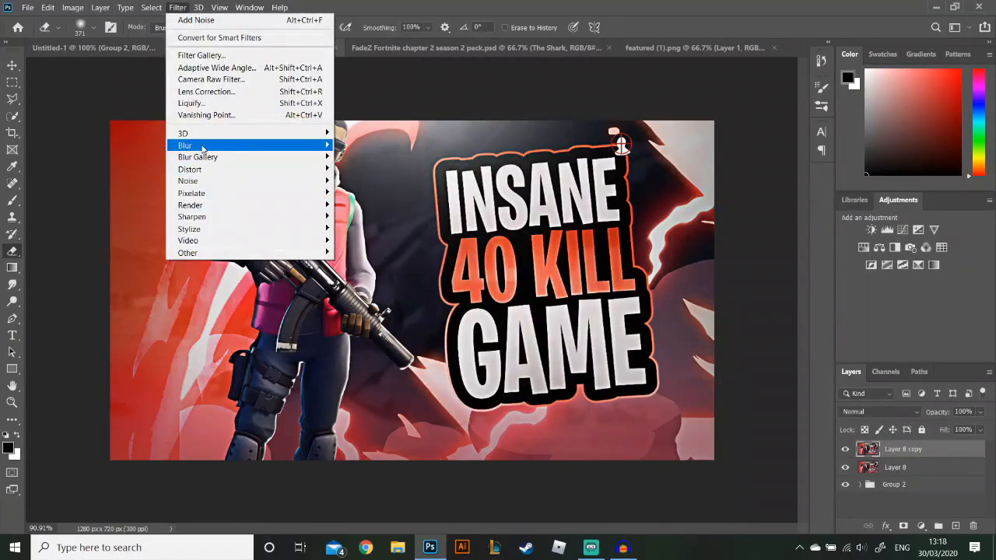
mouse_move(201, 147)
left_click(351, 192)
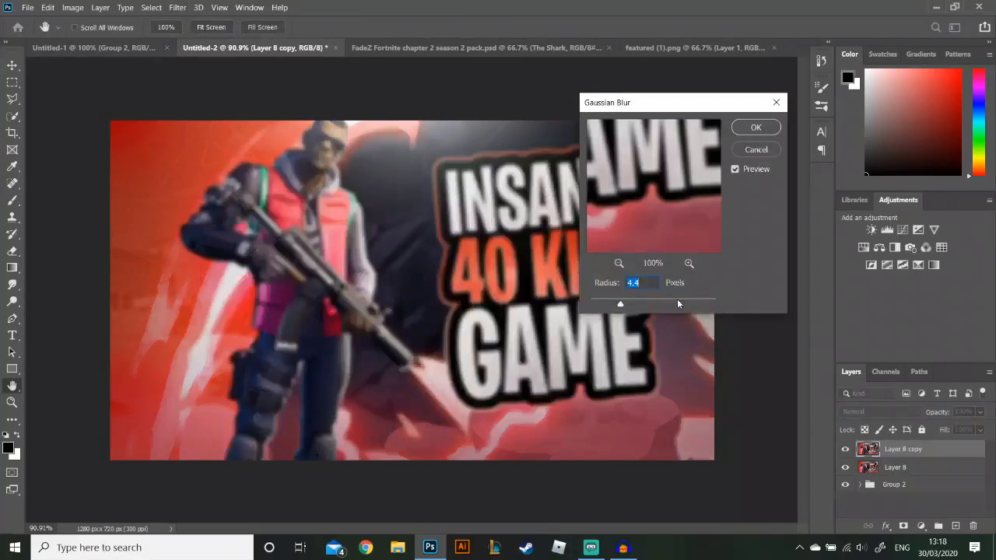
left_click_drag(618, 303, 615, 304)
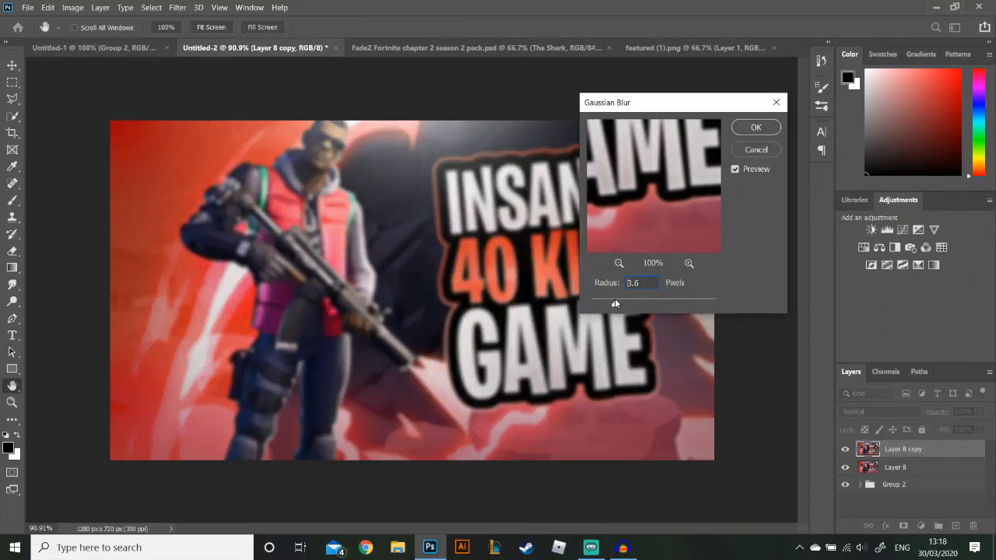
left_click(759, 129)
key("e")
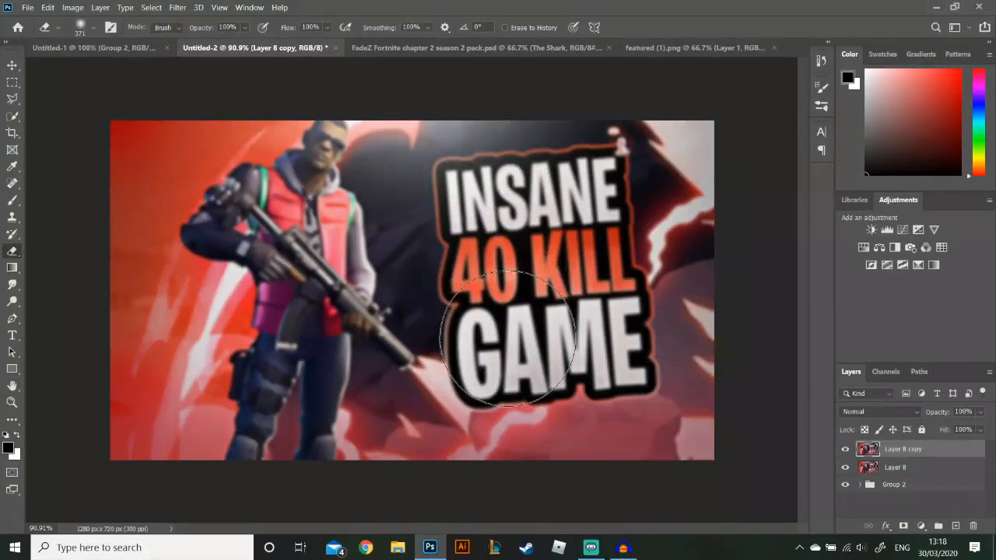
key("m")
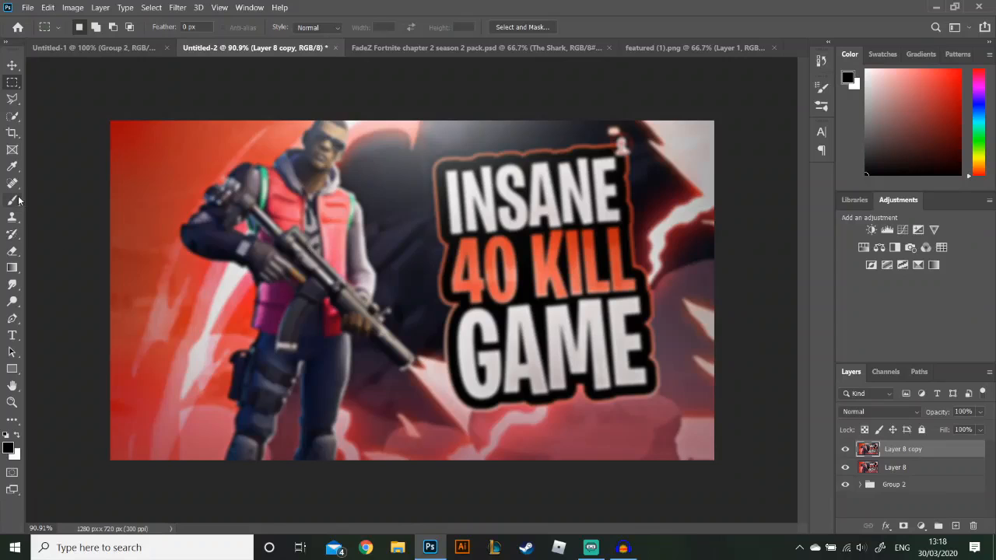
- Erase the blur on Layer 8 copy over the character and title text, and merge the copy down into Layer 8
key("e")
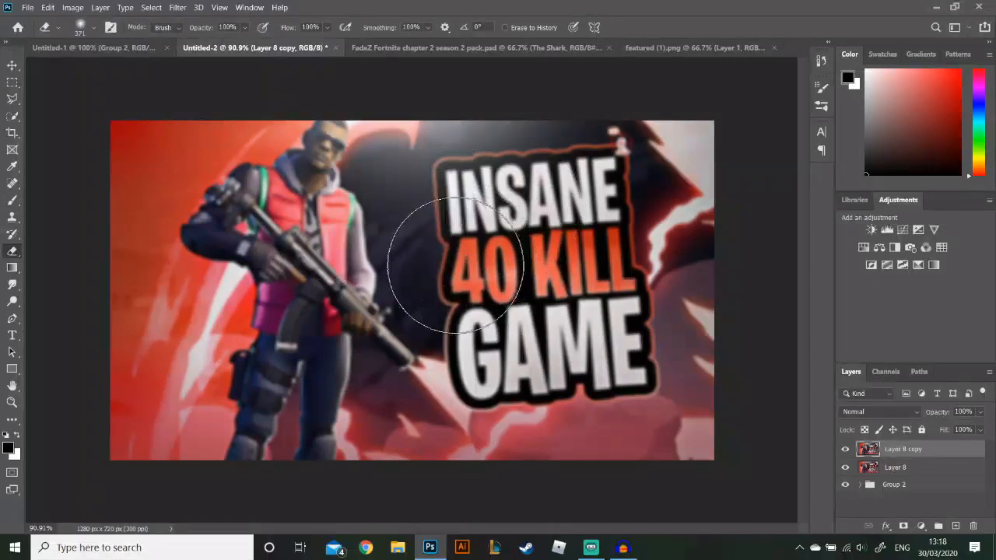
mouse_move(445, 276)
left_mouse_down()
mouse_move(509, 203)
mouse_move(593, 168)
mouse_move(571, 346)
mouse_move(517, 357)
mouse_move(481, 349)
mouse_move(588, 198)
mouse_move(456, 352)
mouse_move(505, 370)
mouse_move(527, 356)
mouse_move(417, 270)
mouse_move(352, 176)
mouse_move(319, 160)
mouse_move(270, 225)
mouse_move(263, 206)
mouse_move(227, 210)
mouse_move(255, 269)
mouse_move(349, 270)
mouse_move(317, 362)
mouse_move(291, 366)
mouse_move(290, 395)
mouse_move(410, 330)
mouse_move(576, 210)
mouse_move(433, 447)
left_mouse_up()
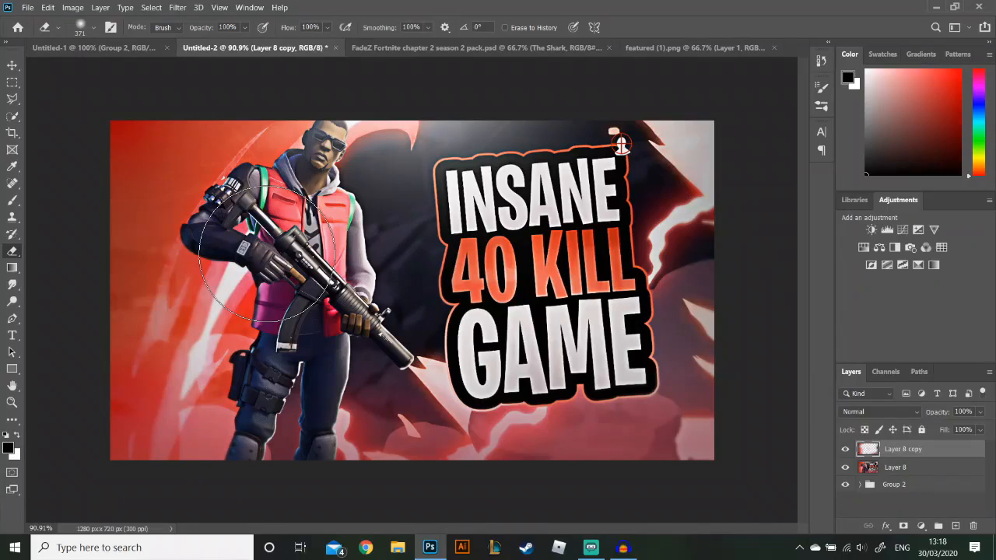
key("ctrl+e")
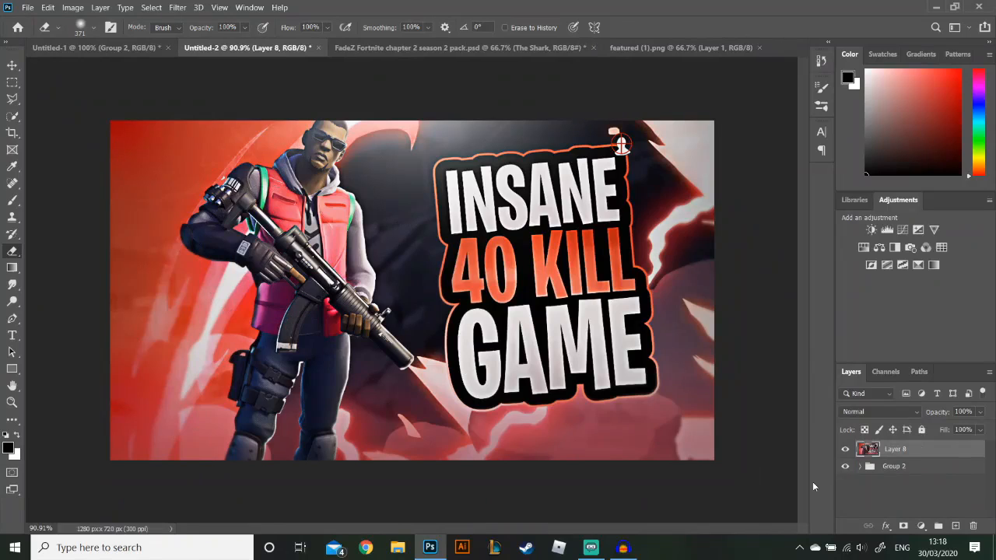
- Add a new layer above Layer 8, fill it with white and scale it about its centre to 97.50%
left_click(179, 7)
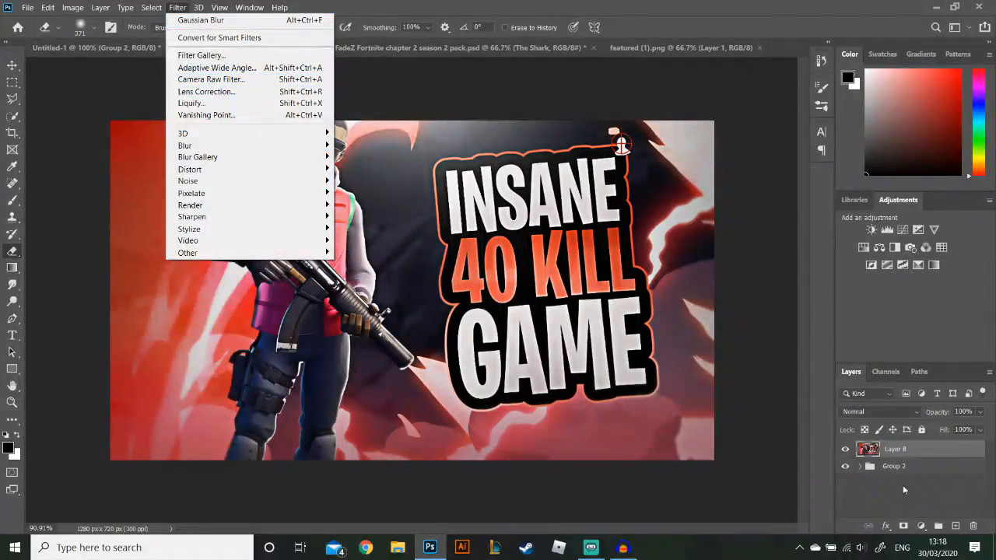
left_click(939, 491)
left_click(957, 528)
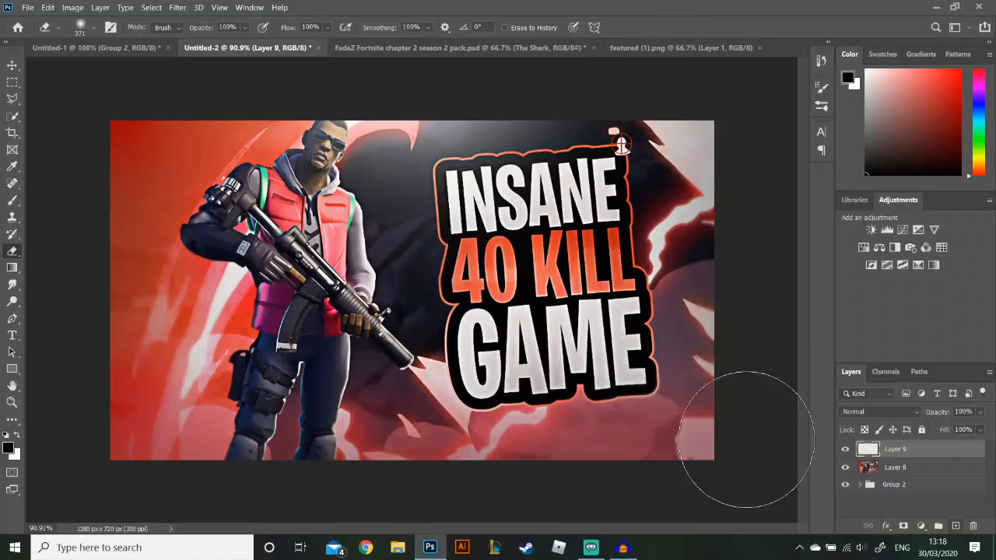
key("ctrl+BackSpace")
key("ctrl+t")
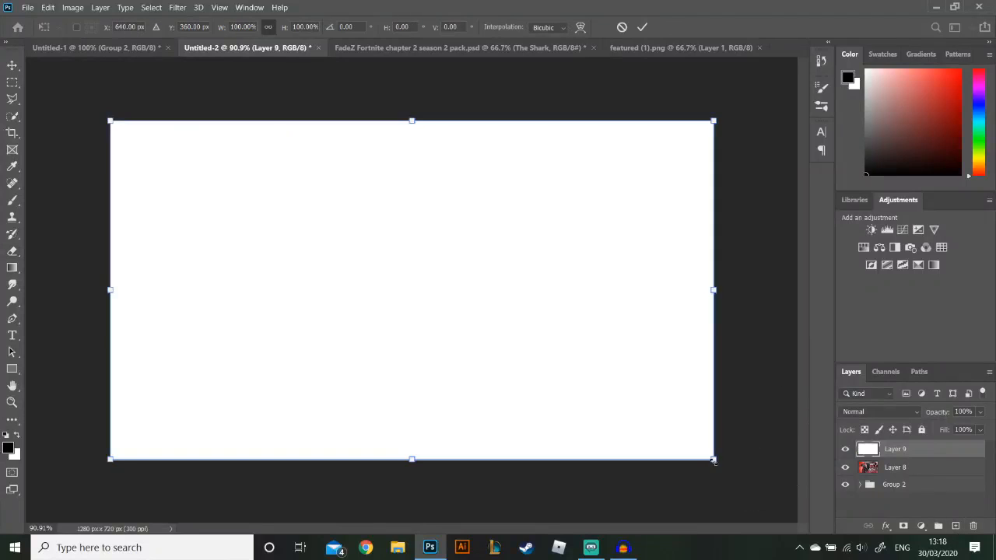
left_click_drag(711, 461, 706, 458)
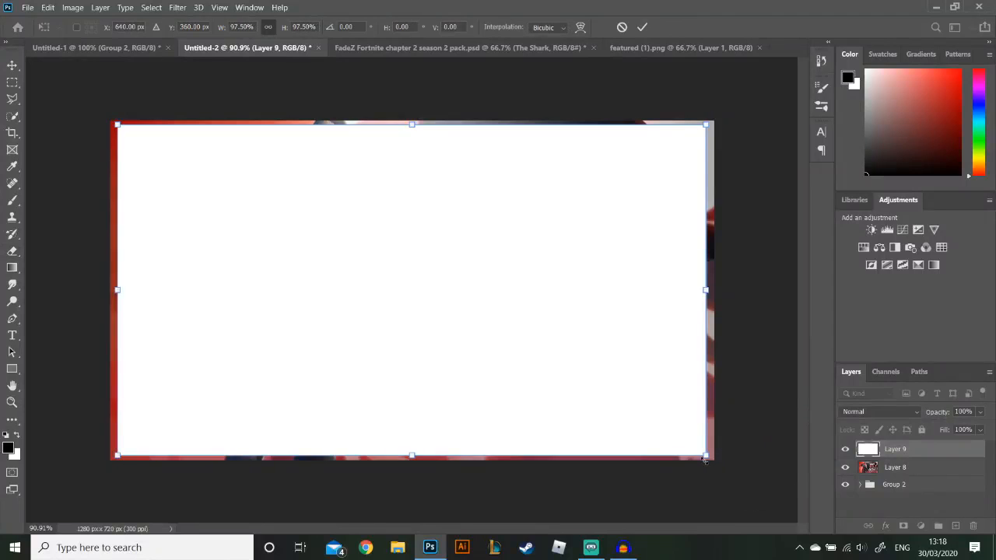
key("Return")
- Select the white rectangle's pixels, contract the selection by 3 pixels and delete its contents to leave a thin white frame
left_click(868, 450, "ctrl")
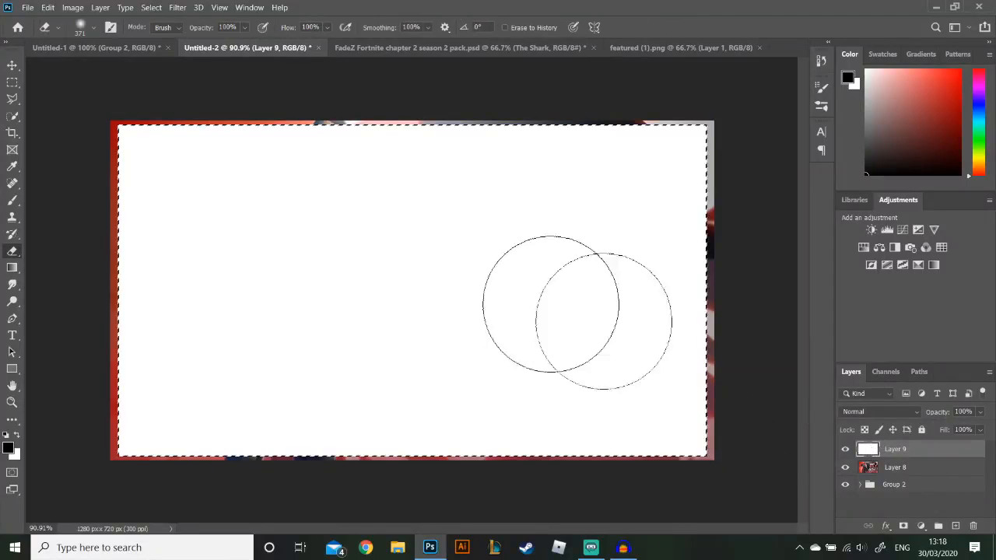
left_click(148, 7)
mouse_move(176, 181)
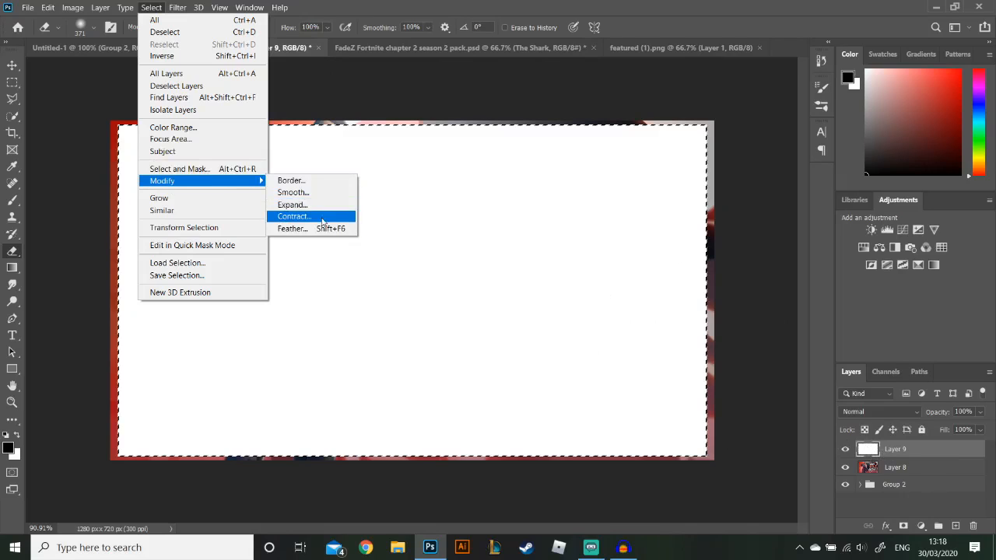
left_click(293, 216)
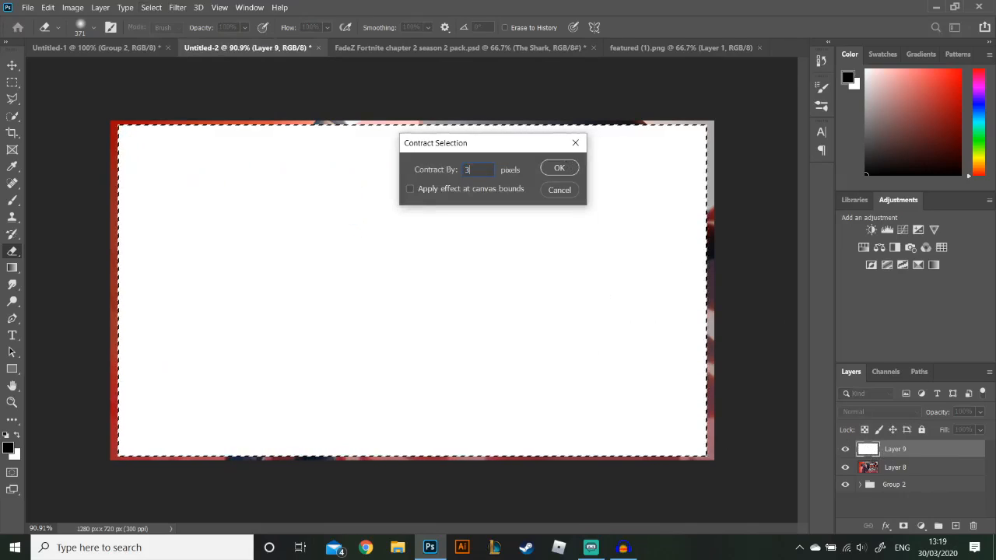
left_click(566, 168)
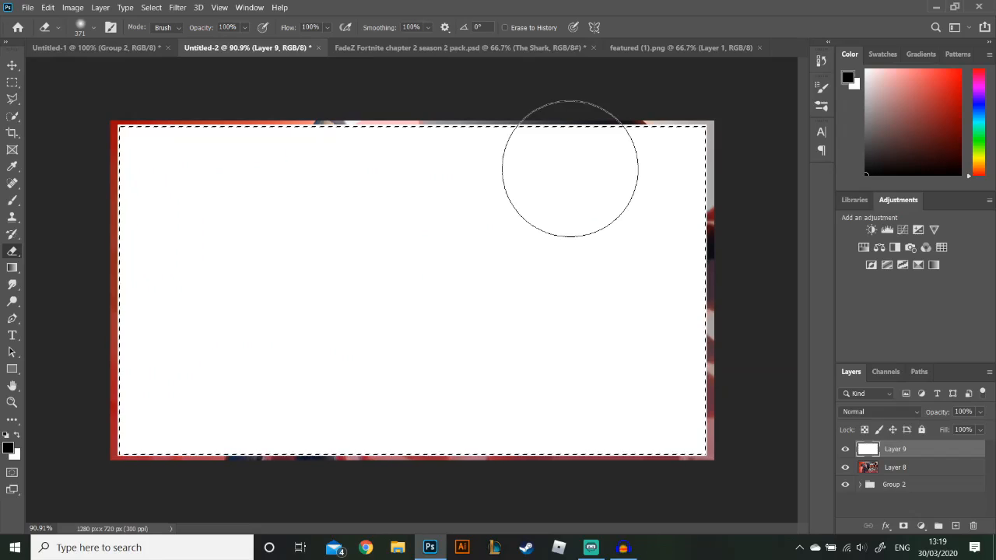
key("Delete")
key("ctrl+d")
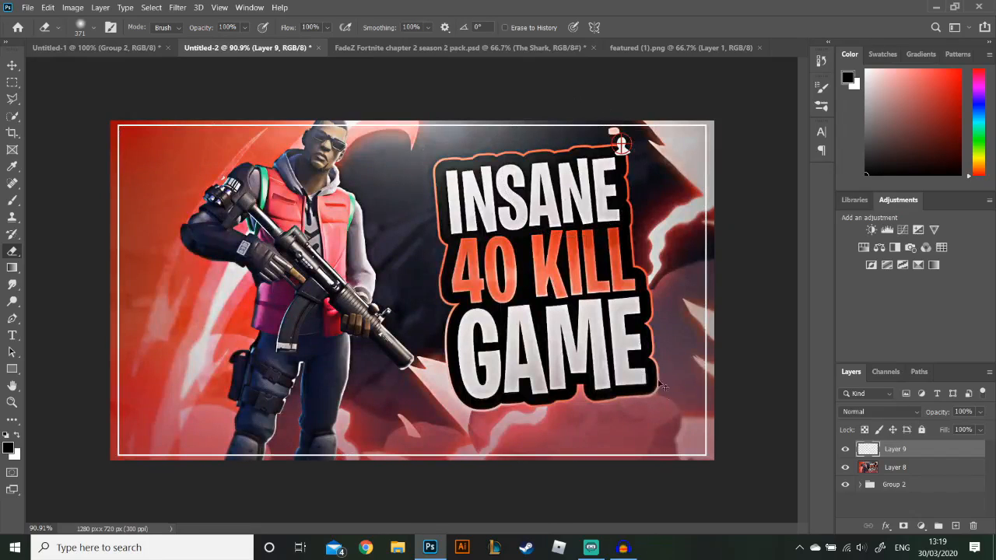
- Scale the white frame on Layer 9 about its centre to 102.43% so that it meets the canvas edges
key("ctrl+t")
left_click_drag(709, 457, 715, 462)
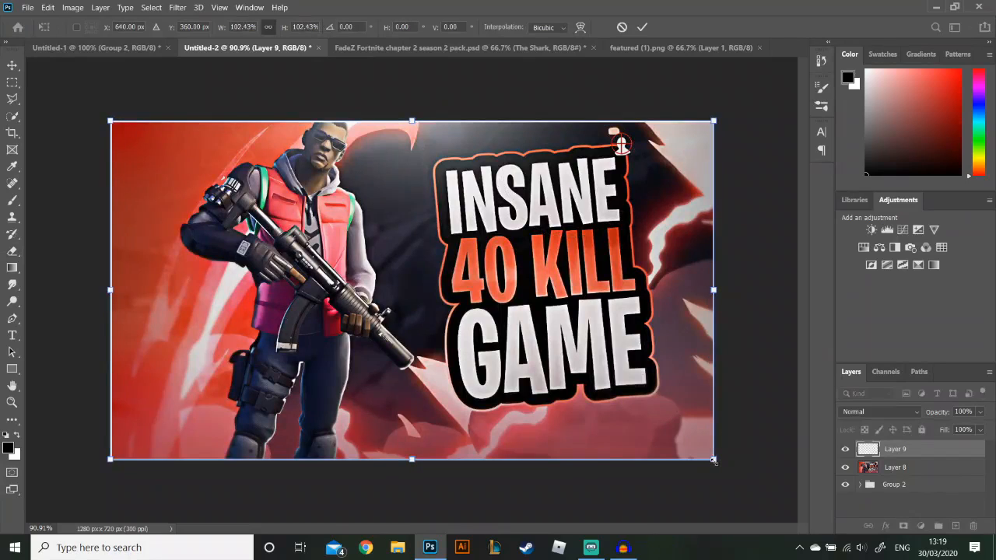
key("Return")
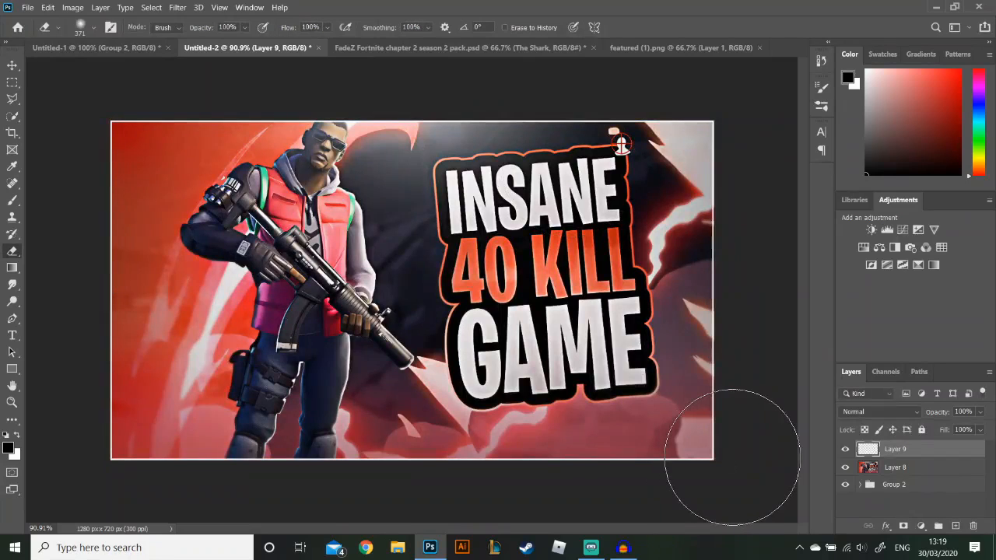
- Set the frame layer's blend mode to Overlay and merge it down into Layer 8
left_click(877, 412)
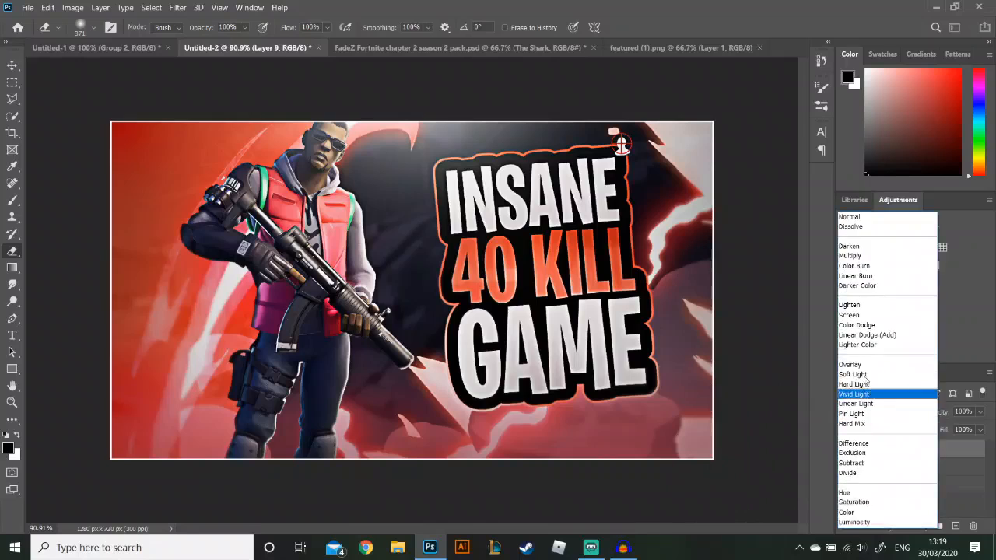
left_click(851, 365)
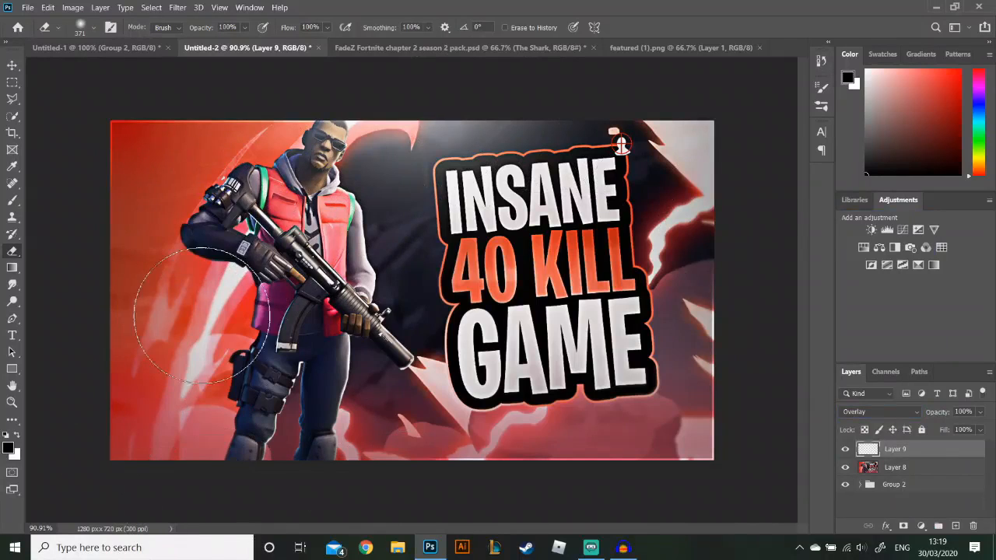
key("ctrl+e")
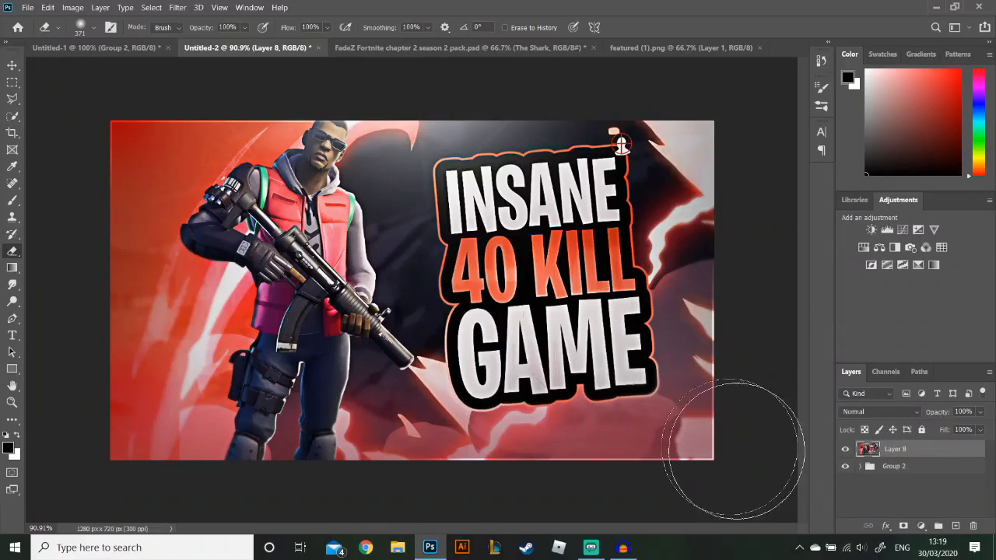
- Open the Camera Raw Filter on Layer 8 and set Tint to +32, Exposure to +0.40 and Contrast to +35
left_click(178, 7)
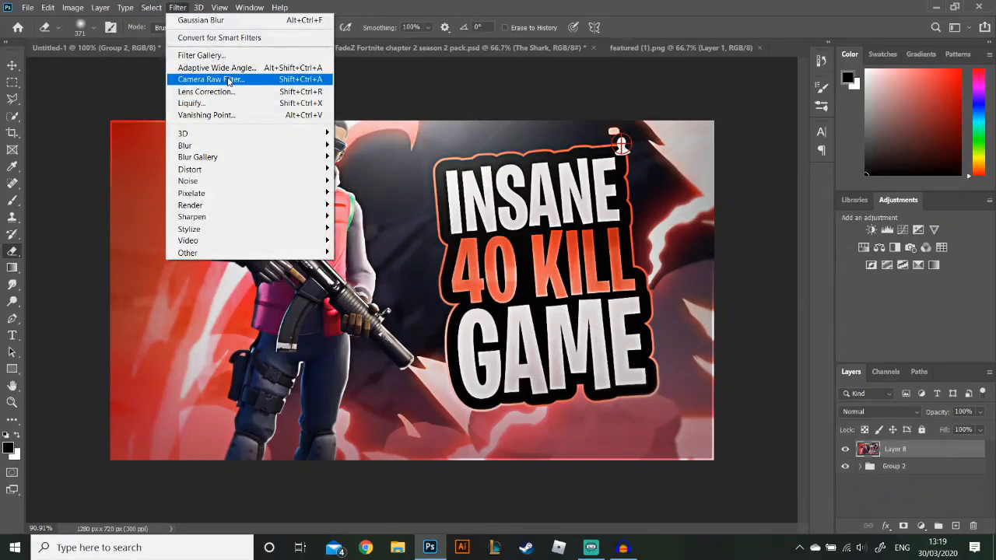
left_click(228, 81)
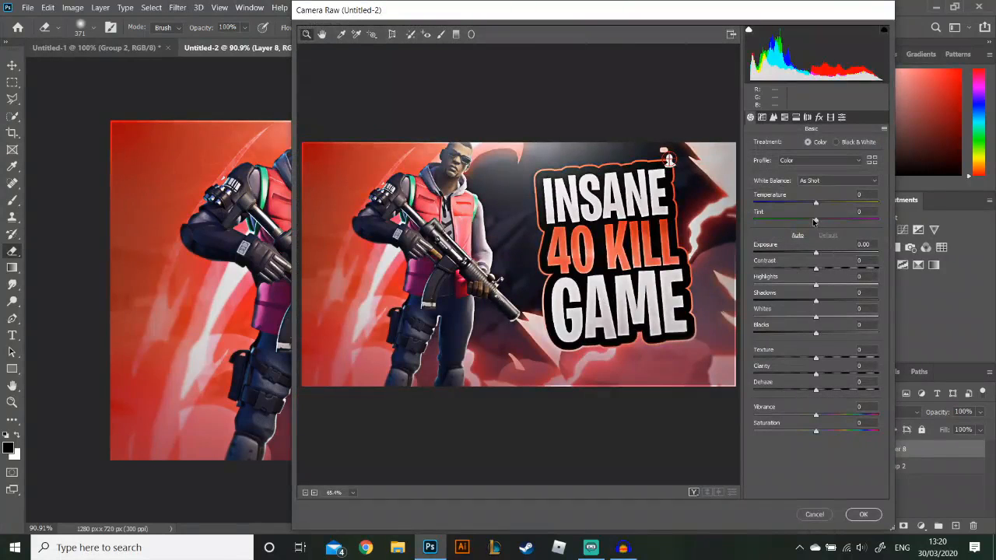
left_click_drag(814, 219, 832, 234)
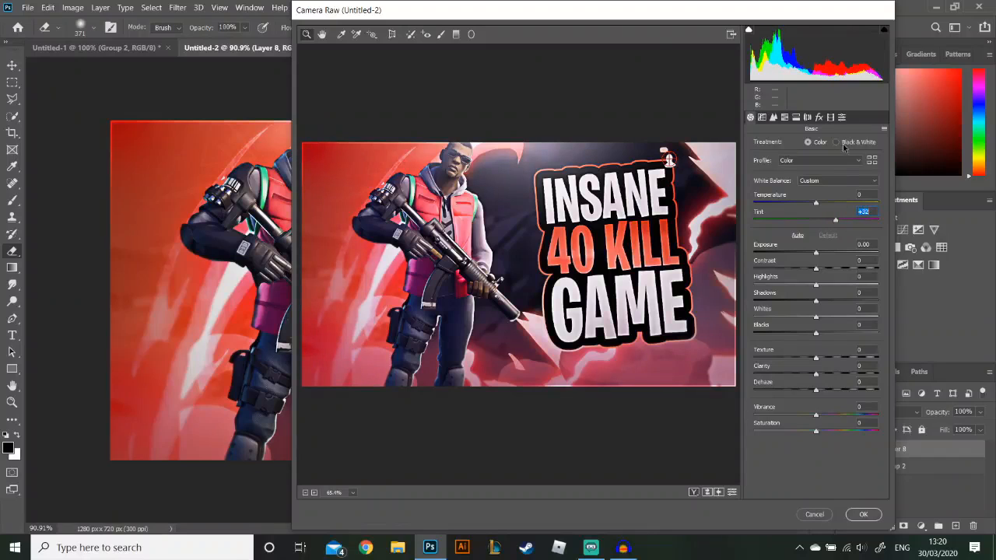
left_click_drag(816, 257, 822, 257)
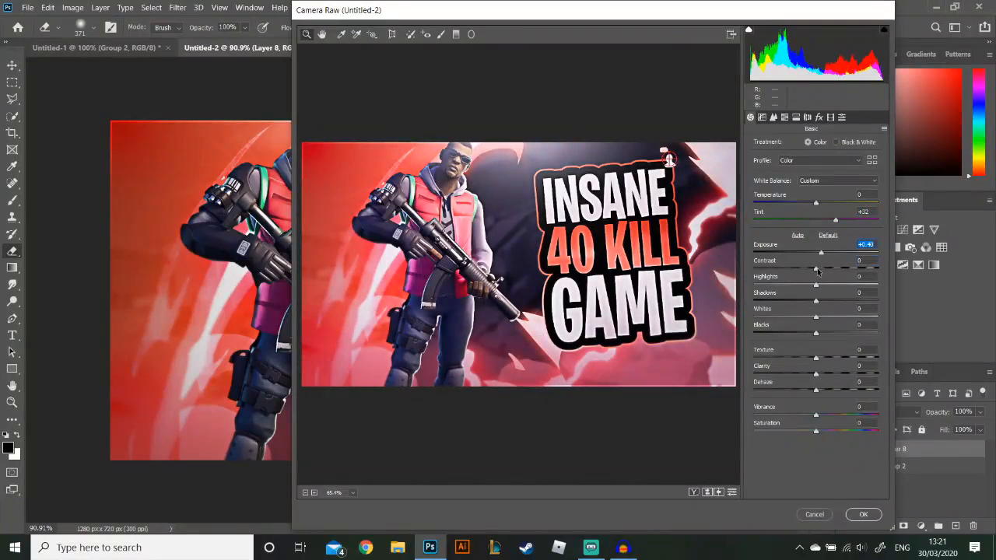
left_click_drag(817, 271, 839, 272)
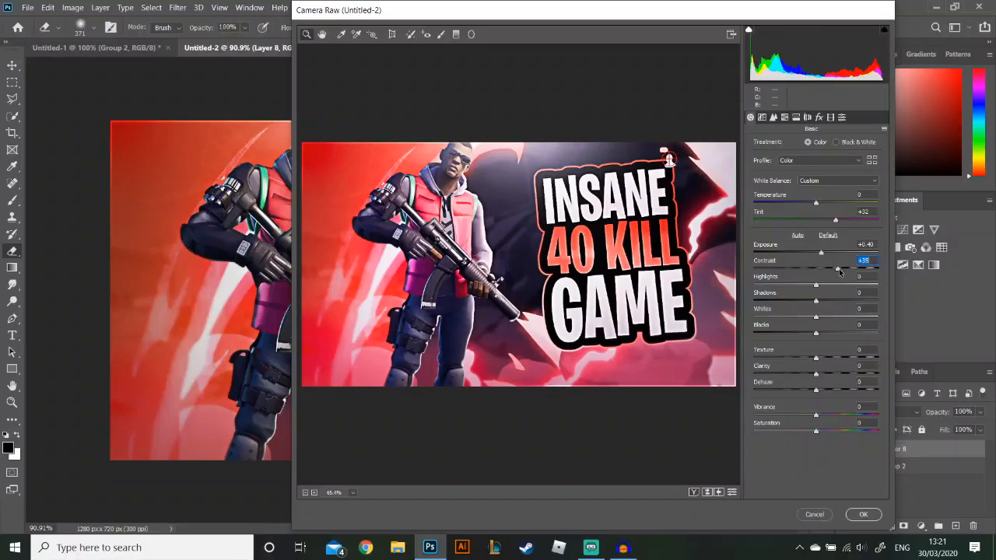
- Set the Camera Raw Highlights to -21, Shadows to -28, Blacks to -25, Vibrance to +11 and Saturation to +1
left_click_drag(815, 286, 802, 293)
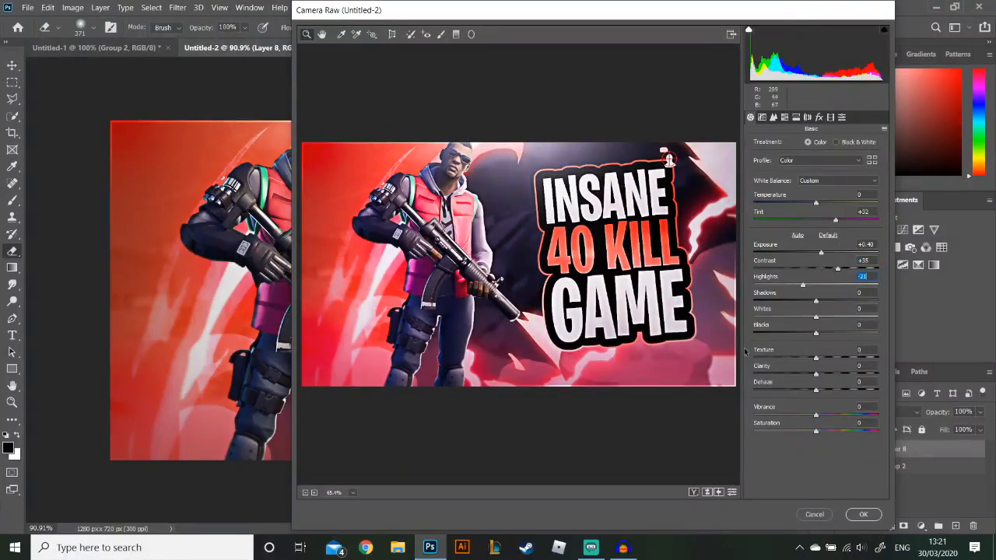
left_click_drag(817, 304, 803, 332)
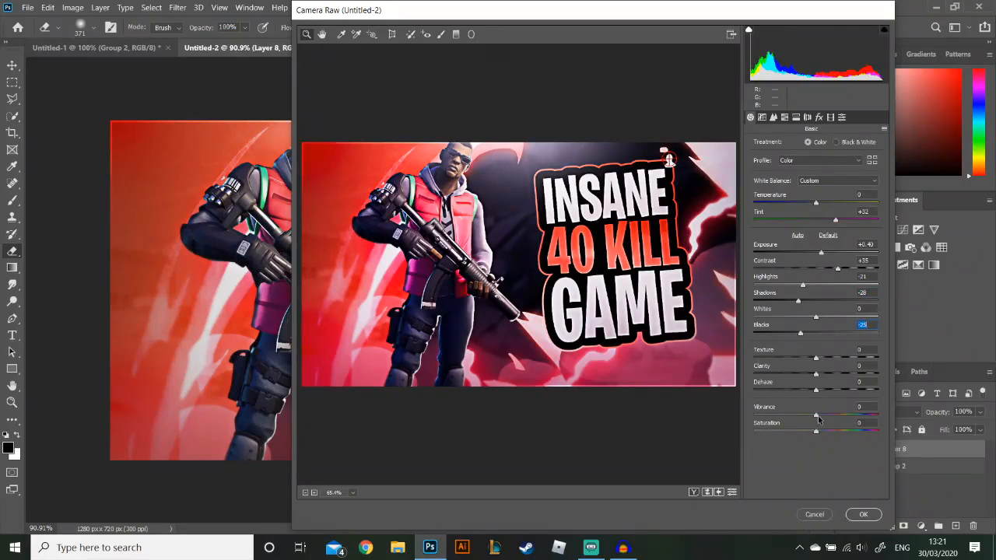
left_click_drag(821, 419, 816, 435)
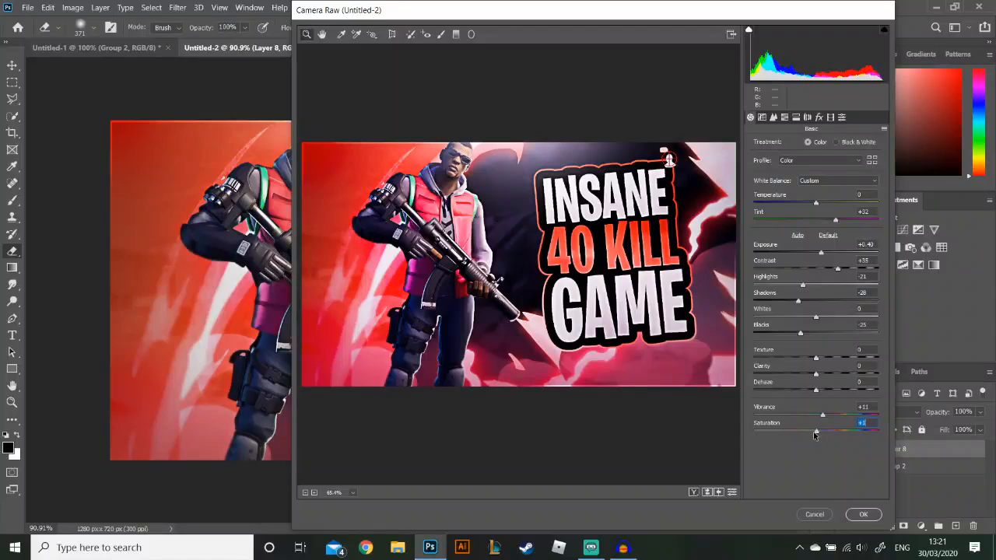
- Set the HSL hue of Magentas to +37 and of Reds to -13, and apply the Camera Raw Filter
left_click(764, 117)
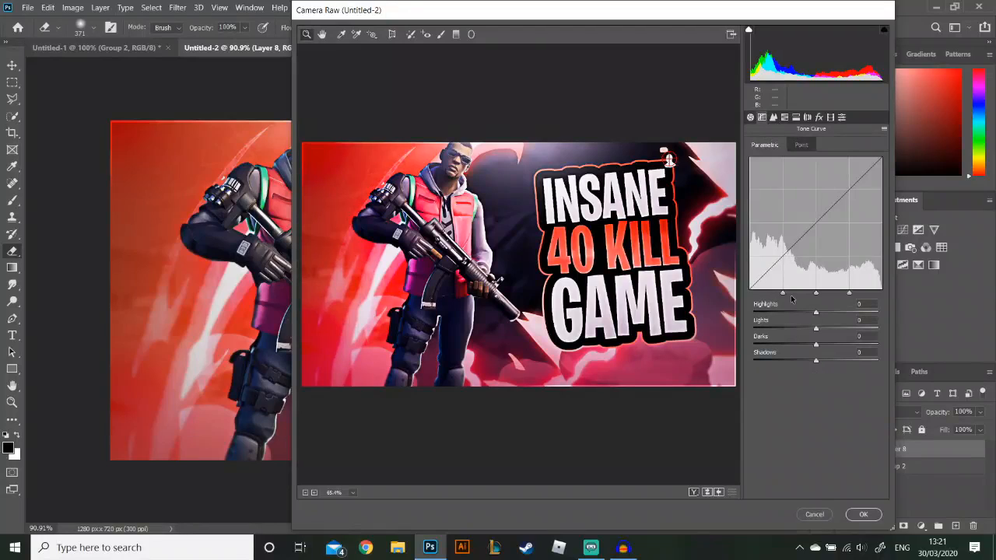
left_click(774, 117)
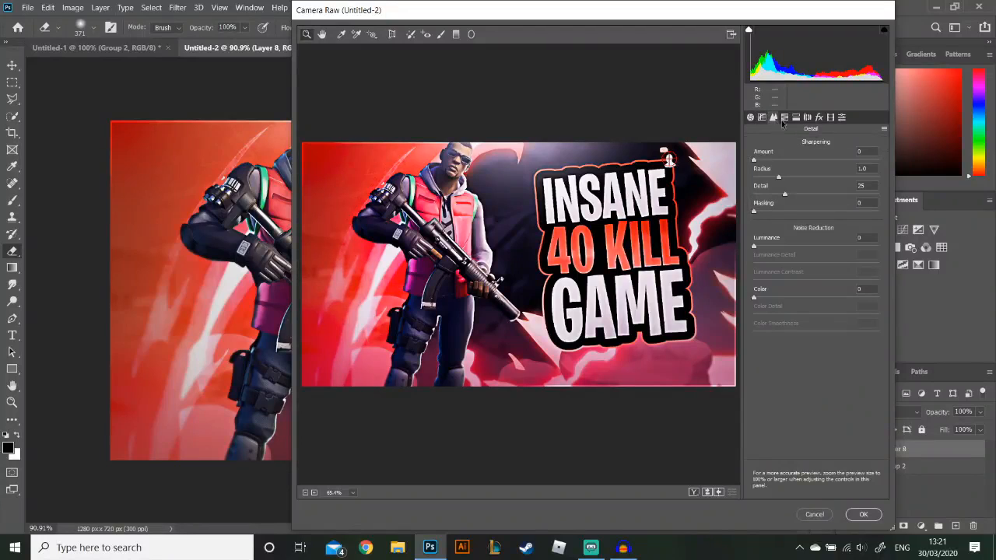
left_click(785, 117)
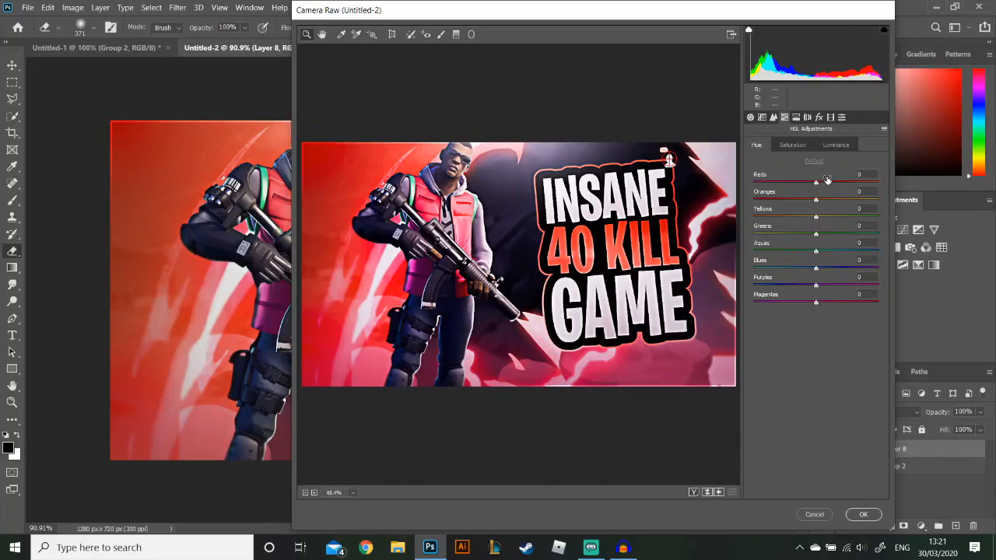
left_click_drag(816, 305, 840, 304)
left_click_drag(815, 184, 807, 183)
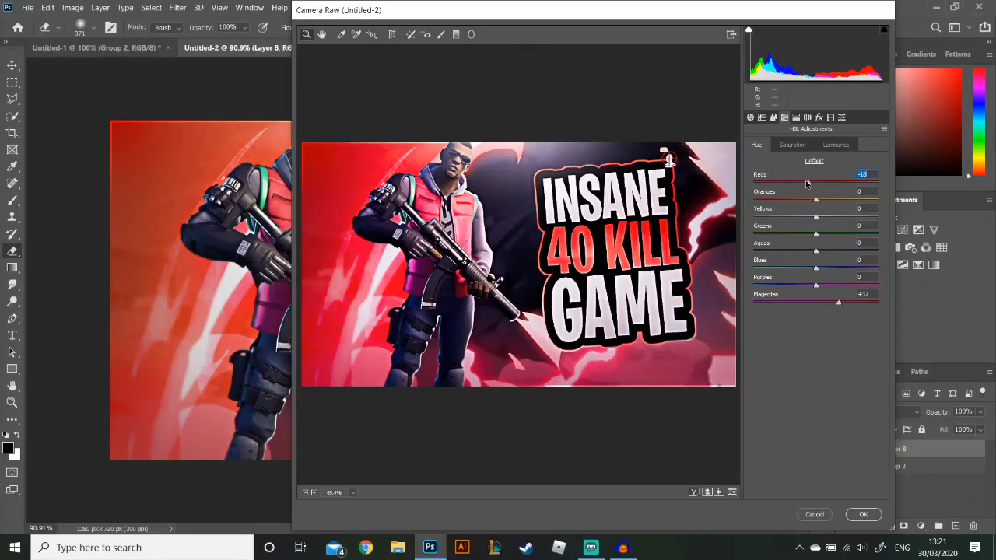
left_click(863, 514)
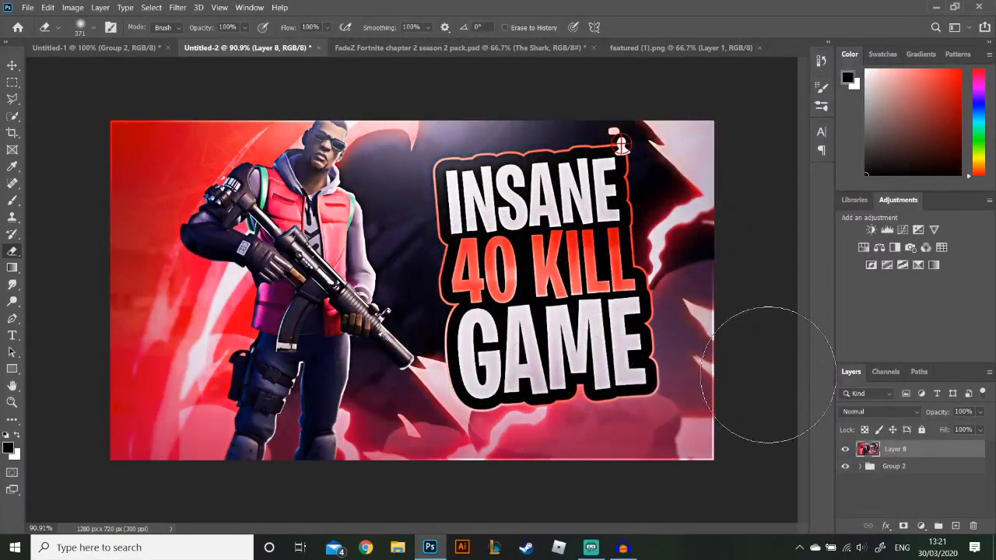
- Compare the thumbnail with Layer 8 hidden and shown, inspect it closer, and compare it with the yellow version in Untitled-1
left_click(846, 450)
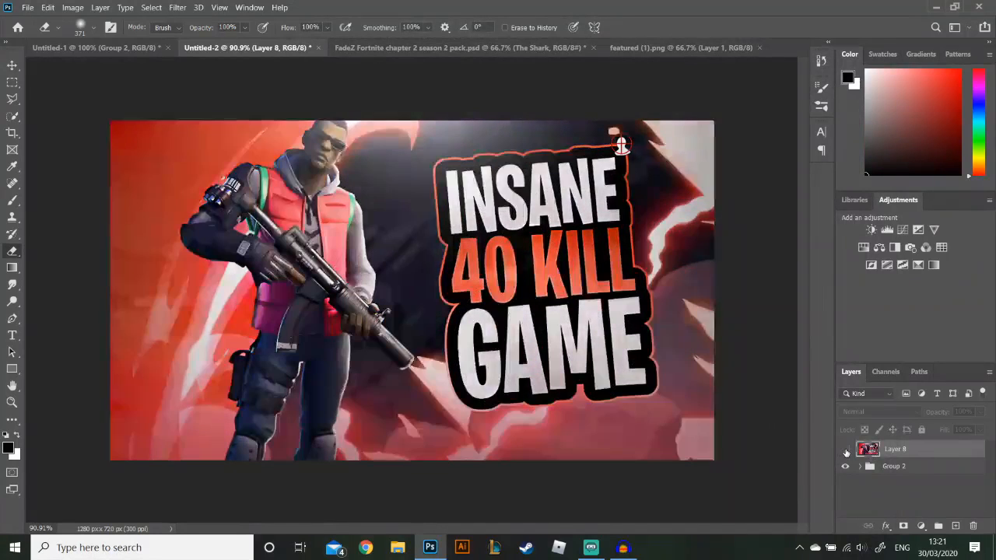
left_click(846, 450)
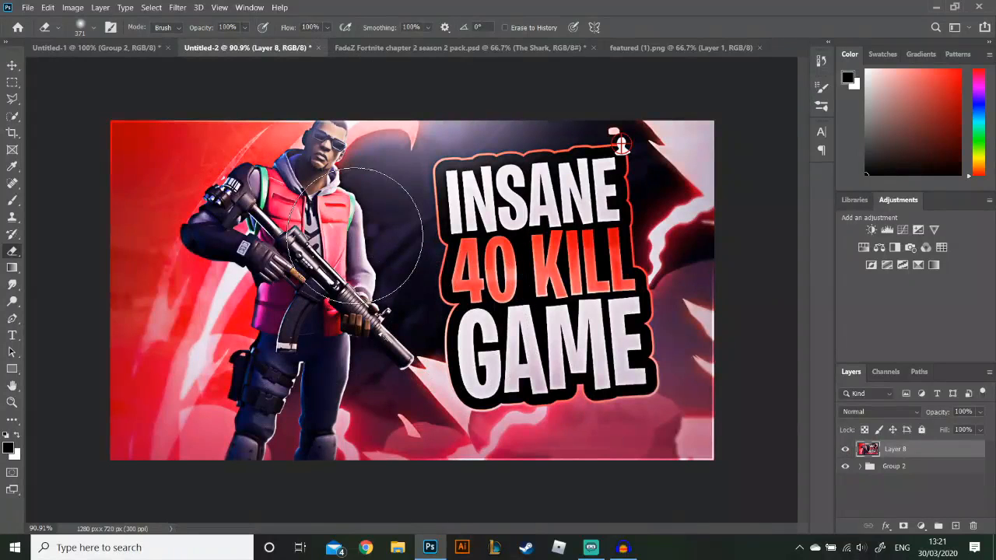
left_click(845, 450)
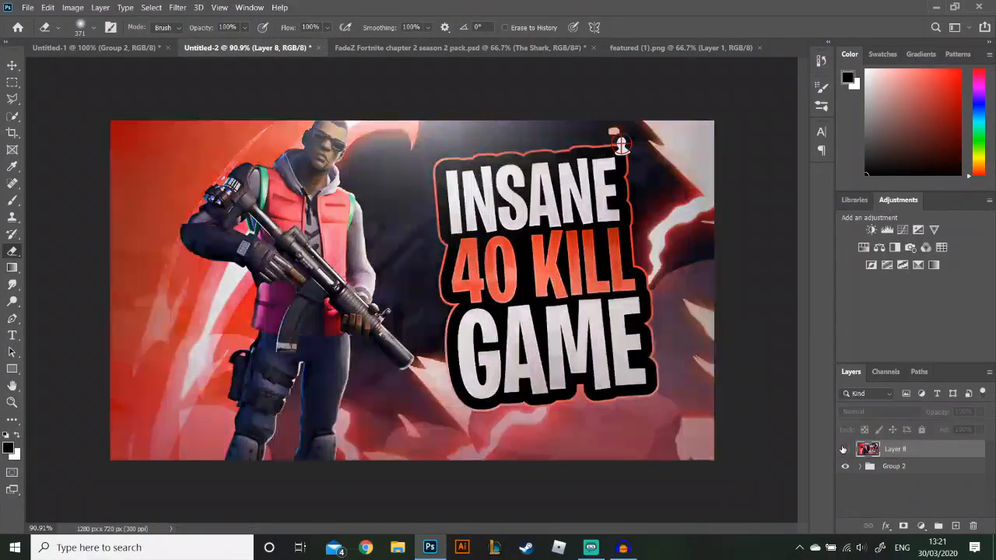
left_click(845, 450)
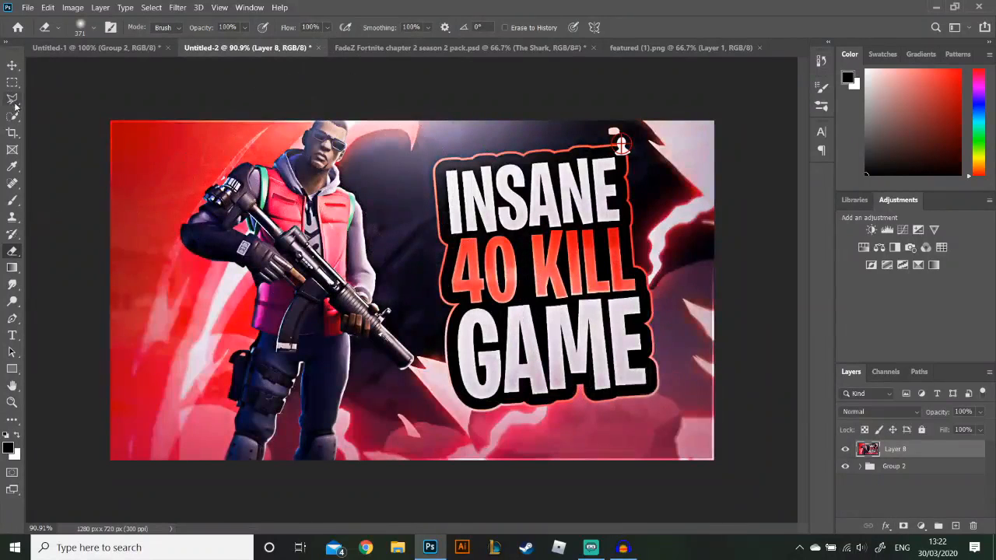
left_click(12, 67)
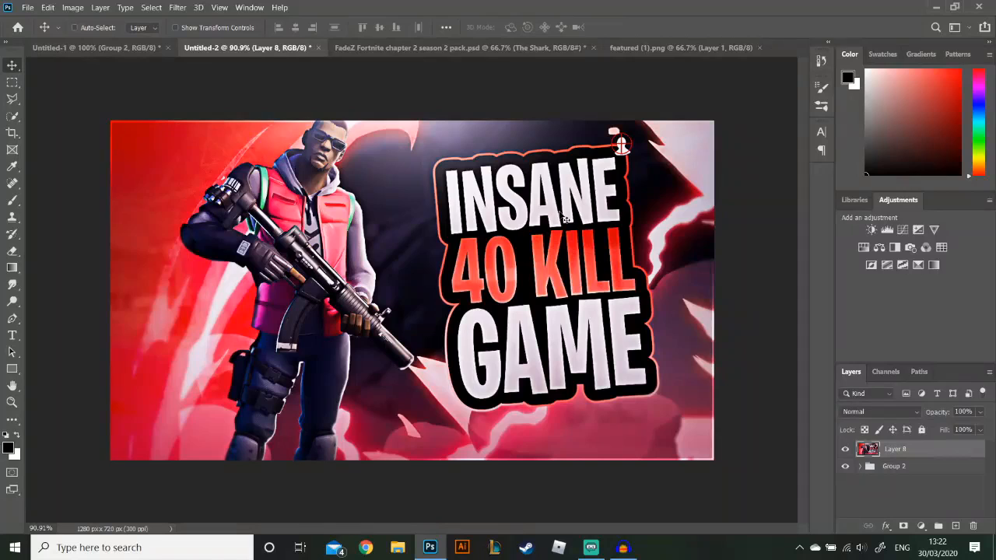
scroll(566, 219, "up", 2)
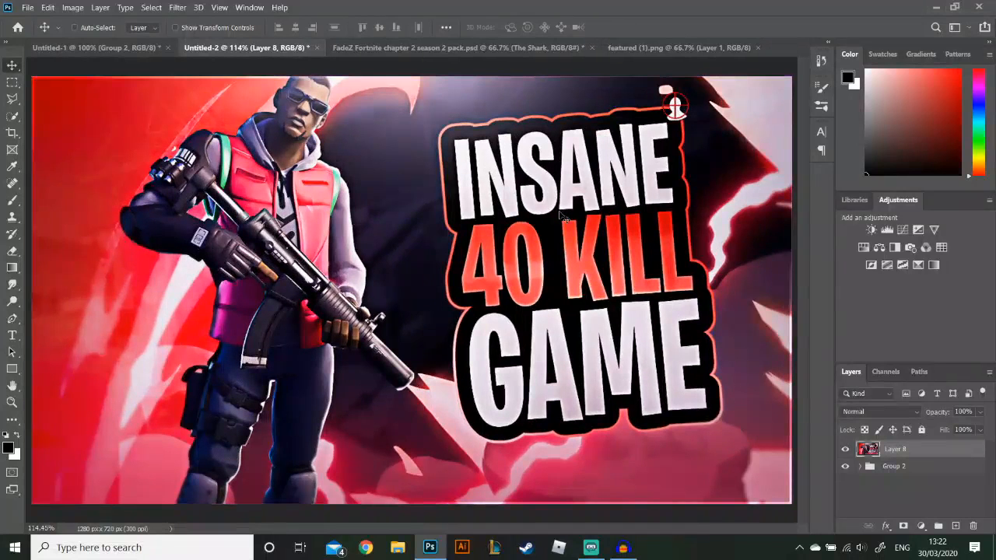
key("ctrl+minus")
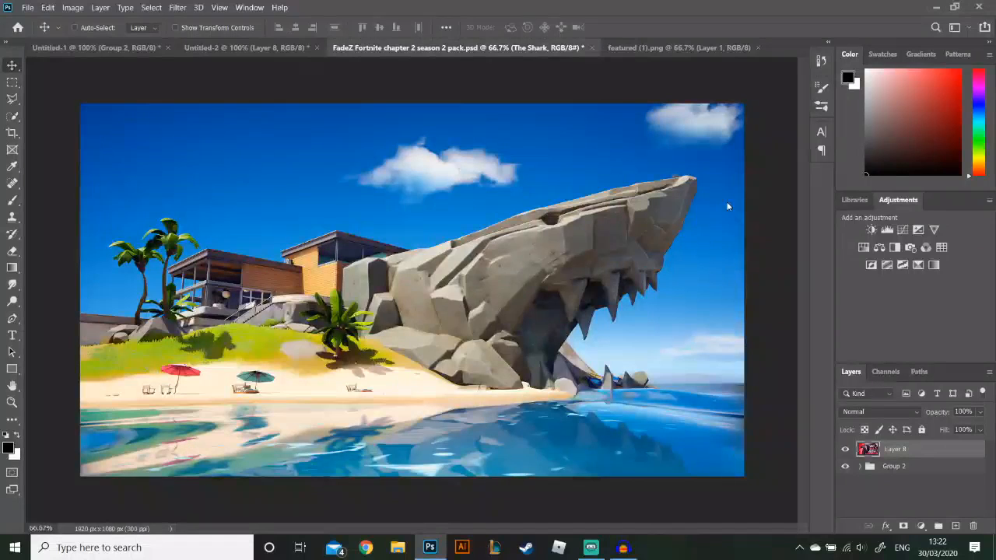
left_click(117, 48)
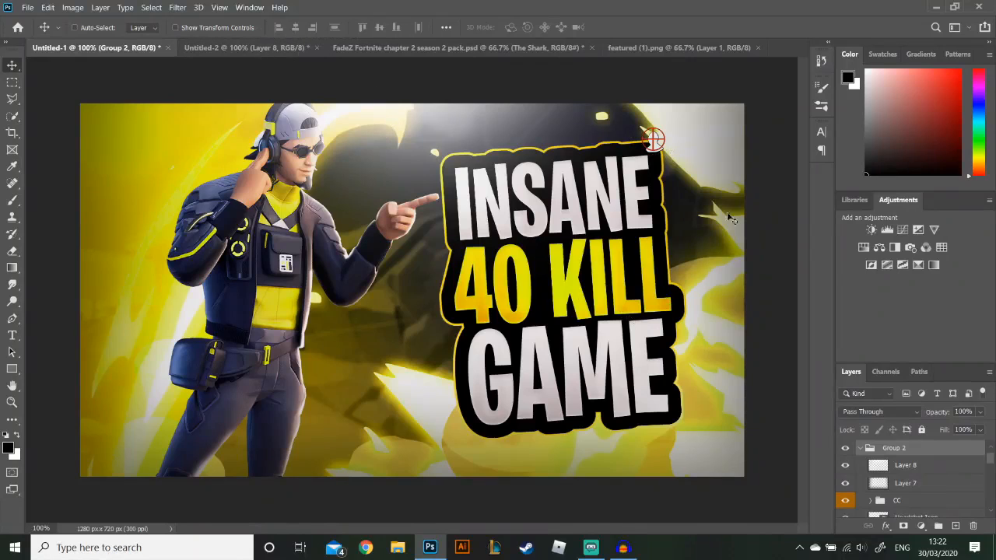
left_click(268, 47)
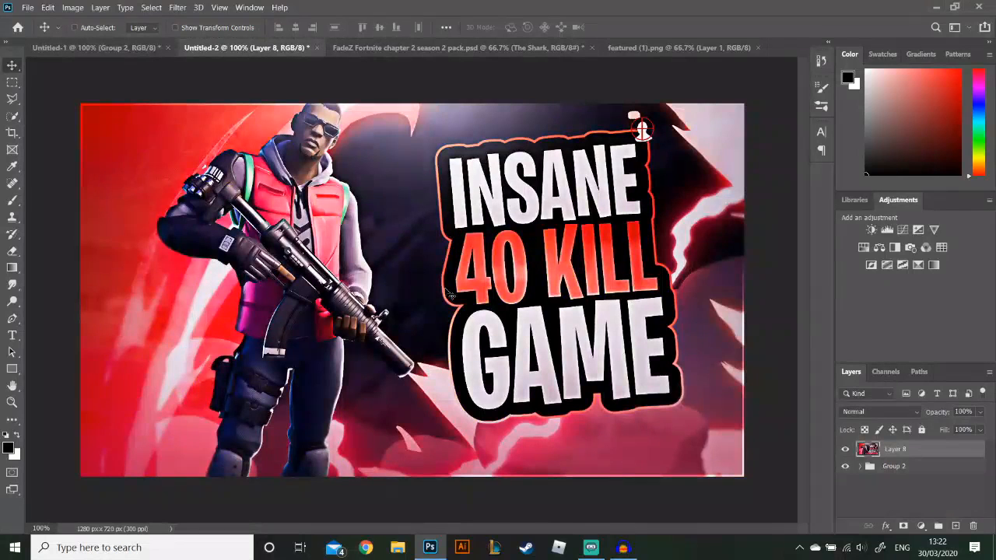